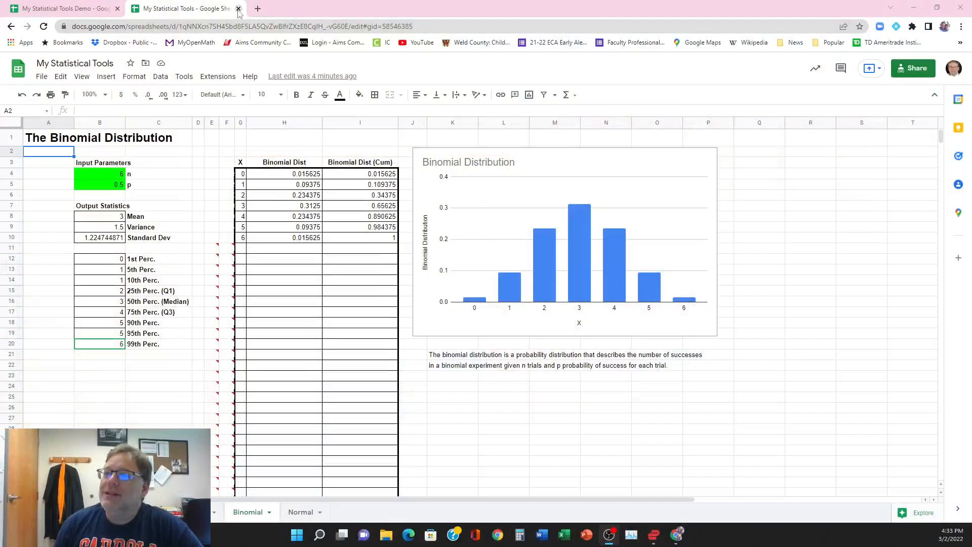
Step: Close the finished My Statistical Tools spreadsheet and add a new sheet named Binomial to My Statistical Tools Demo
{"action": "left_click", "coordinate": [238, 9]}
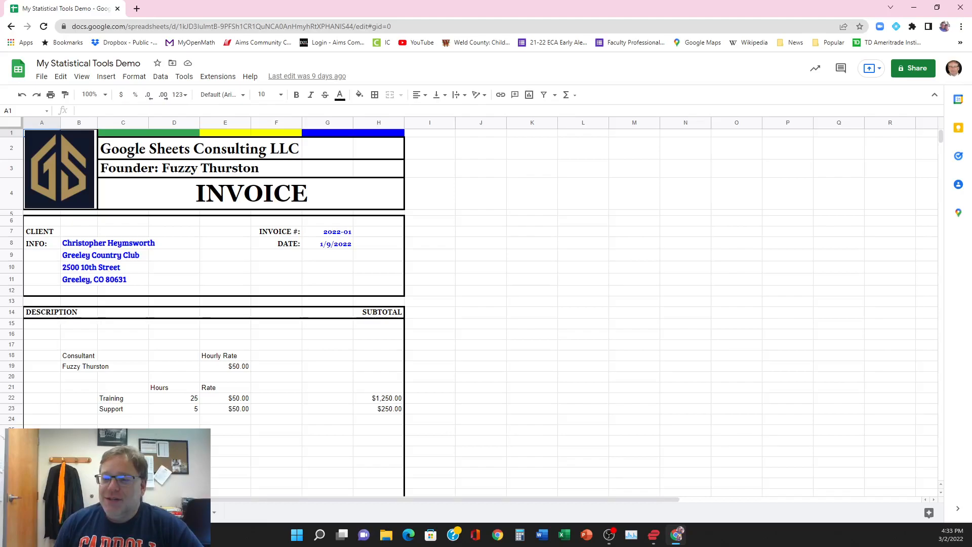
{"action": "left_click", "coordinate": [33, 513]}
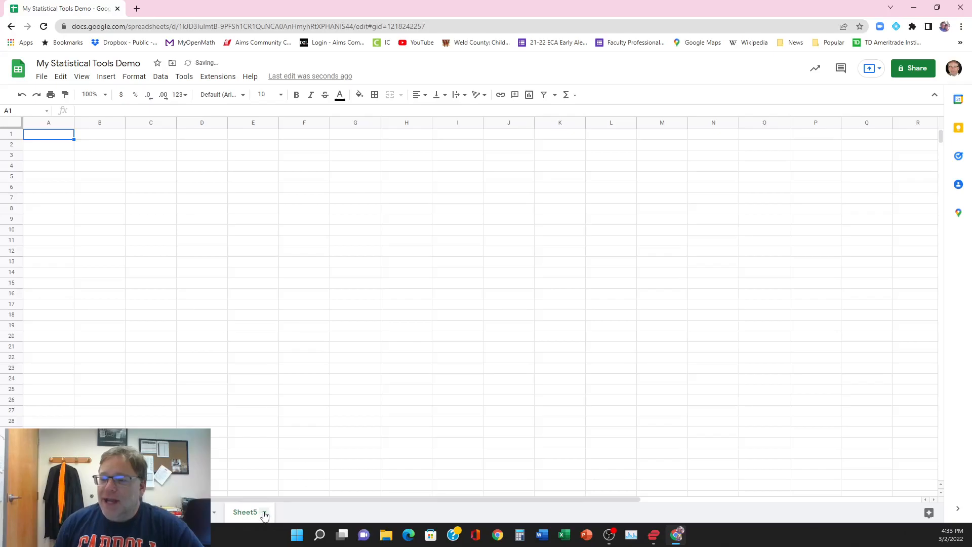
{"action": "left_click", "coordinate": [265, 514]}
{"action": "left_click", "coordinate": [256, 386]}
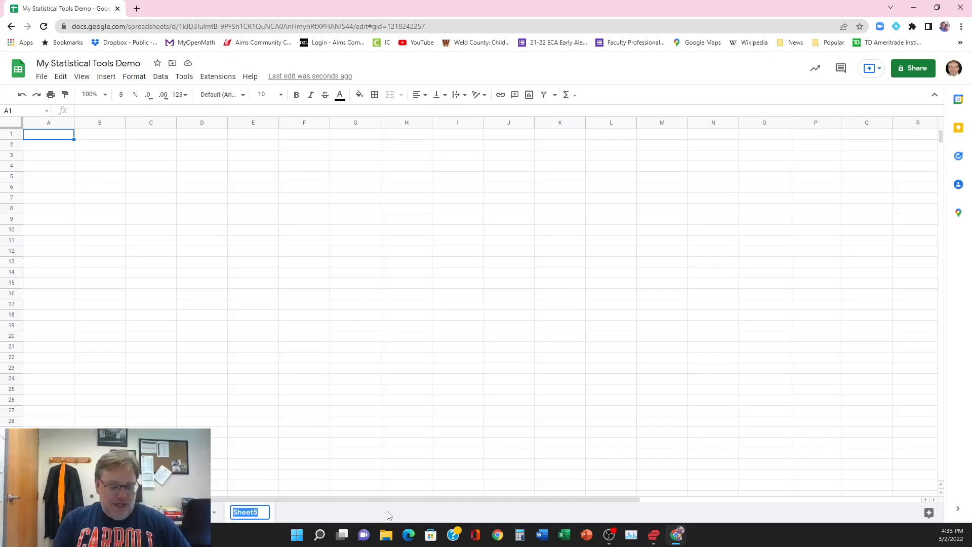
{"action": "type", "text": "Binomial"}
{"action": "key", "text": "Return"}
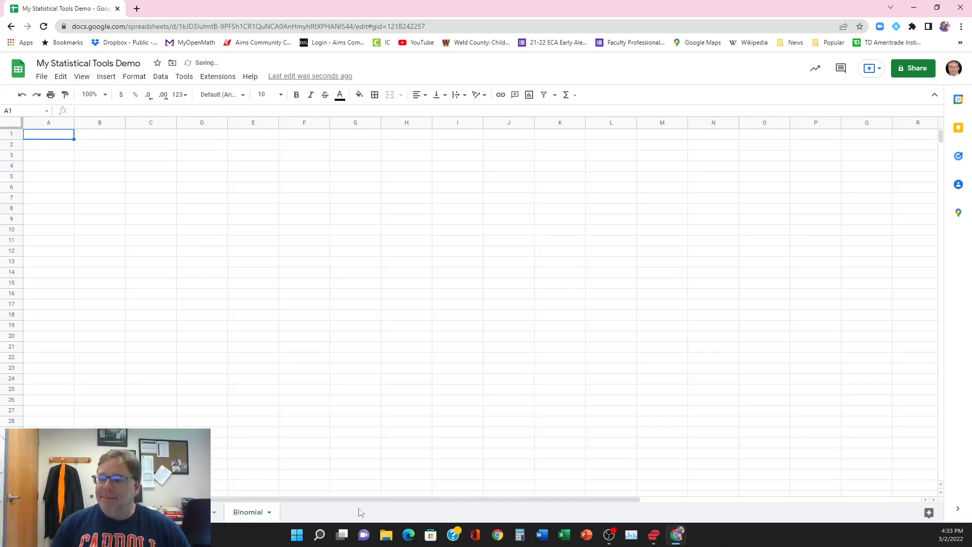
Step: Enter the title "The Binomial Distribution" in cell A1 of the Binomial sheet
{"action": "left_click", "coordinate": [54, 139]}
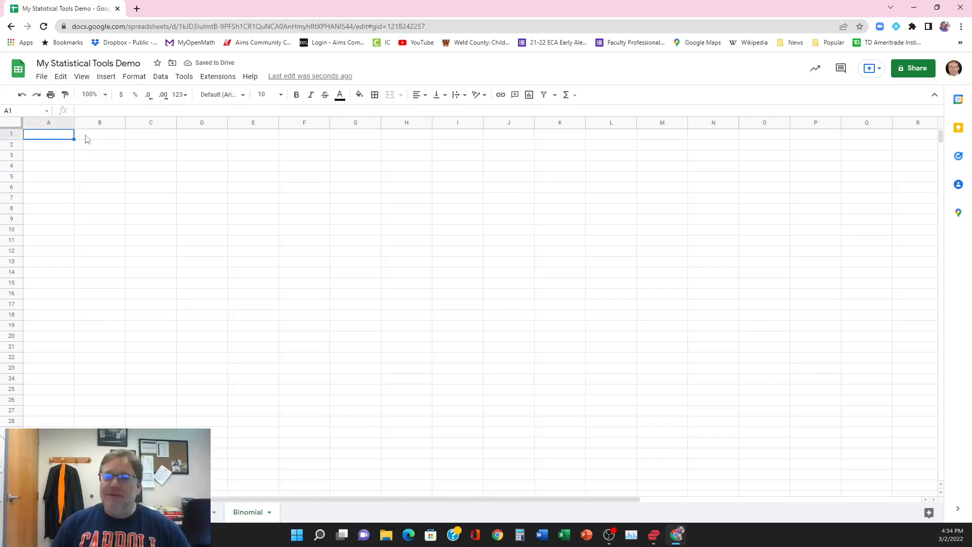
{"action": "type", "text": "t"}
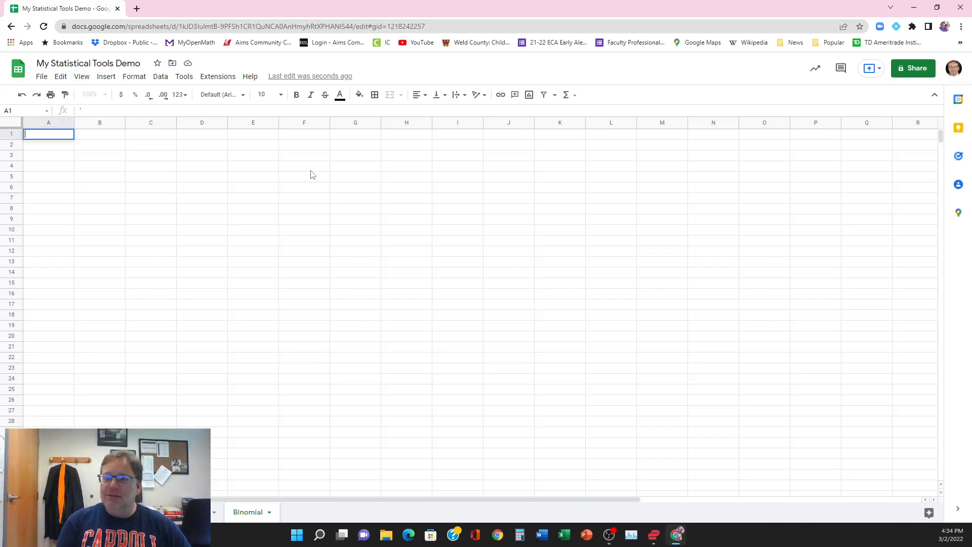
{"action": "type", "text": "t"}
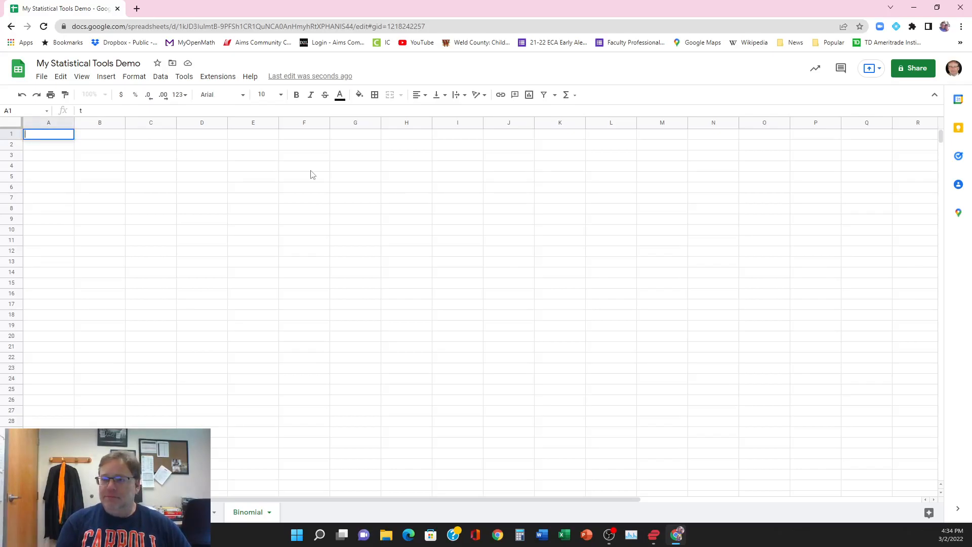
{"action": "type", "text": "he e Binomial"}
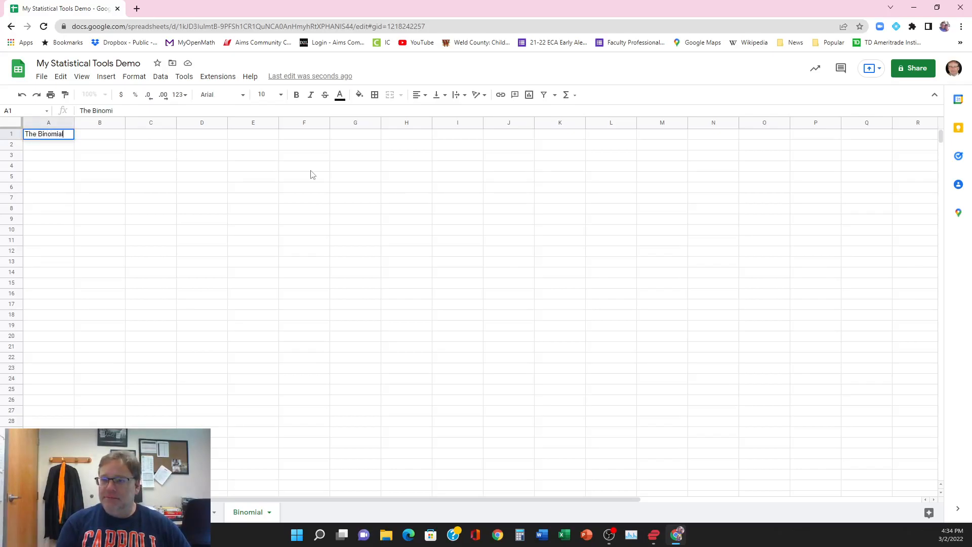
{"action": "type", "text": " Distribution"}
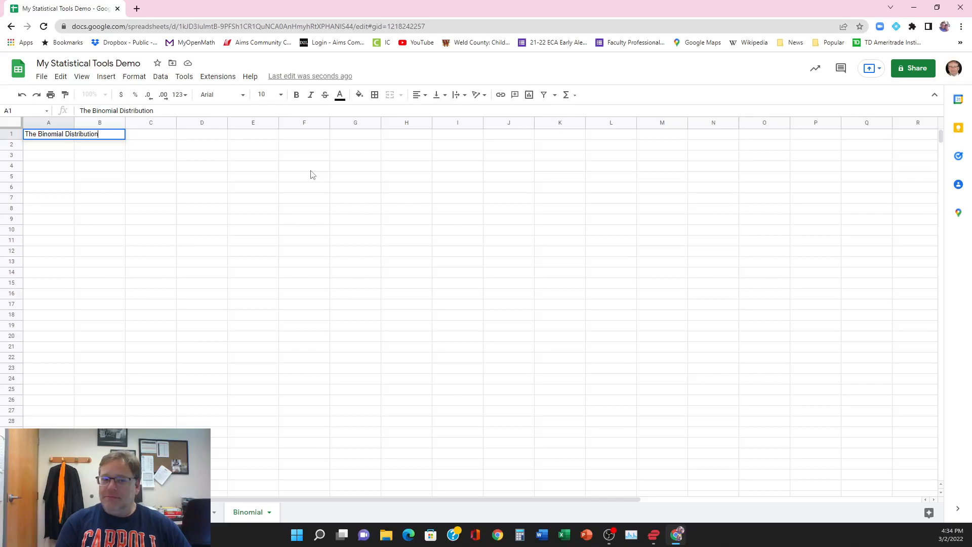
{"action": "key", "text": "Return"}
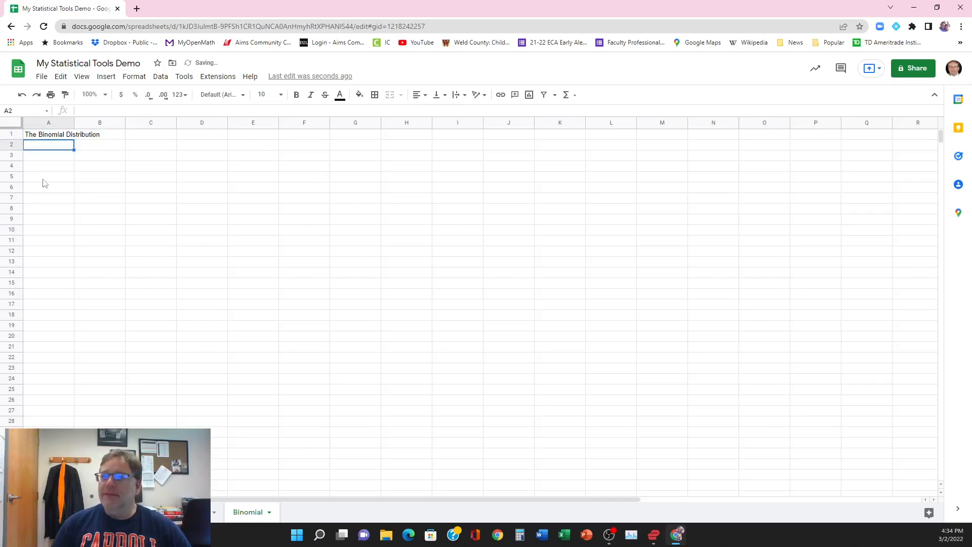
Step: Format the title in A1 as bold with font size 18
{"action": "left_click", "coordinate": [48, 136]}
{"action": "left_click", "coordinate": [298, 97]}
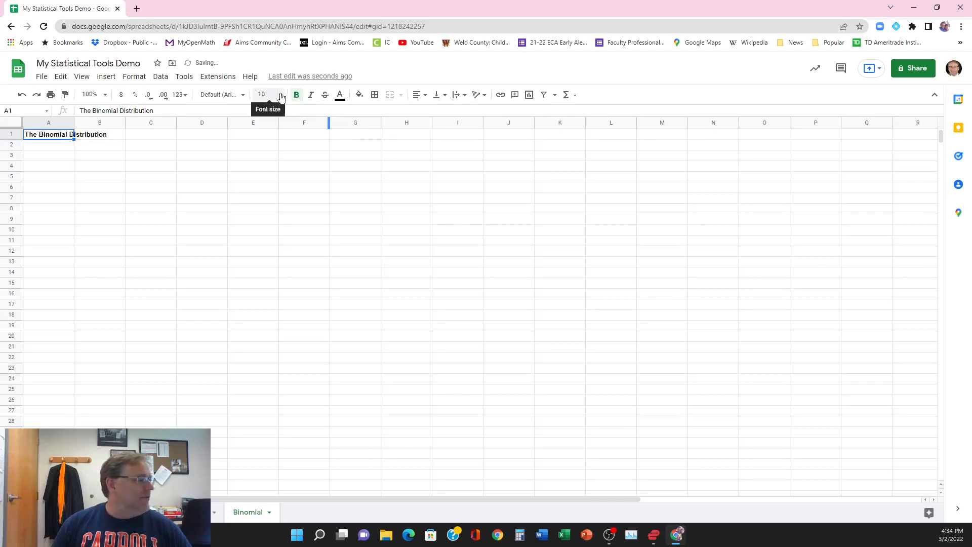
{"action": "left_click", "coordinate": [281, 95]}
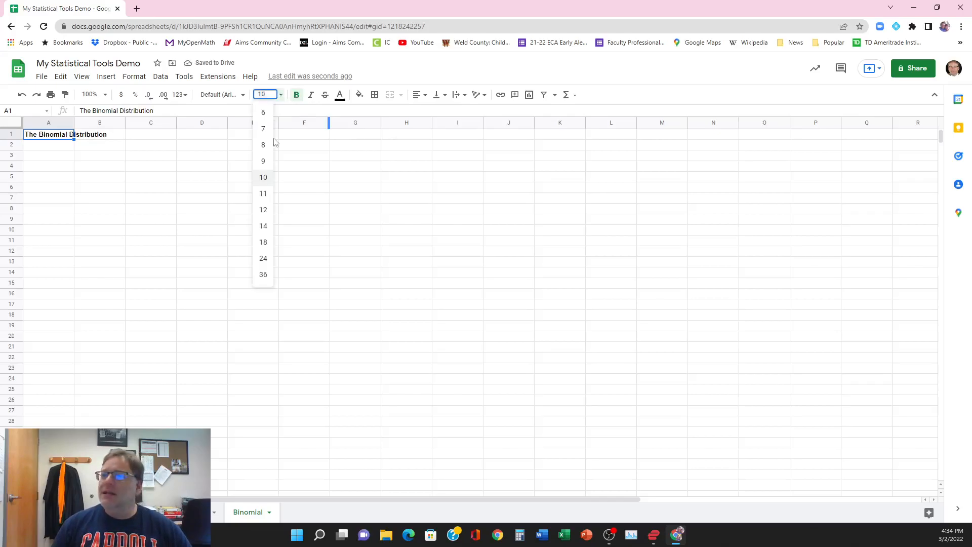
{"action": "left_click", "coordinate": [264, 242]}
{"action": "left_click", "coordinate": [170, 290]}
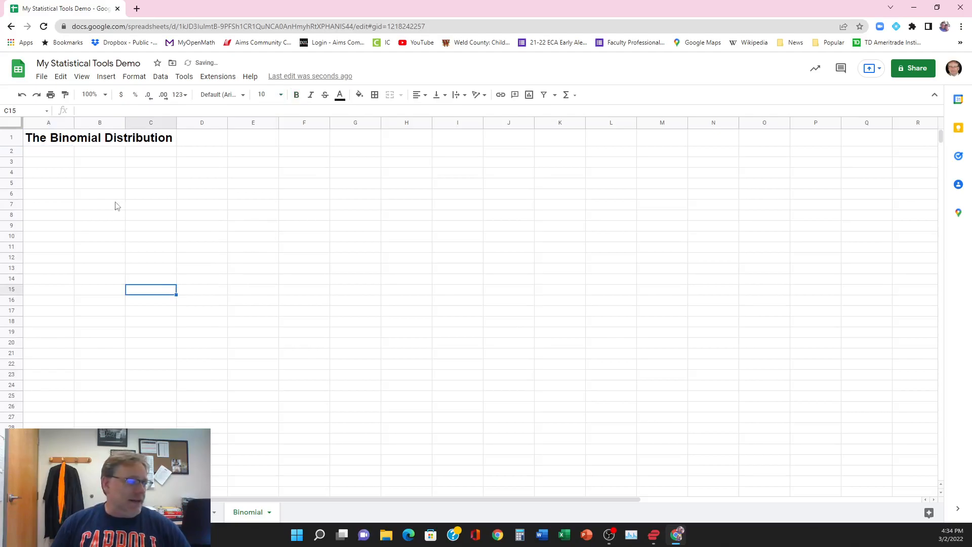
Step: Enter the heading "Input Parameters" in B3 and the labels n in C4 and p in C5
{"action": "left_click", "coordinate": [109, 162]}
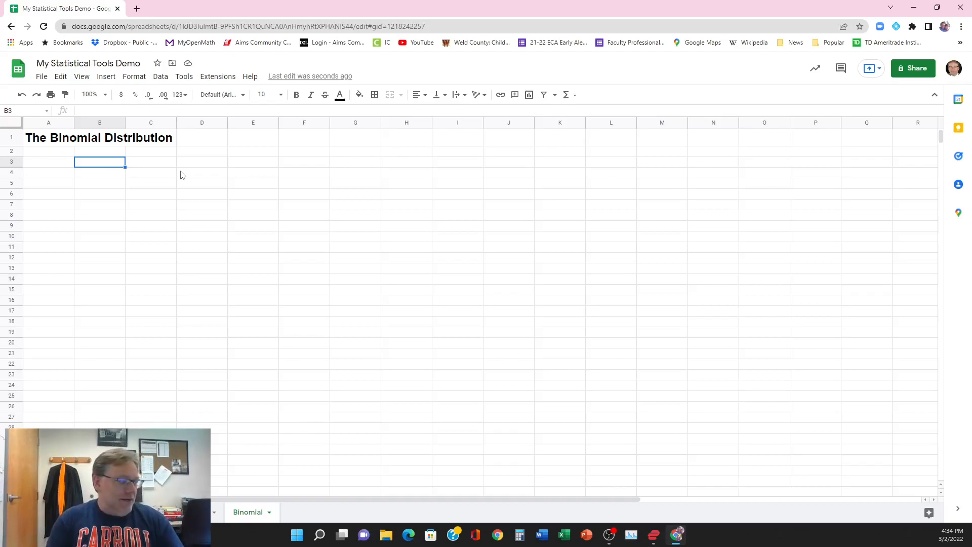
{"action": "type", "text": "Input Parameters"}
{"action": "key", "text": "Return"}
{"action": "key", "text": "Right"}
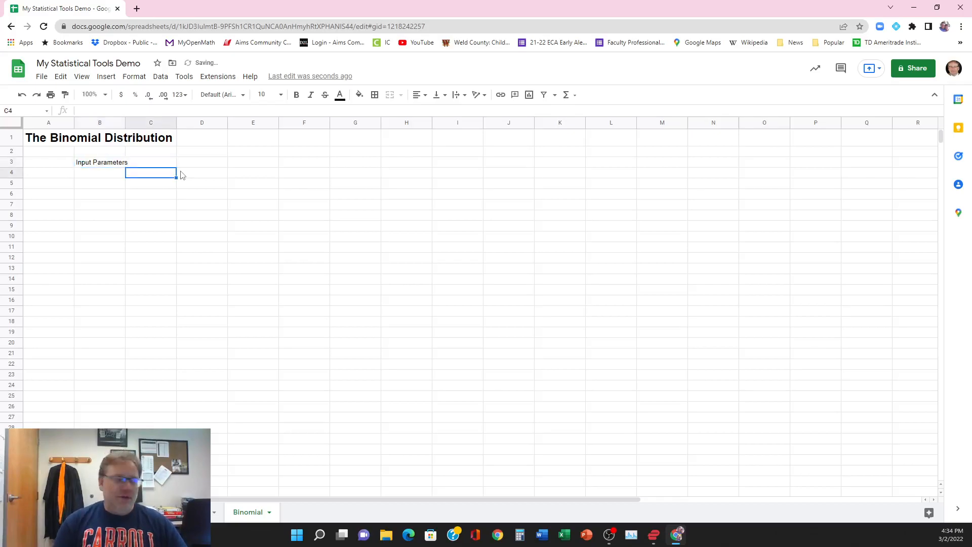
{"action": "type", "text": "n"}
{"action": "key", "text": "Return"}
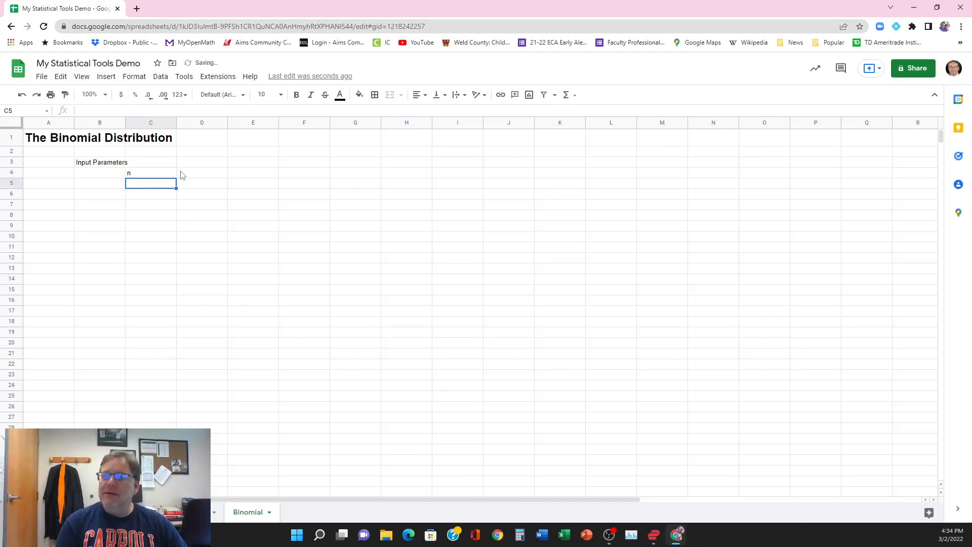
{"action": "type", "text": "p"}
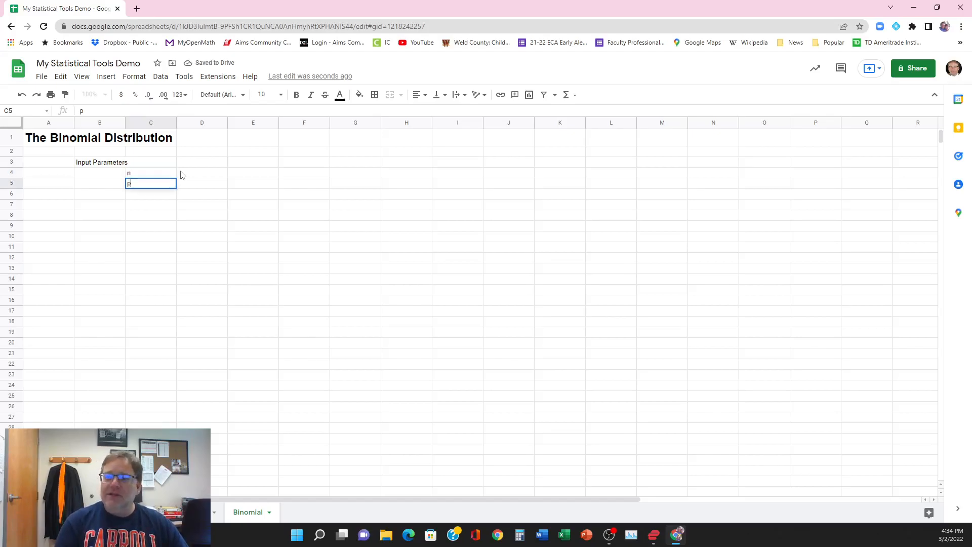
{"action": "key", "text": "Return"}
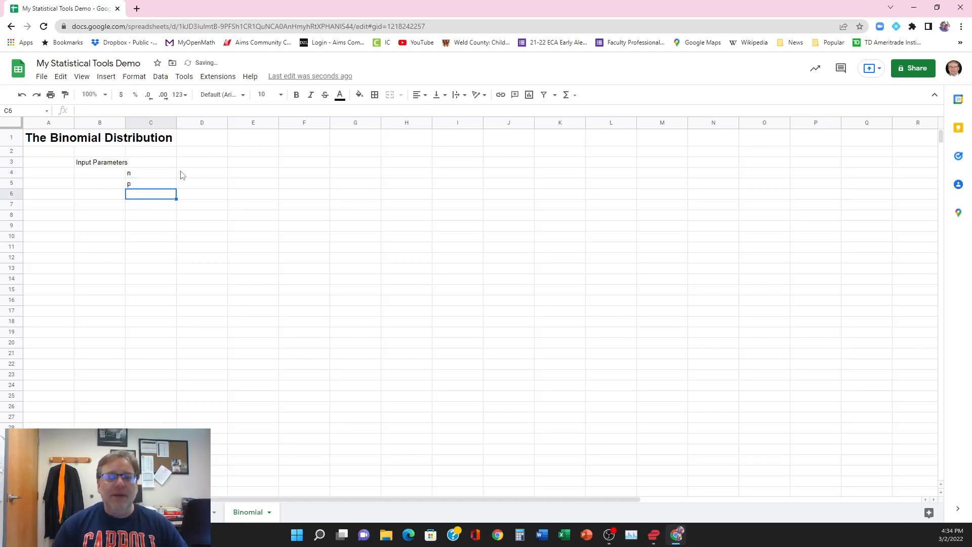
Step: Enter 10 as the n value in B4 and 0.5 as the p value in B5
{"action": "key", "text": "Left"}
{"action": "key", "text": "Up"}
{"action": "key", "text": "Up"}
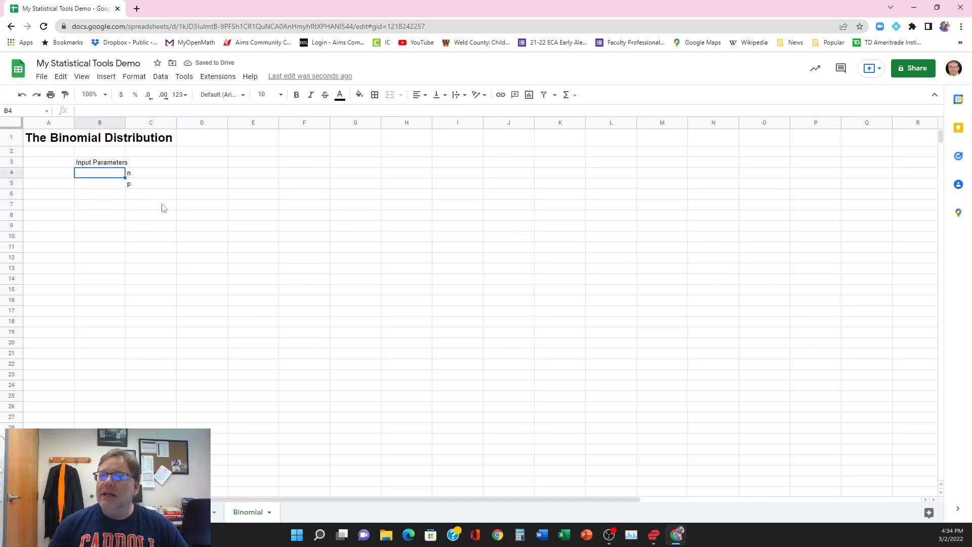
{"action": "type", "text": "10"}
{"action": "key", "text": "Return"}
{"action": "type", "text": "0.5"}
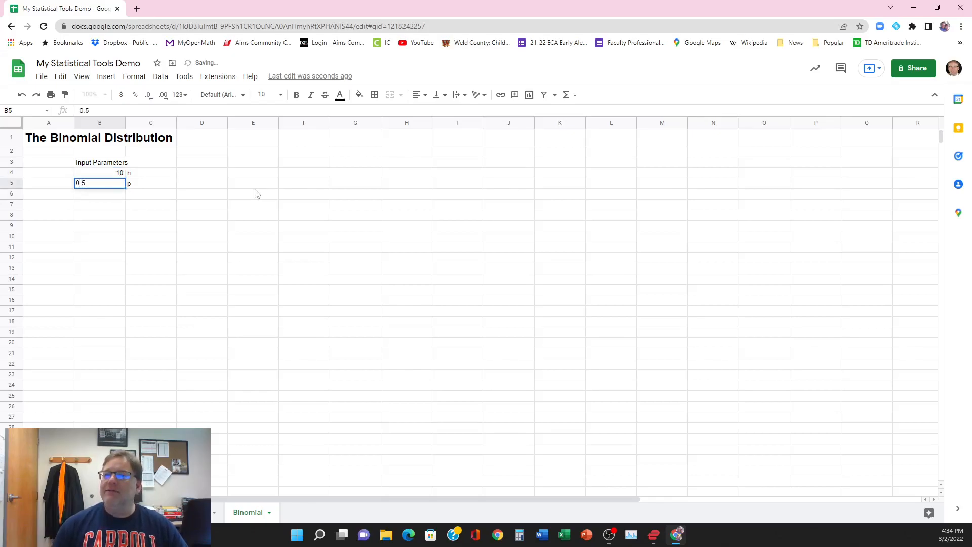
{"action": "key", "text": "Return"}
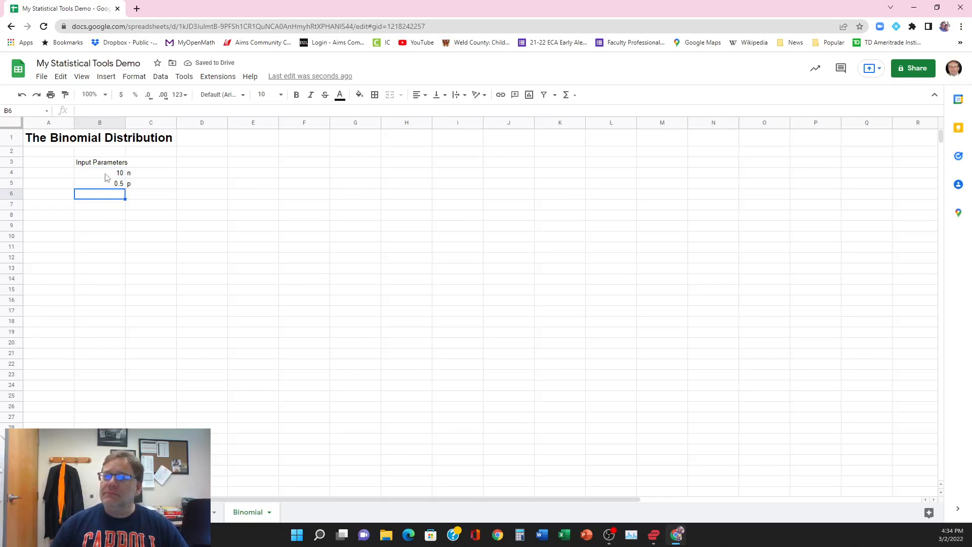
Step: Make the Input Parameters heading in B3 and the n and p labels in C4:C5 bold
{"action": "left_click", "coordinate": [90, 167]}
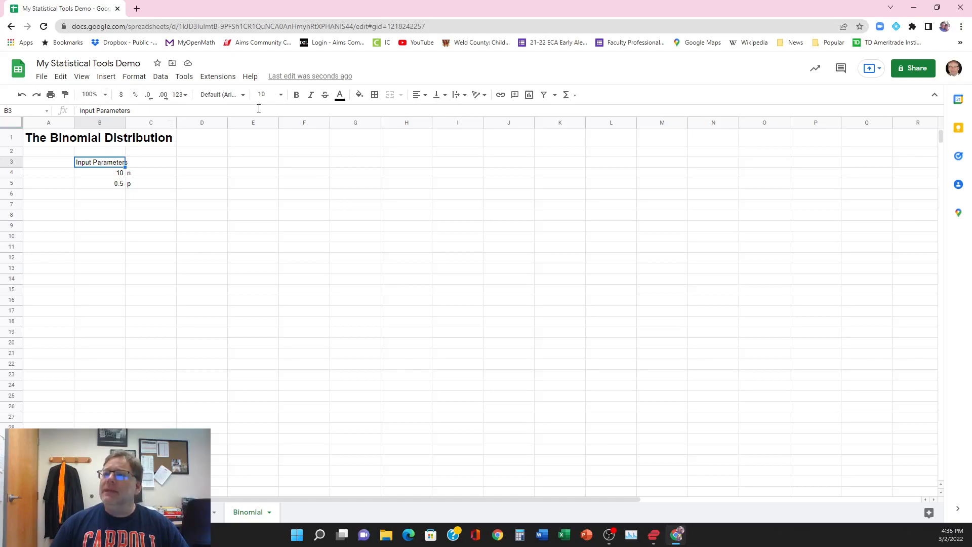
{"action": "left_click", "coordinate": [296, 96]}
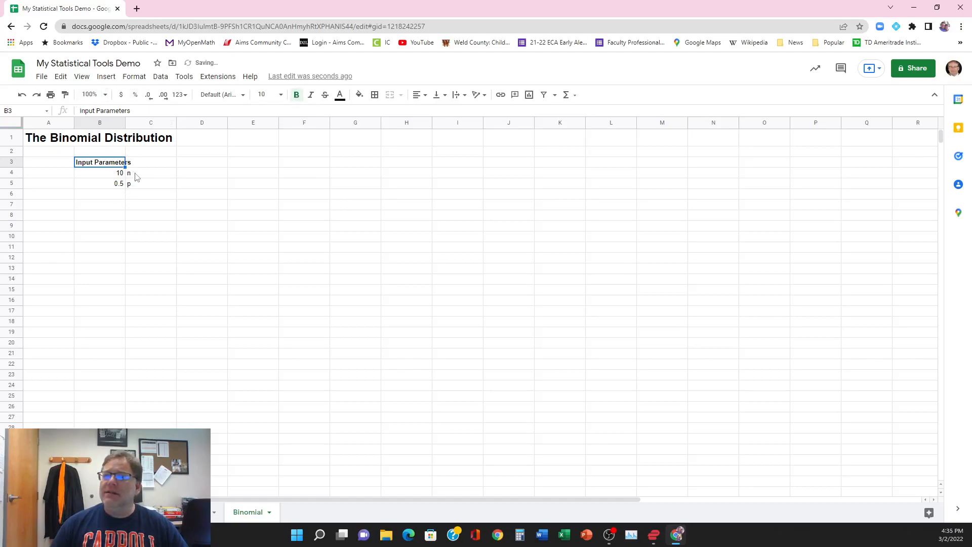
{"action": "left_click_drag", "start_coordinate": [135, 173], "coordinate": [139, 186]}
{"action": "left_click", "coordinate": [296, 95]}
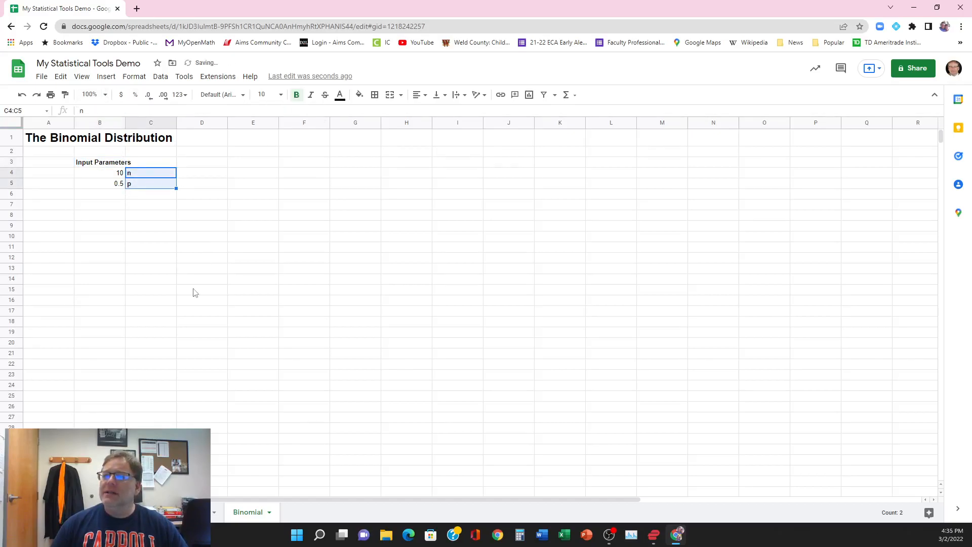
{"action": "left_click", "coordinate": [198, 286]}
Step: Fill the input value cells B4:B5 with bright green
{"action": "left_click_drag", "start_coordinate": [93, 174], "coordinate": [94, 184]}
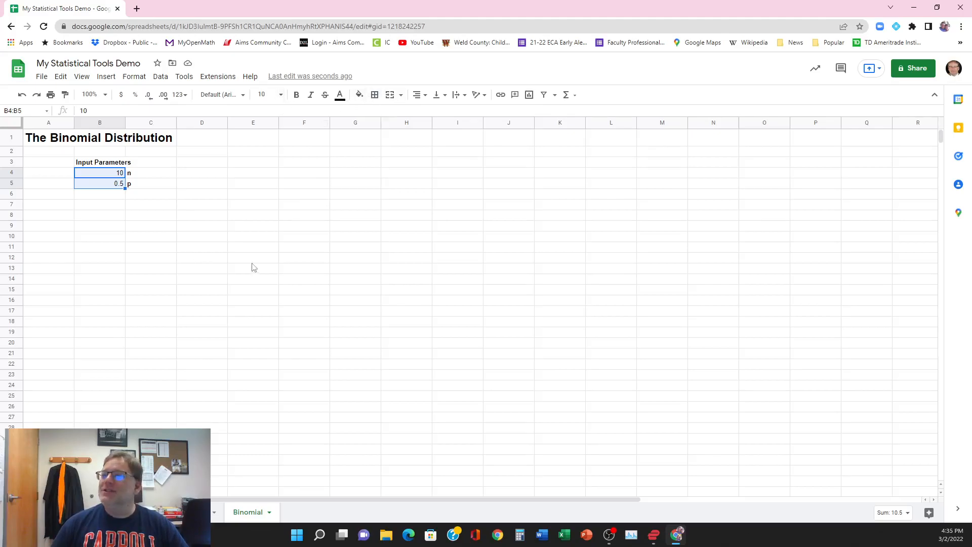
{"action": "left_click", "coordinate": [359, 95]}
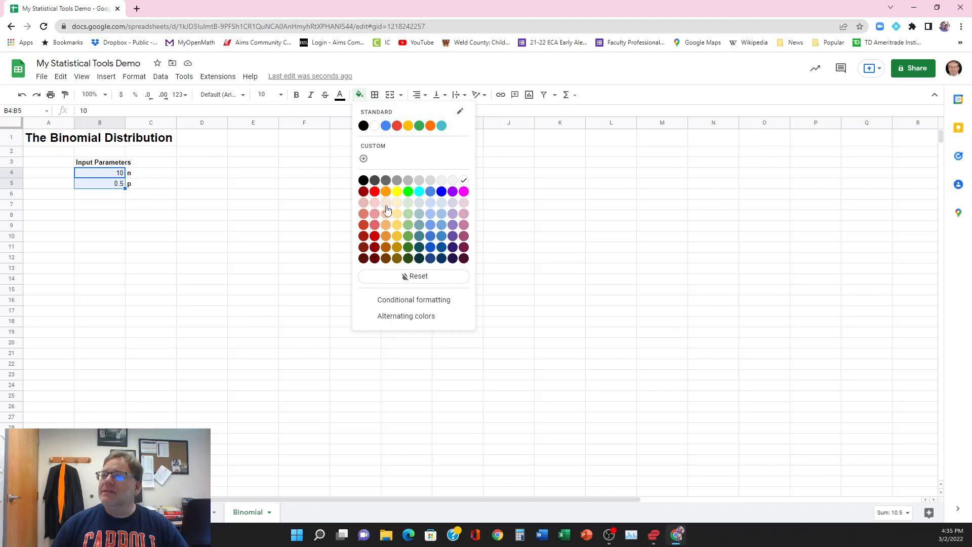
{"action": "left_click", "coordinate": [410, 192]}
{"action": "left_click", "coordinate": [190, 215]}
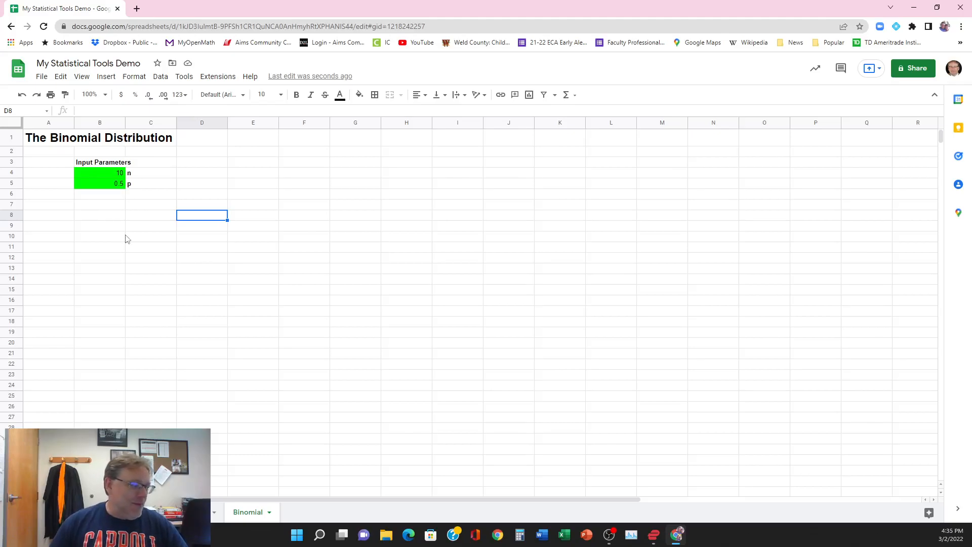
Step: Enter the heading "Output Parameters" in cell B7
{"action": "left_click", "coordinate": [93, 205]}
{"action": "type", "text": "O"}
{"action": "type", "text": "utput Pa"}
{"action": "type", "text": "r"}
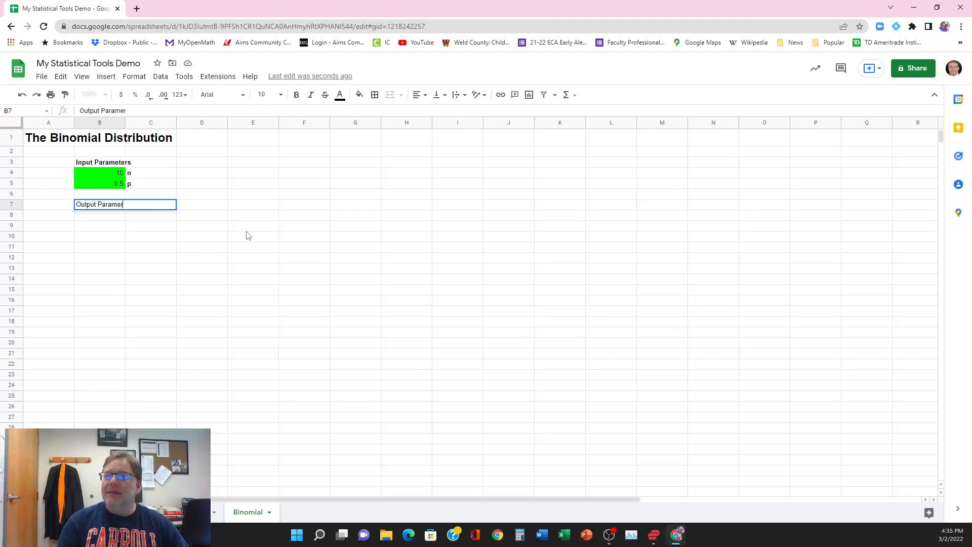
{"action": "type", "text": "amtersers"}
{"action": "key", "text": "Return"}
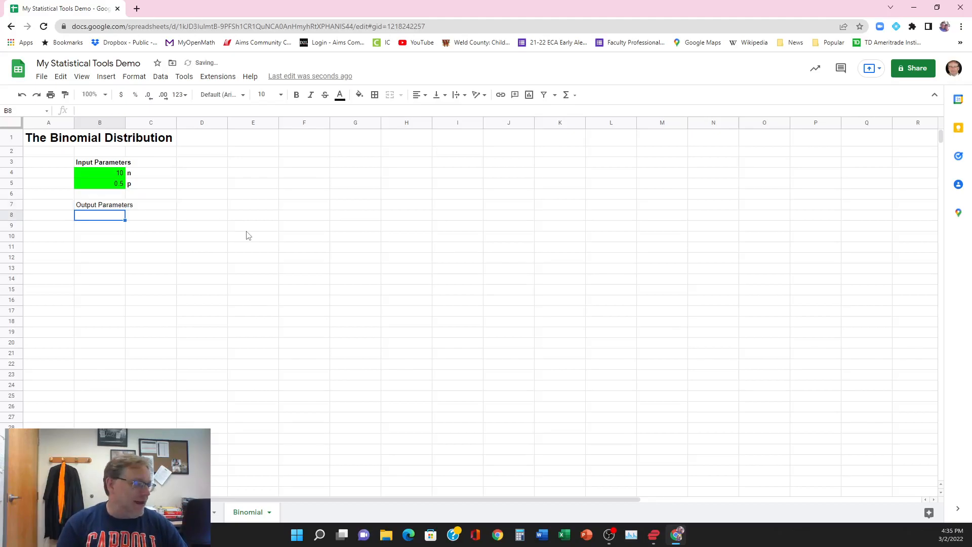
Step: Enter the output labels Mean, Variance and Standard Dev in cells C8 to C10
{"action": "key", "text": "Right"}
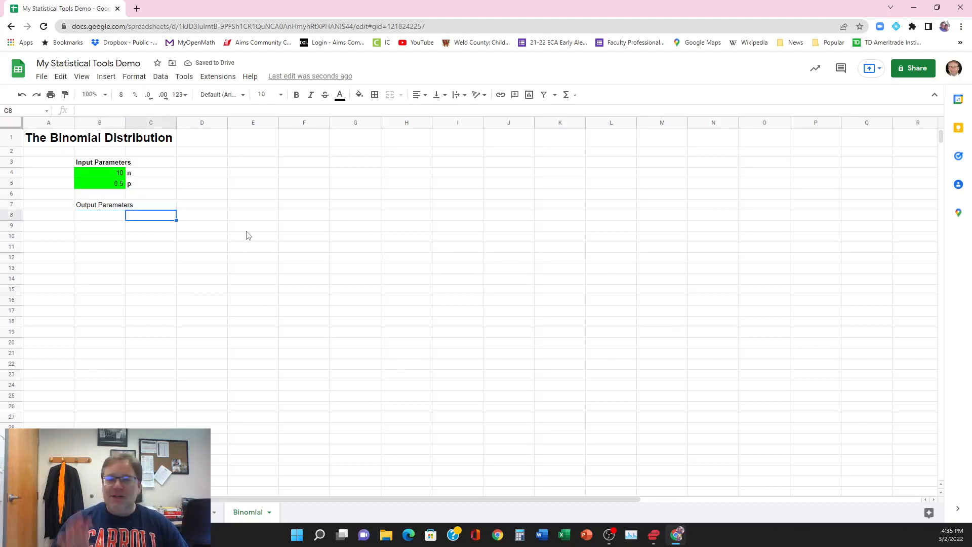
{"action": "type", "text": "Mean"}
{"action": "key", "text": "Return"}
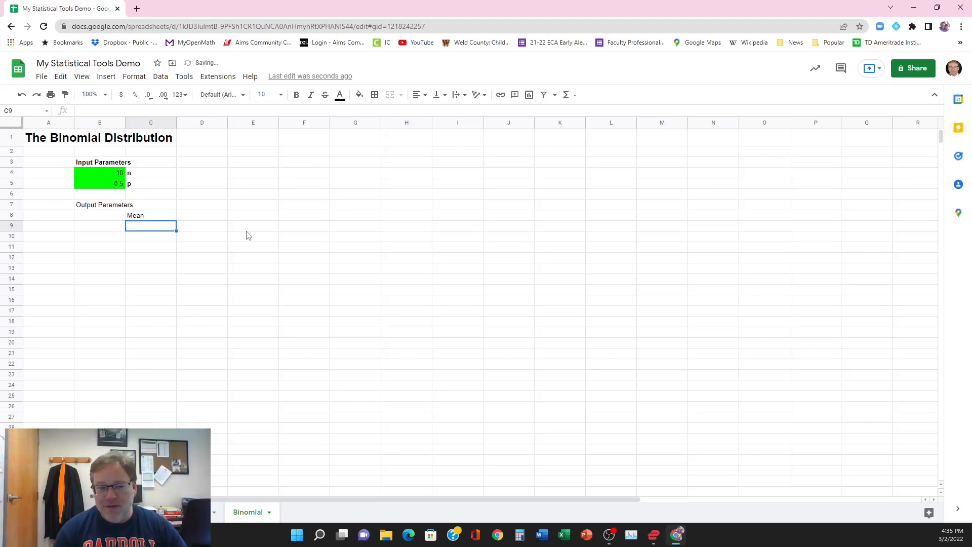
{"action": "type", "text": "V"}
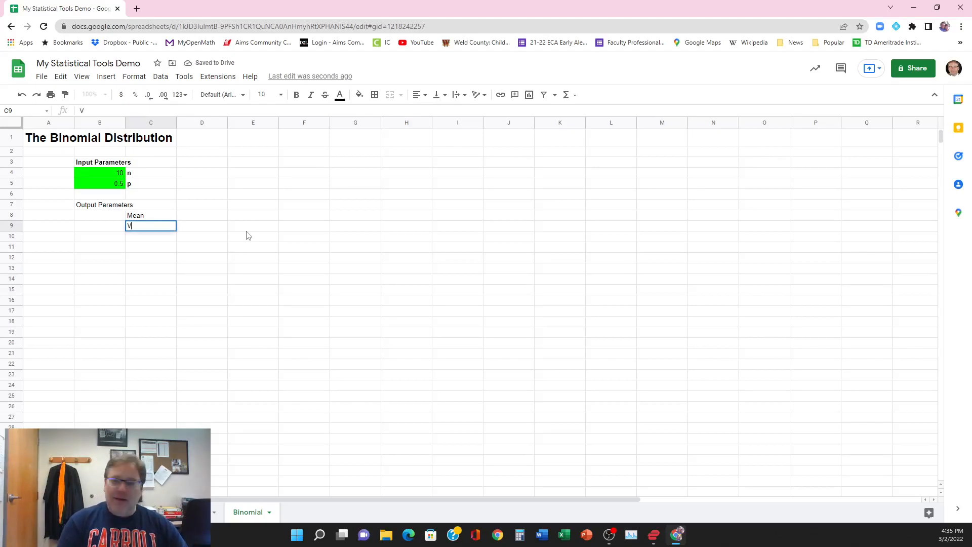
{"action": "type", "text": "ariance"}
{"action": "key", "text": "Return"}
{"action": "type", "text": "Standard Dev"}
{"action": "key", "text": "Return"}
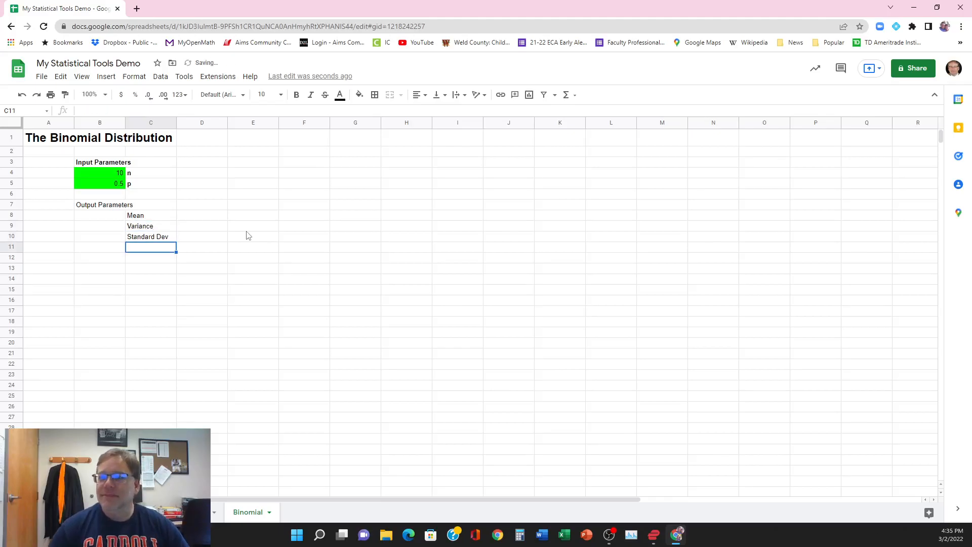
Step: Make the Output Parameters heading in B7 bold
{"action": "left_click", "coordinate": [104, 205]}
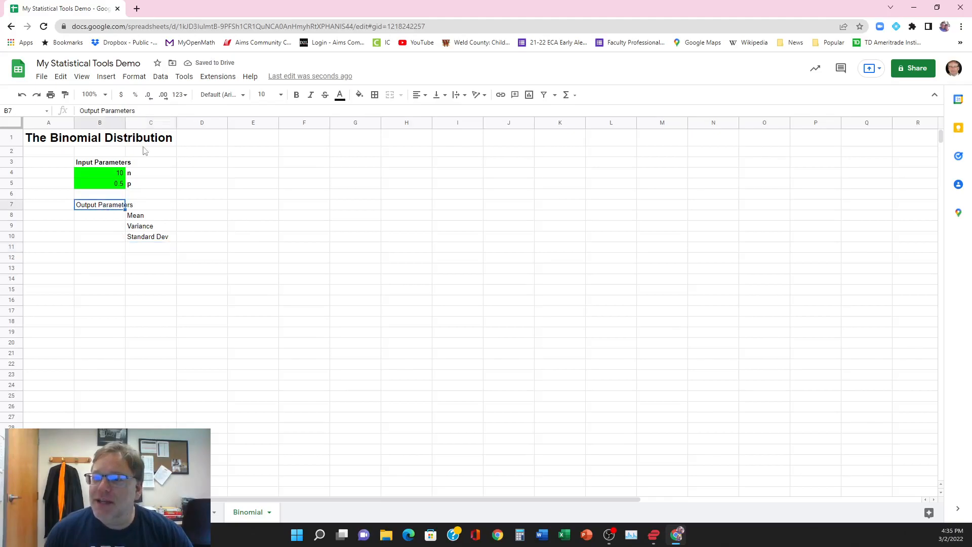
{"action": "left_click", "coordinate": [297, 95]}
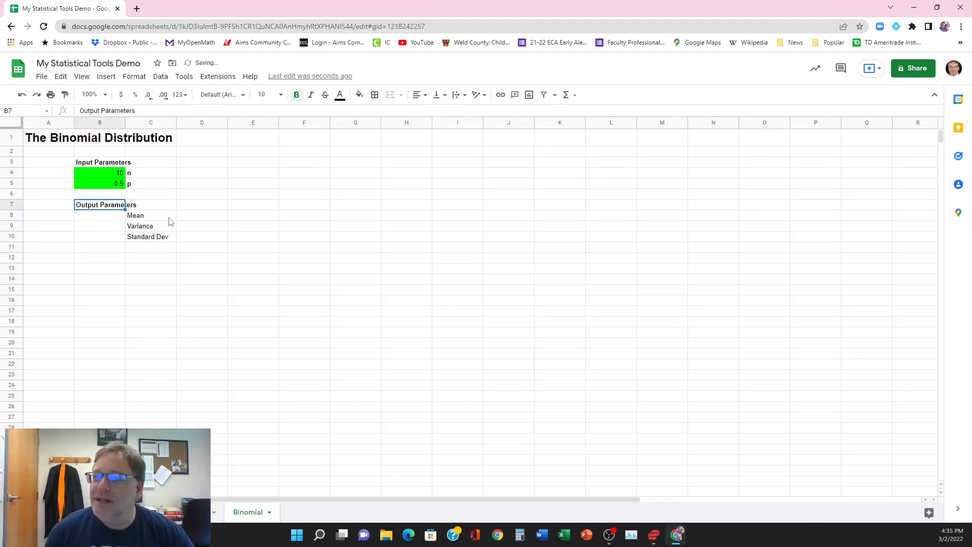
Step: Make the output labels in C8:C10 bold and apply all borders to the value cells B8:B10
{"action": "left_click_drag", "start_coordinate": [146, 216], "coordinate": [148, 237]}
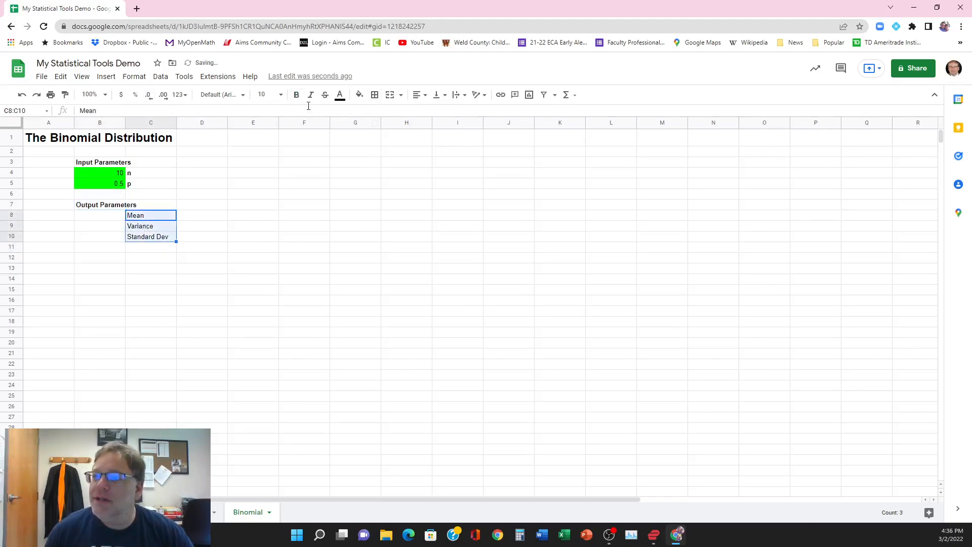
{"action": "left_click", "coordinate": [297, 95]}
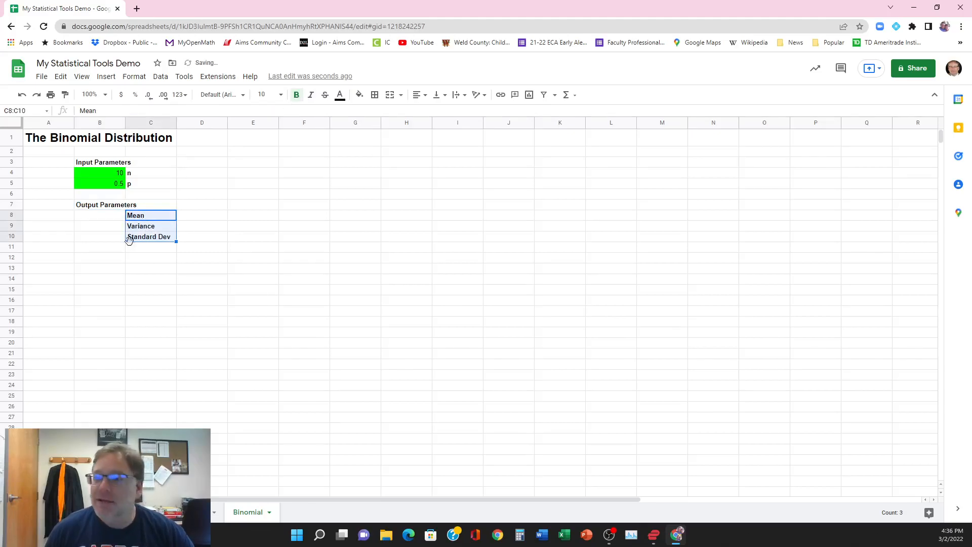
{"action": "left_click_drag", "start_coordinate": [111, 218], "coordinate": [106, 236]}
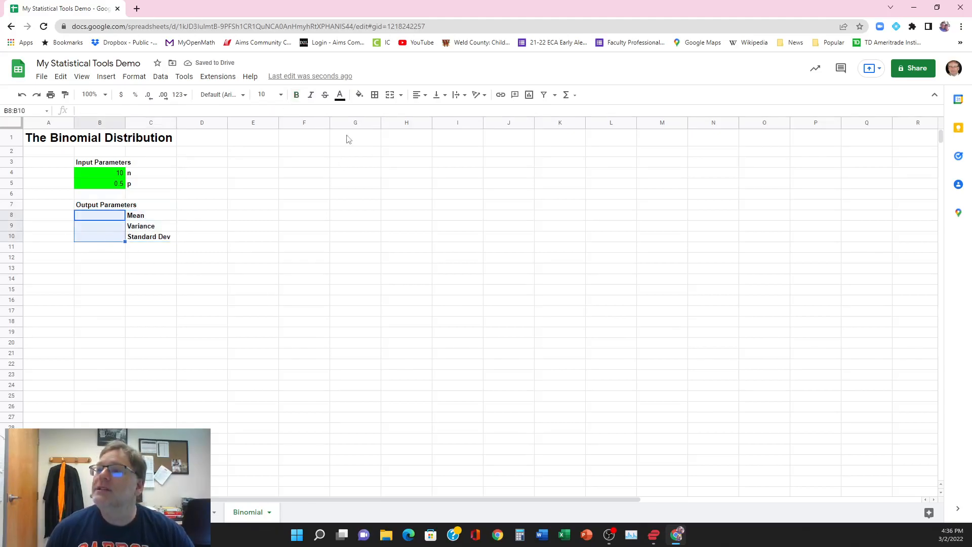
{"action": "left_click", "coordinate": [375, 95]}
{"action": "left_click", "coordinate": [379, 115]}
{"action": "left_click", "coordinate": [181, 277]}
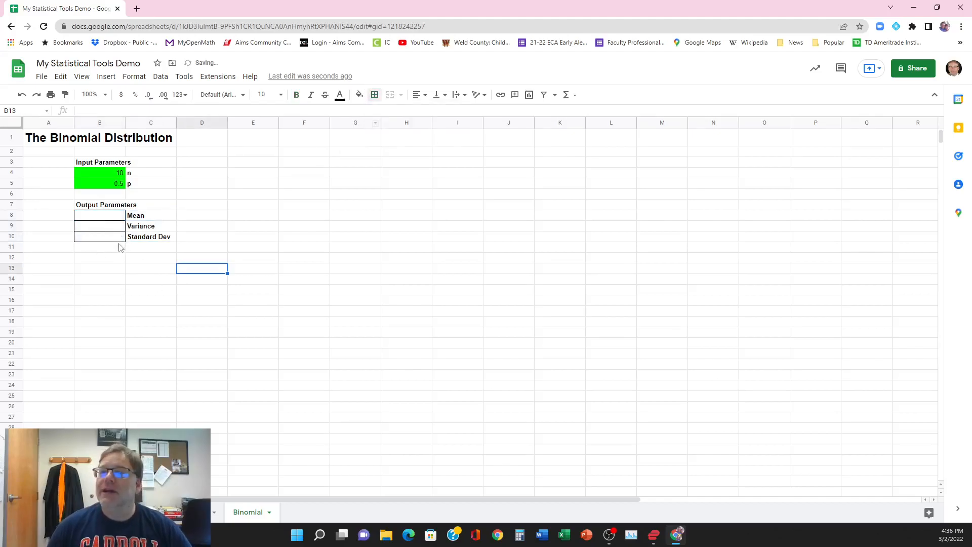
Step: Enter the percentile labels "1st Perc.", "5th Perc." and "10th Perc." in cells C12 to C14
{"action": "left_click", "coordinate": [140, 258]}
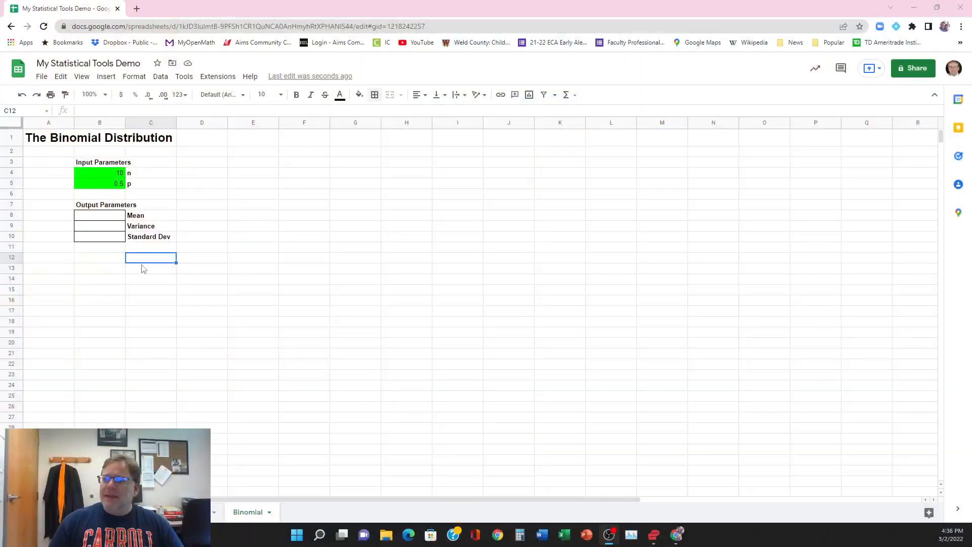
{"action": "type", "text": "1"}
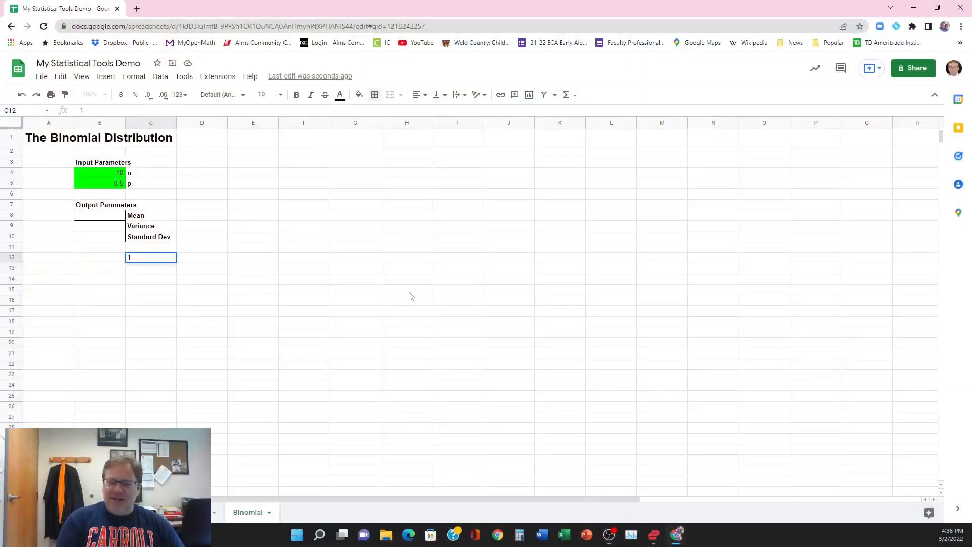
{"action": "type", "text": "st Perc."}
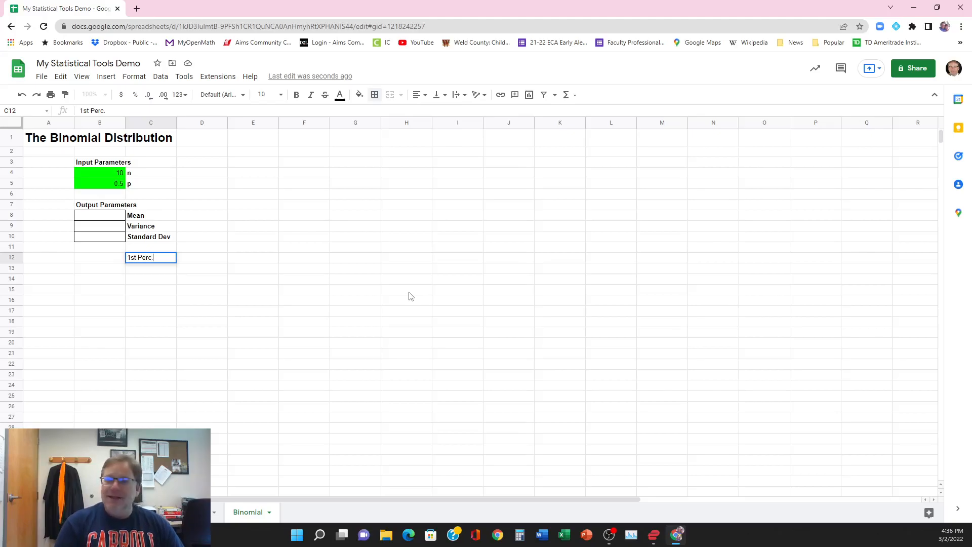
{"action": "key", "text": "Return"}
{"action": "type", "text": "5th Perc."}
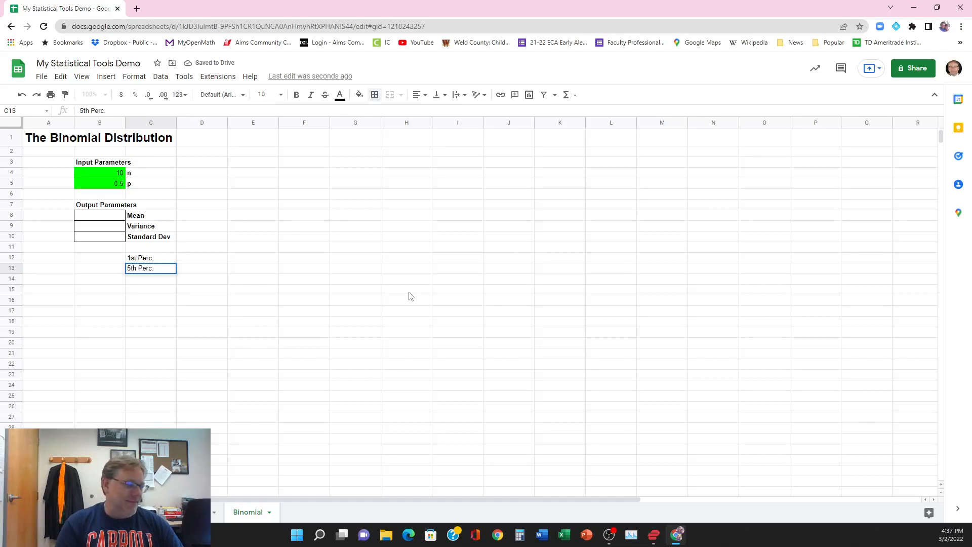
{"action": "key", "text": "Return"}
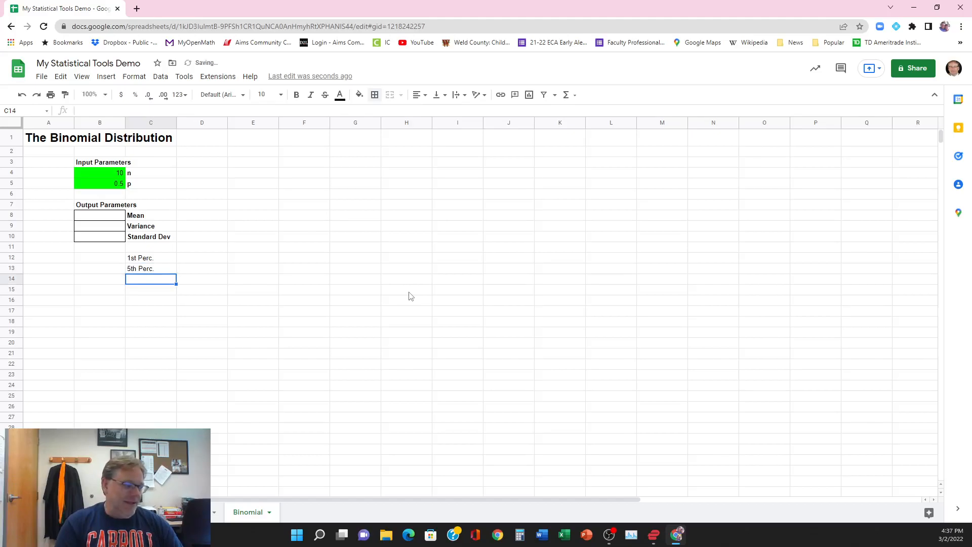
{"action": "type", "text": "10th Per"}
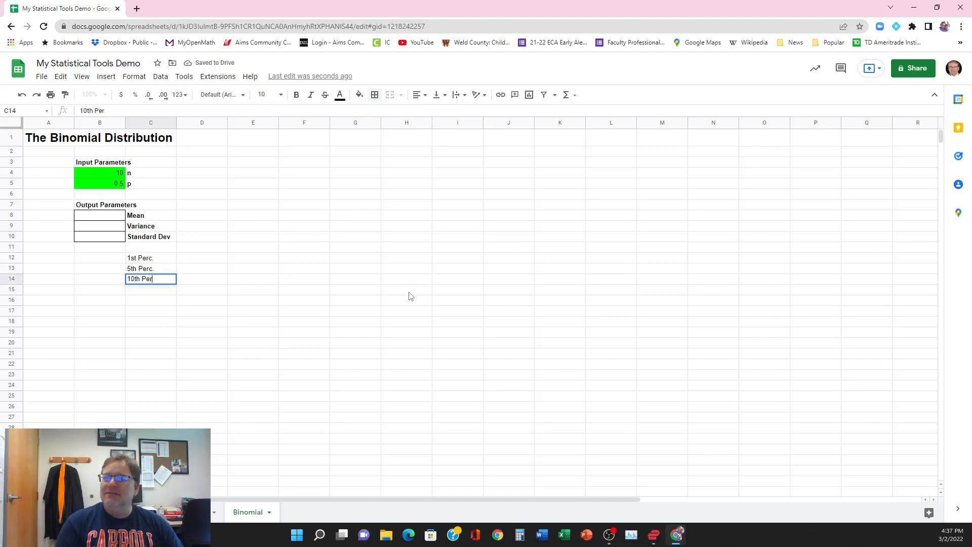
{"action": "type", "text": "c."}
{"action": "key", "text": "Return"}
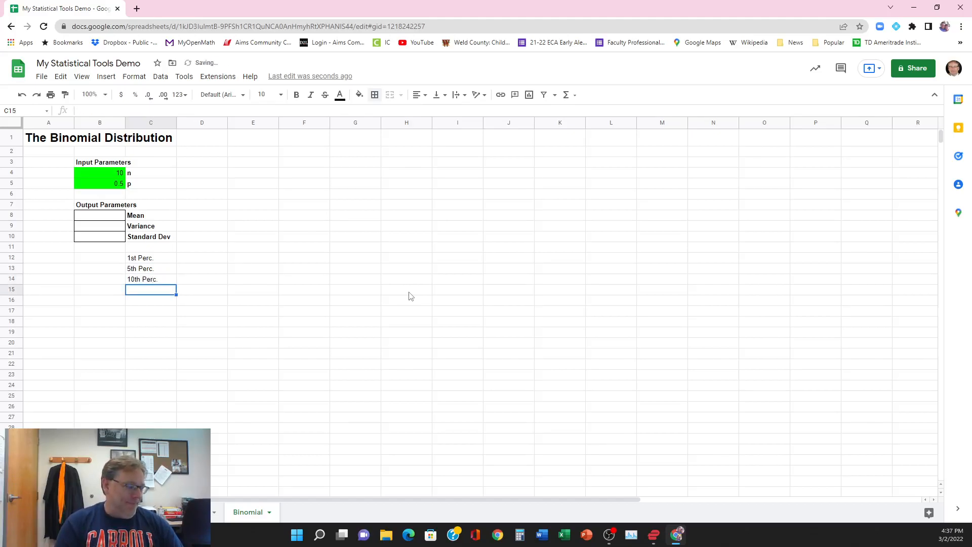
Step: Enter the labels "25th Perc. (Q1)" in cell C15 and "50th Perc. (Median)" in cell C16
{"action": "type", "text": "25th Perc. (Q1)"}
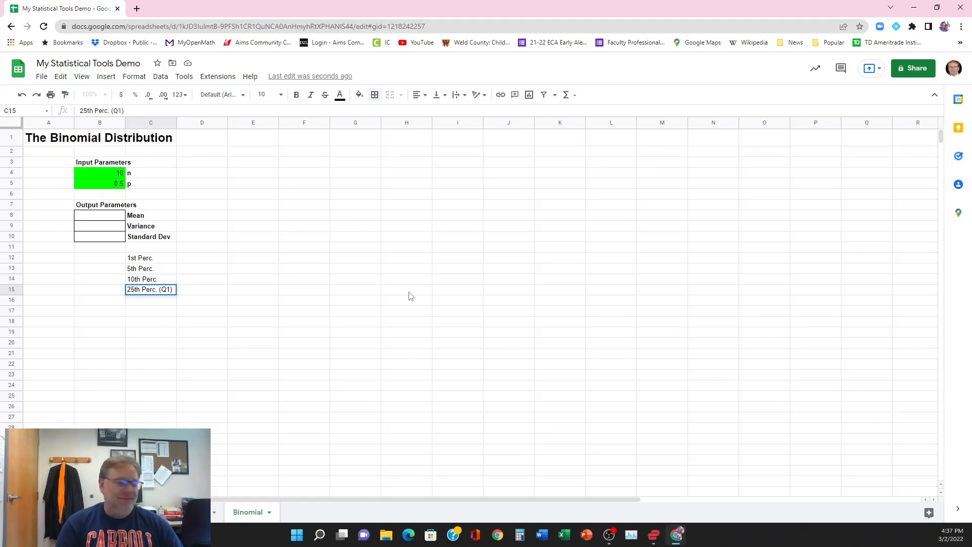
{"action": "key", "text": "Return"}
{"action": "type", "text": "50th Perc. (Medi"}
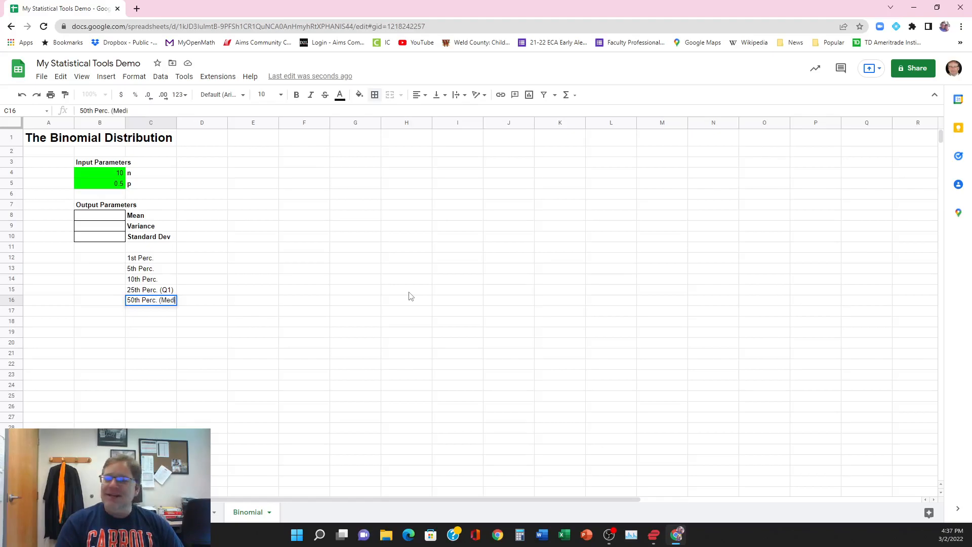
{"action": "type", "text": "an)"}
{"action": "key", "text": "Return"}
Step: Enter the labels "75th Perc. (Q3)" in cell C17 and "90th Perc." in cell C18
{"action": "type", "text": "75"}
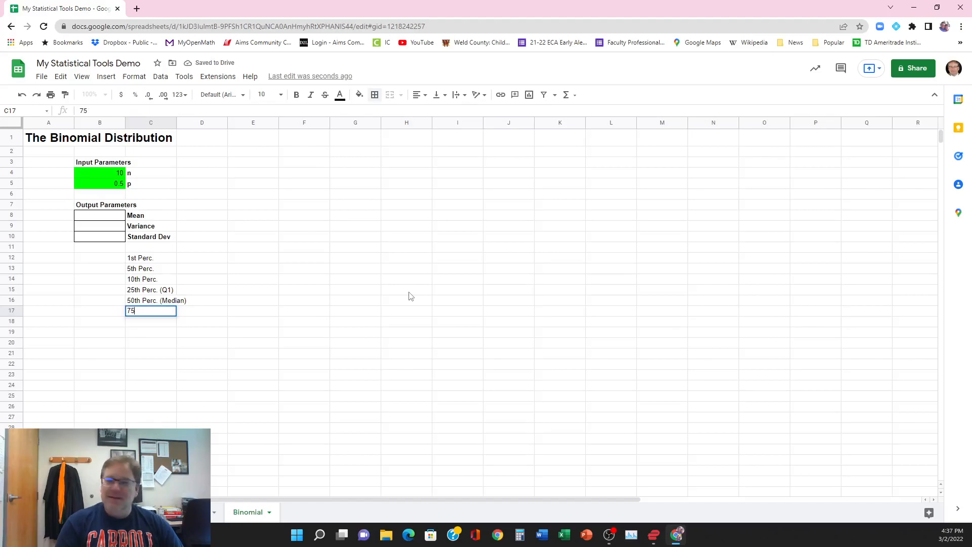
{"action": "type", "text": "Tth Perc. (Q3)"}
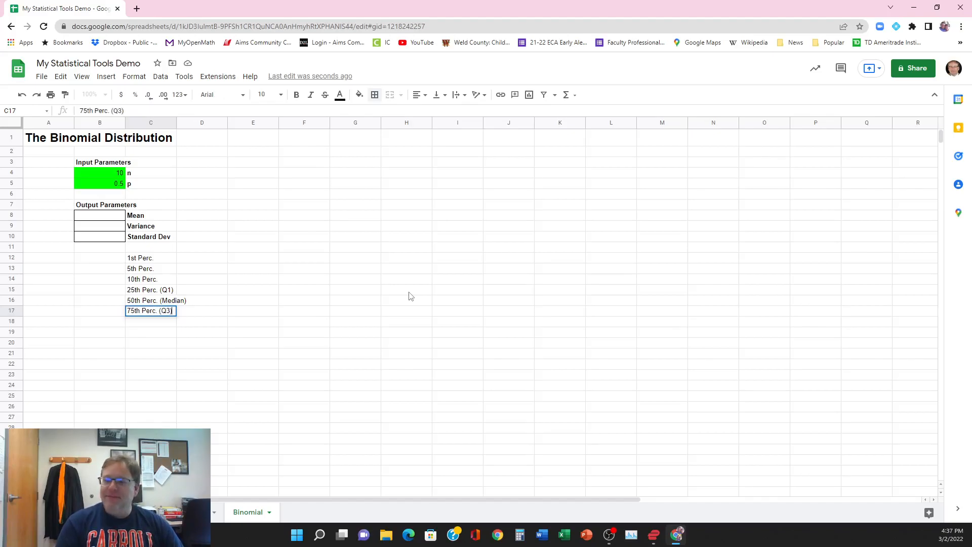
{"action": "key", "text": "Return"}
{"action": "type", "text": "90"}
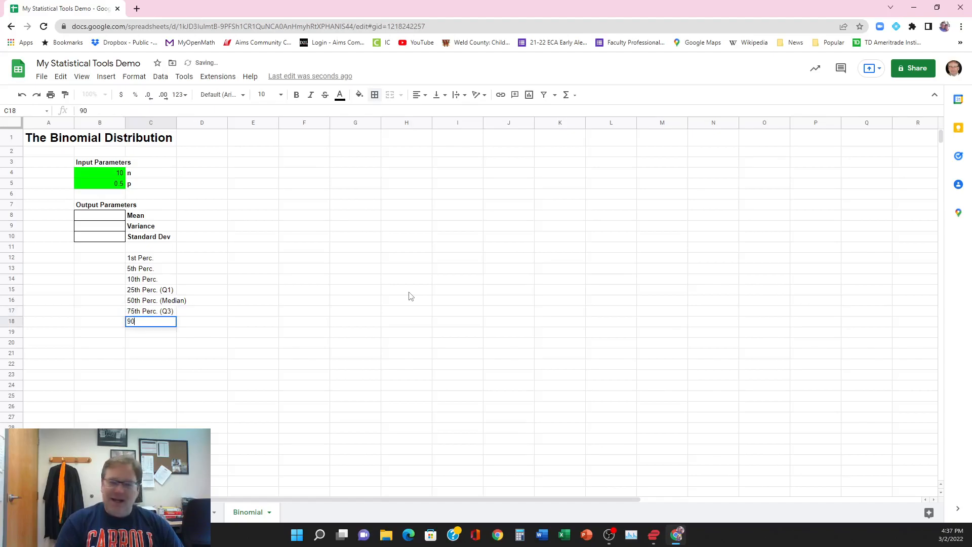
{"action": "type", "text": "th Perc."}
{"action": "key", "text": "Return"}
Step: Enter the labels "95th Perc." in cell C19 and "99th Perc." in cell C20
{"action": "type", "text": "99"}
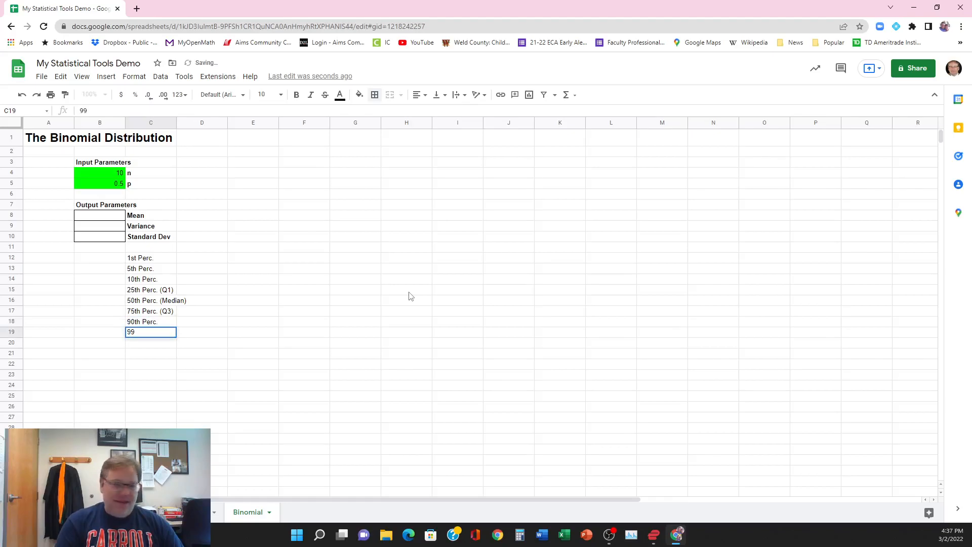
{"action": "key", "text": "BackSpace"}
{"action": "type", "text": "5th Perc."}
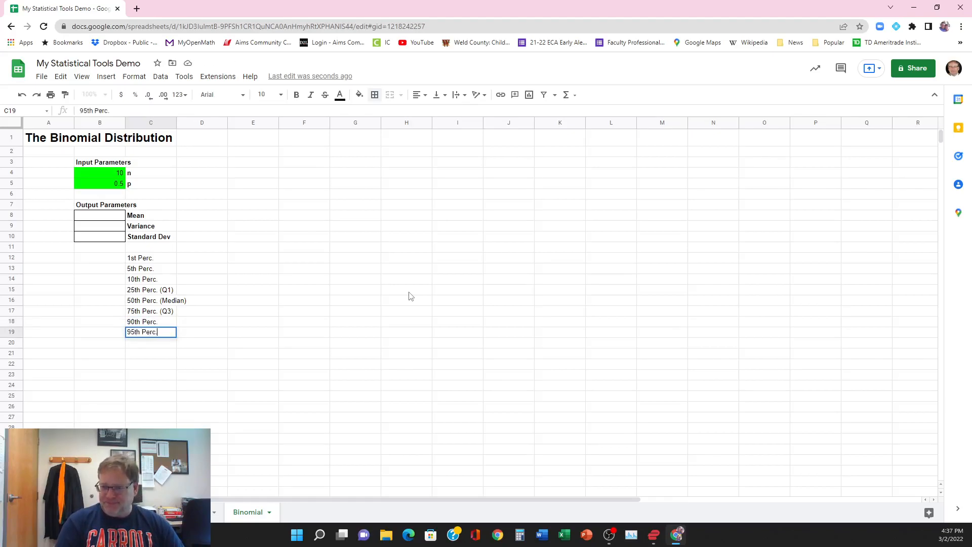
{"action": "key", "text": "Return"}
{"action": "type", "text": "99th"}
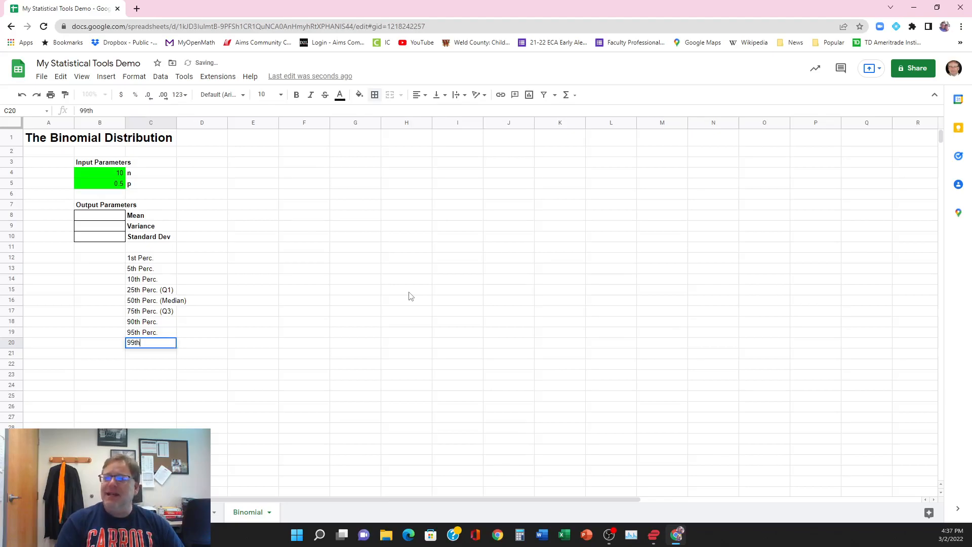
{"action": "type", "text": " Perc."}
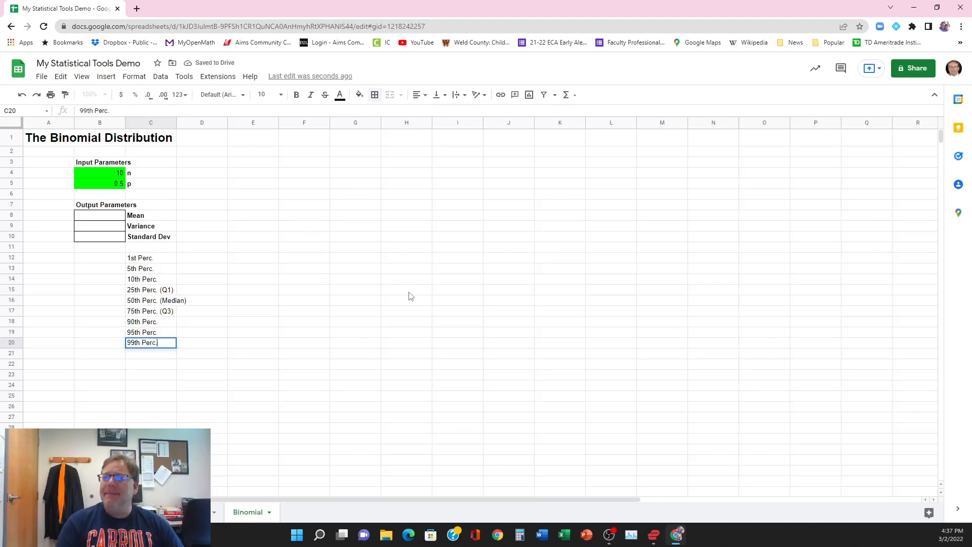
{"action": "key", "text": "Return"}
Step: Make the percentile labels in C12:C20 bold and widen column C to fit the longest label
{"action": "left_click_drag", "start_coordinate": [145, 259], "coordinate": [143, 344]}
{"action": "left_click", "coordinate": [297, 95]}
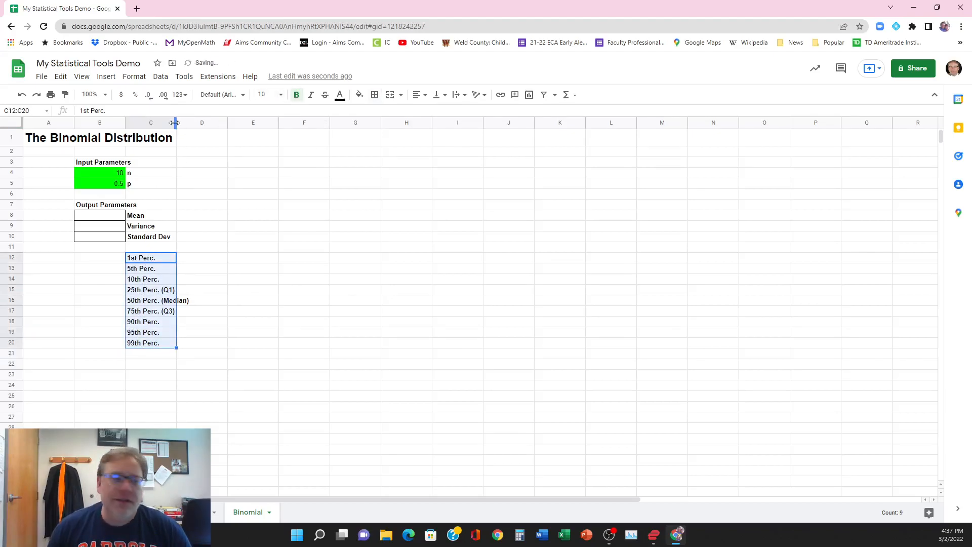
{"action": "left_click_drag", "start_coordinate": [175, 123], "coordinate": [193, 125]}
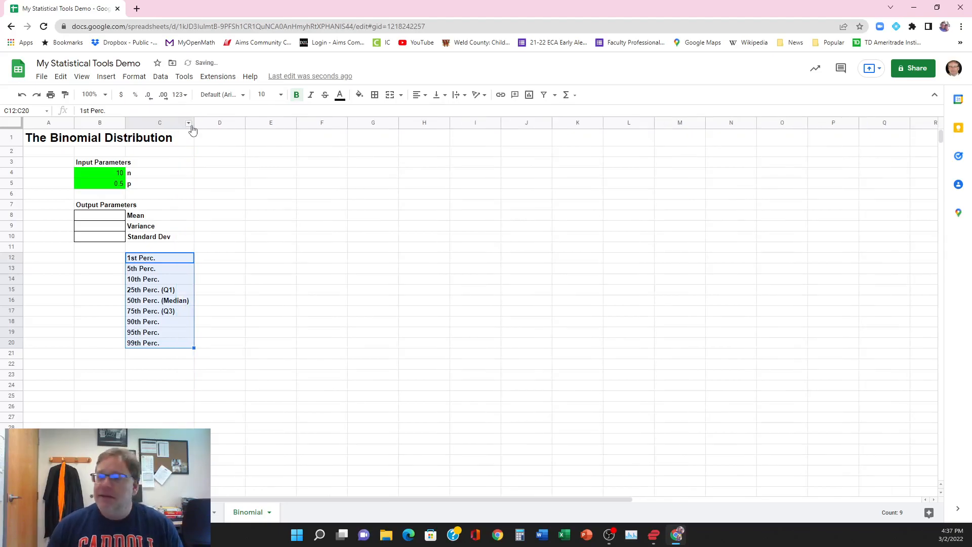
{"action": "left_click", "coordinate": [212, 257]}
Step: Apply all borders to the percentile value cells B12:B20
{"action": "left_click_drag", "start_coordinate": [115, 260], "coordinate": [113, 347]}
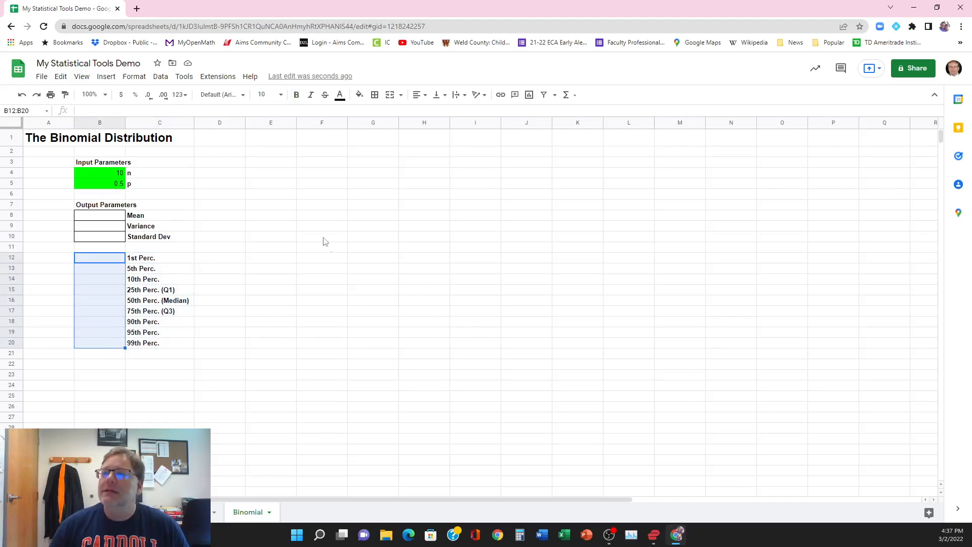
{"action": "left_click", "coordinate": [375, 95]}
{"action": "left_click", "coordinate": [379, 114]}
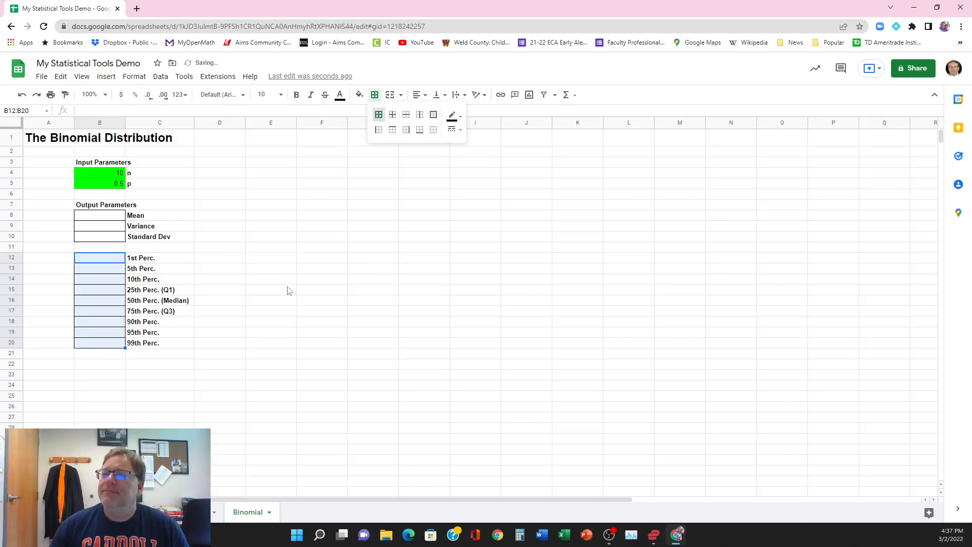
{"action": "left_click", "coordinate": [289, 290]}
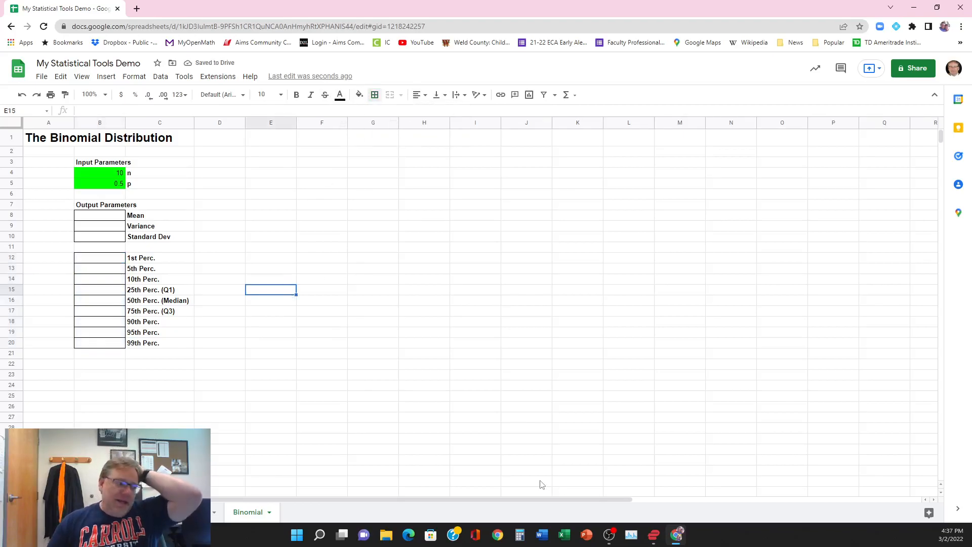
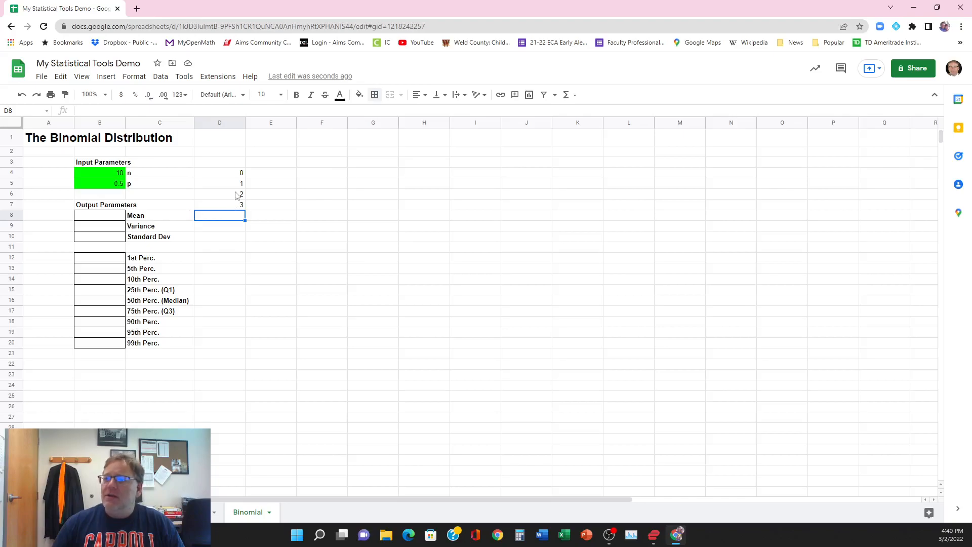
Step: Extend the number series in D4:D7 down through D54 so column D counts from 0 to 50
{"action": "left_click_drag", "start_coordinate": [237, 175], "coordinate": [236, 209]}
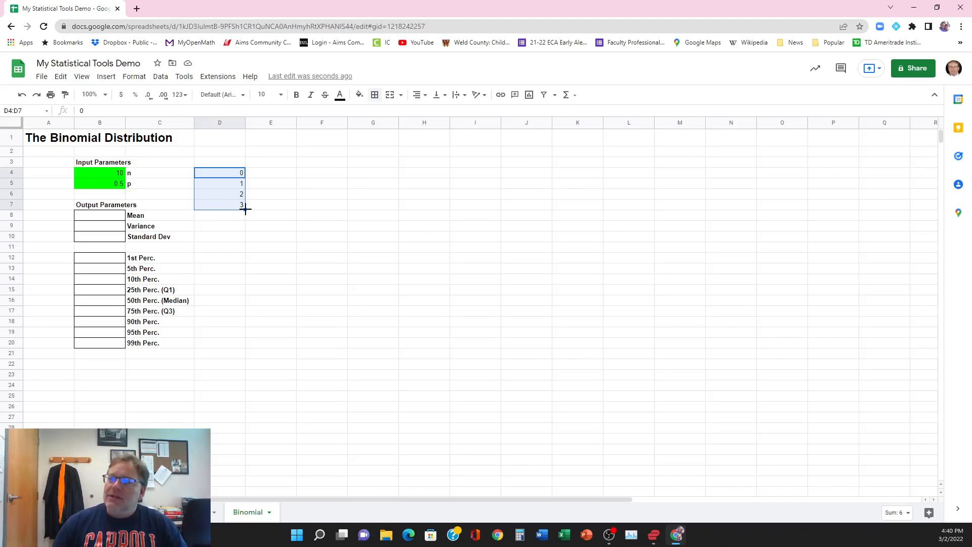
{"action": "left_click_drag", "start_coordinate": [245, 209], "coordinate": [232, 472]}
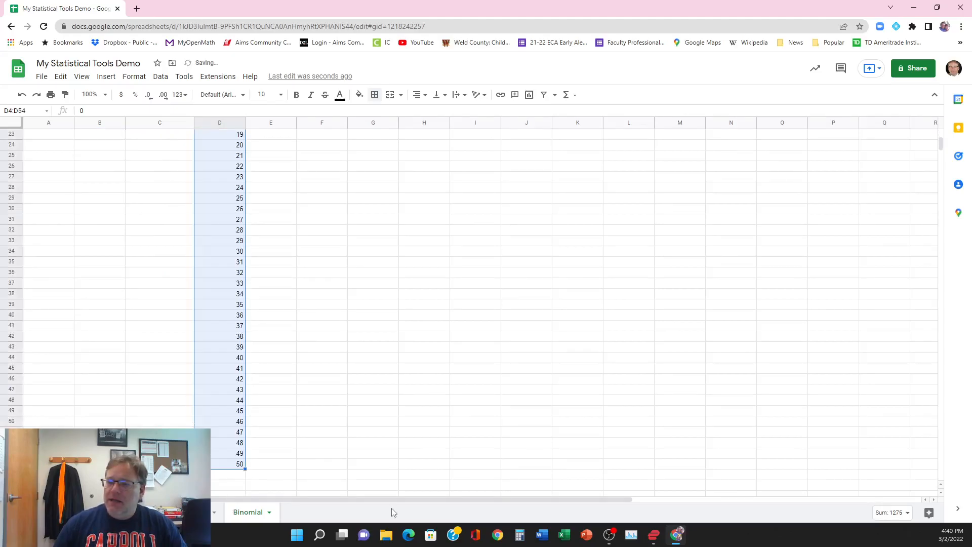
{"action": "left_click", "coordinate": [375, 465]}
{"action": "left_click", "coordinate": [236, 465]}
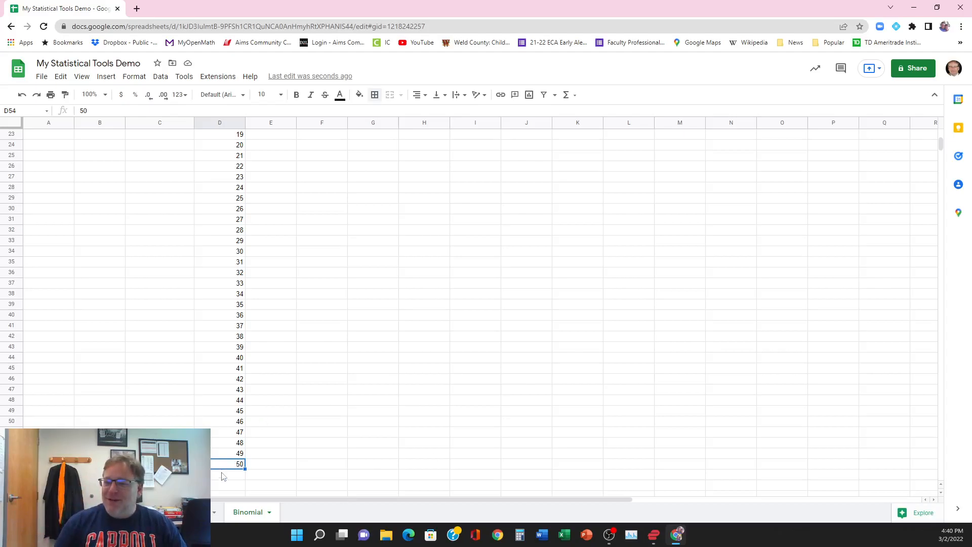
{"action": "scroll", "coordinate": [268, 462], "scroll_direction": "up", "scroll_amount": 4}
{"action": "scroll", "coordinate": [268, 462], "scroll_direction": "up", "scroll_amount": 3}
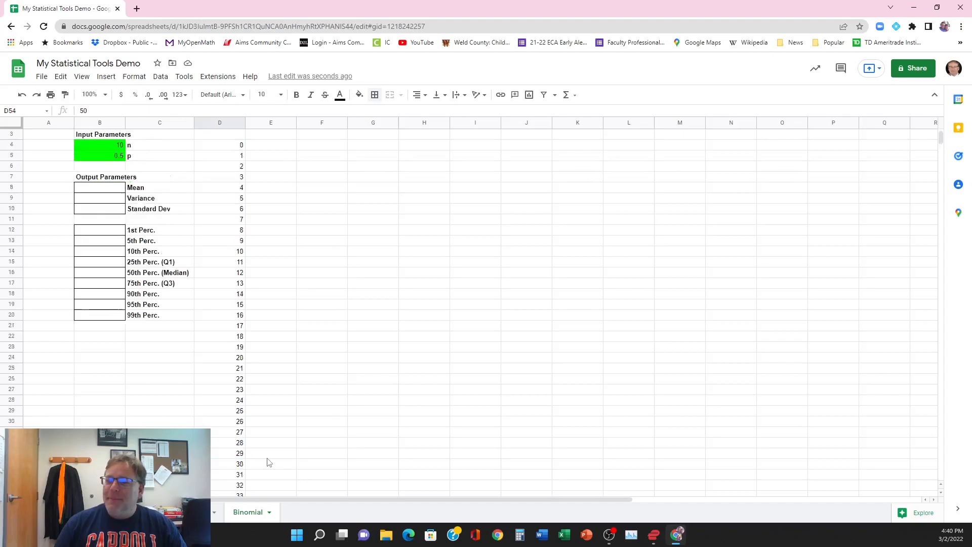
{"action": "left_click", "coordinate": [228, 176]}
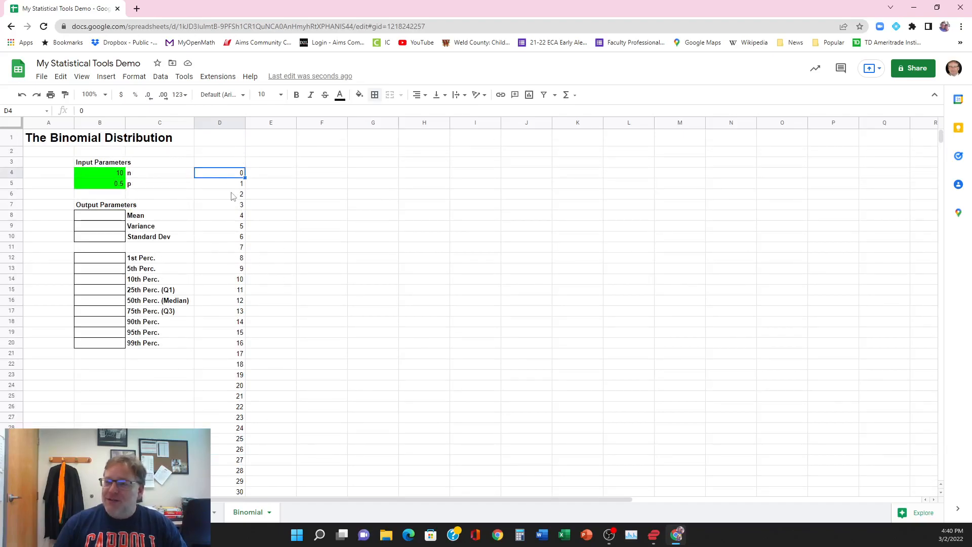
{"action": "scroll", "coordinate": [270, 368], "scroll_direction": "down", "scroll_amount": 7}
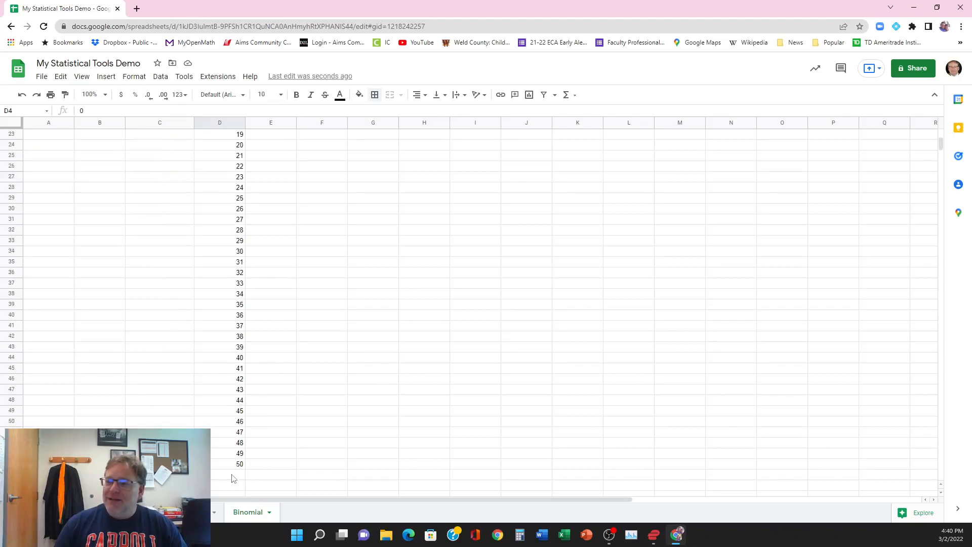
{"action": "left_click", "coordinate": [229, 465]}
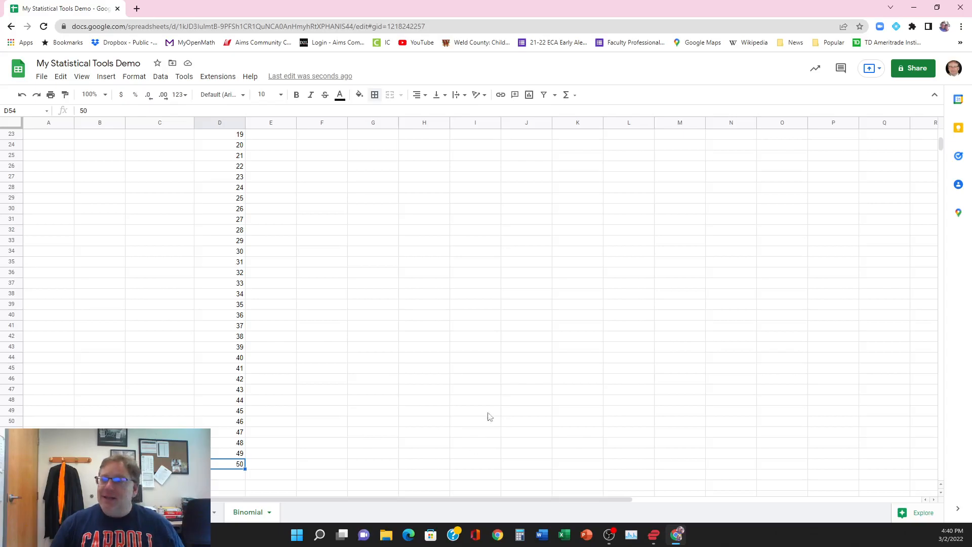
{"action": "scroll", "coordinate": [302, 396], "scroll_direction": "up", "scroll_amount": 5}
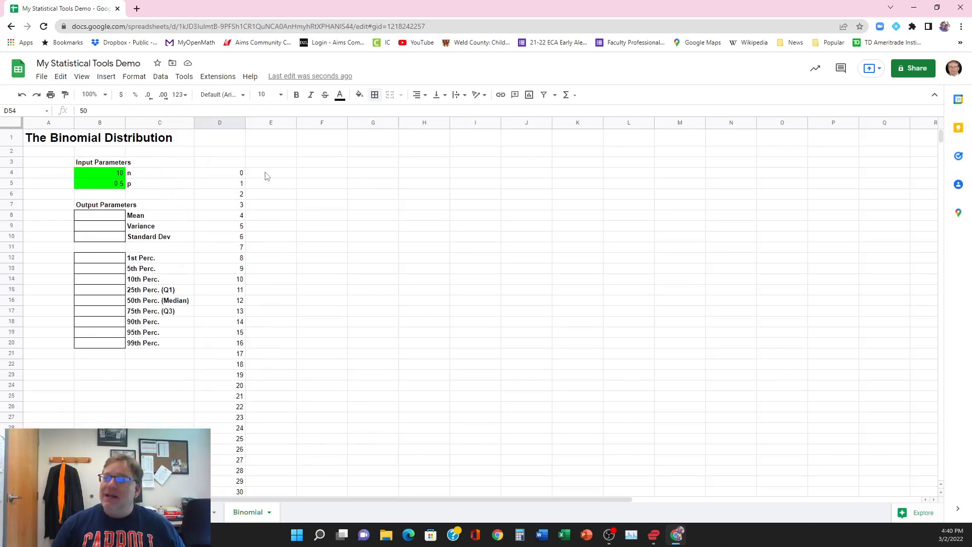
Step: Enter the formula =binom.dist(D4,B4,B5,FALSE) in cell E4 for the probability of the first success count
{"action": "left_click", "coordinate": [265, 173]}
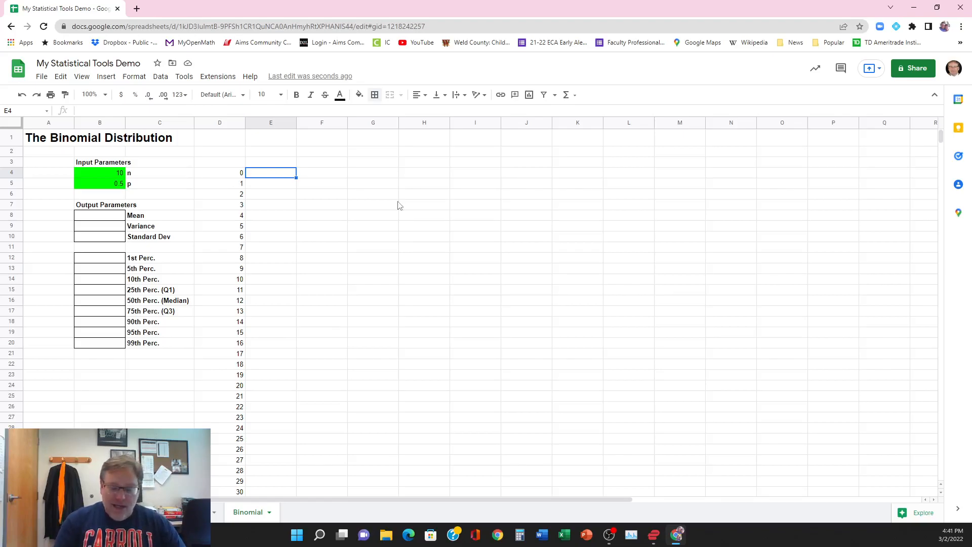
{"action": "type", "text": "="}
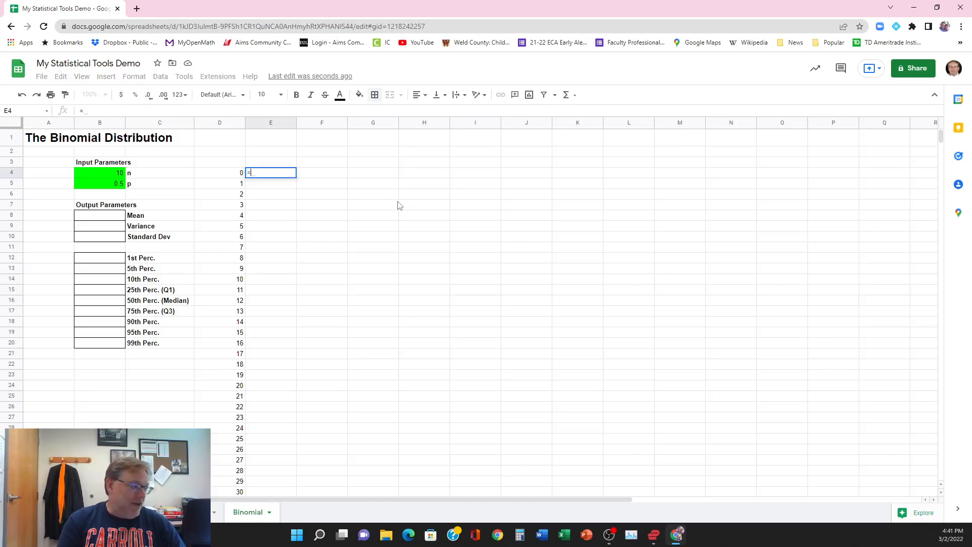
{"action": "type", "text": "bin"}
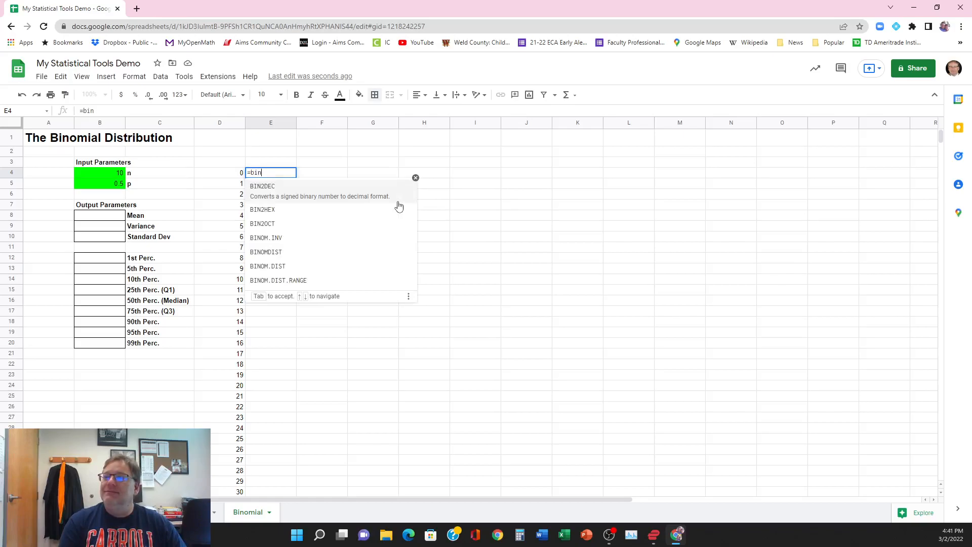
{"action": "type", "text": "om"}
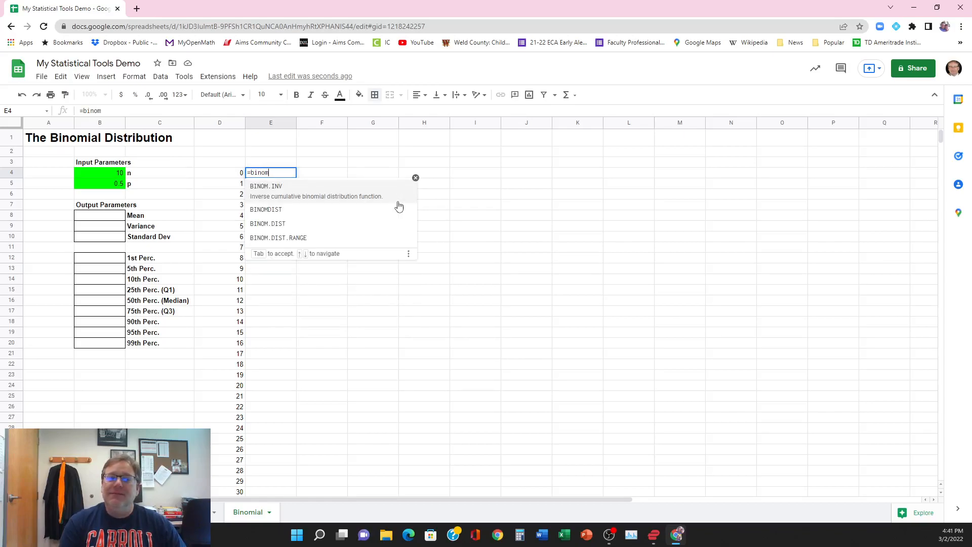
{"action": "type", "text": ".dist"}
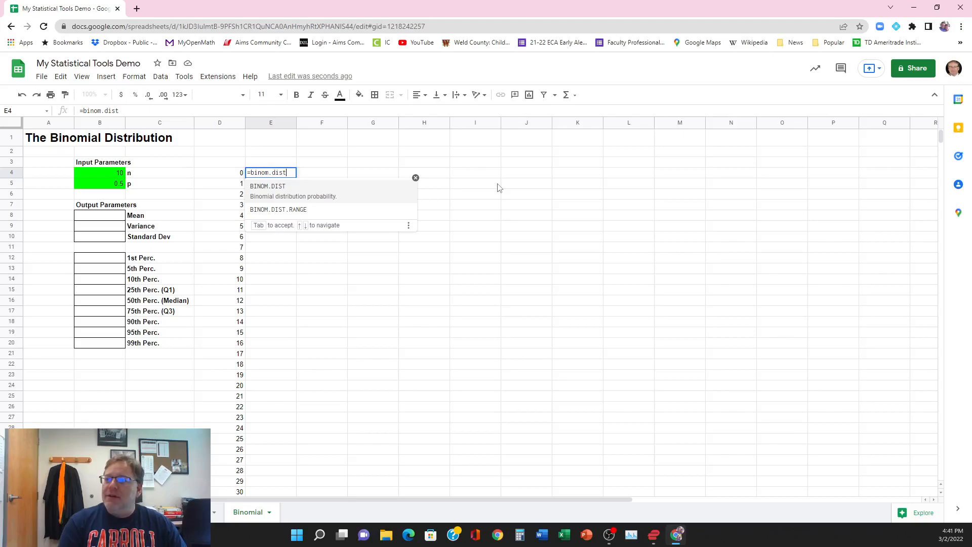
{"action": "type", "text": "("}
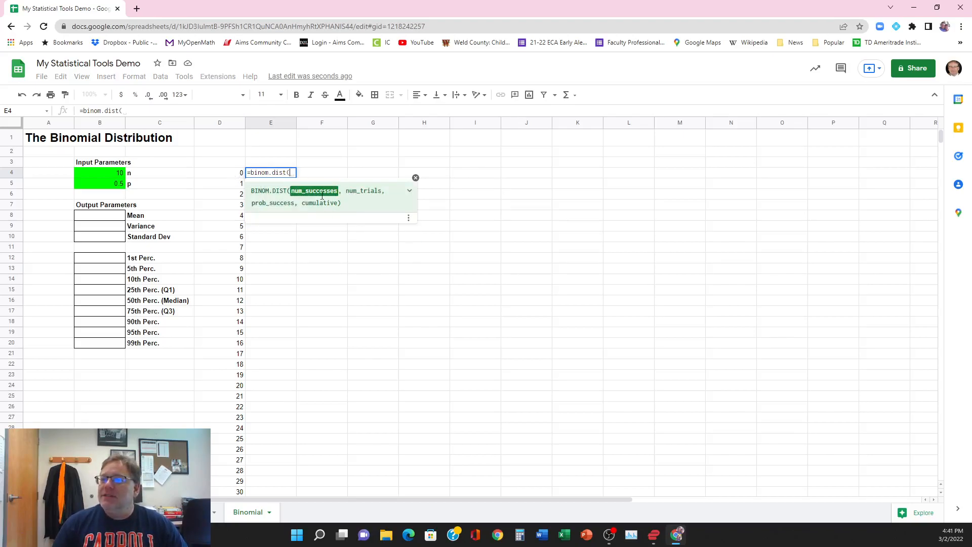
{"action": "left_click", "coordinate": [215, 174]}
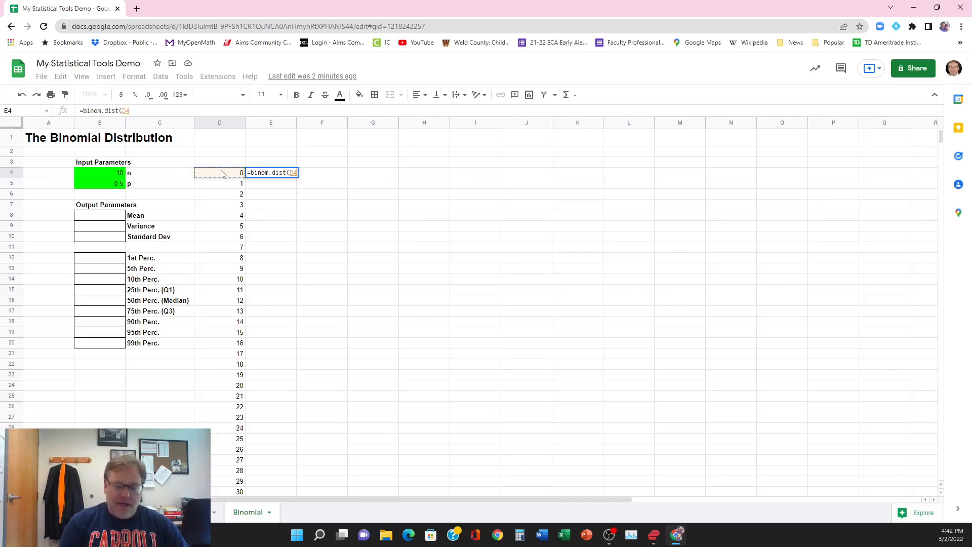
{"action": "type", "text": ","}
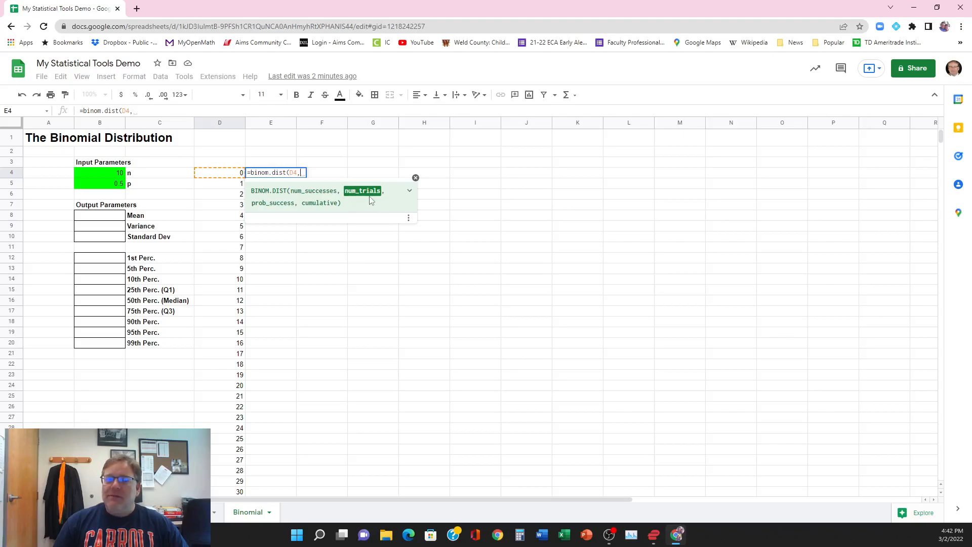
{"action": "left_click", "coordinate": [94, 173]}
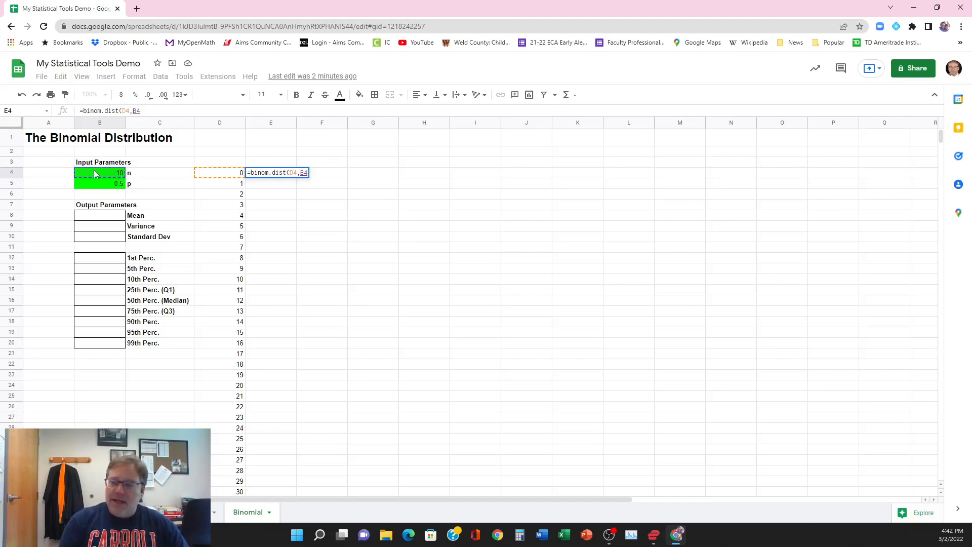
{"action": "type", "text": ","}
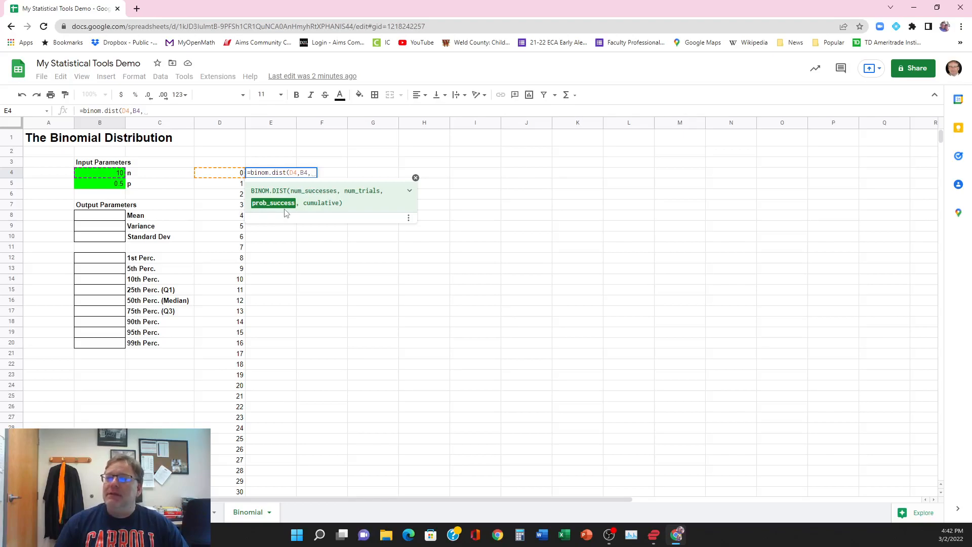
{"action": "left_click", "coordinate": [108, 188]}
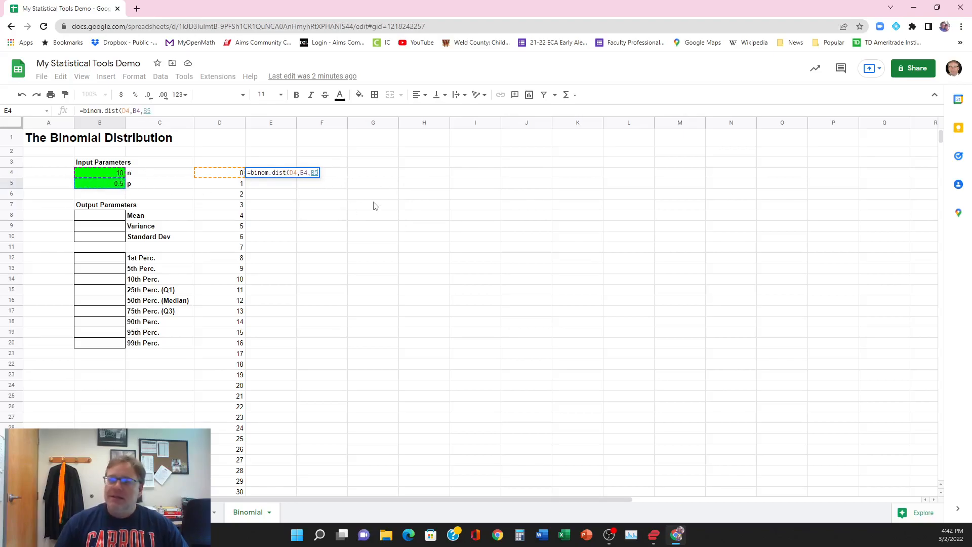
{"action": "type", "text": ","}
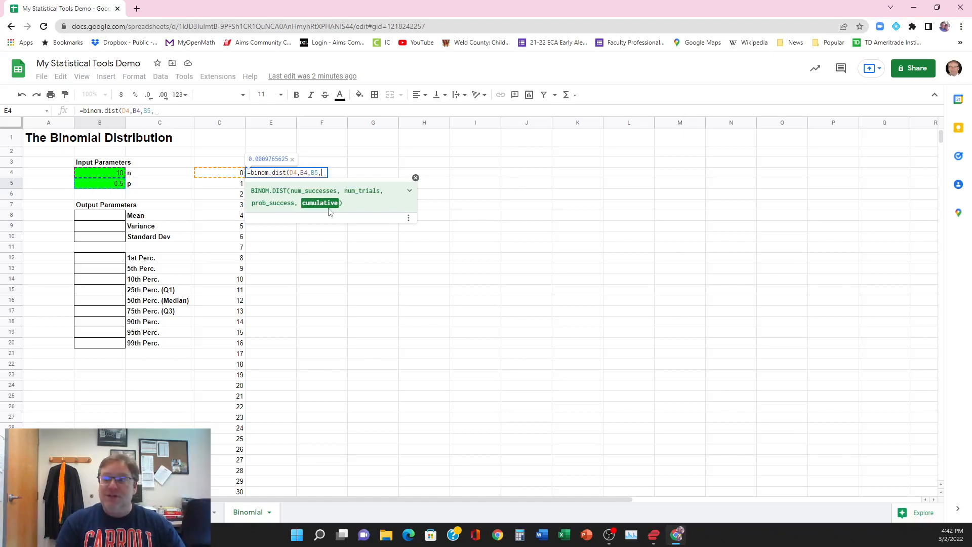
{"action": "type", "text": "FALS"}
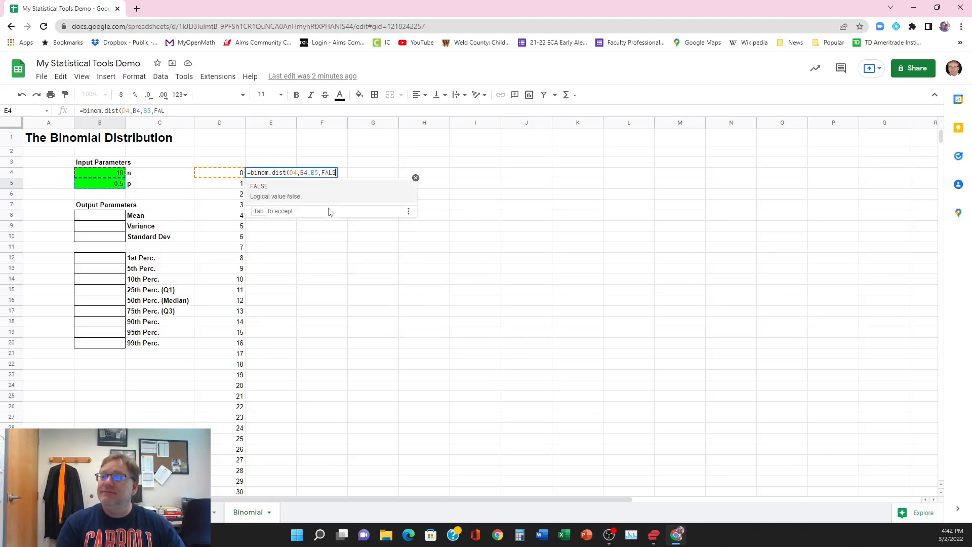
{"action": "type", "text": "E"}
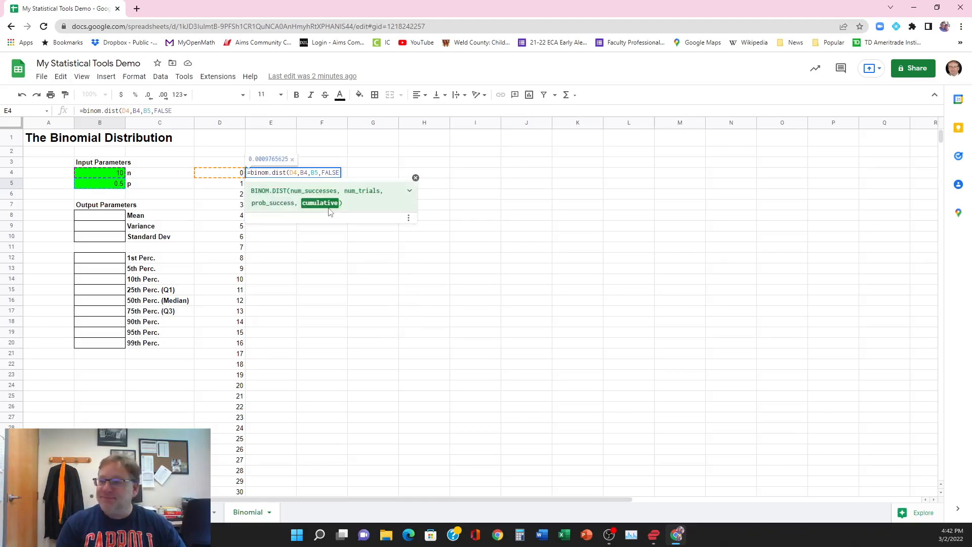
{"action": "type", "text": ")"}
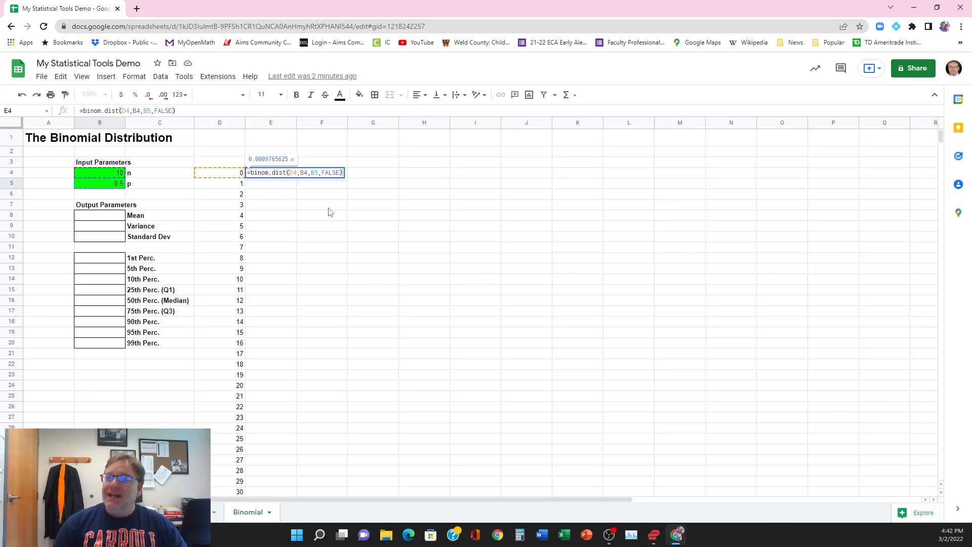
{"action": "key", "text": "Return"}
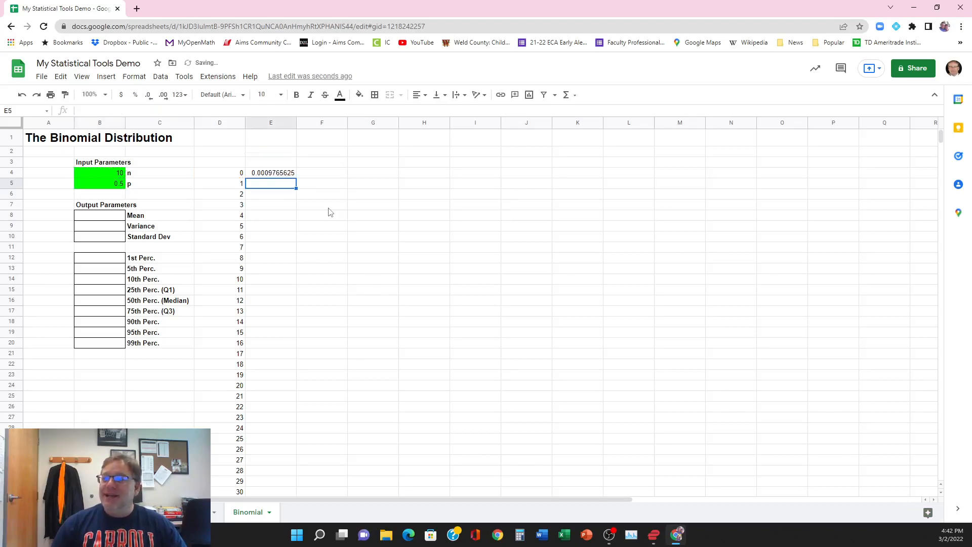
Step: Make the n and p references absolute in cell E4's formula so it reads =binom.dist(D4,$B$4,$B$5,FALSE)
{"action": "left_click", "coordinate": [277, 175]}
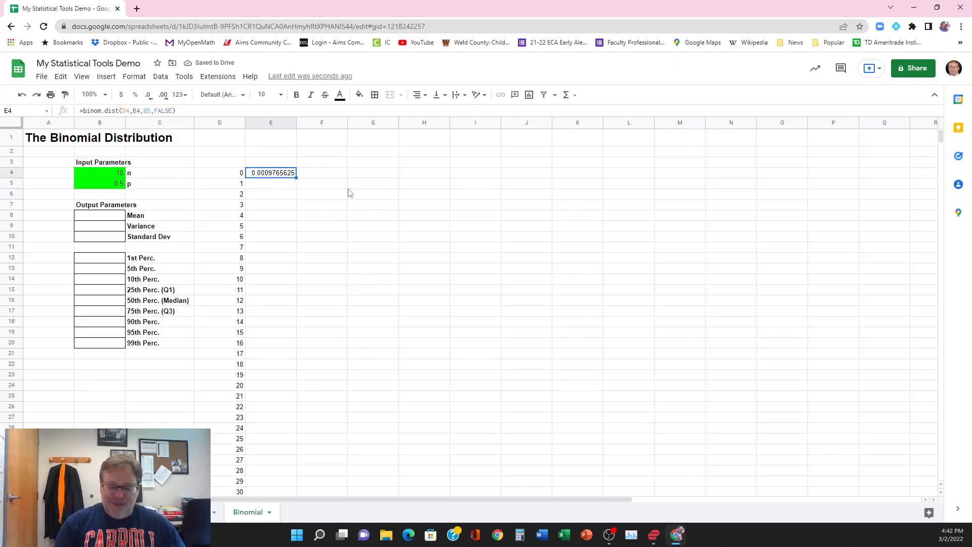
{"action": "key", "text": "ctrl+plus"}
{"action": "key", "text": "ctrl+plus"}
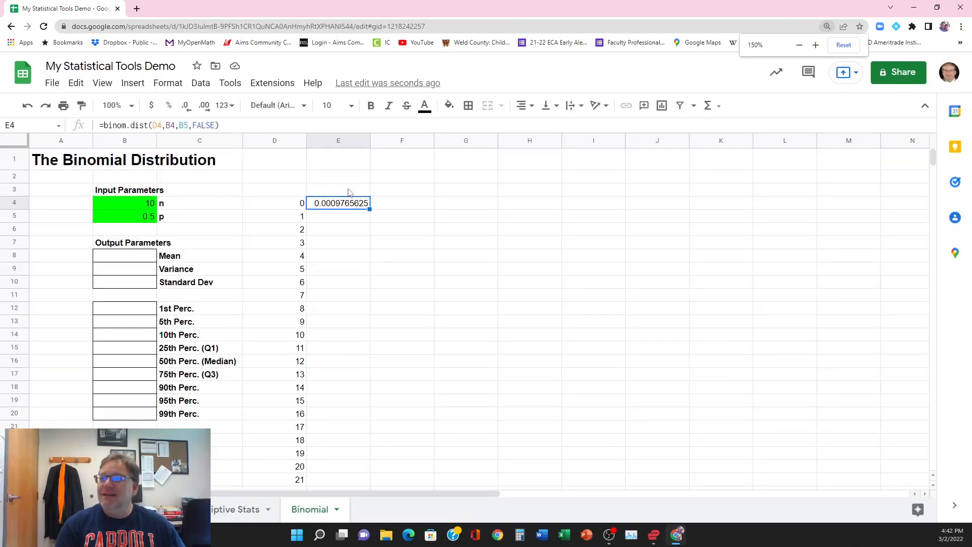
{"action": "key", "text": "ctrl+plus"}
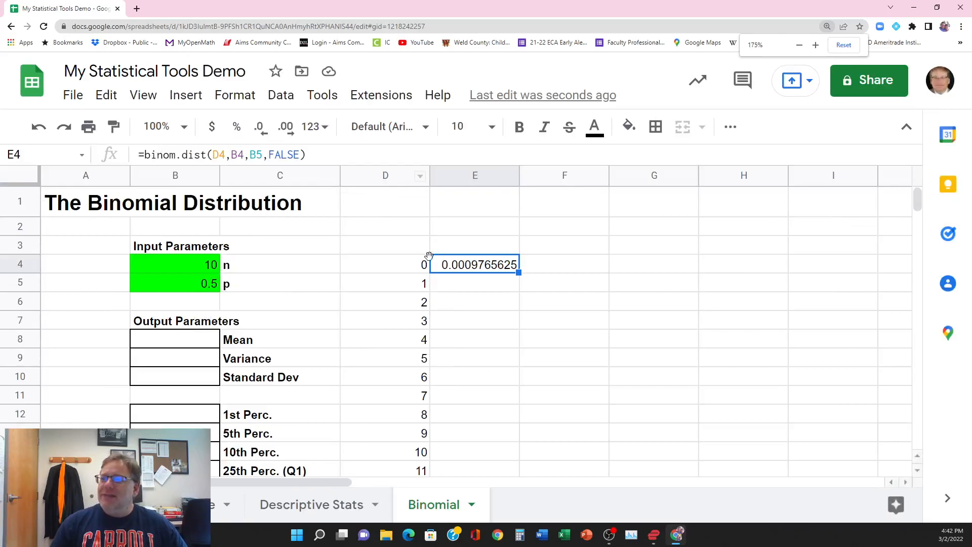
{"action": "left_click", "coordinate": [390, 267]}
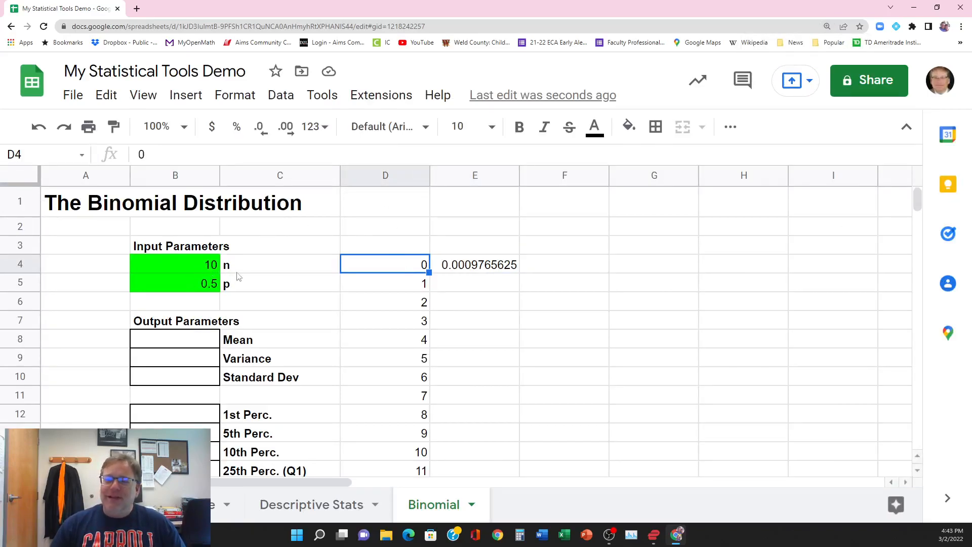
{"action": "left_click", "coordinate": [468, 268]}
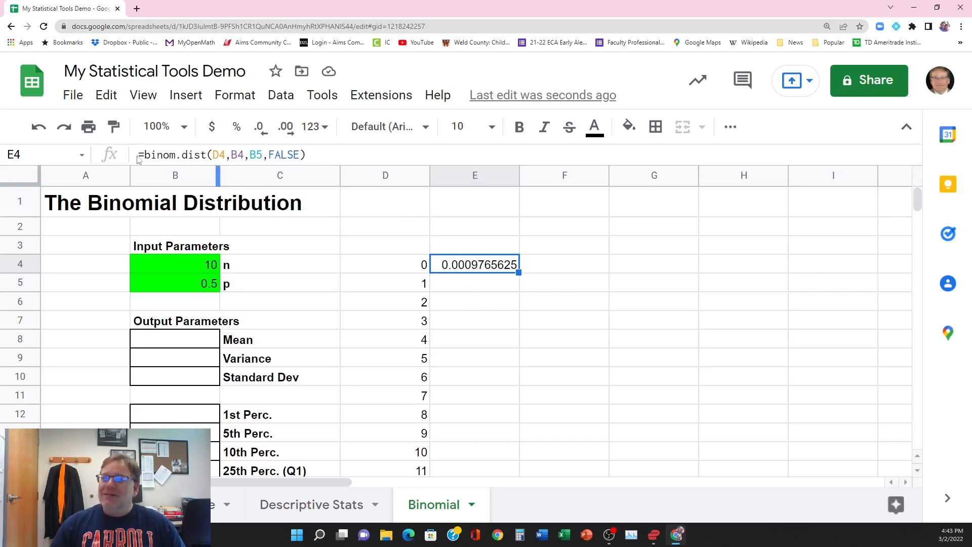
{"action": "left_click", "coordinate": [328, 153]}
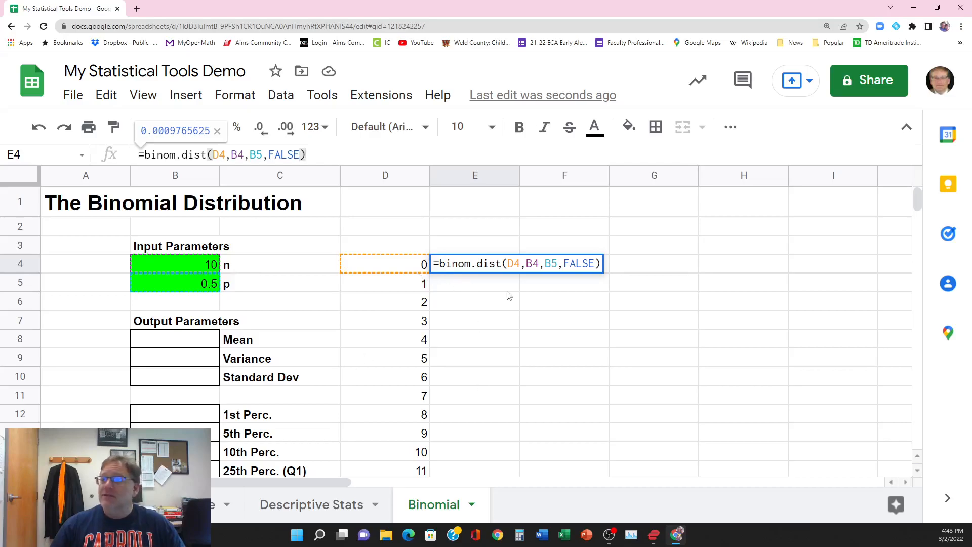
{"action": "left_click", "coordinate": [232, 155]}
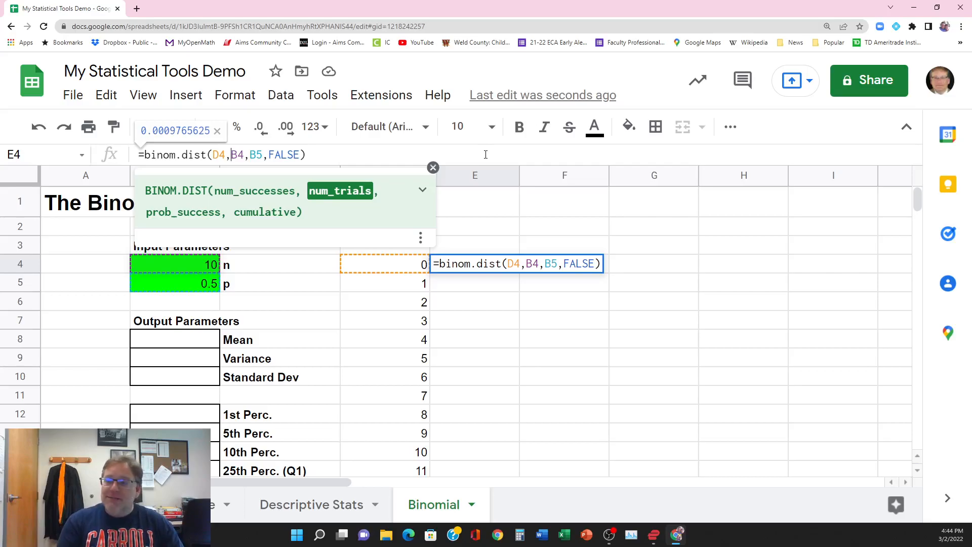
{"action": "type", "text": "$"}
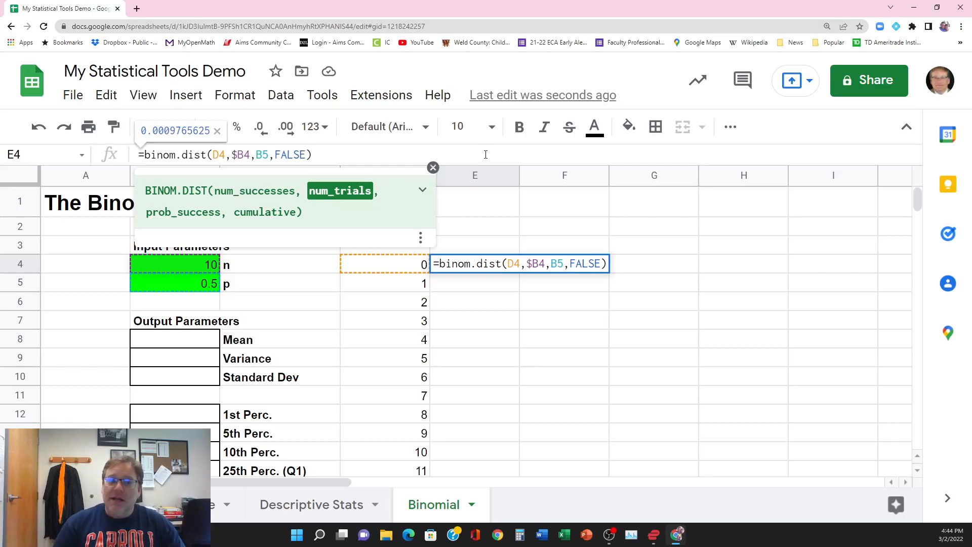
{"action": "key", "text": "Right"}
{"action": "type", "text": "$B"}
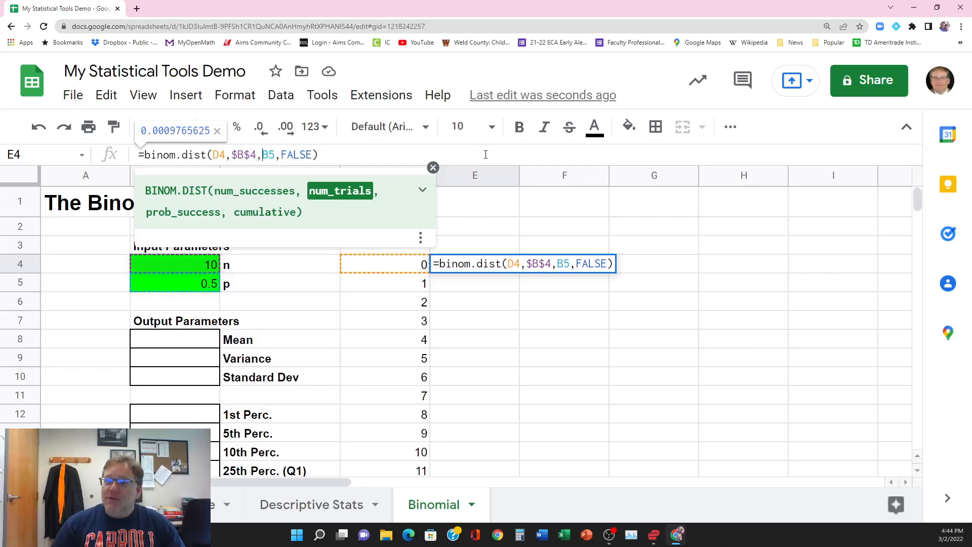
{"action": "type", "text": "$4,"}
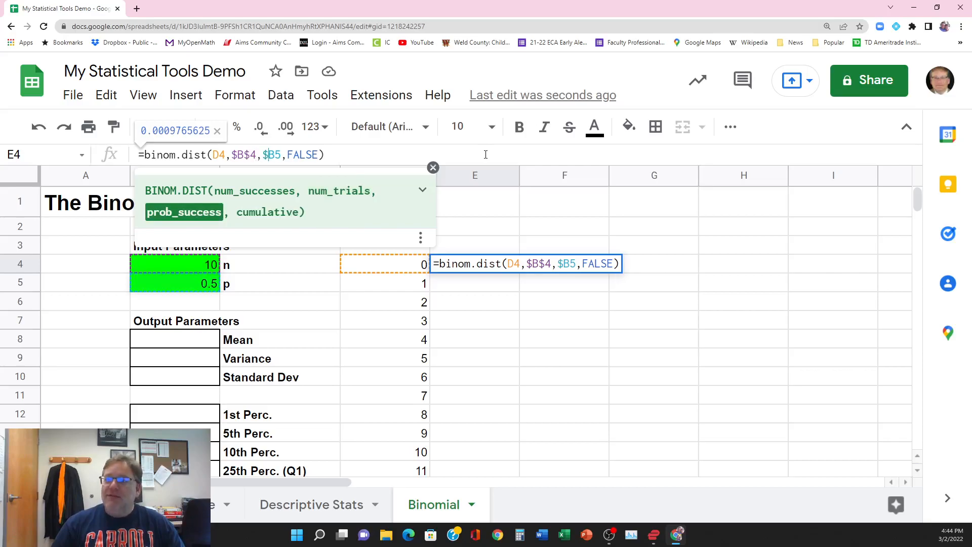
{"action": "type", "text": "$"}
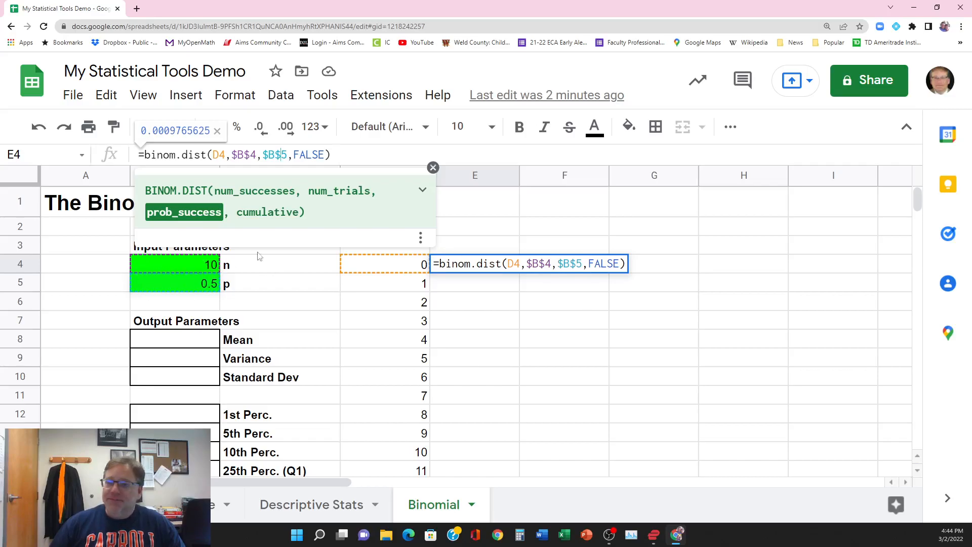
{"action": "left_click", "coordinate": [343, 153]}
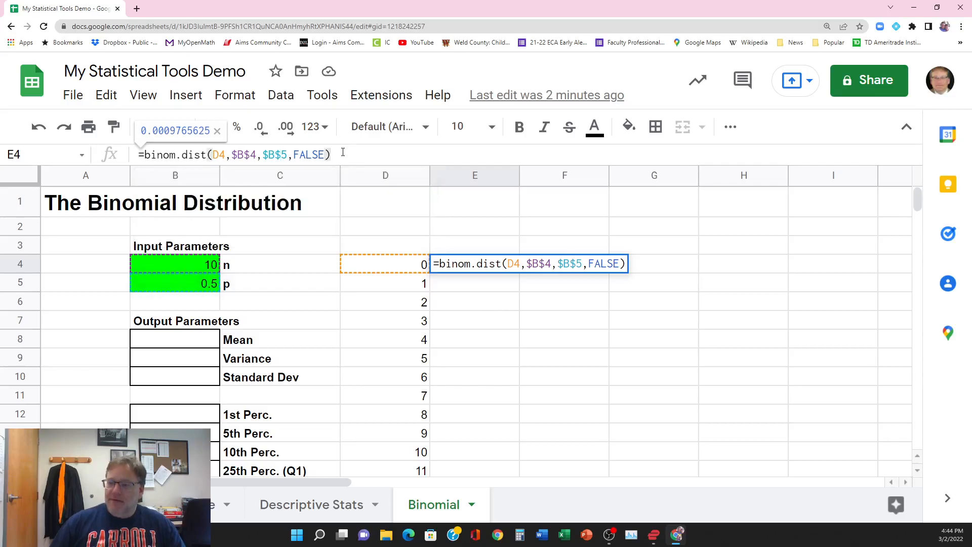
{"action": "key", "text": "Return"}
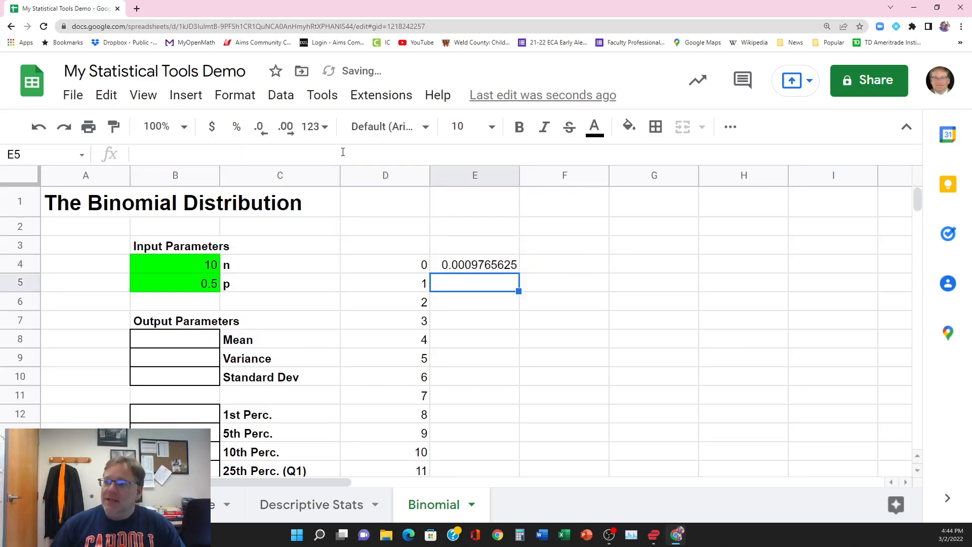
Step: Copy the E4 probability formula down through E6 and inspect the cell references in E6's formula
{"action": "left_click", "coordinate": [480, 266]}
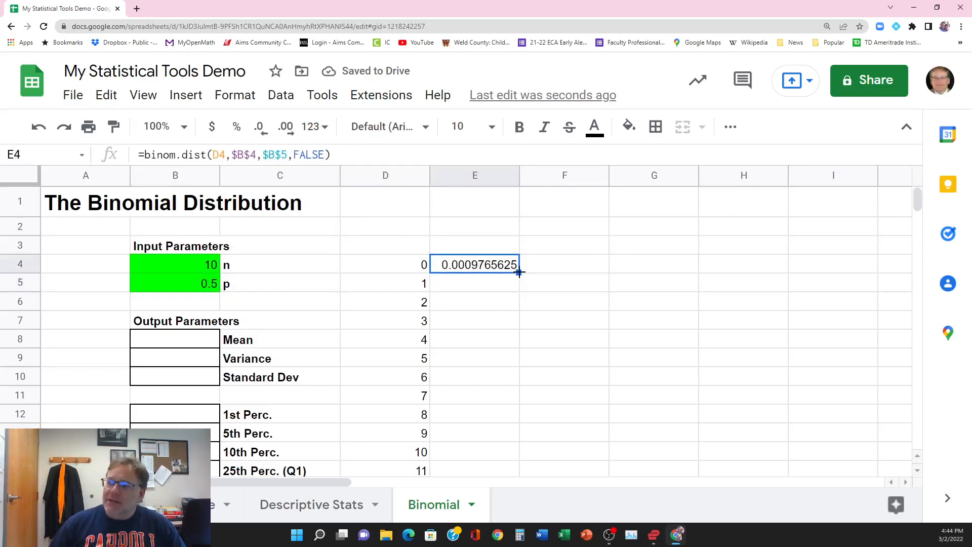
{"action": "left_click_drag", "start_coordinate": [519, 272], "coordinate": [512, 302]}
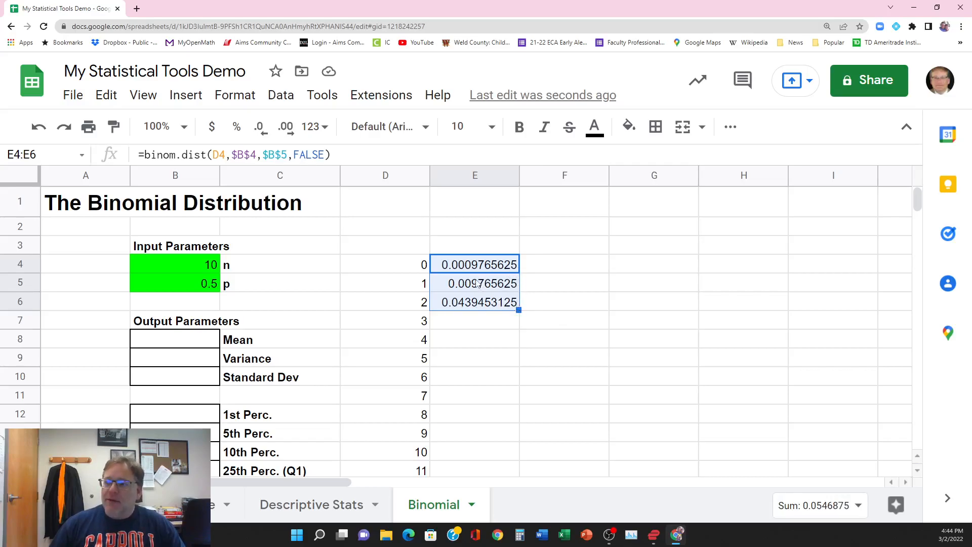
{"action": "left_click", "coordinate": [462, 304]}
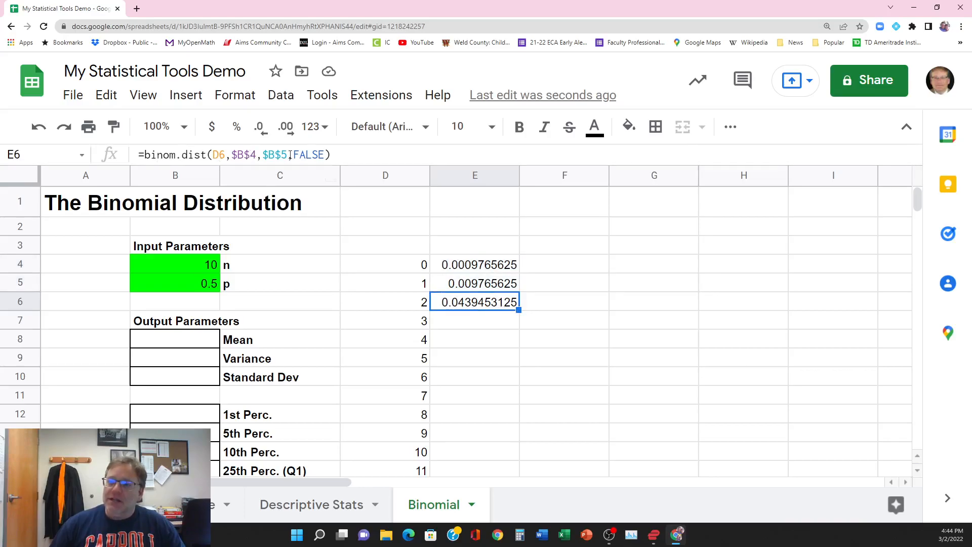
{"action": "double_click", "coordinate": [468, 303]}
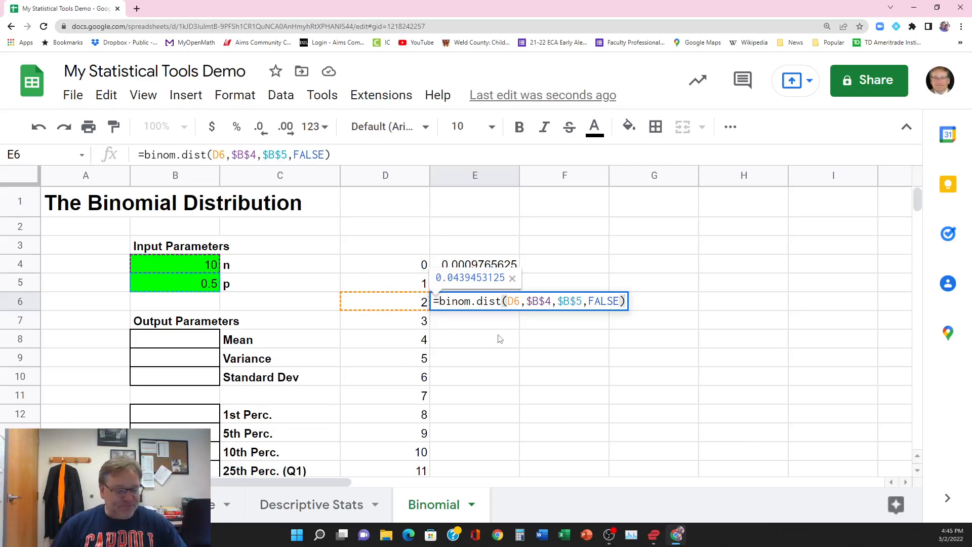
{"action": "key", "text": "Escape"}
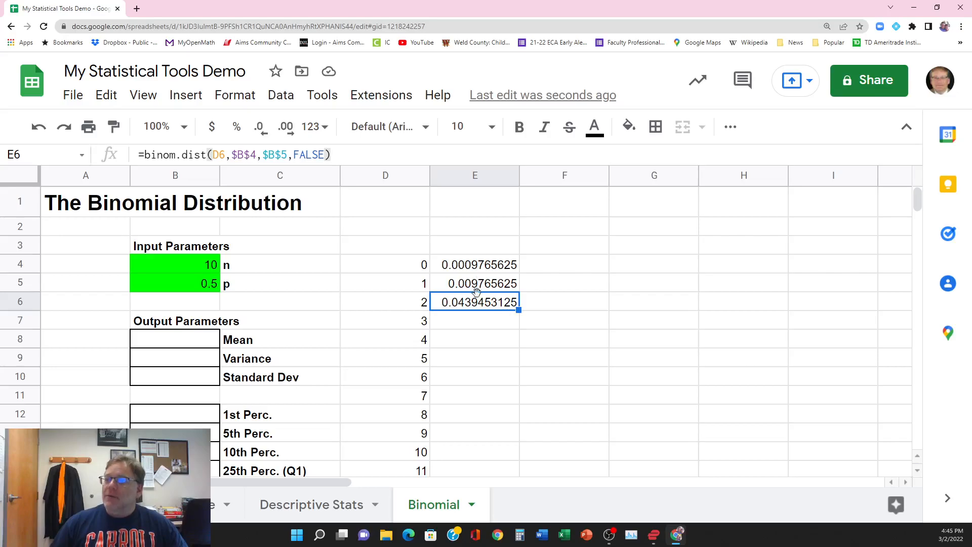
Step: Fill the probability formula from E6 down through E54 and check the results for success counts around and above n
{"action": "left_click_drag", "start_coordinate": [518, 311], "coordinate": [486, 411]}
{"action": "scroll", "coordinate": [568, 429], "scroll_direction": "up", "scroll_amount": 12}
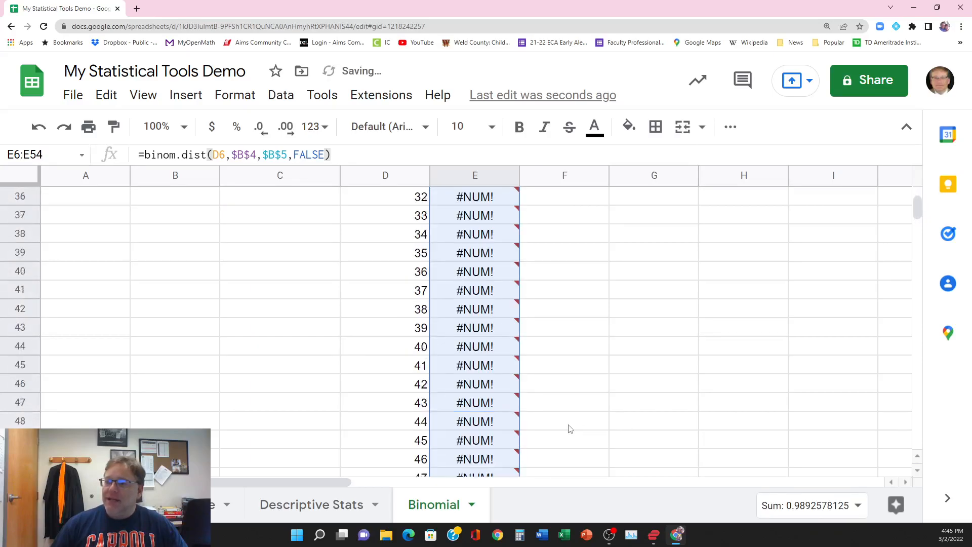
{"action": "mouse_move", "coordinate": [475, 330]}
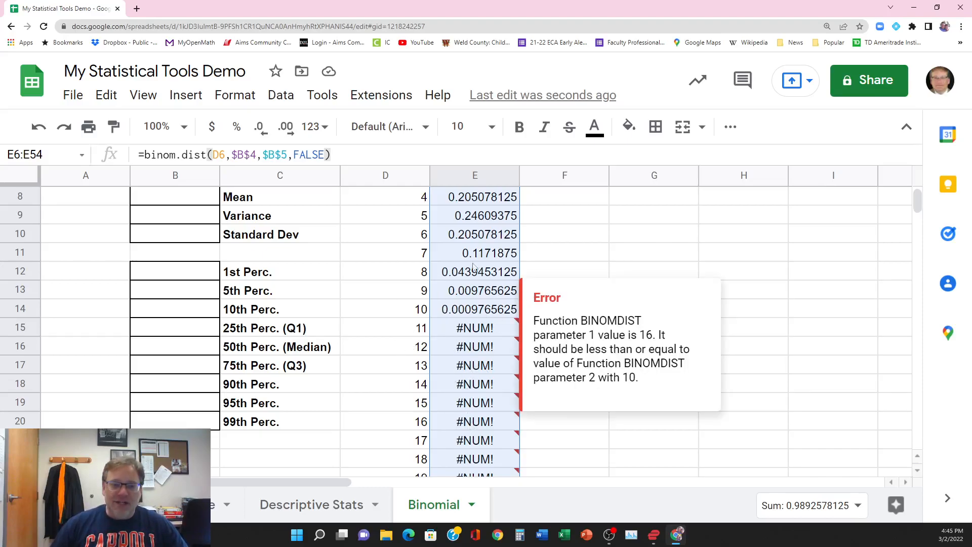
{"action": "left_click", "coordinate": [565, 254]}
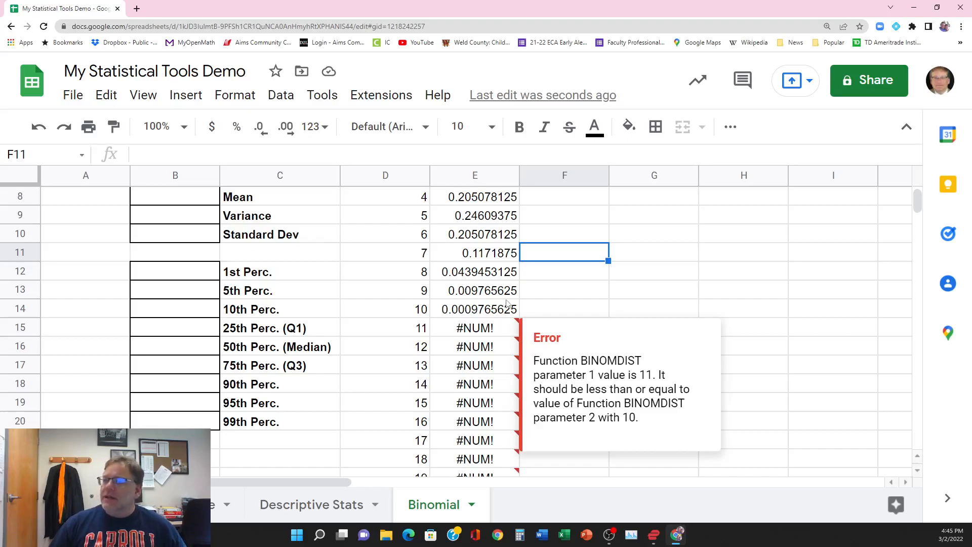
{"action": "left_click", "coordinate": [555, 297]}
{"action": "scroll", "coordinate": [540, 398], "scroll_direction": "up", "scroll_amount": 3}
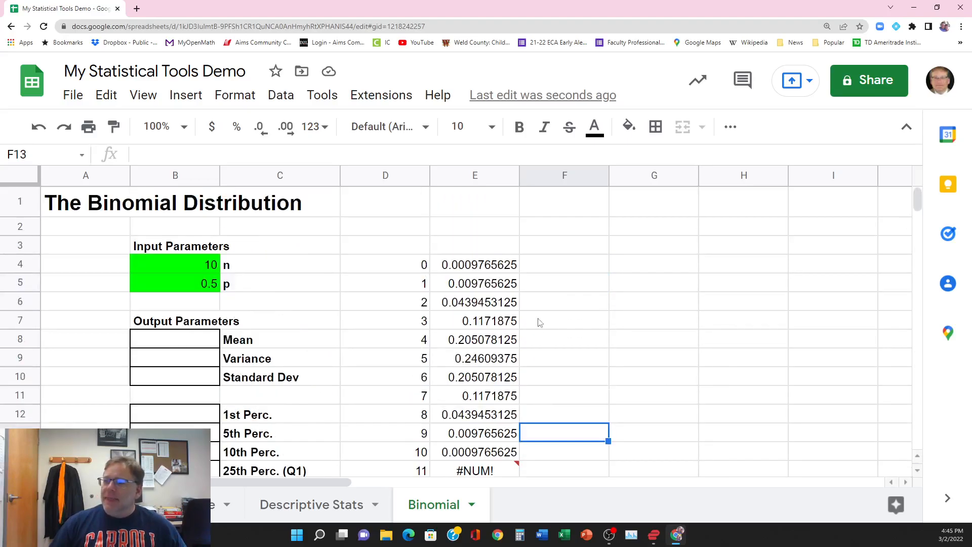
Step: Enter the formula =binom.dist(D4,B4,B5,TRUE) in cell F4 for the cumulative probability of the first success count
{"action": "left_click", "coordinate": [480, 269]}
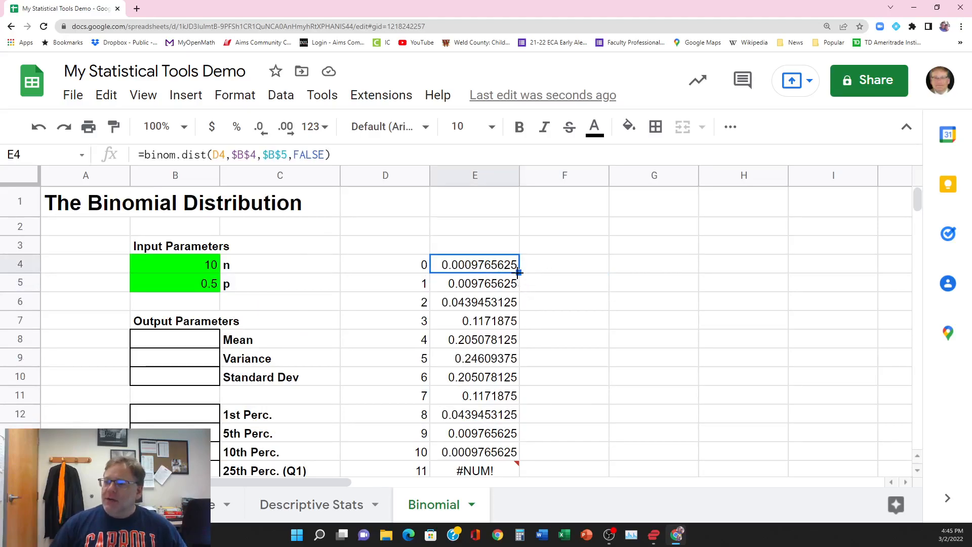
{"action": "left_click", "coordinate": [563, 271]}
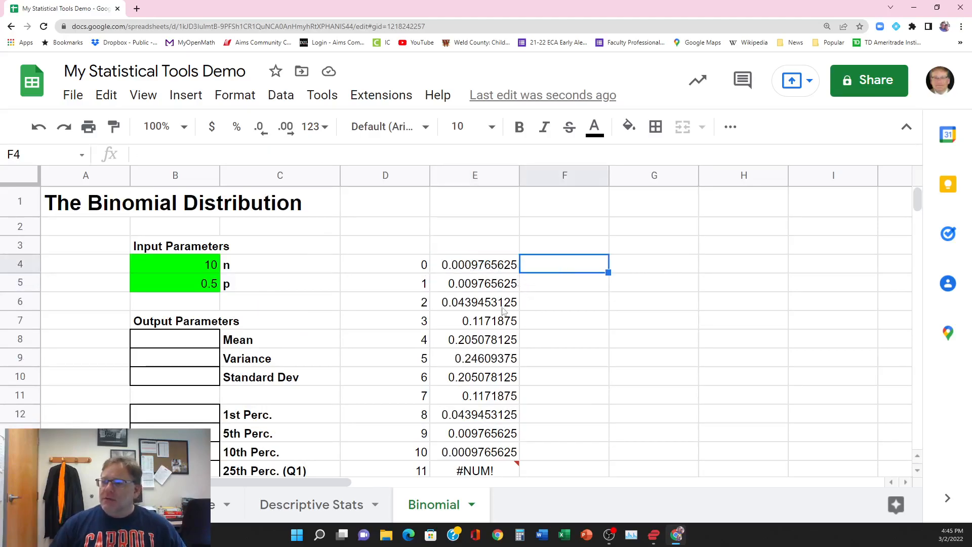
{"action": "left_click", "coordinate": [237, 156]}
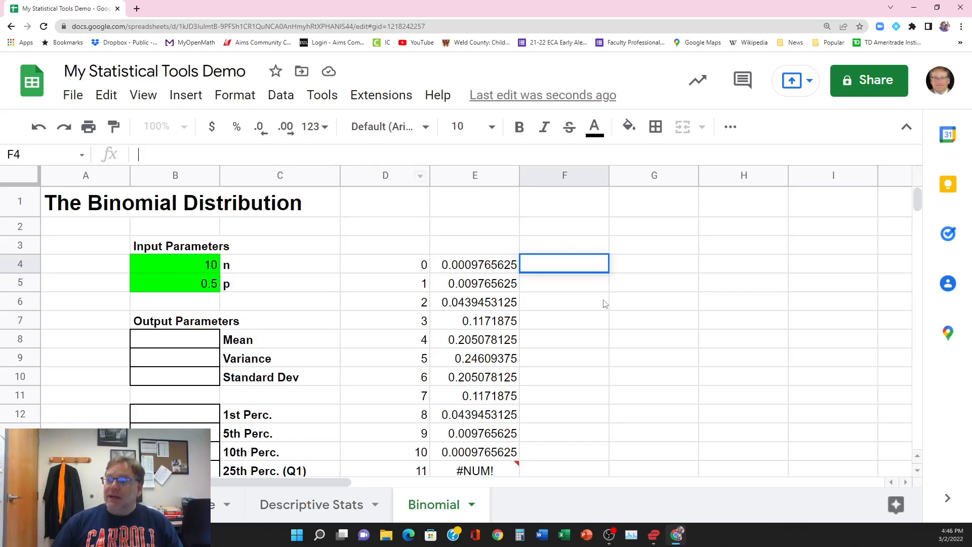
{"action": "double_click", "coordinate": [550, 265]}
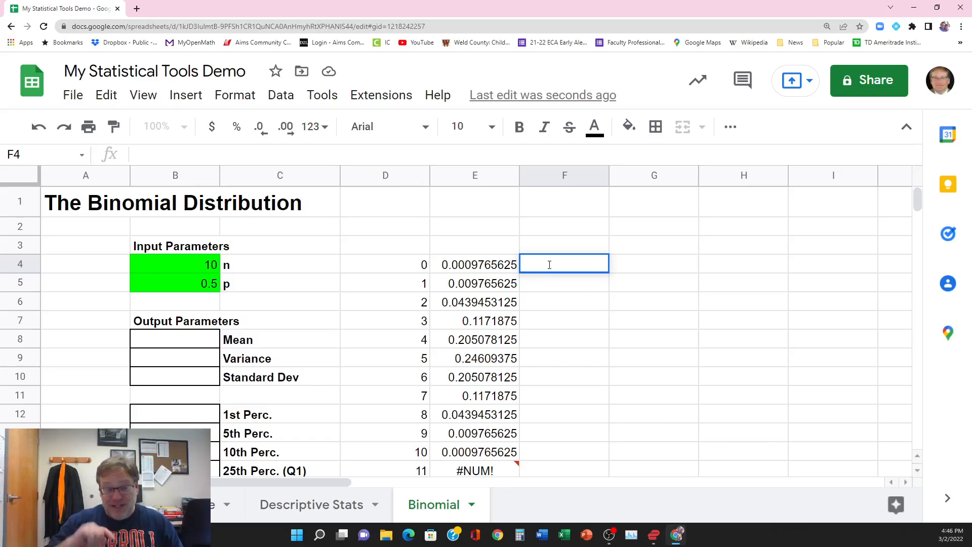
{"action": "type", "text": "="}
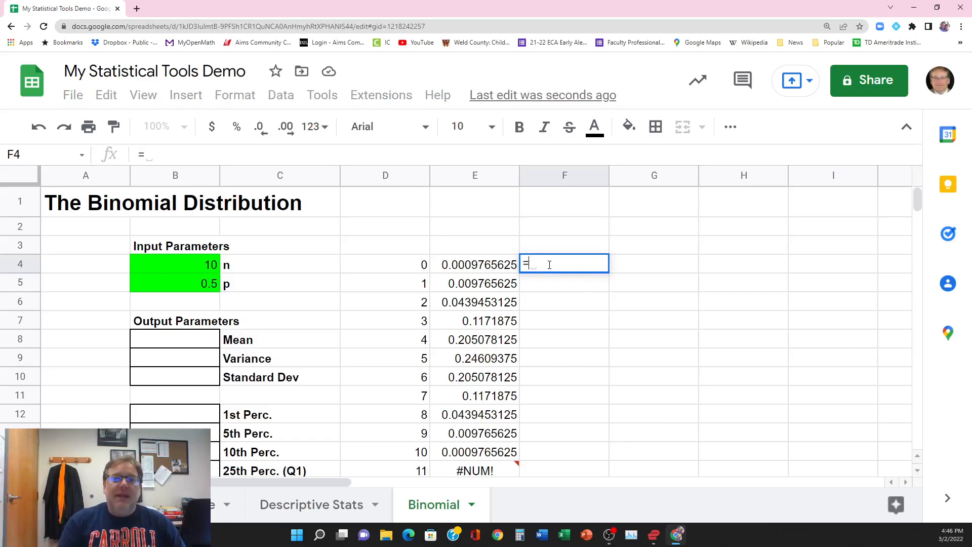
{"action": "type", "text": "binom"}
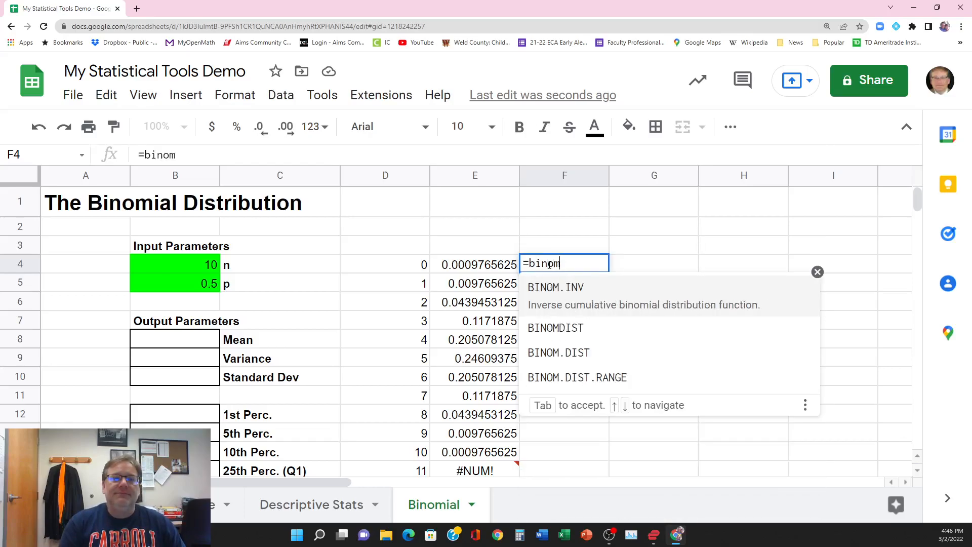
{"action": "type", "text": ".dist("}
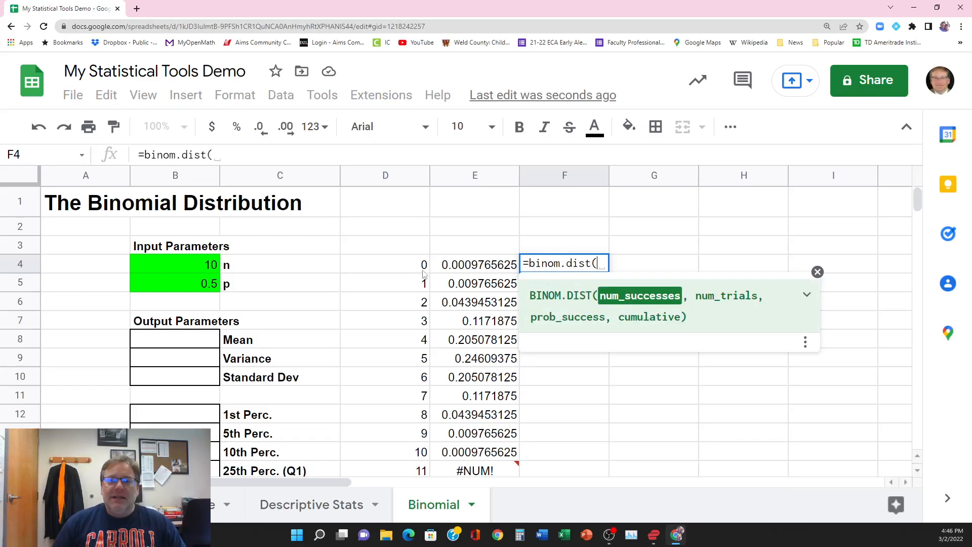
{"action": "left_click", "coordinate": [406, 270]}
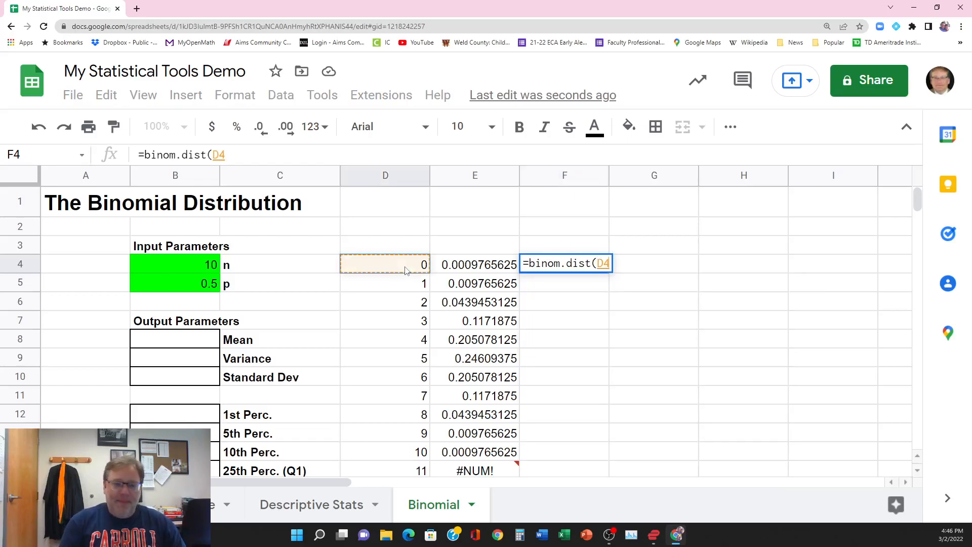
{"action": "type", "text": ","}
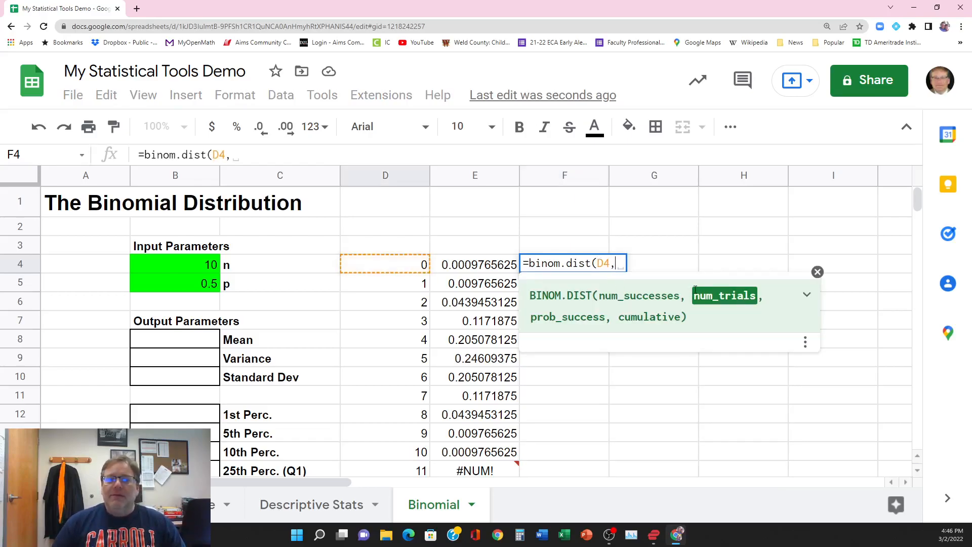
{"action": "left_click", "coordinate": [200, 268]}
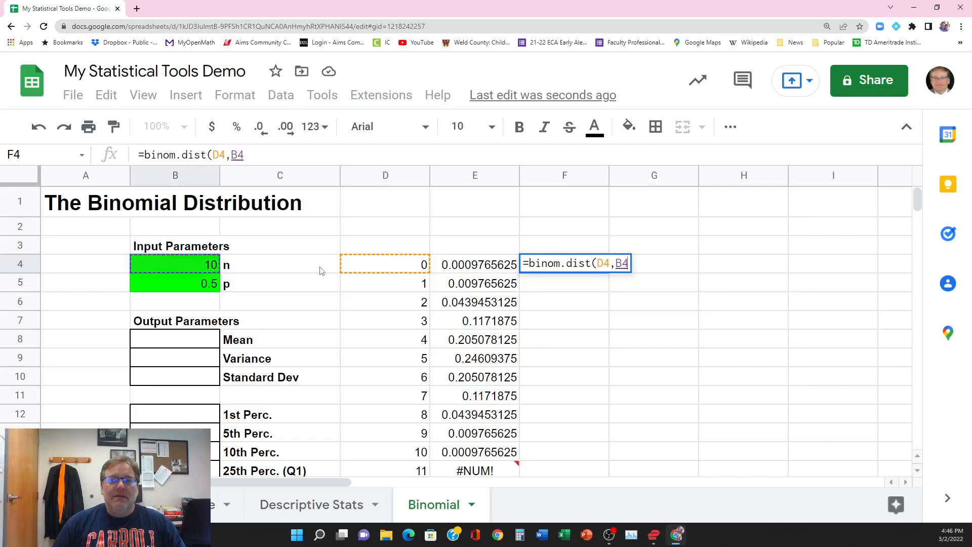
{"action": "type", "text": ","}
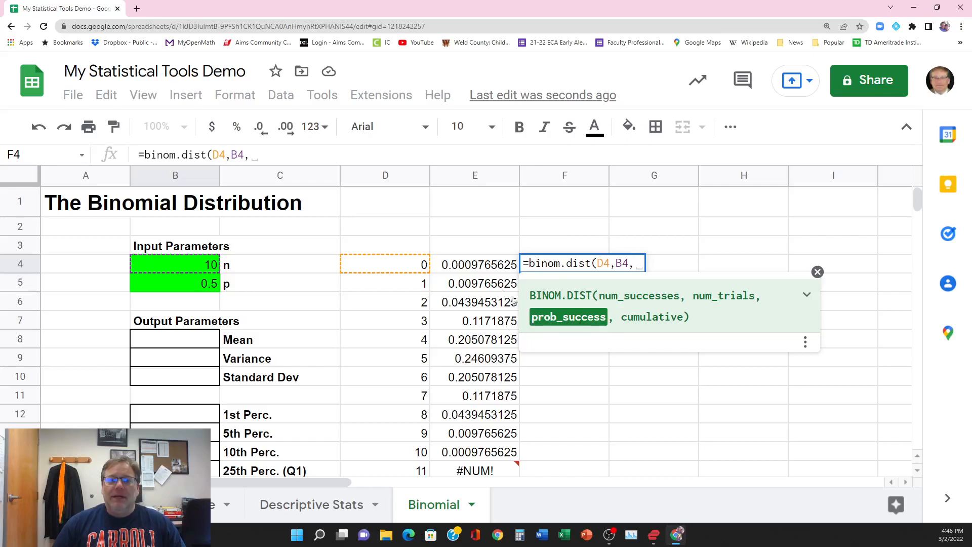
{"action": "left_click", "coordinate": [196, 287]}
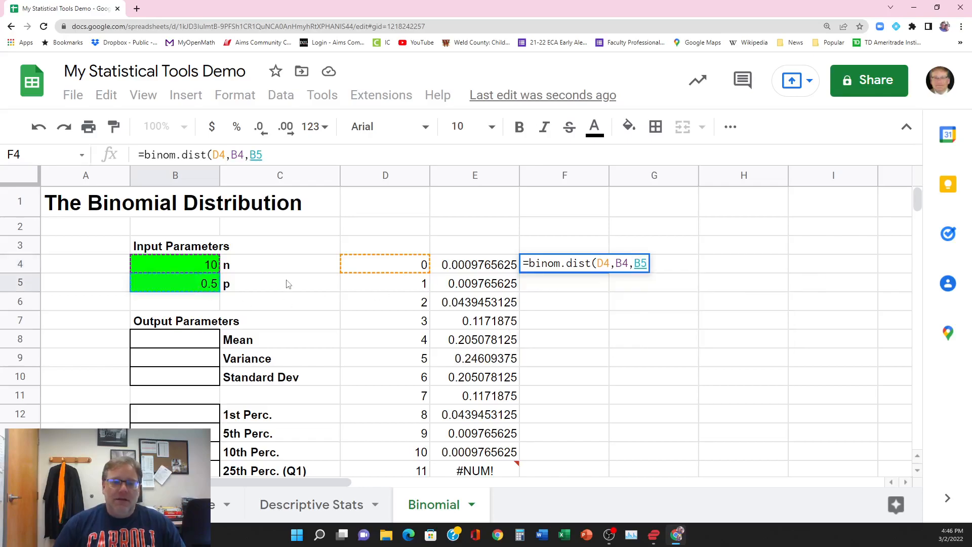
{"action": "type", "text": ","}
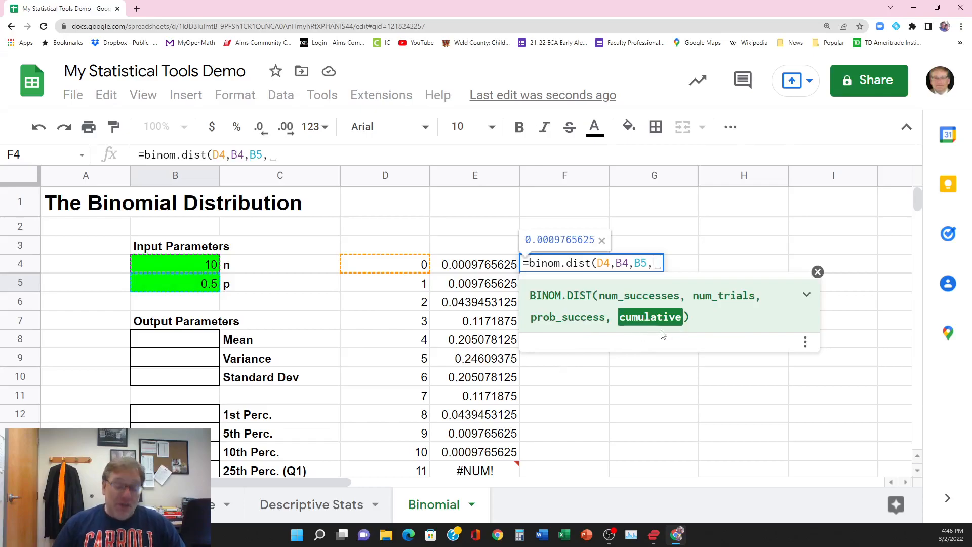
{"action": "type", "text": "TRUE"}
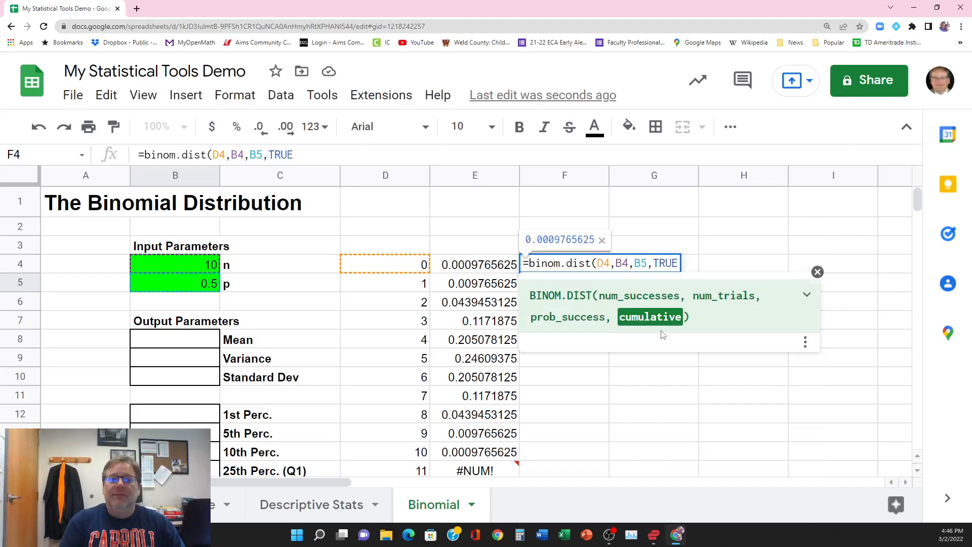
{"action": "type", "text": ")"}
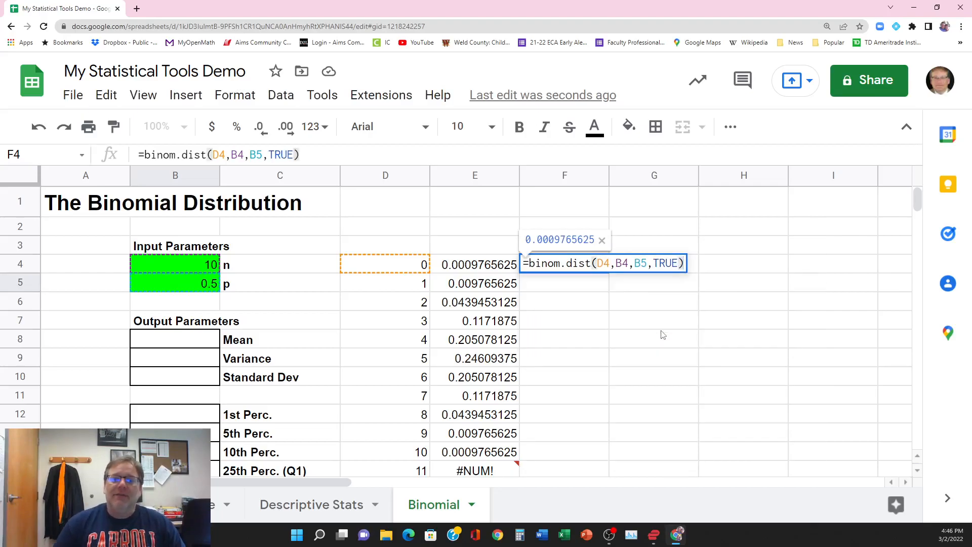
{"action": "key", "text": "Return"}
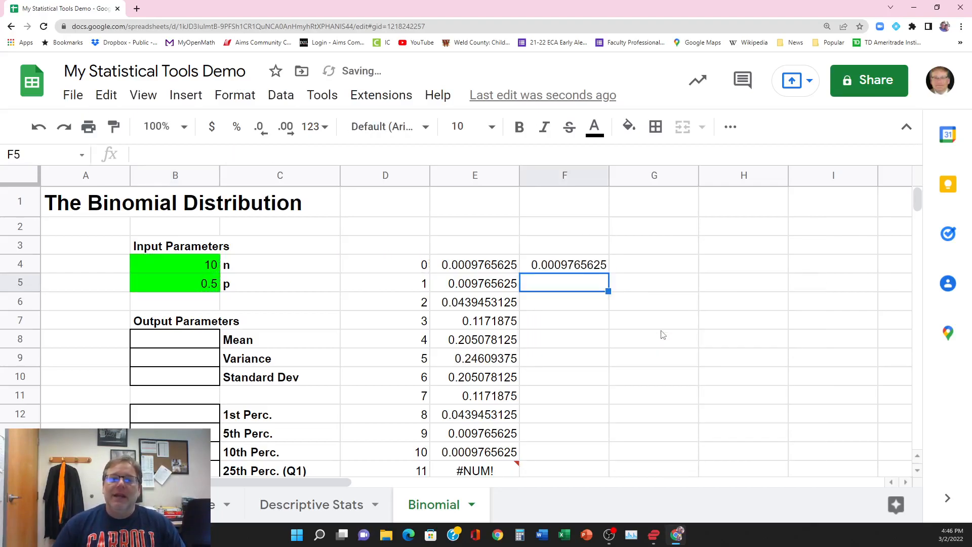
Step: Make the n and p references absolute in cell F4's formula so it reads =binom.dist(D4,$B$4,$B$5,TRUE)
{"action": "left_click", "coordinate": [571, 271]}
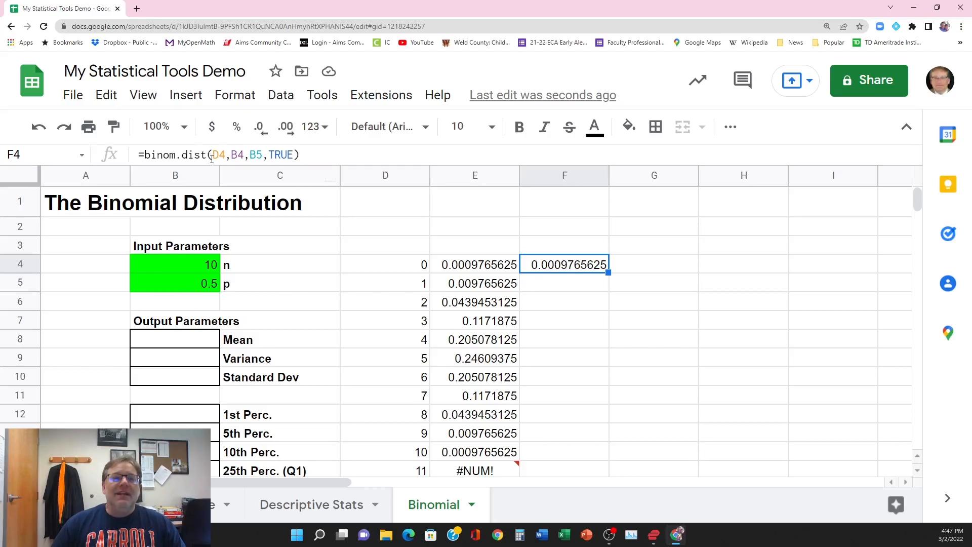
{"action": "left_click", "coordinate": [230, 156]}
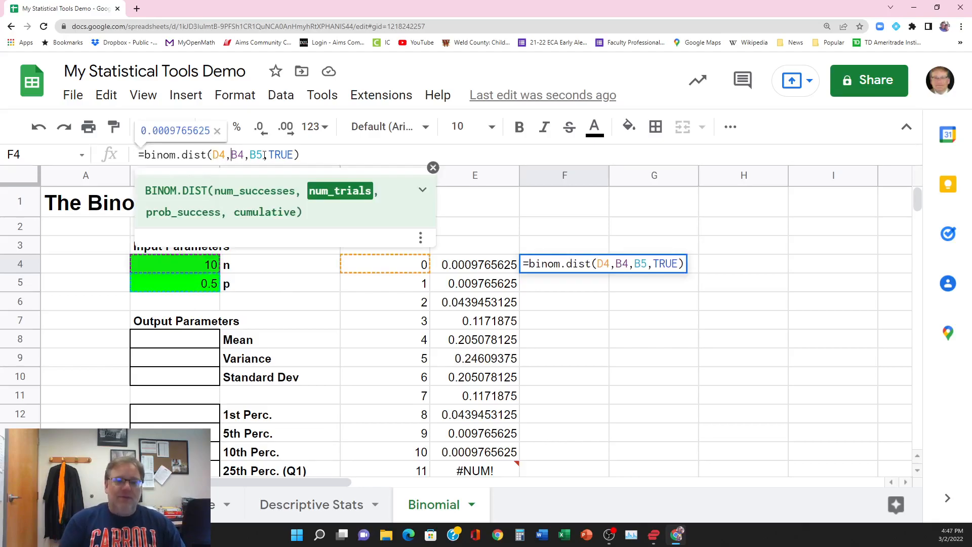
{"action": "type", "text": "$"}
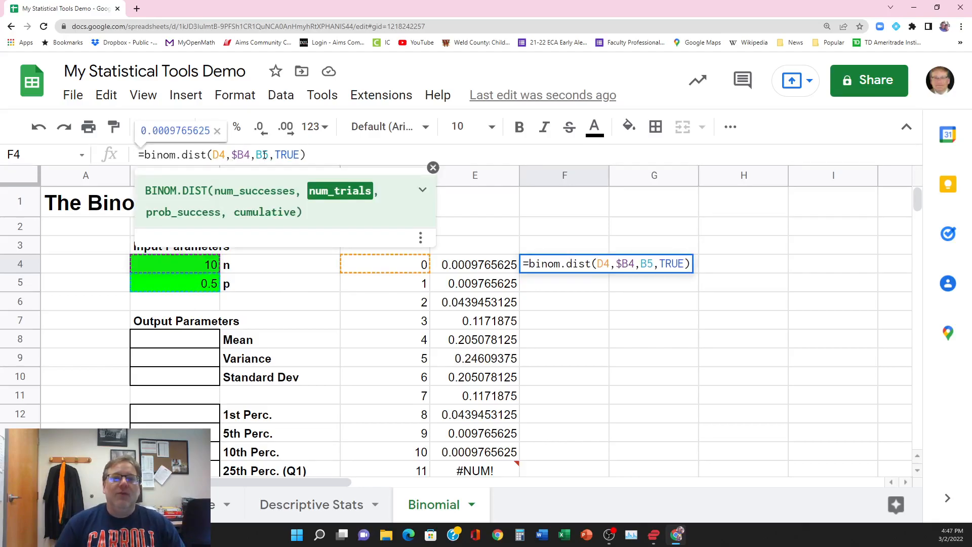
{"action": "key", "text": "Right"}
{"action": "type", "text": "$"}
{"action": "left_click", "coordinate": [263, 155]}
{"action": "type", "text": "$B"}
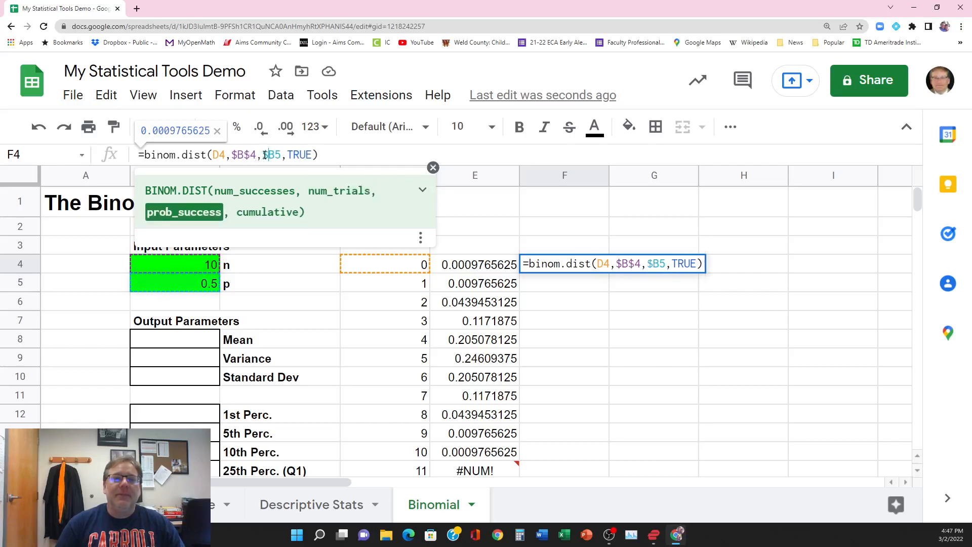
{"action": "type", "text": "$"}
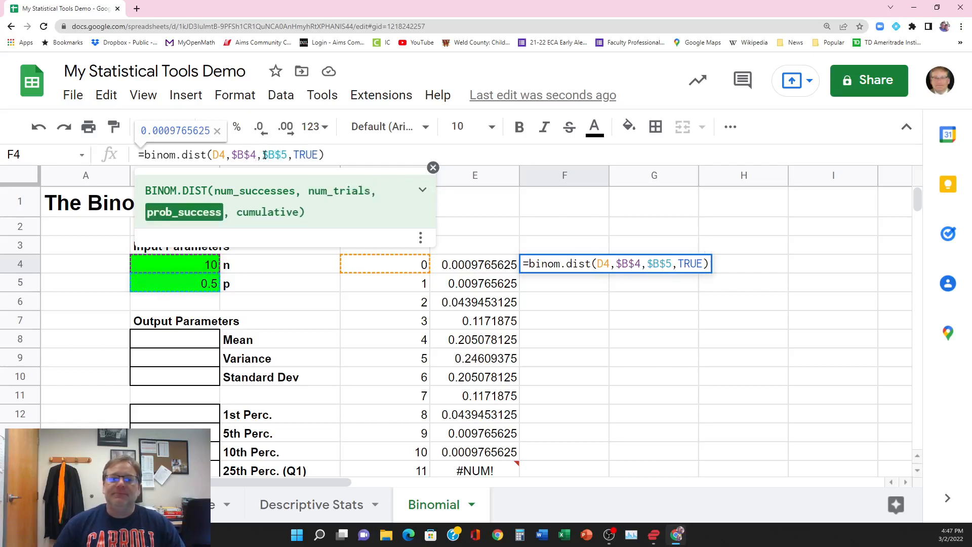
{"action": "key", "text": "Return"}
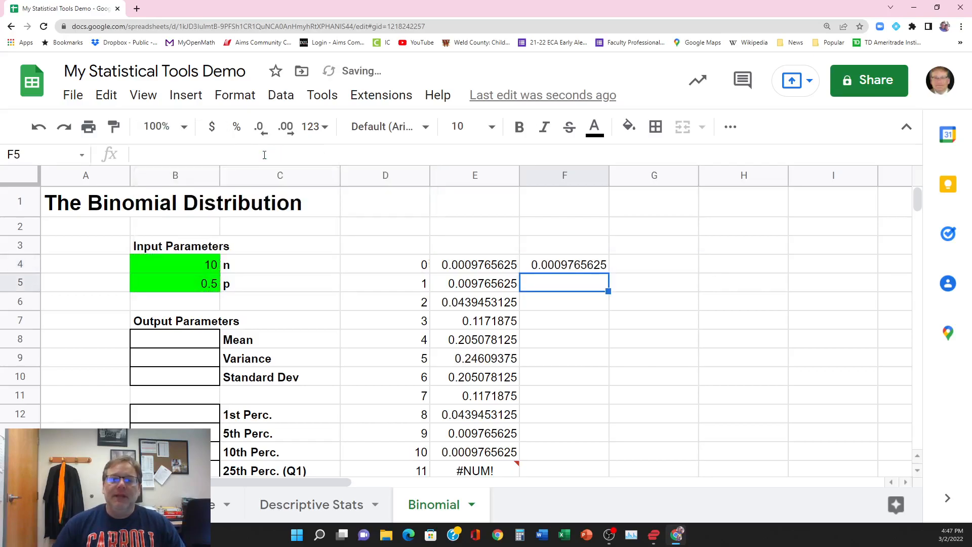
Step: Copy the cumulative probability formula from F4 down through F15
{"action": "left_click", "coordinate": [584, 272]}
{"action": "left_click_drag", "start_coordinate": [608, 273], "coordinate": [595, 469]}
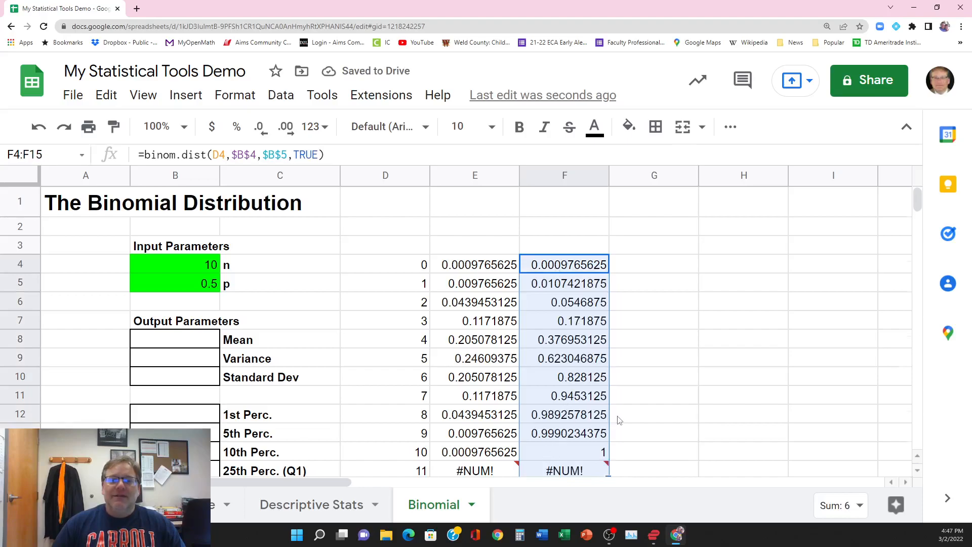
{"action": "scroll", "coordinate": [618, 423], "scroll_direction": "down", "scroll_amount": 3}
{"action": "scroll", "coordinate": [618, 418], "scroll_direction": "up", "scroll_amount": 2}
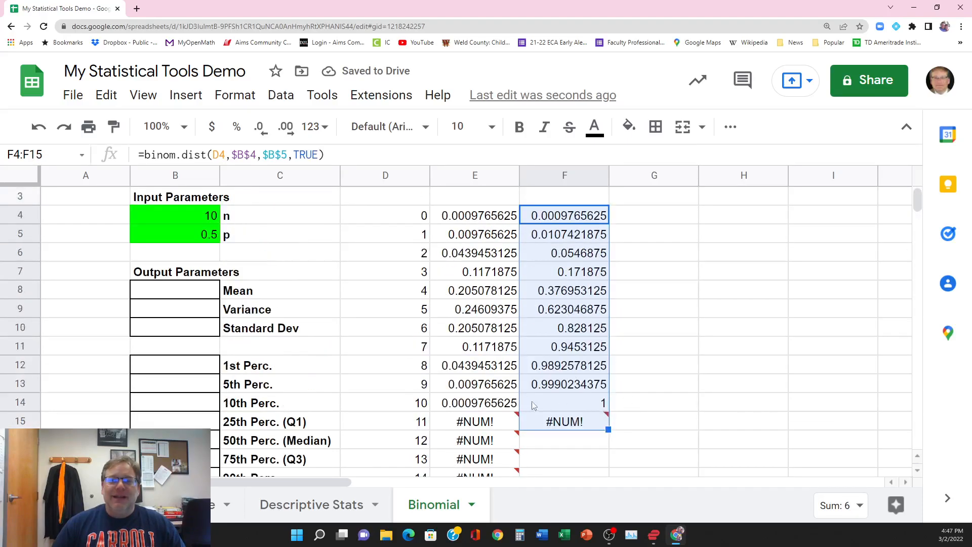
Step: Extend the cumulative formula from F15 down through F54 to cover every success count up to 50
{"action": "mouse_move", "coordinate": [607, 419]}
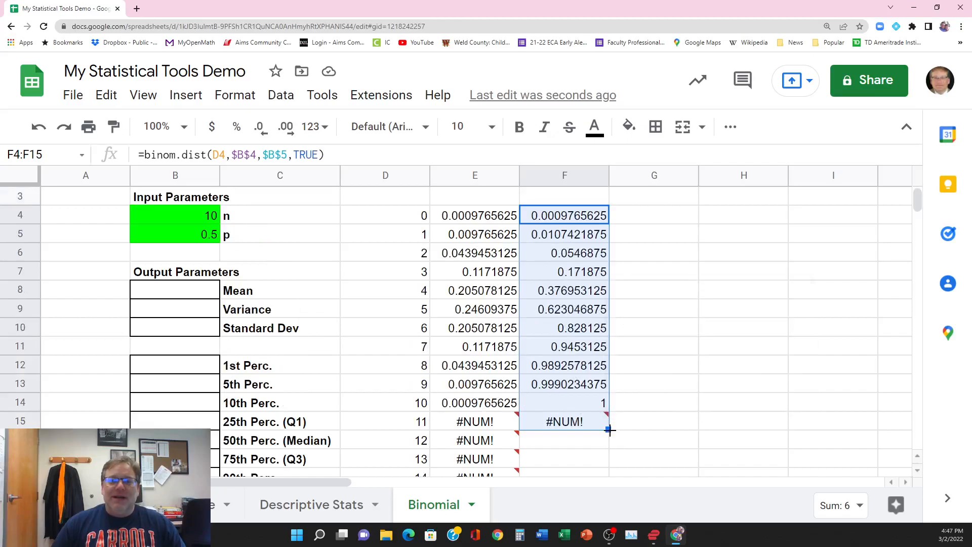
{"action": "scroll", "coordinate": [603, 464], "scroll_direction": "down", "scroll_amount": 6}
{"action": "scroll", "coordinate": [603, 455], "scroll_direction": "down", "scroll_amount": 12}
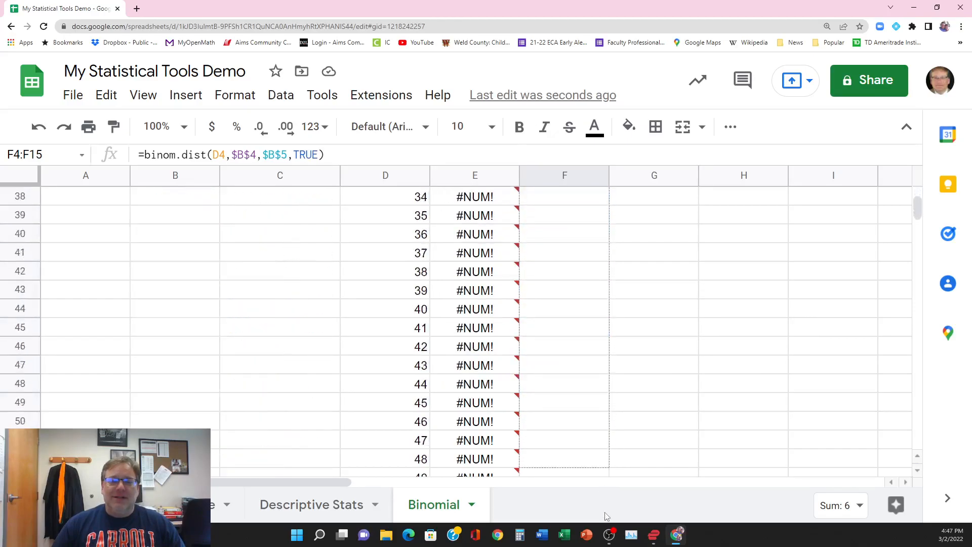
{"action": "left_click_drag", "start_coordinate": [594, 244], "coordinate": [593, 244]}
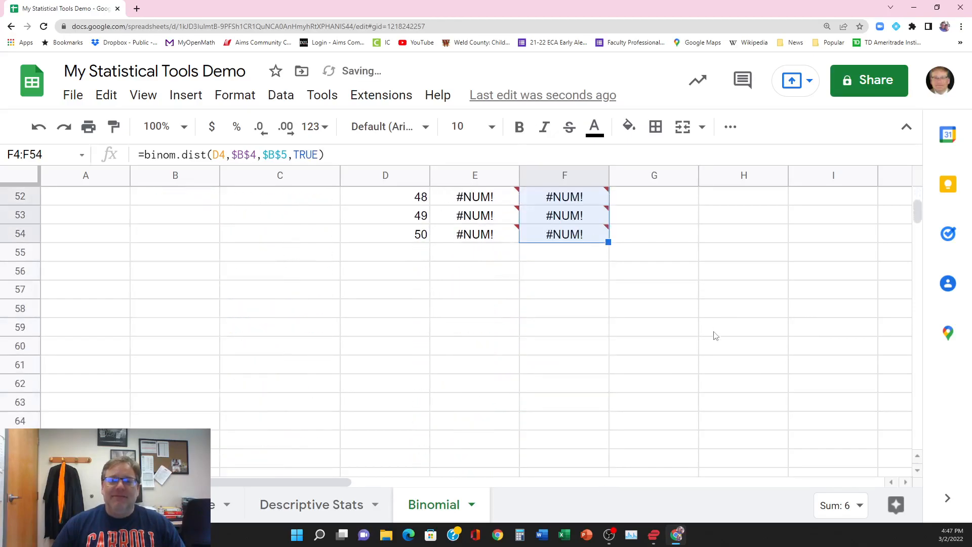
{"action": "scroll", "coordinate": [714, 331], "scroll_direction": "up", "scroll_amount": 8}
{"action": "scroll", "coordinate": [716, 338], "scroll_direction": "up", "scroll_amount": 7}
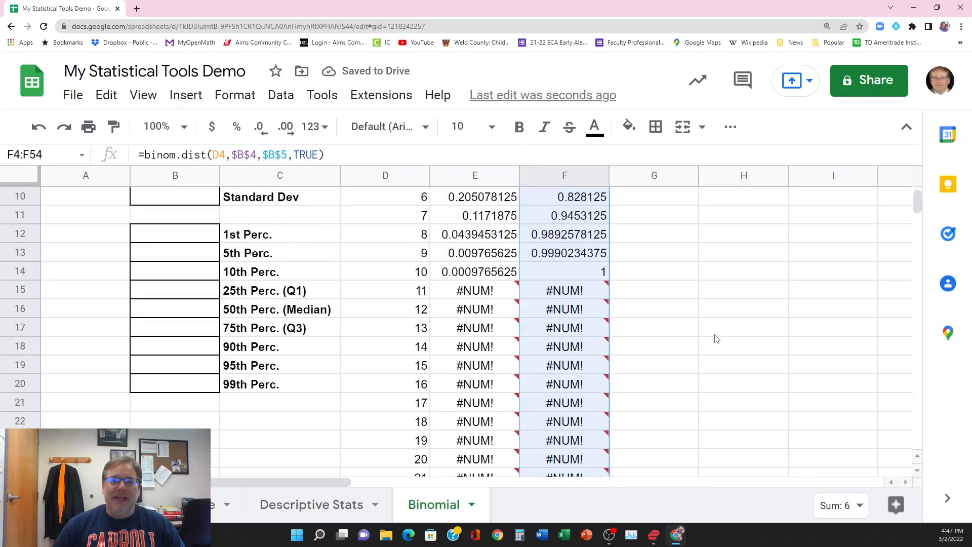
{"action": "scroll", "coordinate": [716, 341], "scroll_direction": "up", "scroll_amount": 3}
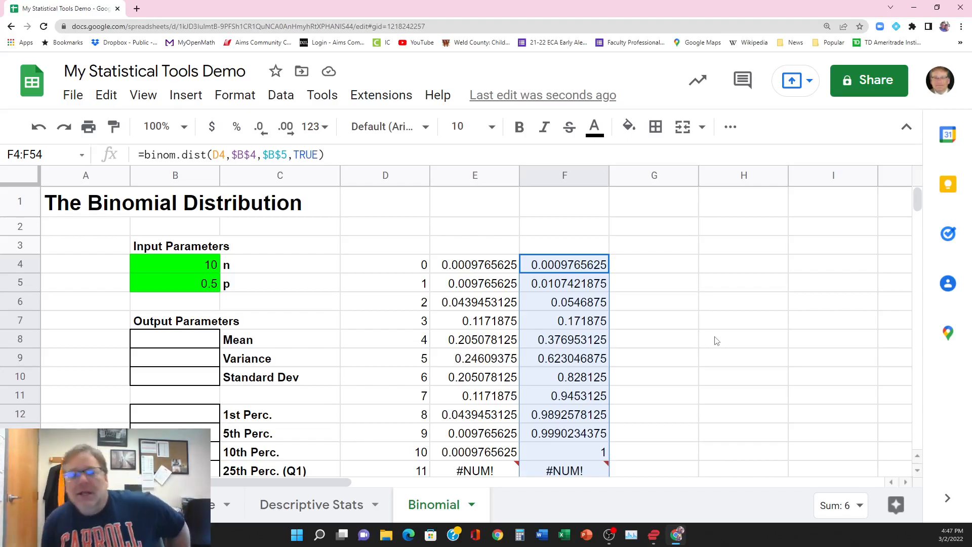
Step: Set the number of trials n in cell B4 to 20
{"action": "left_click", "coordinate": [190, 267]}
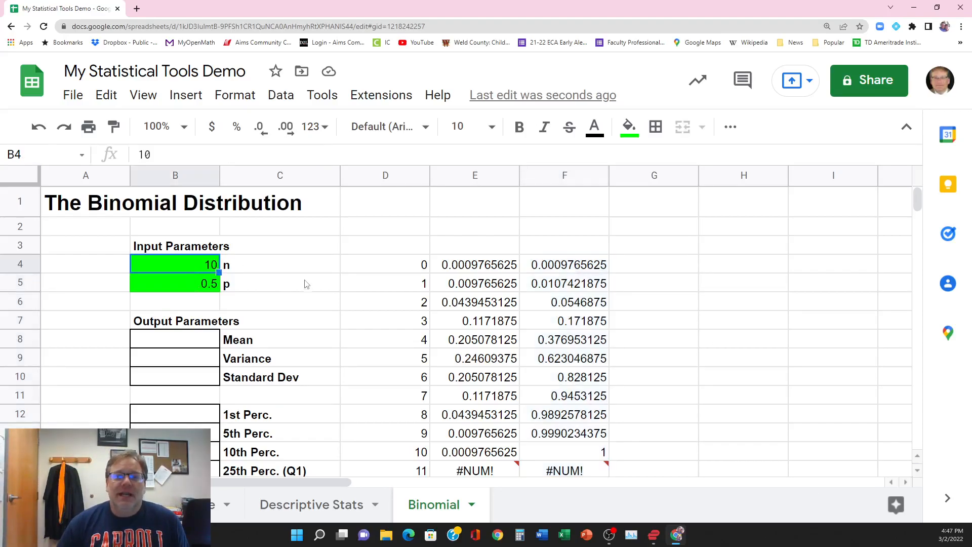
{"action": "type", "text": "20"}
{"action": "key", "text": "Return"}
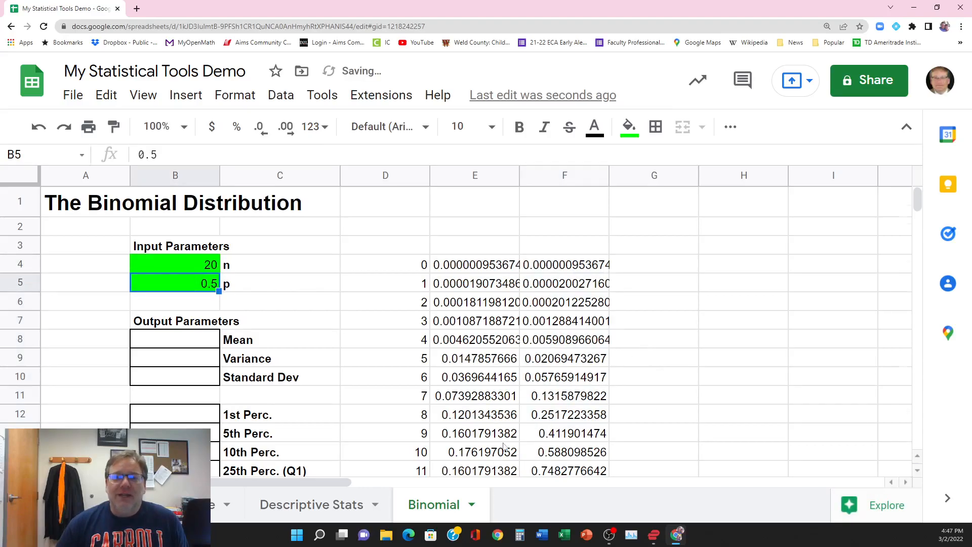
Step: Examine the individual and cumulative probabilities in columns E and F for success counts up to and beyond n
{"action": "scroll", "coordinate": [505, 447], "scroll_direction": "down", "scroll_amount": 5}
{"action": "scroll", "coordinate": [505, 447], "scroll_direction": "up", "scroll_amount": 2}
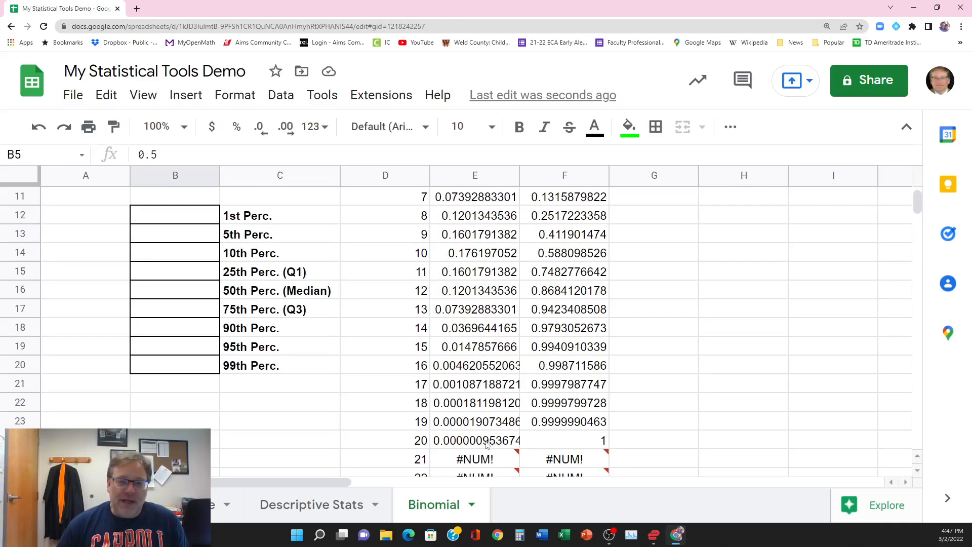
{"action": "left_click", "coordinate": [481, 438]}
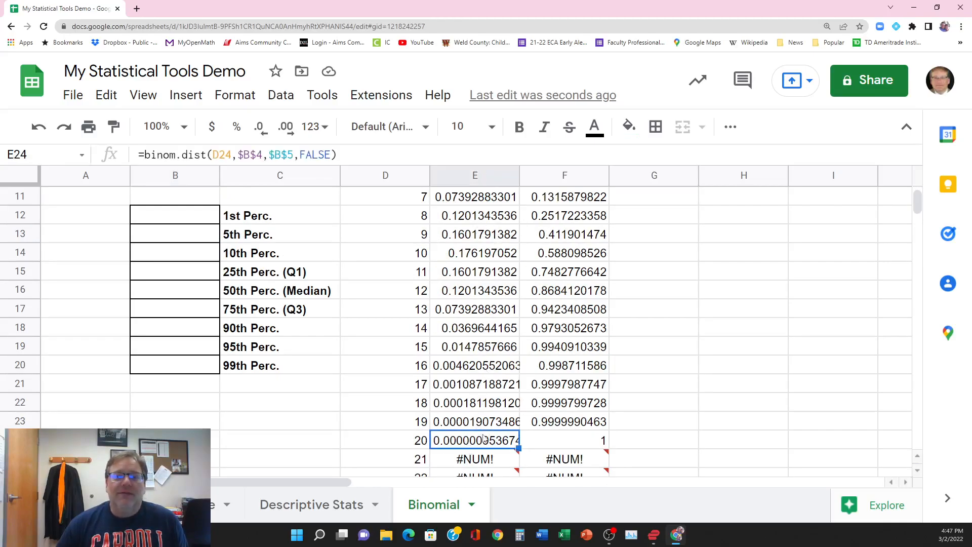
{"action": "left_click", "coordinate": [473, 288]}
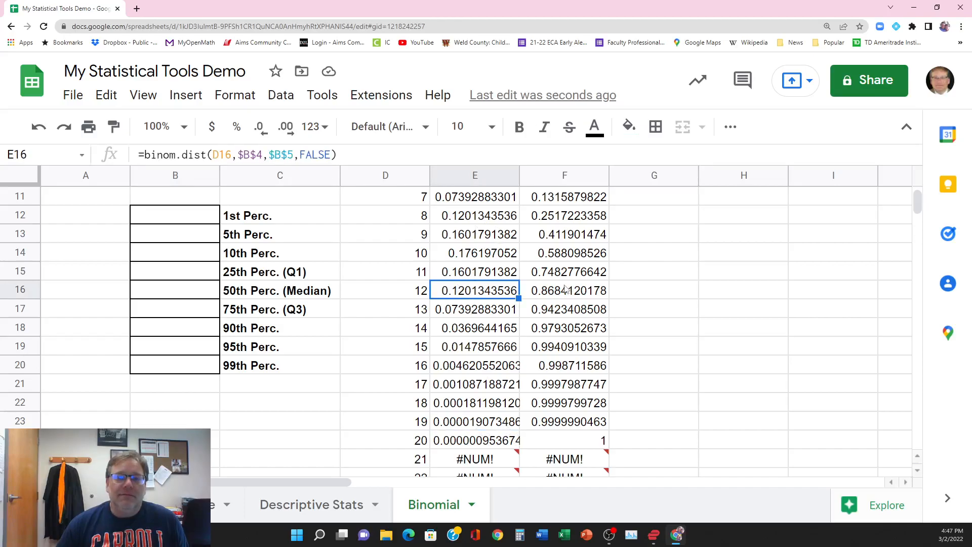
{"action": "left_click", "coordinate": [567, 290]}
{"action": "left_click", "coordinate": [550, 335]}
{"action": "left_click", "coordinate": [549, 373]}
{"action": "scroll", "coordinate": [587, 423], "scroll_direction": "down", "scroll_amount": 3}
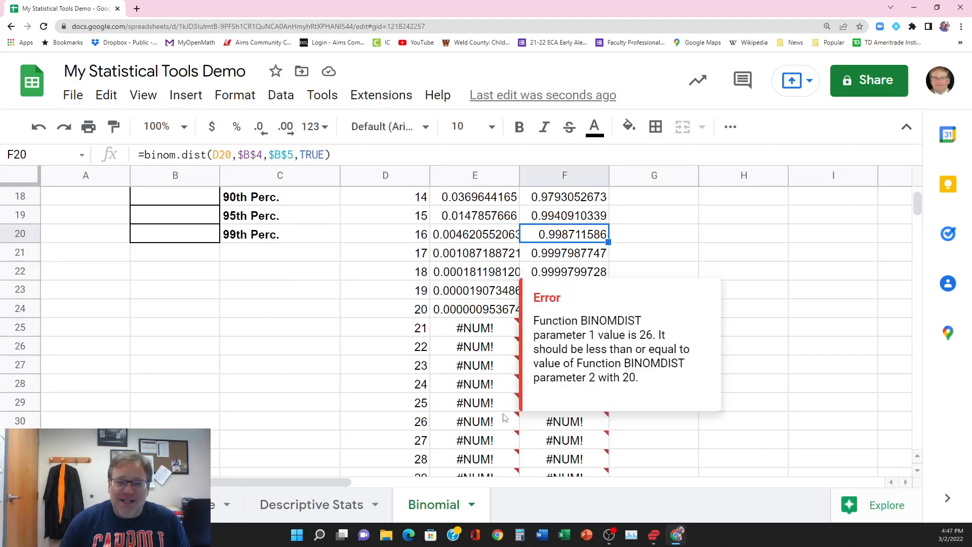
Step: Examine the individual and cumulative probability columns down to 50 successes and read the error details for counts above n
{"action": "left_click", "coordinate": [802, 369]}
{"action": "scroll", "coordinate": [771, 373], "scroll_direction": "down", "scroll_amount": 2}
{"action": "scroll", "coordinate": [771, 373], "scroll_direction": "down", "scroll_amount": 6}
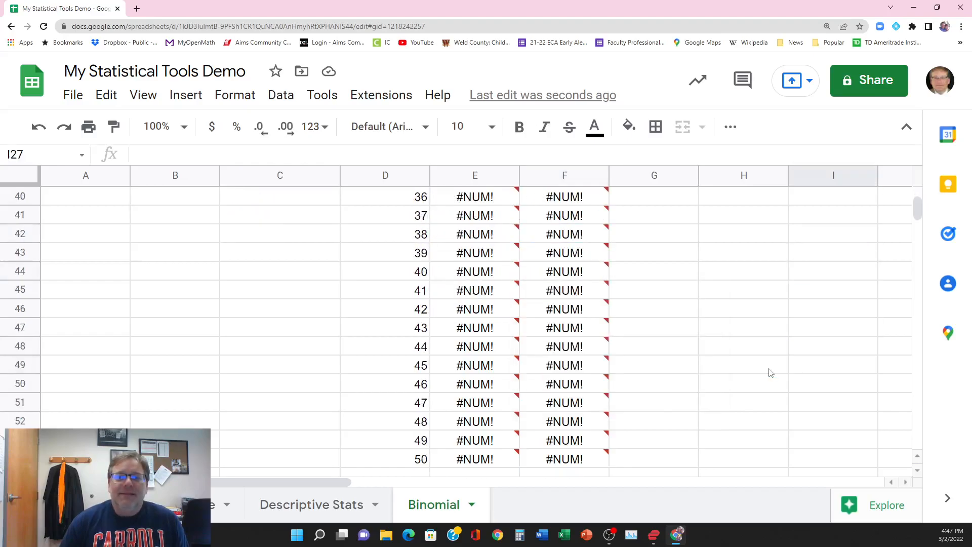
{"action": "scroll", "coordinate": [771, 373], "scroll_direction": "up", "scroll_amount": 13}
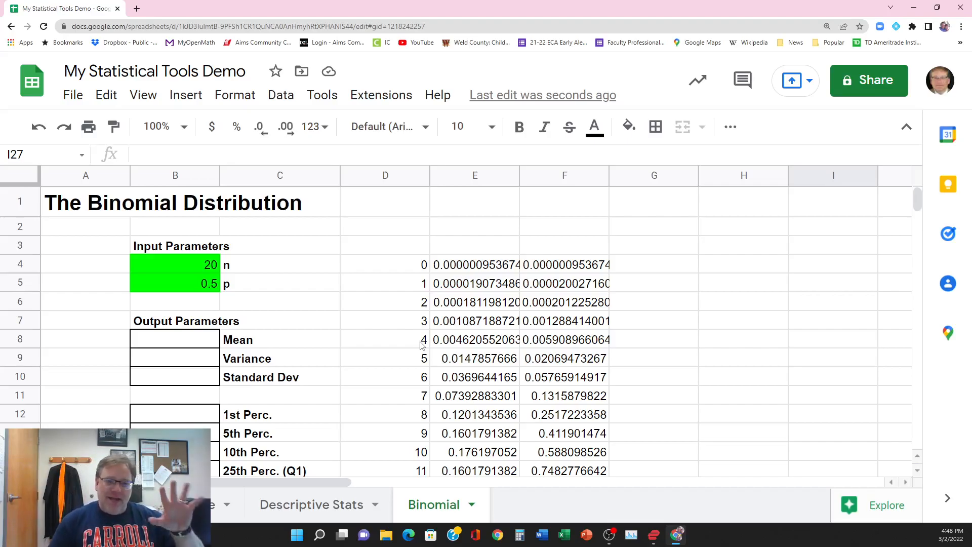
{"action": "scroll", "coordinate": [537, 424], "scroll_direction": "down", "scroll_amount": 7}
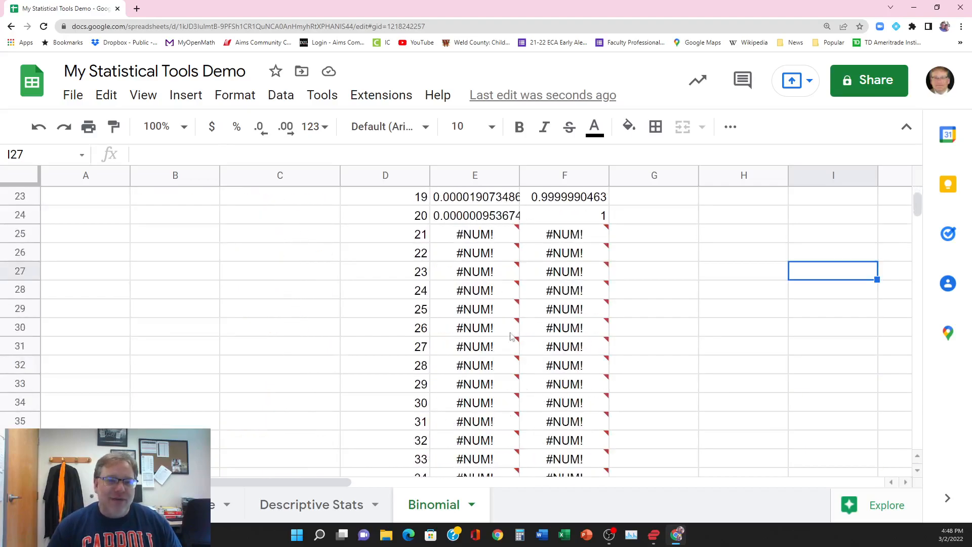
{"action": "mouse_move", "coordinate": [495, 331]}
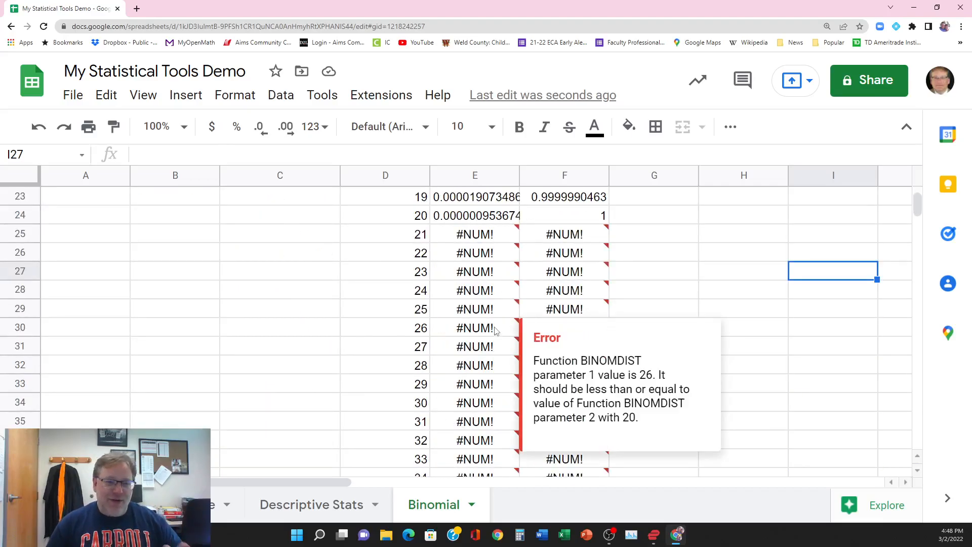
{"action": "mouse_move", "coordinate": [524, 320]}
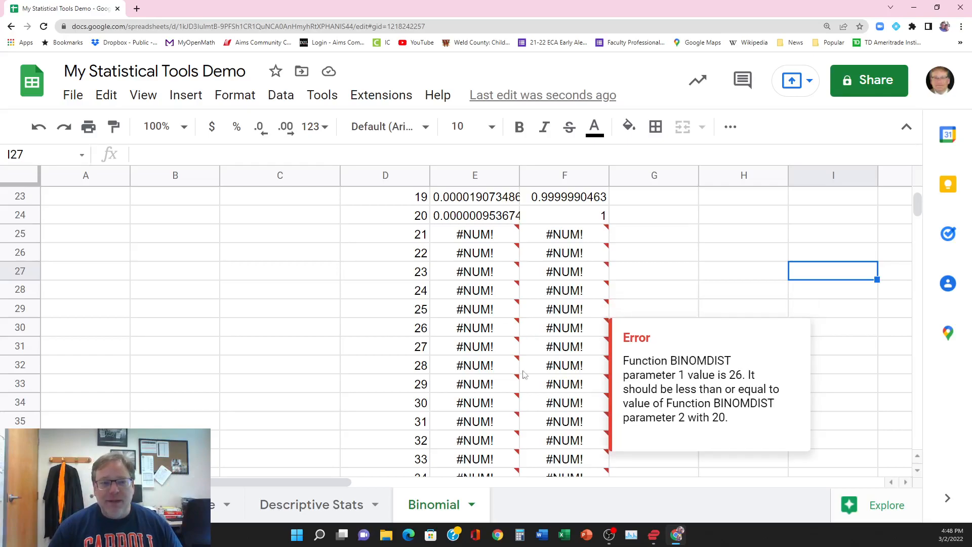
{"action": "scroll", "coordinate": [637, 309], "scroll_direction": "up", "scroll_amount": 7}
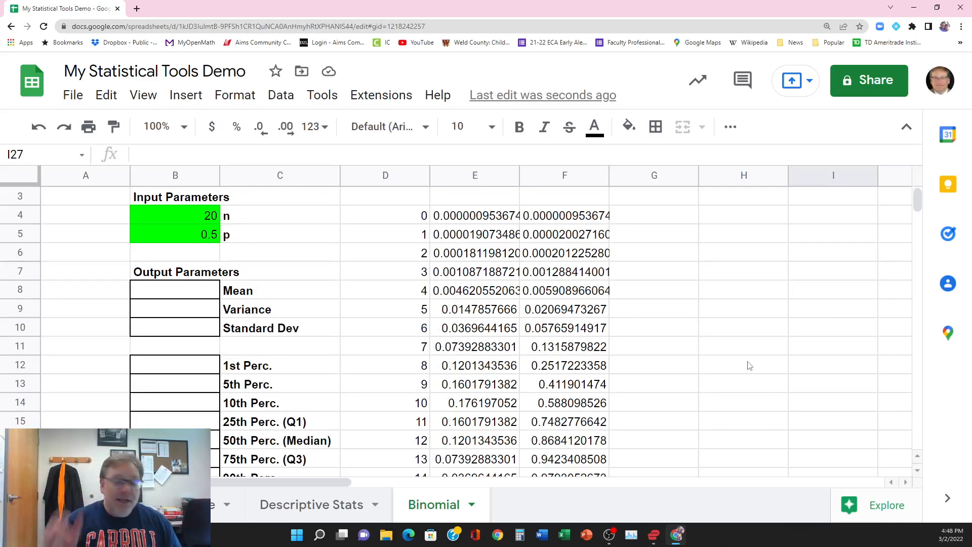
{"action": "scroll", "coordinate": [727, 286], "scroll_direction": "up", "scroll_amount": 1}
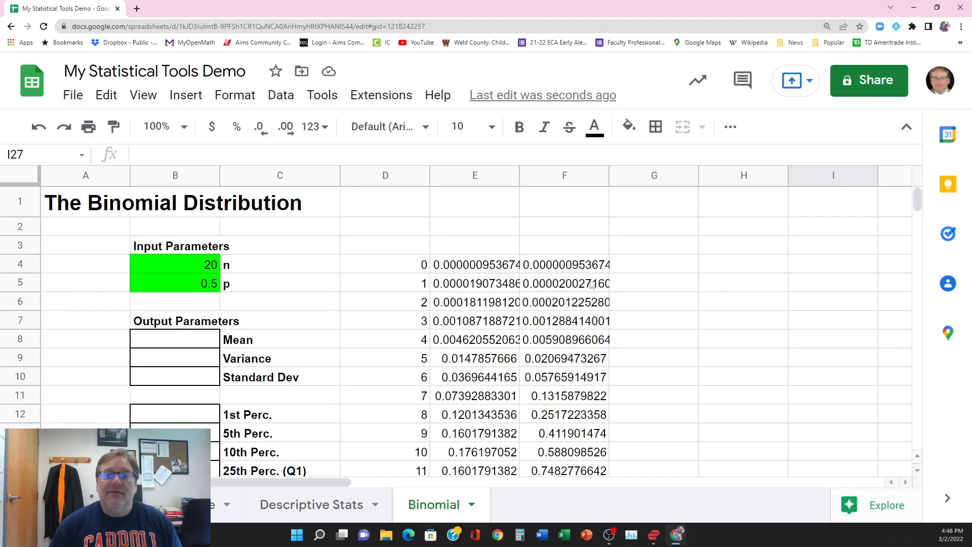
Step: Enter the column headers X in G3, Binomial Dist in H3 and Binomial Dist (Cum) in I3
{"action": "left_click", "coordinate": [650, 248]}
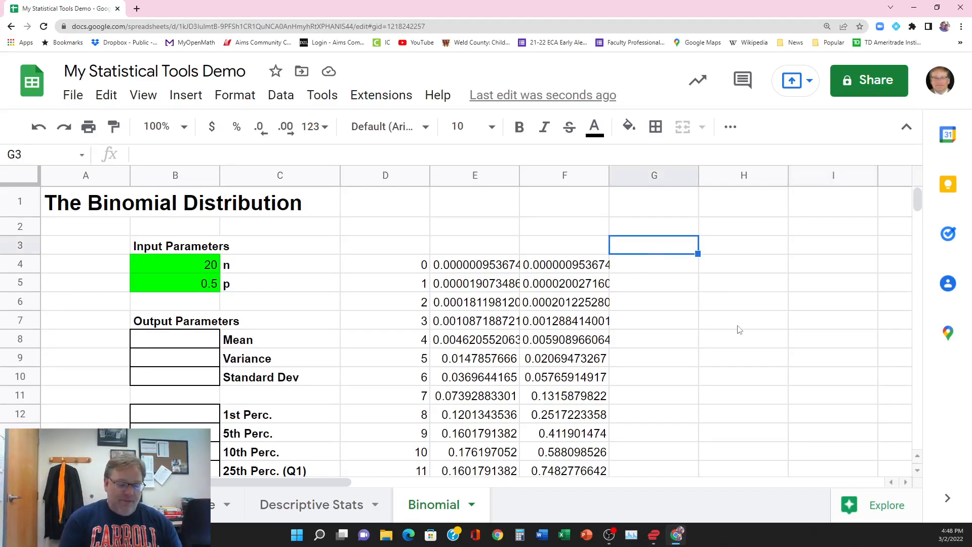
{"action": "type", "text": "X"}
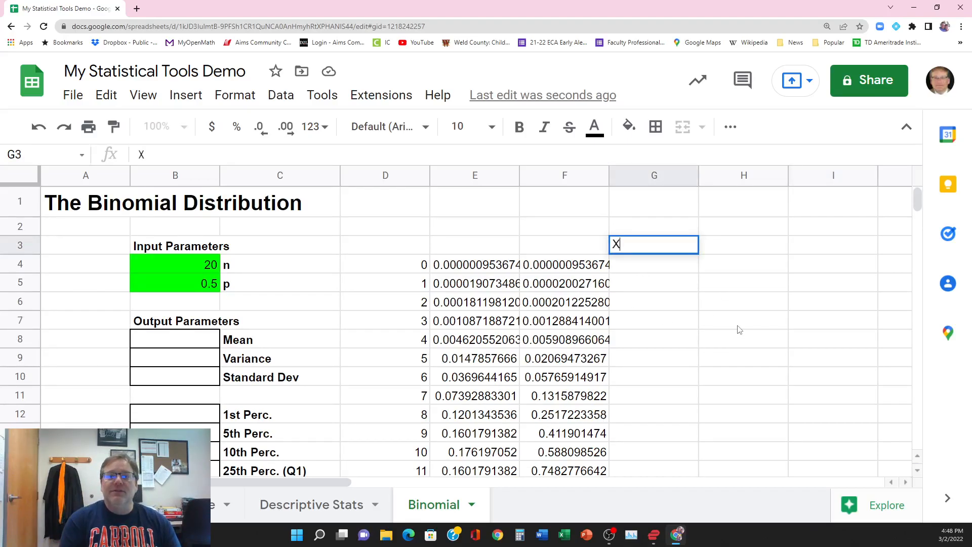
{"action": "key", "text": "Tab"}
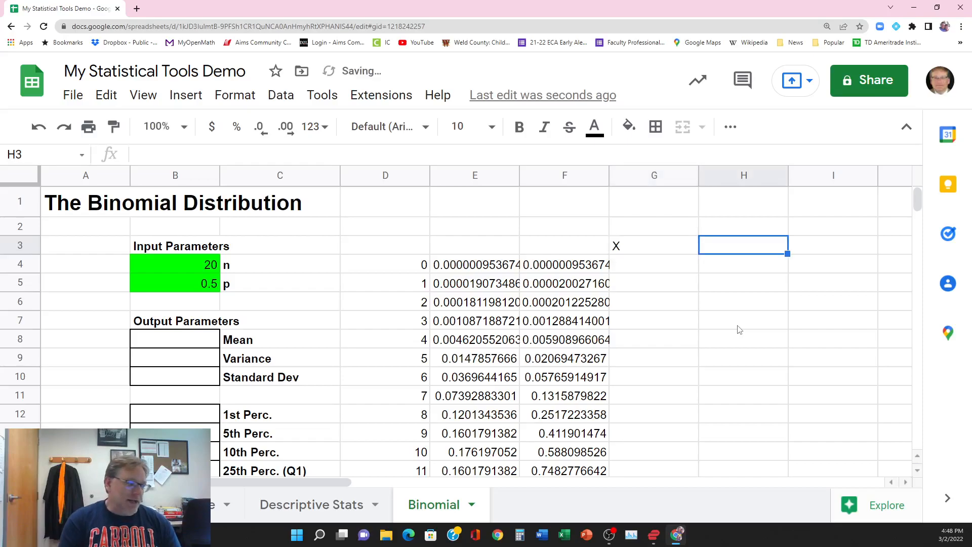
{"action": "type", "text": "Binomi"}
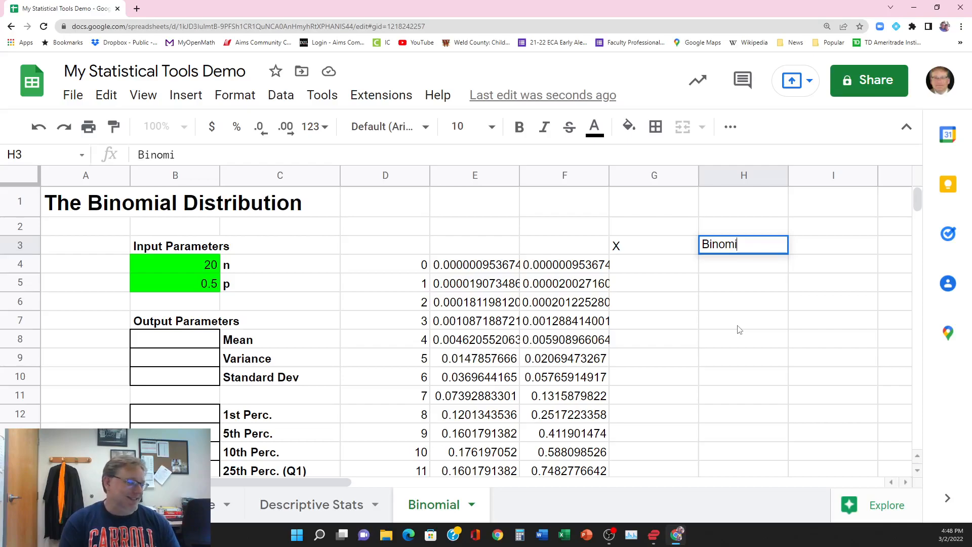
{"action": "type", "text": "al Dist"}
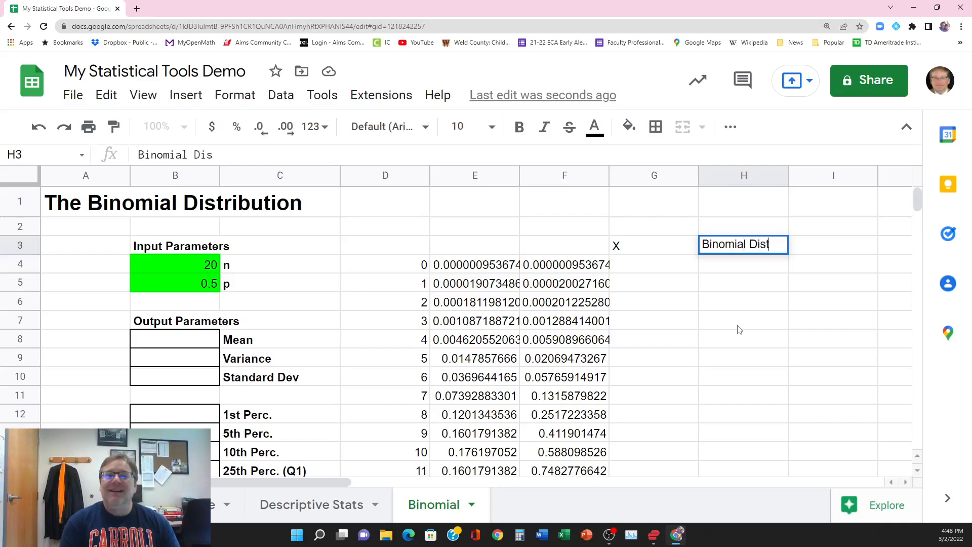
{"action": "key", "text": "Tab"}
{"action": "type", "text": "Bino"}
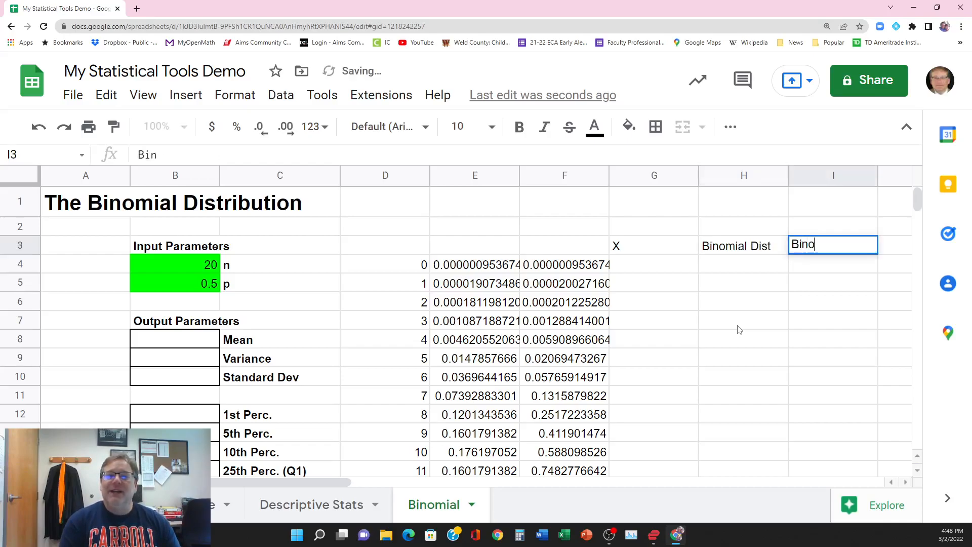
{"action": "type", "text": "mial Dis"}
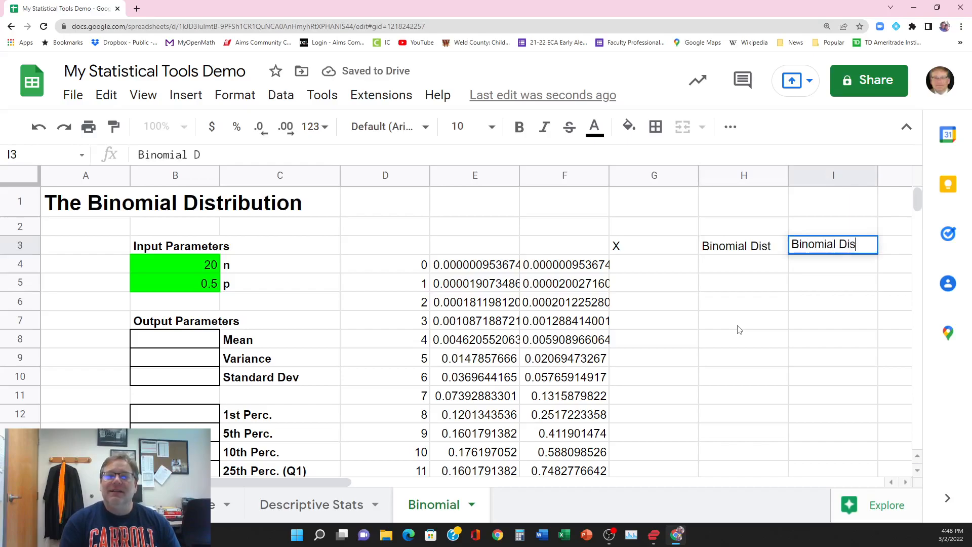
{"action": "type", "text": "t (Cum)"}
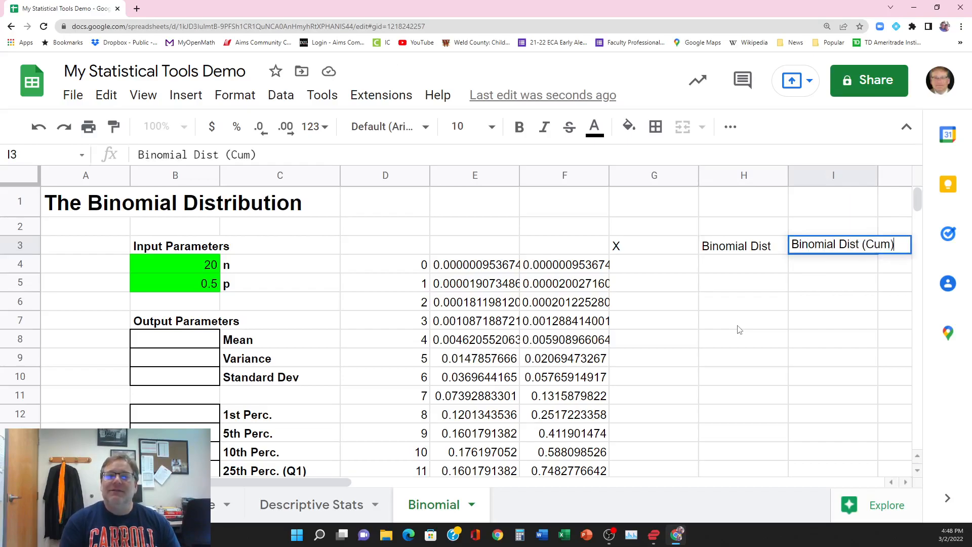
{"action": "key", "text": "Return"}
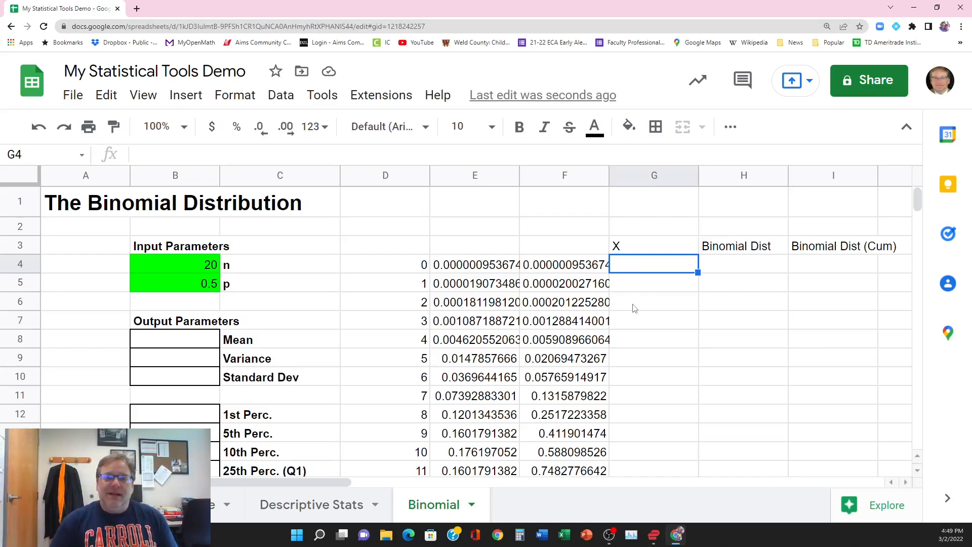
Step: Compare the source values and formulas in D4, E4 and F4 with the empty cells under the new headers, and check the error rows
{"action": "scroll", "coordinate": [608, 344], "scroll_direction": "down", "scroll_amount": 4}
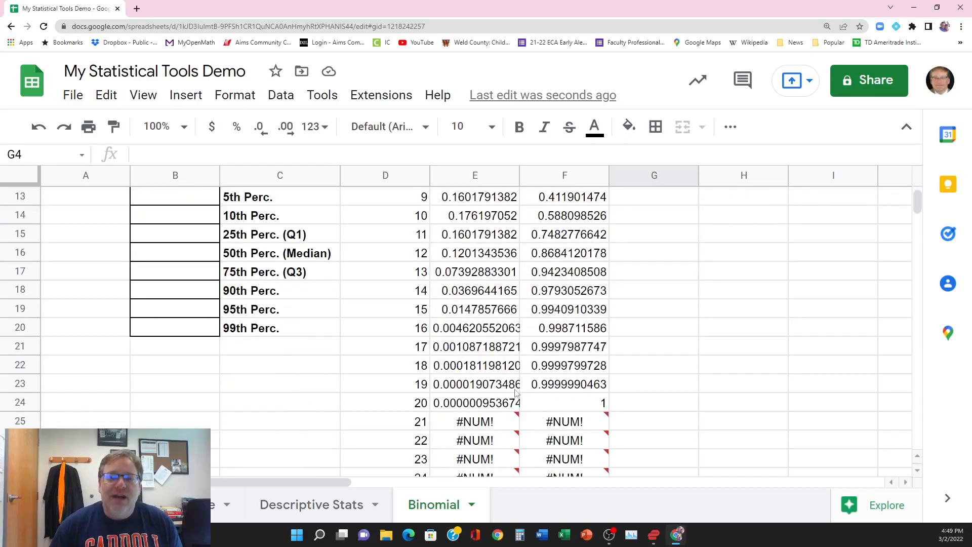
{"action": "mouse_move", "coordinate": [537, 431]}
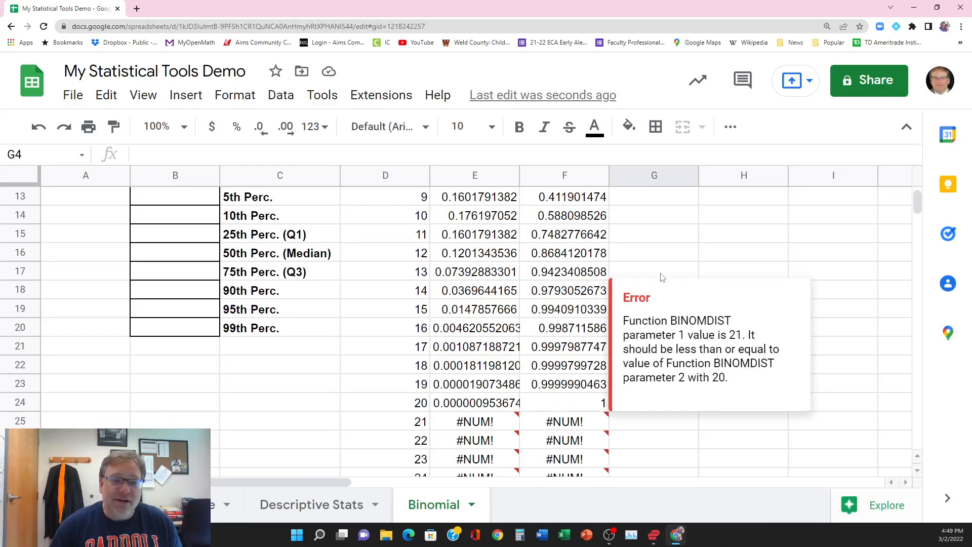
{"action": "scroll", "coordinate": [661, 278], "scroll_direction": "up", "scroll_amount": 4}
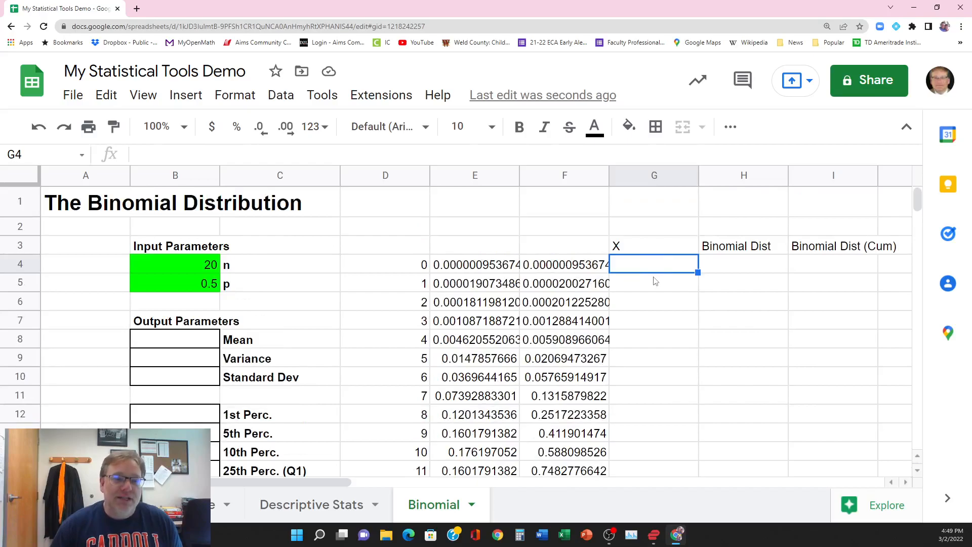
{"action": "left_click", "coordinate": [407, 265]}
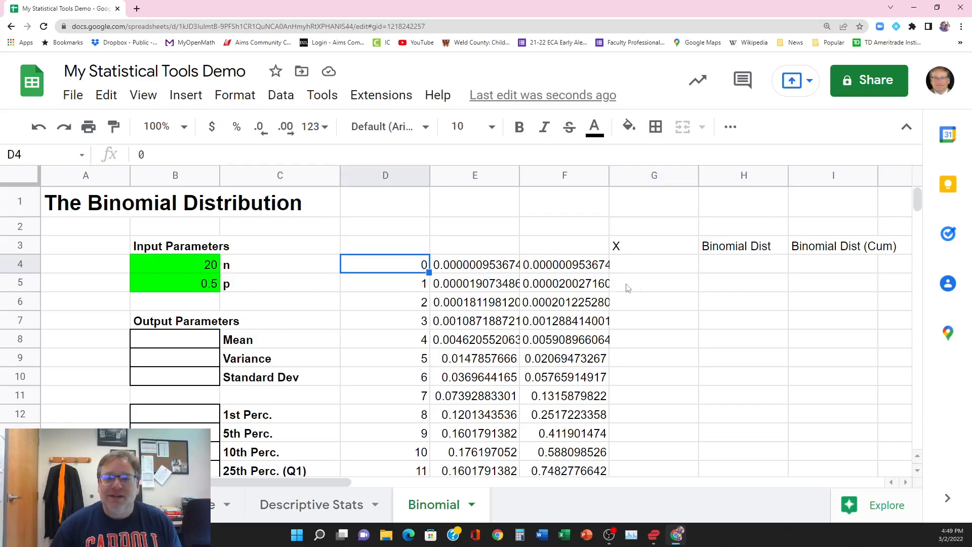
{"action": "left_click", "coordinate": [639, 272]}
{"action": "left_click", "coordinate": [750, 275]}
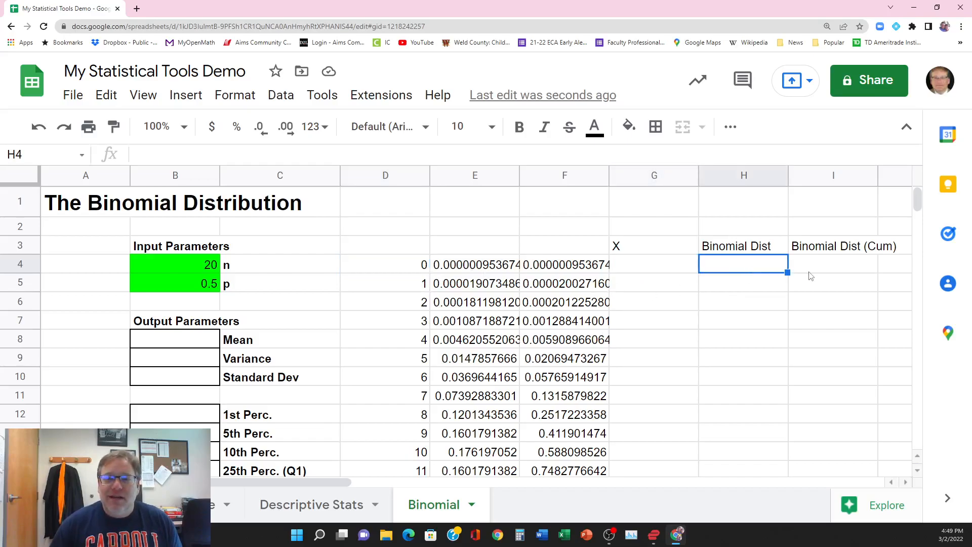
{"action": "left_click", "coordinate": [810, 275]}
{"action": "left_click", "coordinate": [391, 274]}
{"action": "left_click", "coordinate": [448, 271]}
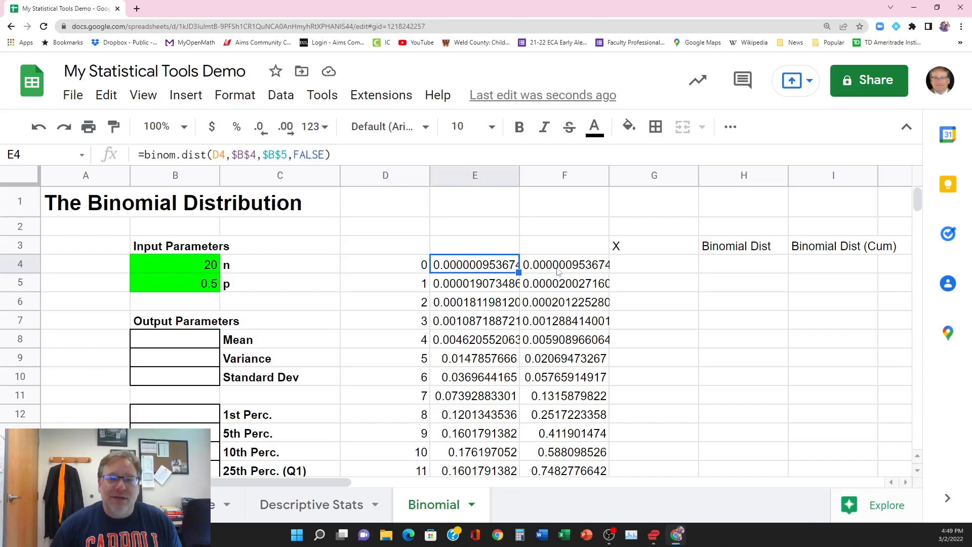
{"action": "left_click", "coordinate": [560, 272]}
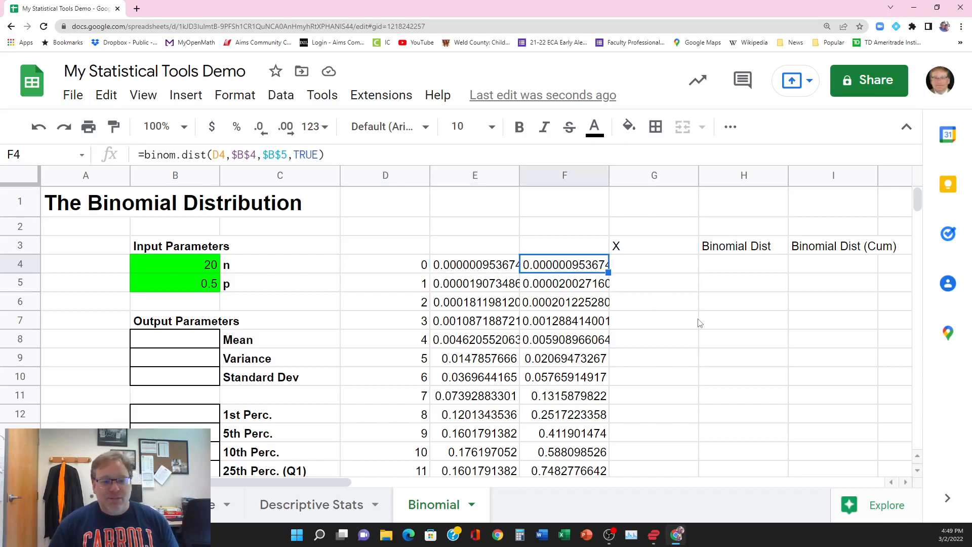
Step: Write the formula =if(D4<=B4,D4,"") in G4 to show the success count only when it does not exceed n
{"action": "left_click", "coordinate": [643, 263]}
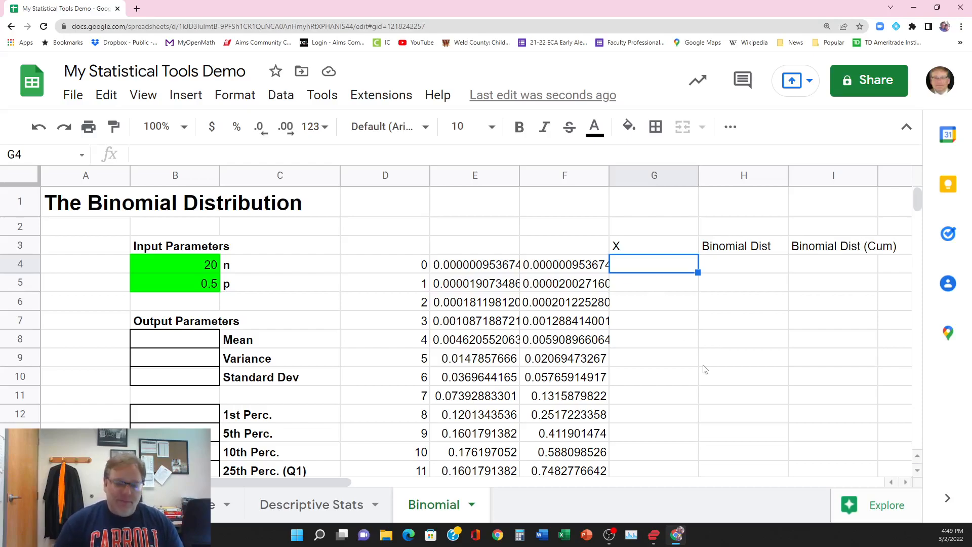
{"action": "type", "text": "=if"}
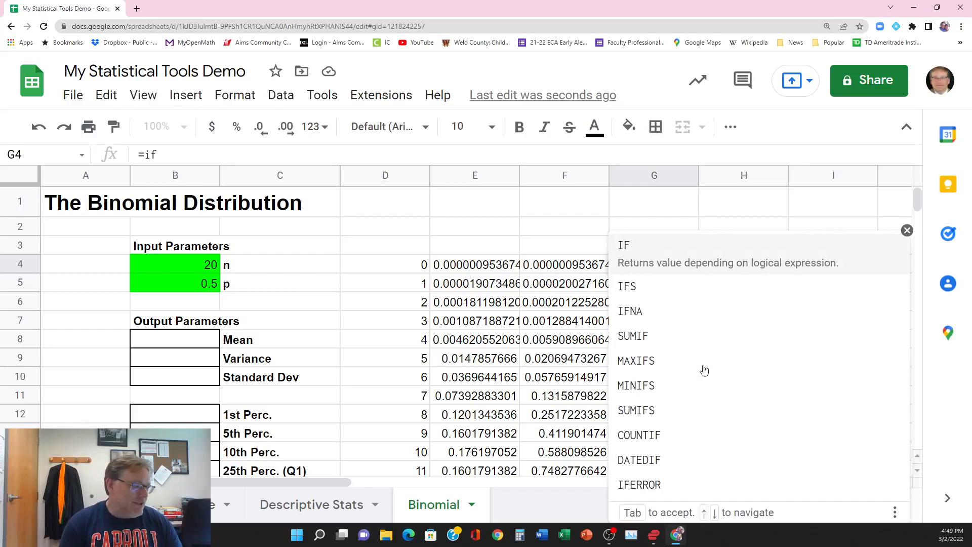
{"action": "type", "text": "("}
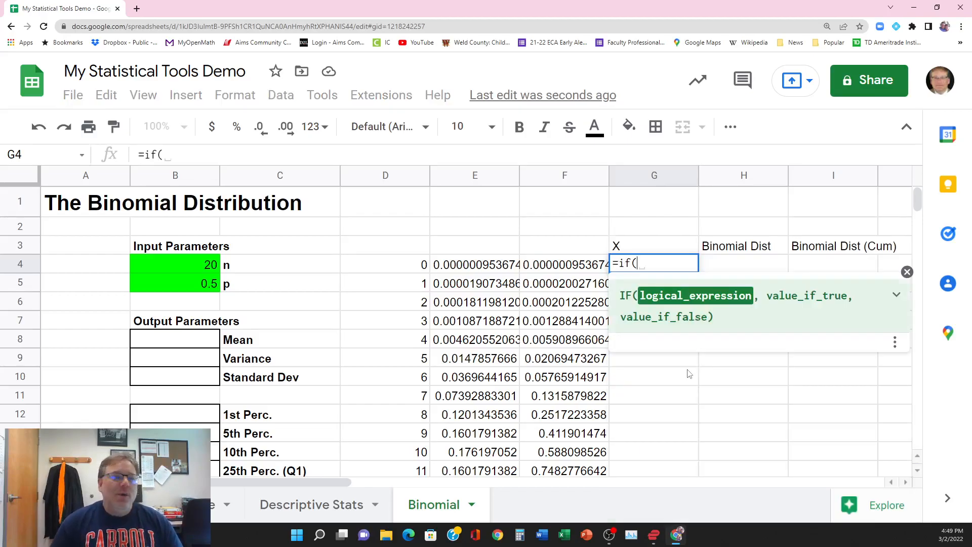
{"action": "left_click", "coordinate": [405, 268]}
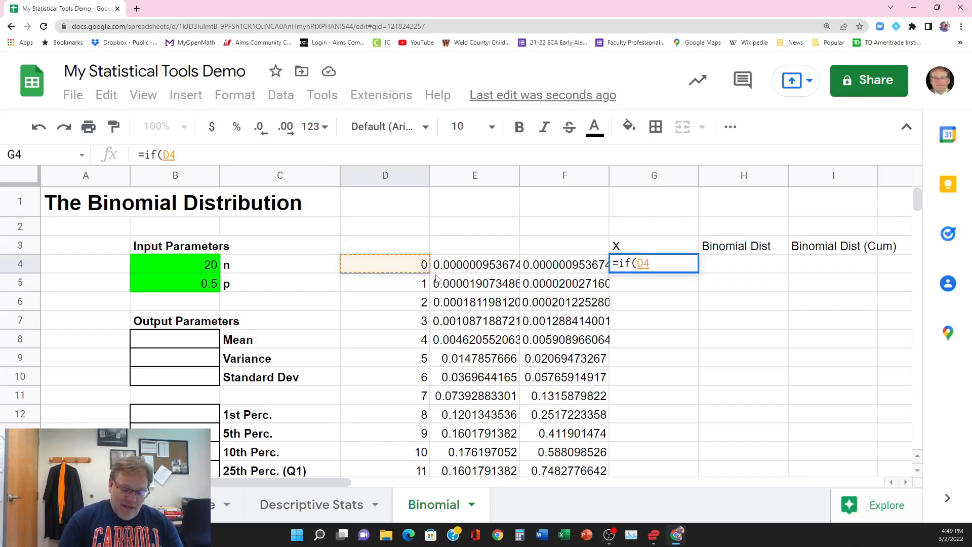
{"action": "type", "text": "<="}
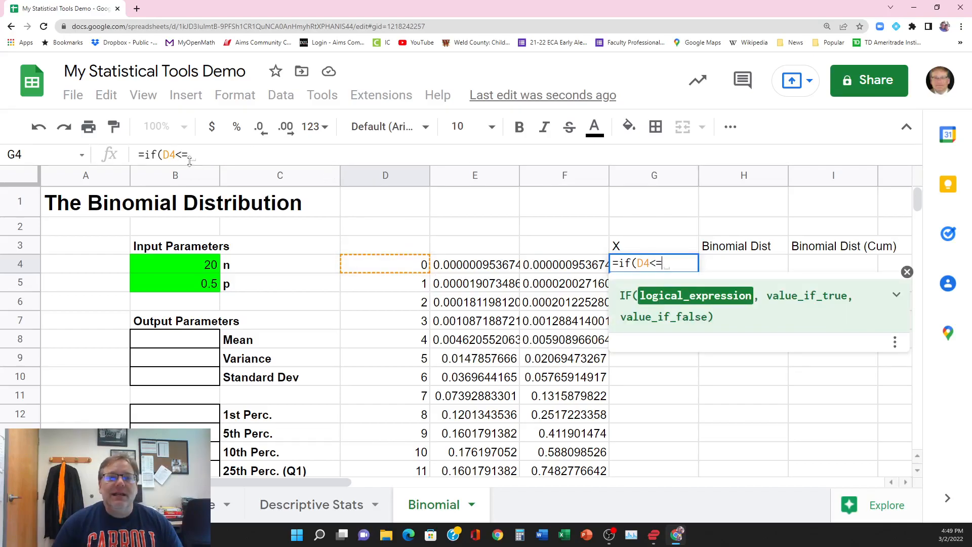
{"action": "left_click", "coordinate": [189, 265]}
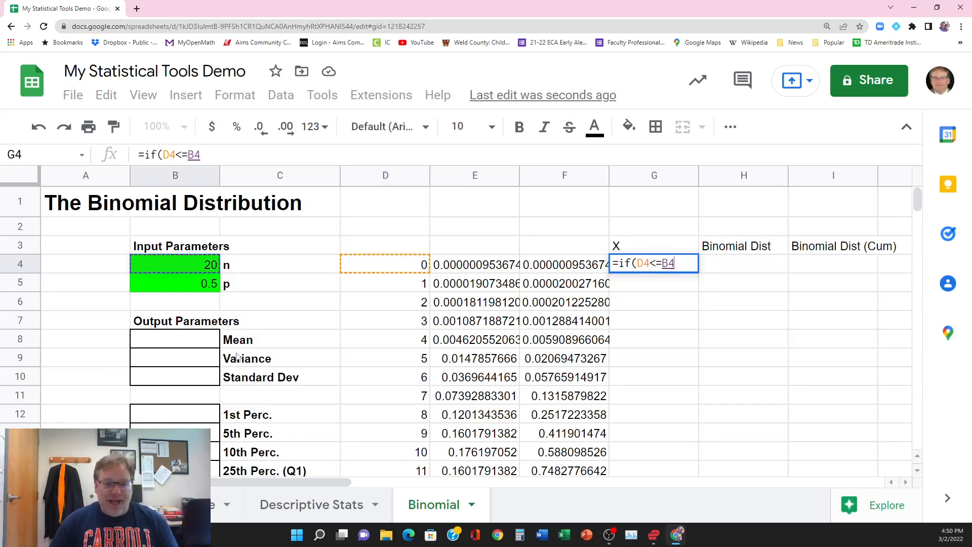
{"action": "left_click", "coordinate": [255, 152]}
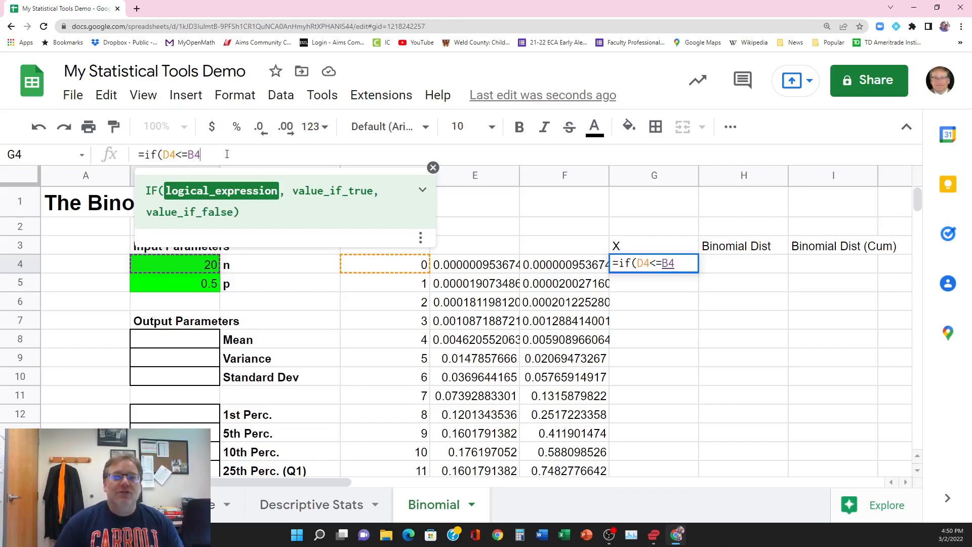
{"action": "type", "text": ","}
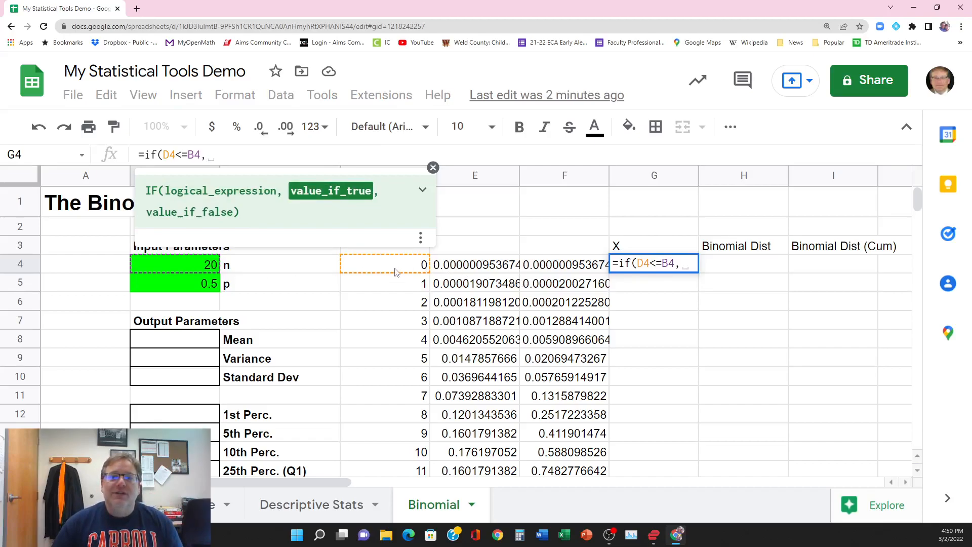
{"action": "left_click", "coordinate": [245, 153]}
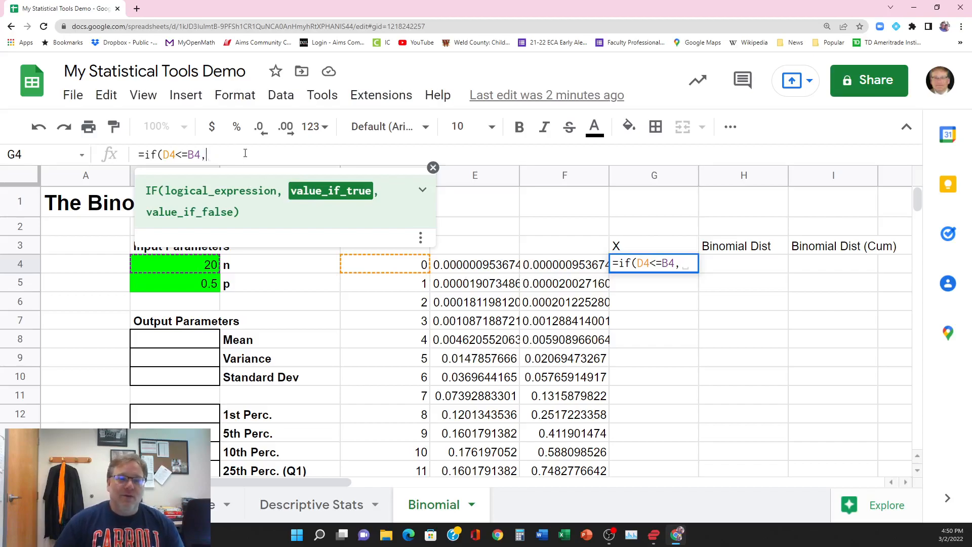
{"action": "type", "text": "D4"}
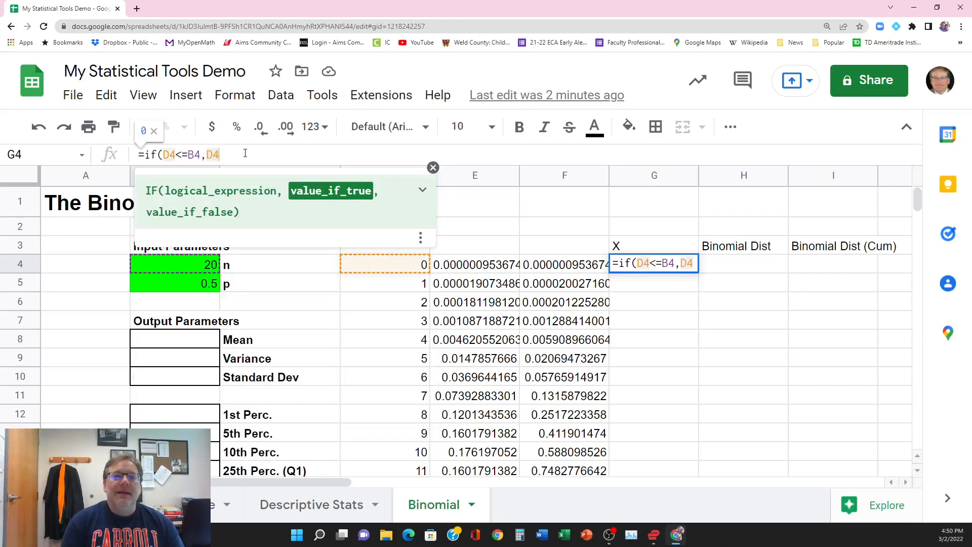
{"action": "type", "text": ","}
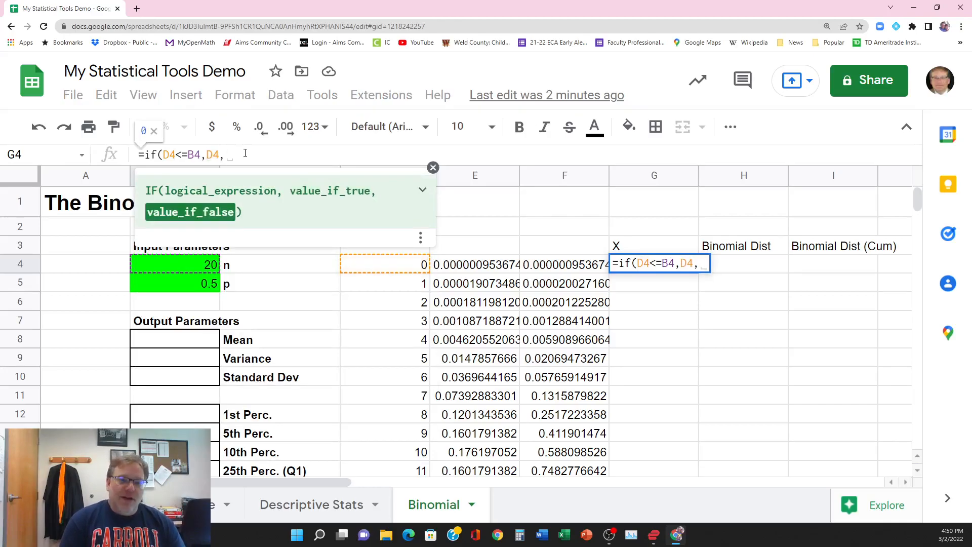
{"action": "type", "text": "\"\")"}
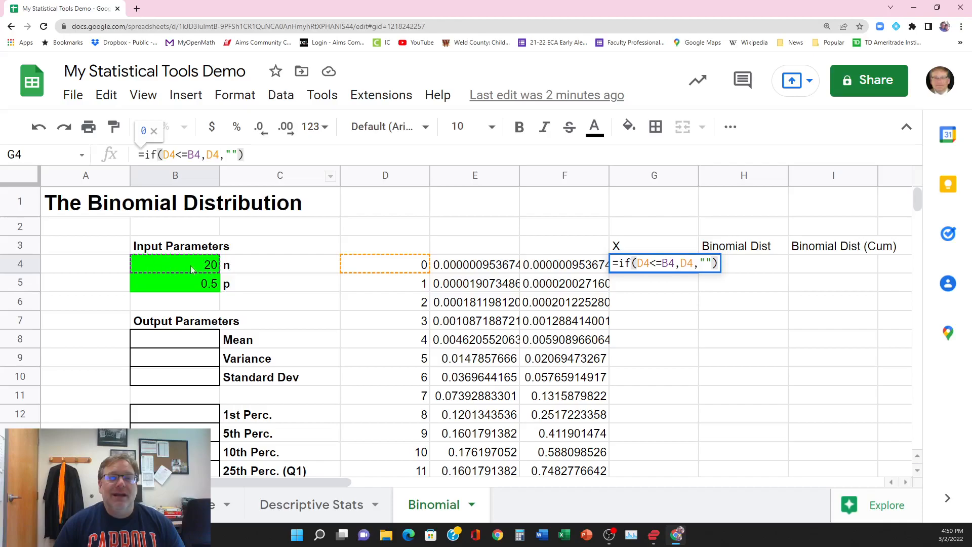
{"action": "left_click", "coordinate": [207, 155]}
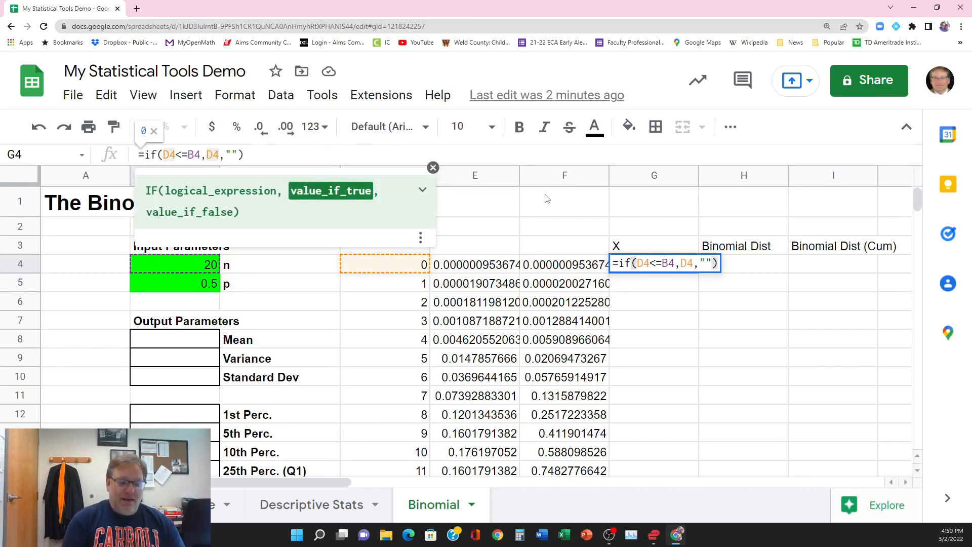
{"action": "type", "text": "$D"}
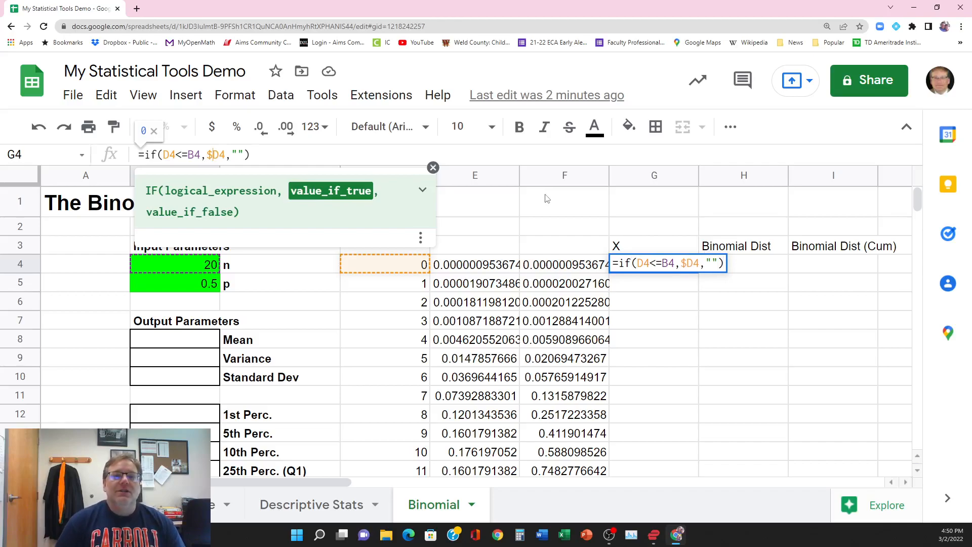
{"action": "type", "text": "$"}
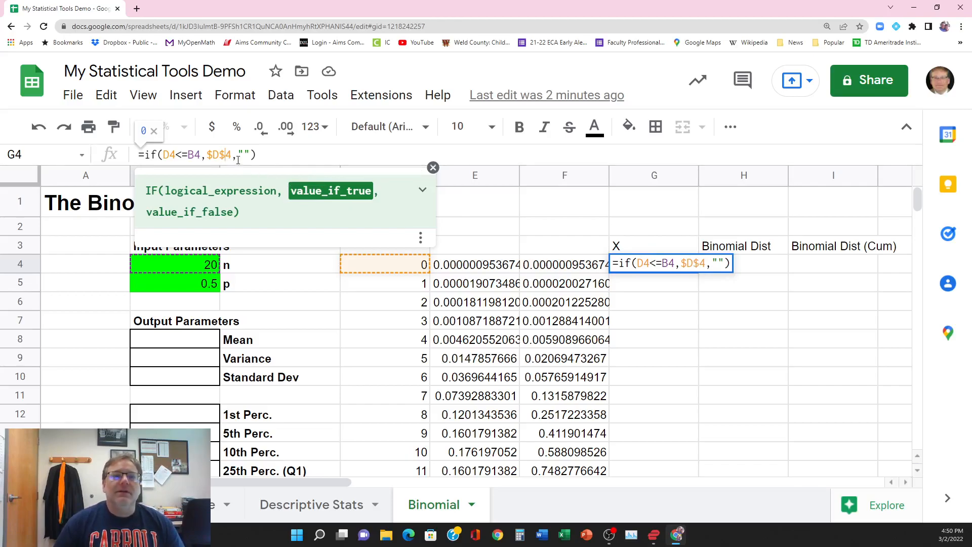
{"action": "key", "text": "BackSpace"}
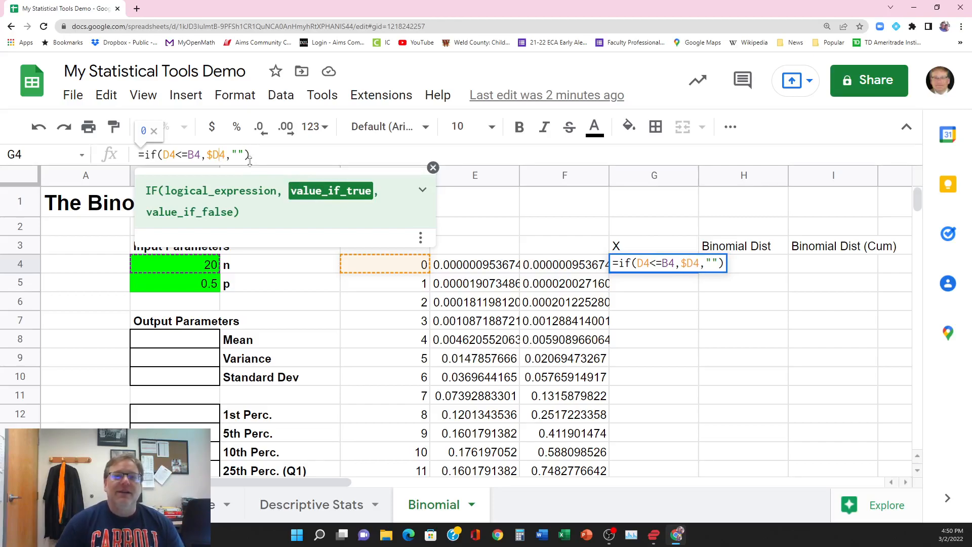
{"action": "key", "text": "BackSpace"}
Step: Make the n reference in G4's formula absolute as $B$4 and autofill the formula down column G
{"action": "key", "text": "Left"}
{"action": "key", "text": "Left"}
{"action": "key", "text": "Left"}
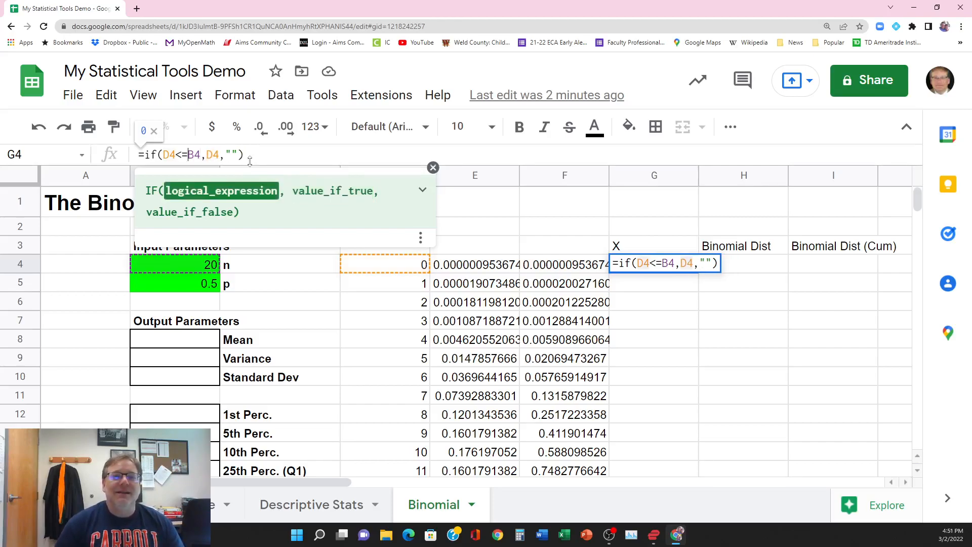
{"action": "type", "text": "$"}
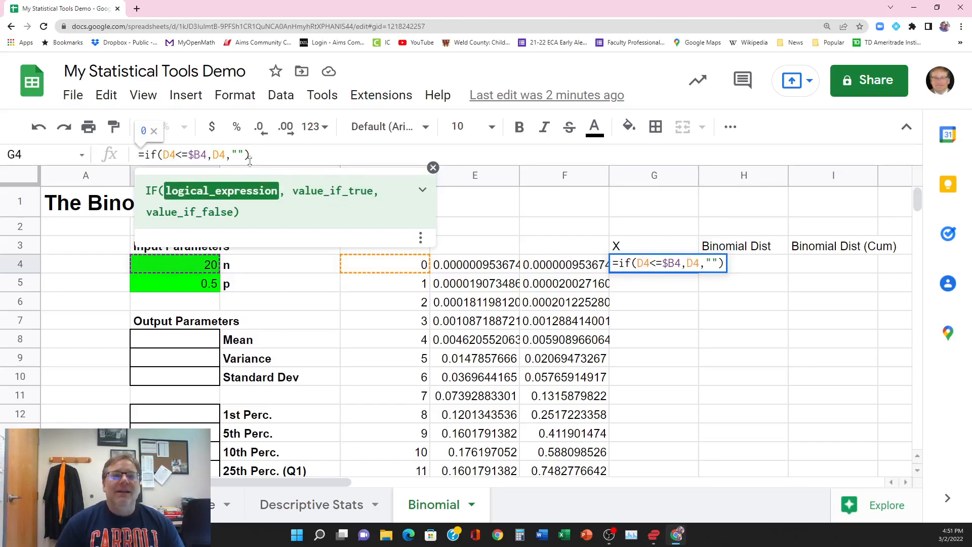
{"action": "key", "text": "Right"}
{"action": "type", "text": "$"}
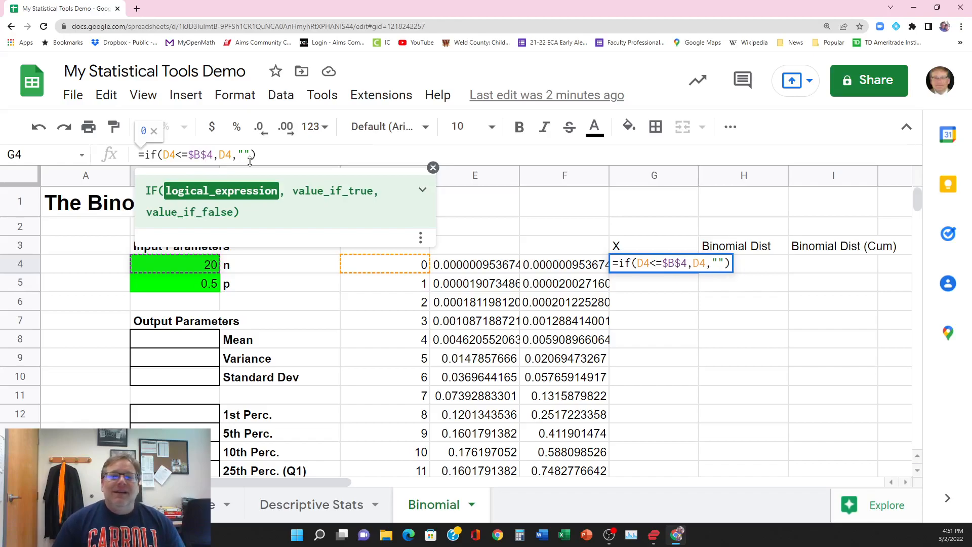
{"action": "key", "text": "Return"}
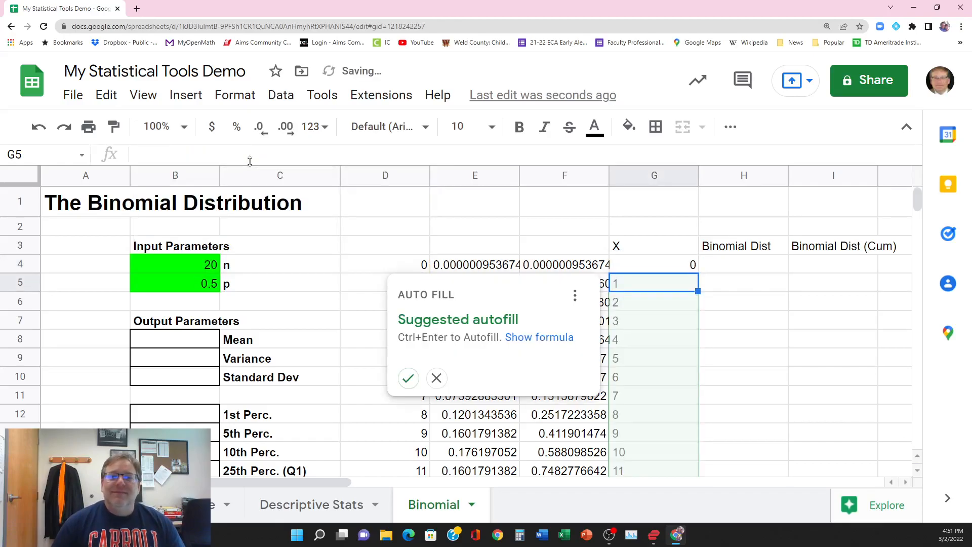
{"action": "left_click", "coordinate": [408, 378]}
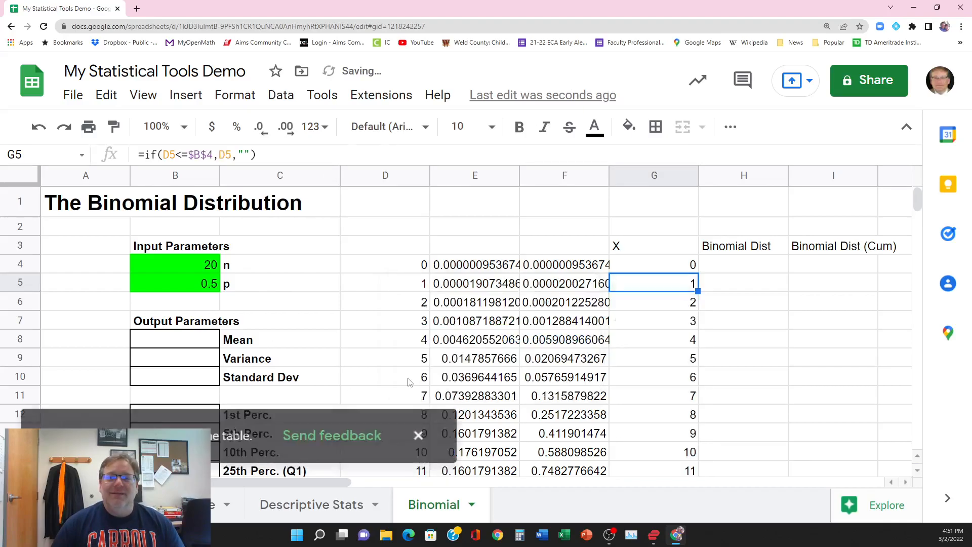
Step: Compare the X values in column G with the success counts in column D up to and beyond n
{"action": "scroll", "coordinate": [661, 386], "scroll_direction": "down", "scroll_amount": 5}
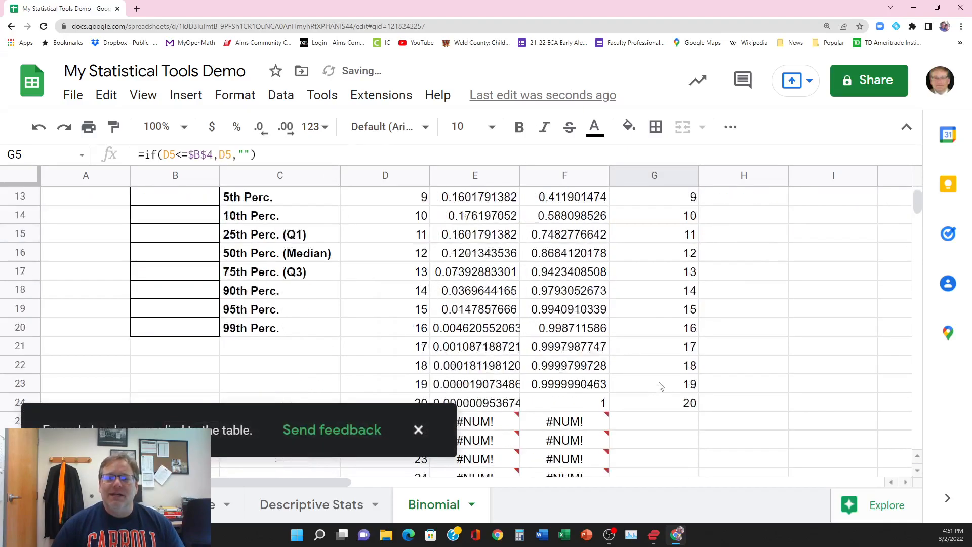
{"action": "scroll", "coordinate": [672, 300], "scroll_direction": "down", "scroll_amount": 2}
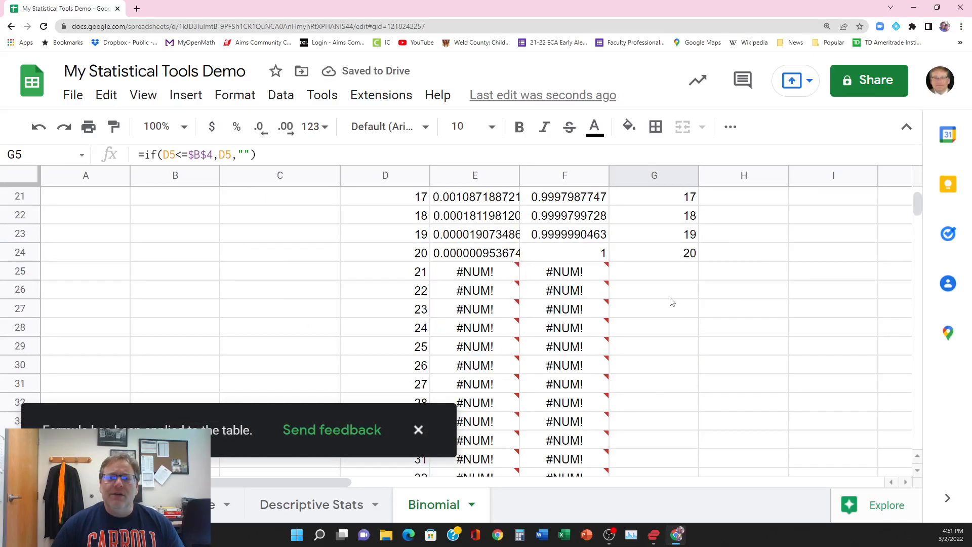
{"action": "scroll", "coordinate": [672, 301], "scroll_direction": "up", "scroll_amount": 2}
{"action": "scroll", "coordinate": [370, 336], "scroll_direction": "up", "scroll_amount": 5}
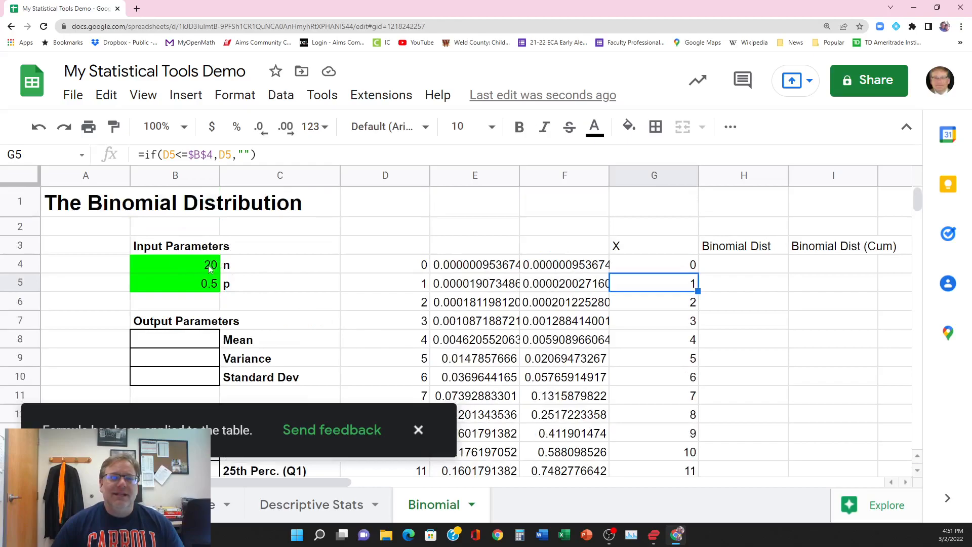
{"action": "scroll", "coordinate": [562, 444], "scroll_direction": "down", "scroll_amount": 6}
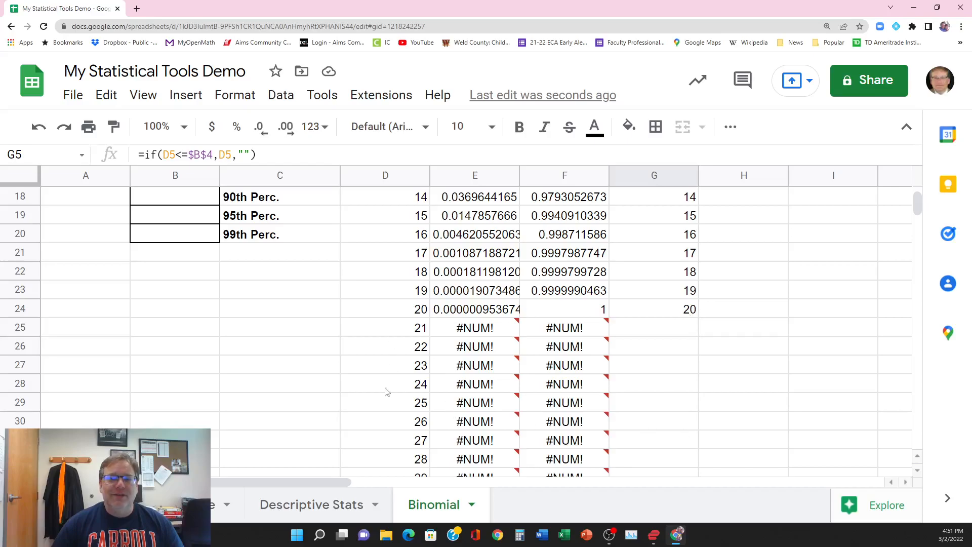
{"action": "scroll", "coordinate": [423, 429], "scroll_direction": "down", "scroll_amount": 2}
{"action": "scroll", "coordinate": [423, 429], "scroll_direction": "up", "scroll_amount": 3}
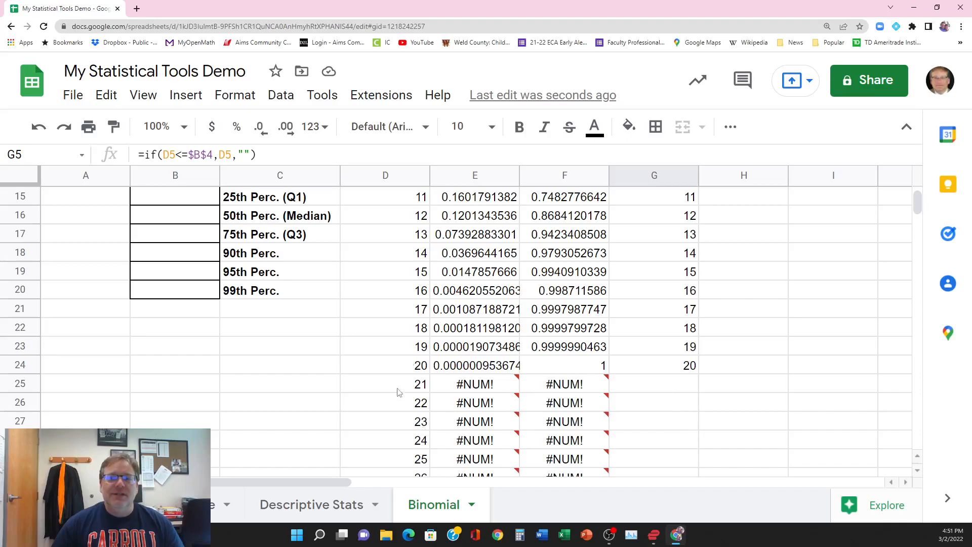
{"action": "scroll", "coordinate": [686, 383], "scroll_direction": "up", "scroll_amount": 5}
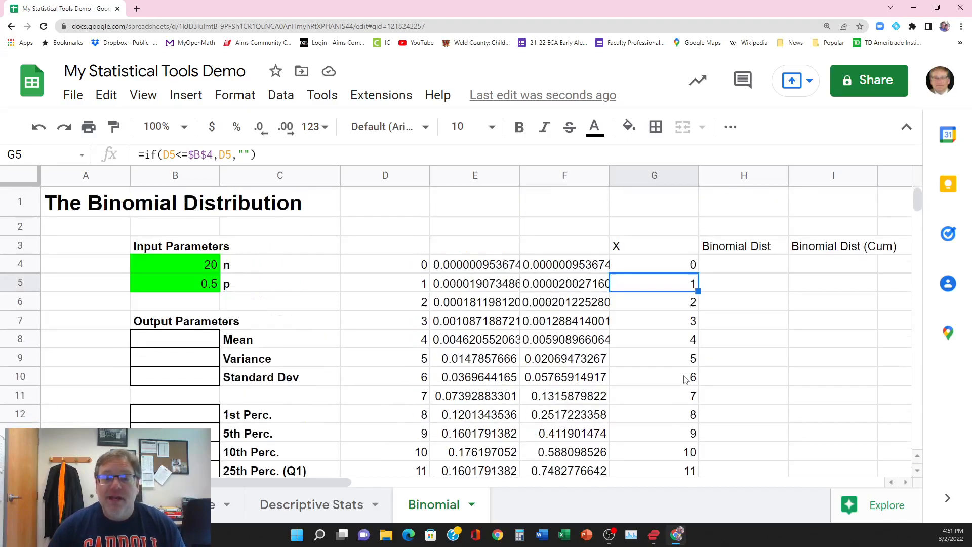
Step: Begin an IF formula in H4 with the condition D4<=$B$4, keeping the reference to n absolute
{"action": "left_click", "coordinate": [730, 268]}
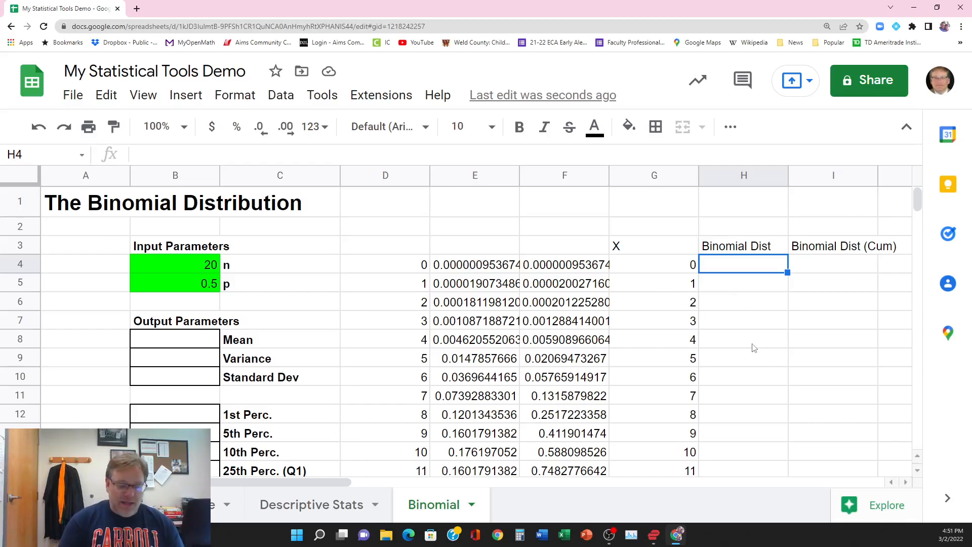
{"action": "type", "text": "=if"}
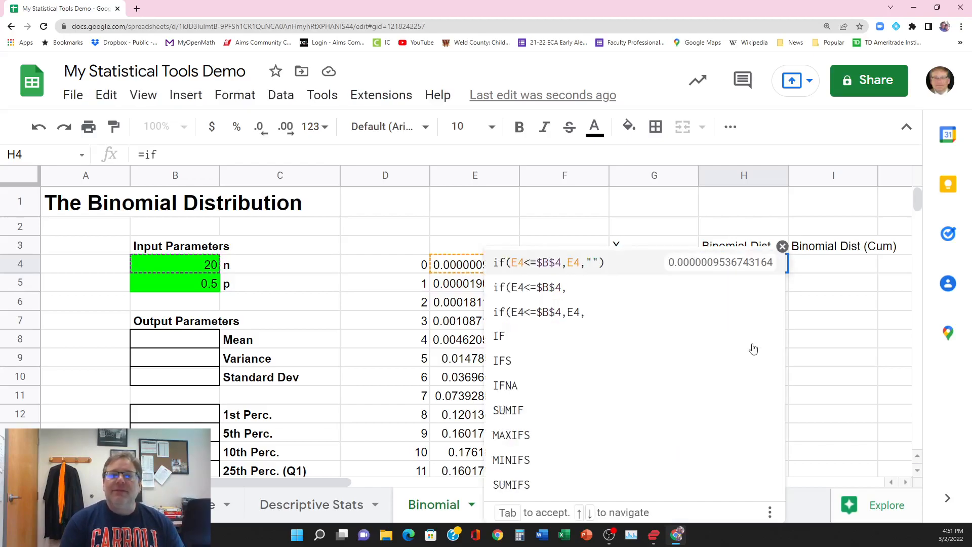
{"action": "type", "text": "("}
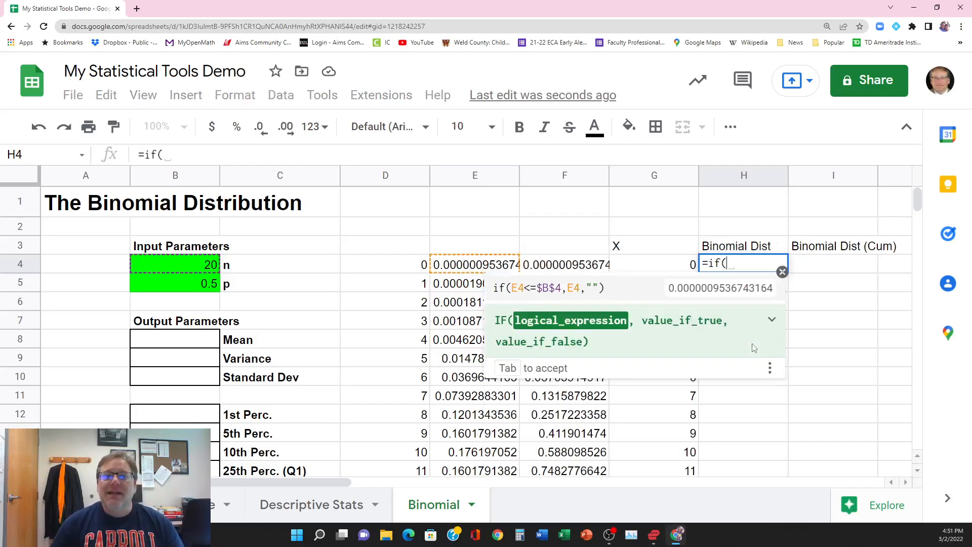
{"action": "left_click", "coordinate": [402, 265]}
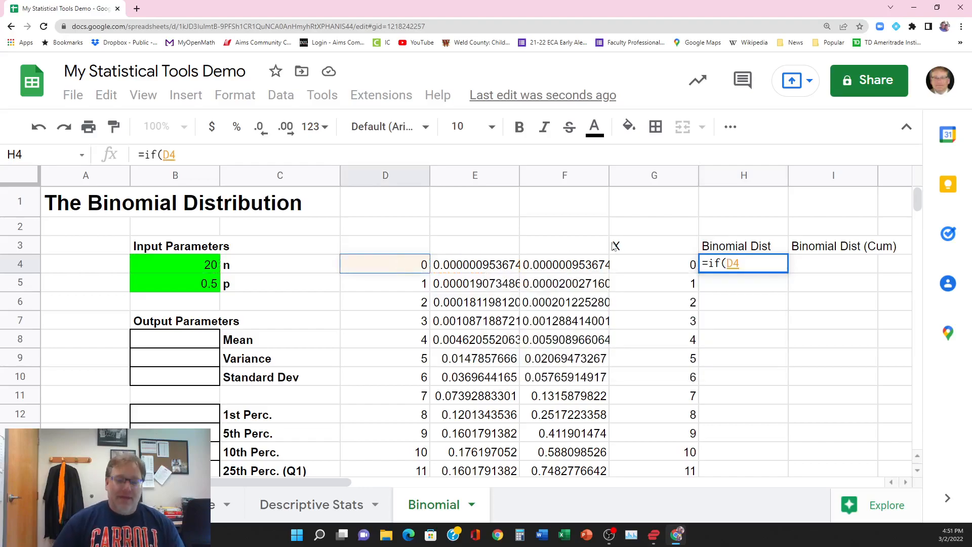
{"action": "type", "text": "<="}
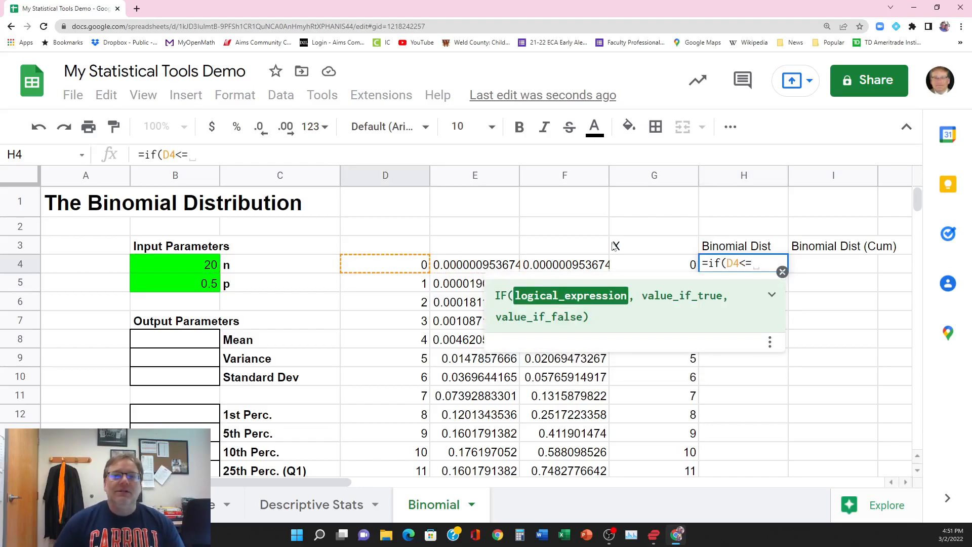
{"action": "left_click", "coordinate": [200, 265]}
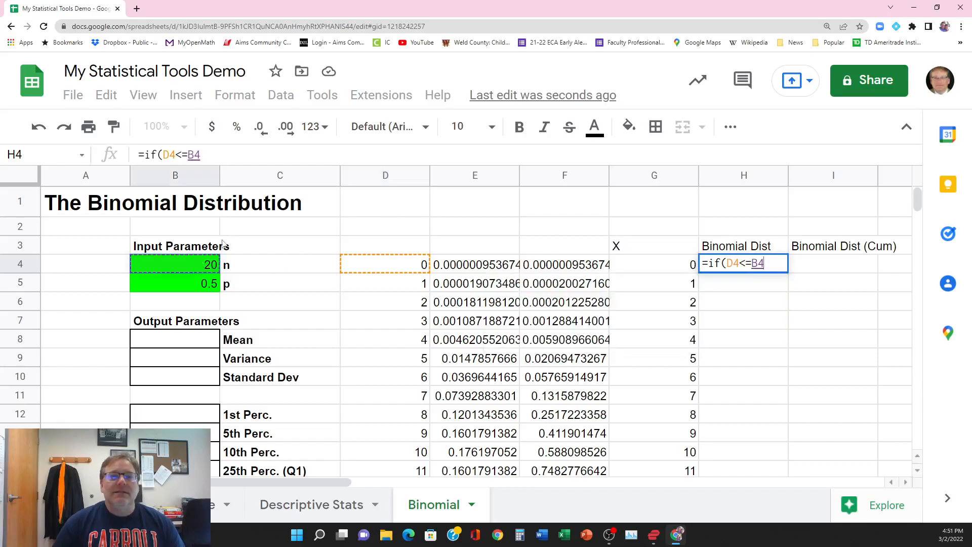
{"action": "left_click", "coordinate": [193, 153]}
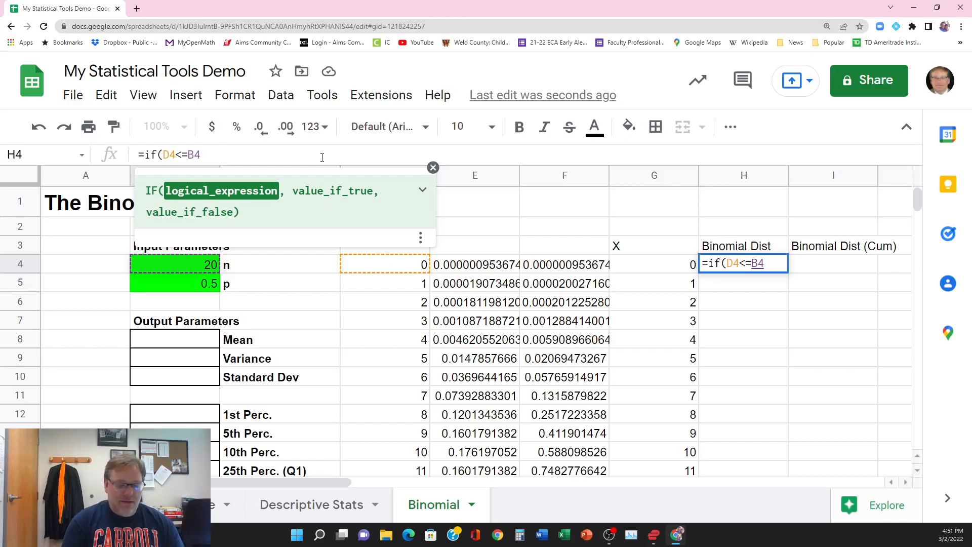
{"action": "type", "text": "$B$"}
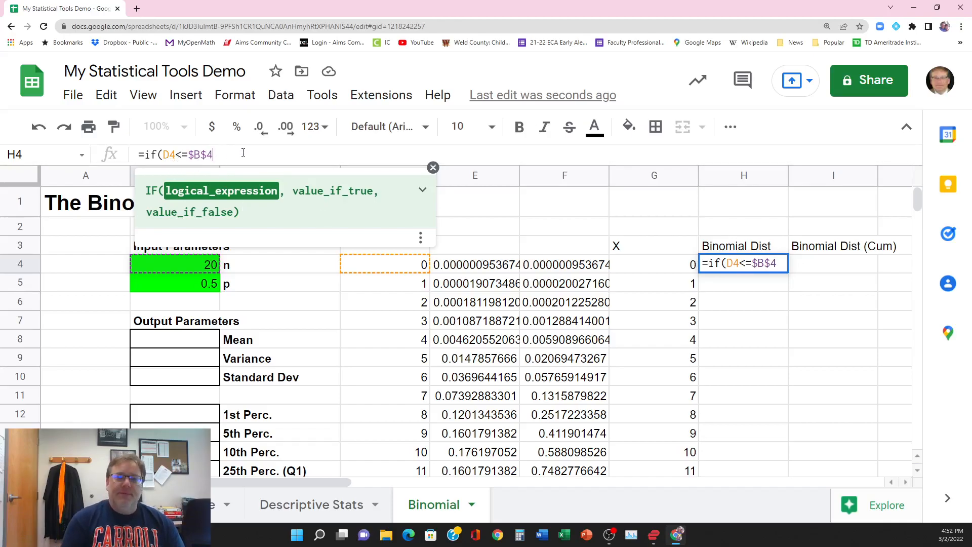
Step: Complete H4's formula as =if(D4<=$B$4,E4,"") and autofill it down column H, checking the rows beyond n
{"action": "type", "text": ","}
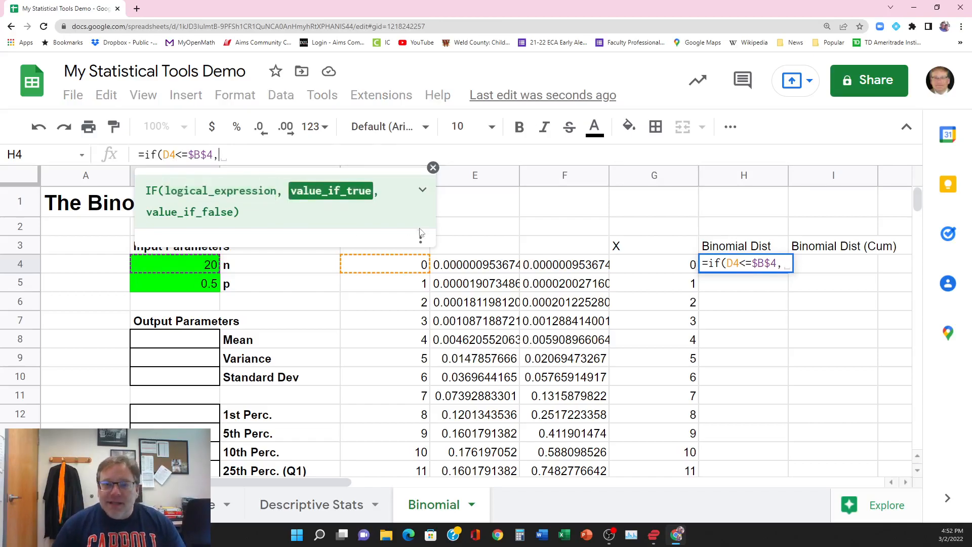
{"action": "left_click", "coordinate": [478, 266]}
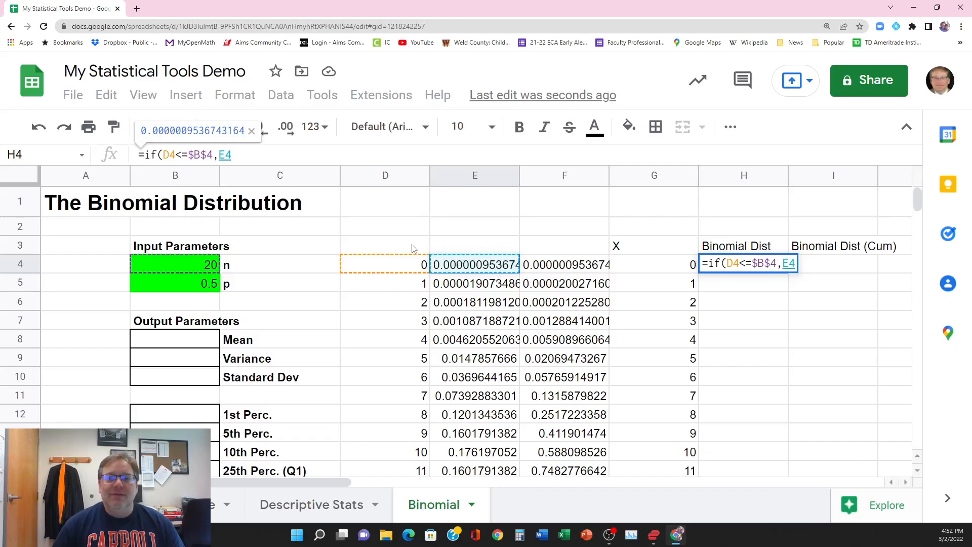
{"action": "left_click", "coordinate": [268, 155]}
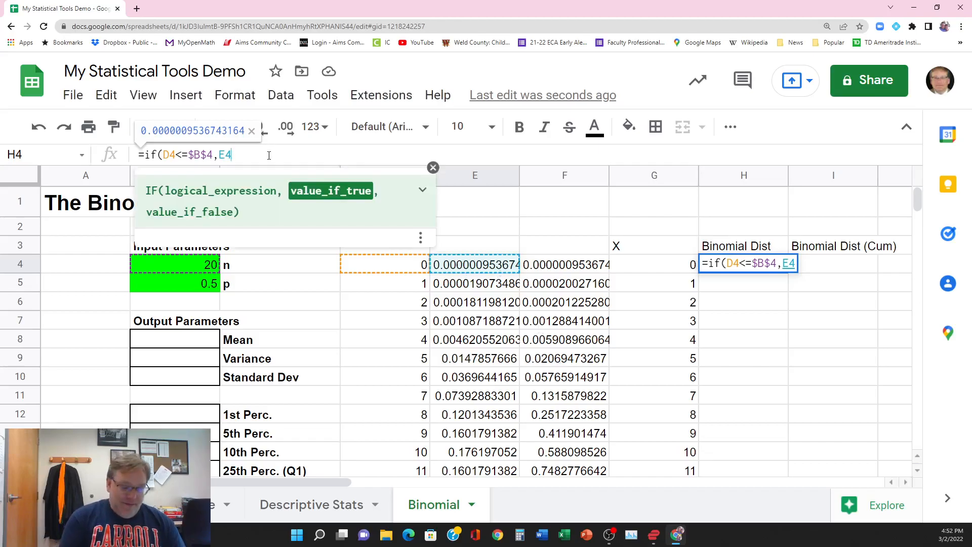
{"action": "type", "text": ",\"\""}
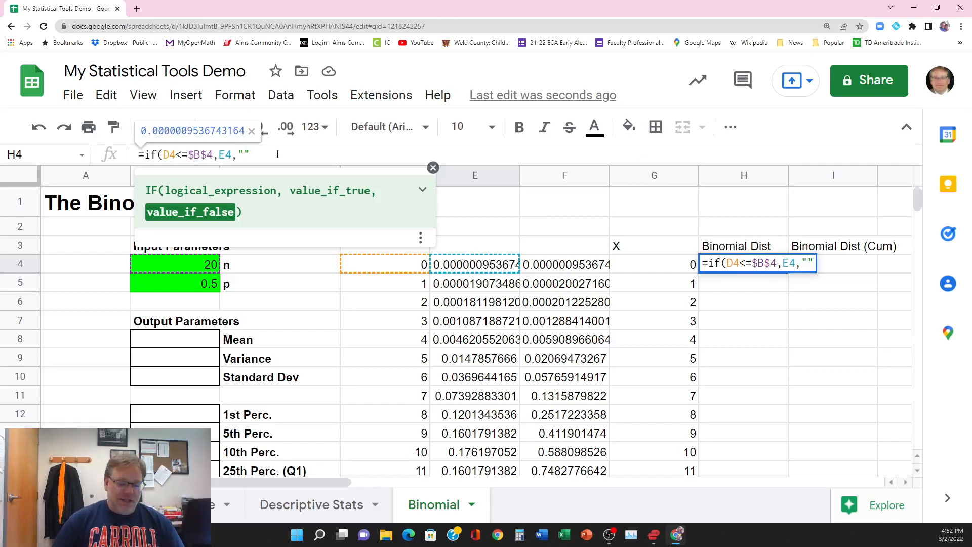
{"action": "type", "text": ")"}
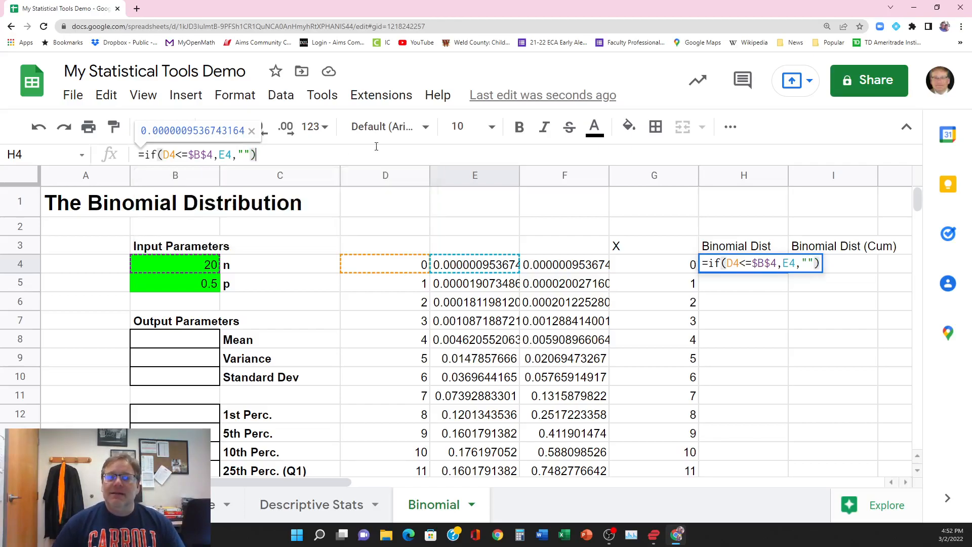
{"action": "key", "text": "Return"}
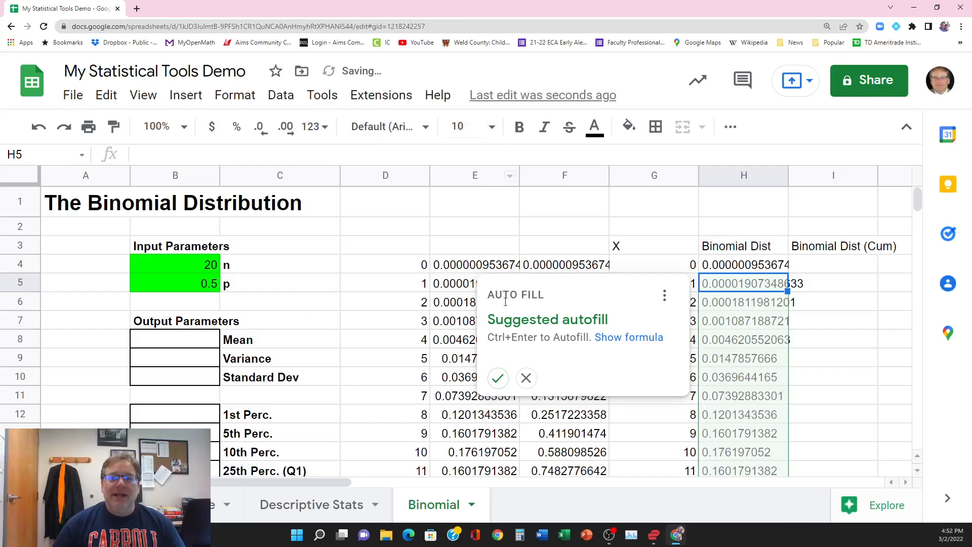
{"action": "left_click", "coordinate": [497, 377]}
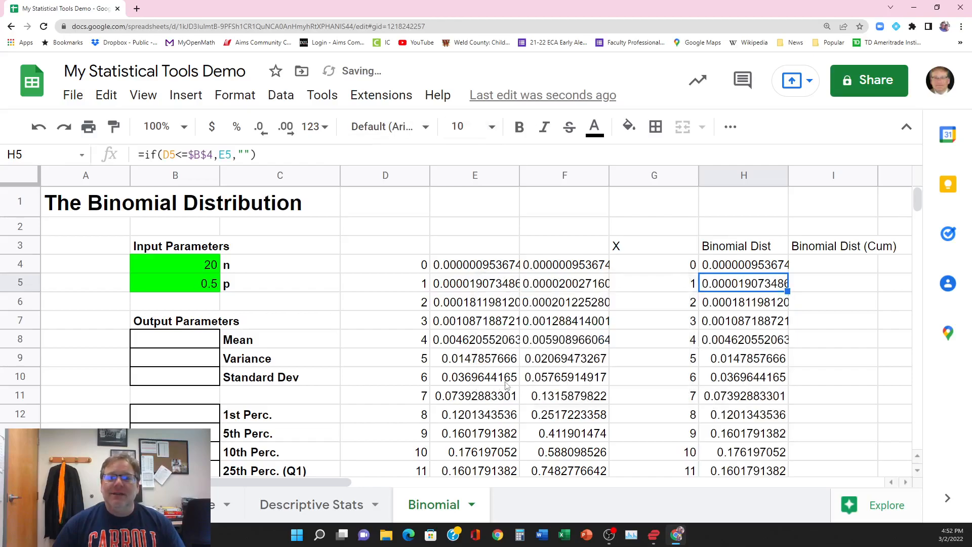
{"action": "scroll", "coordinate": [734, 397], "scroll_direction": "down", "scroll_amount": 4}
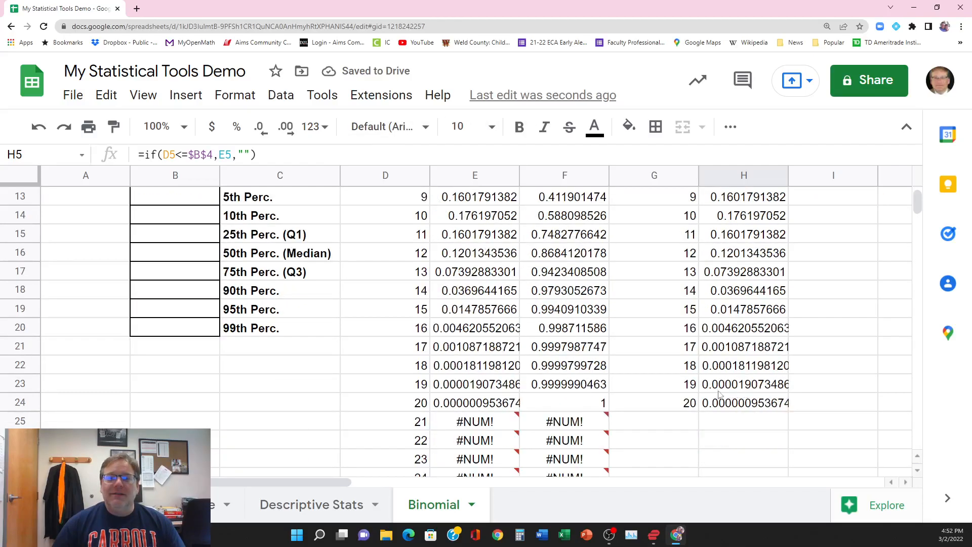
{"action": "scroll", "coordinate": [757, 418], "scroll_direction": "down", "scroll_amount": 3}
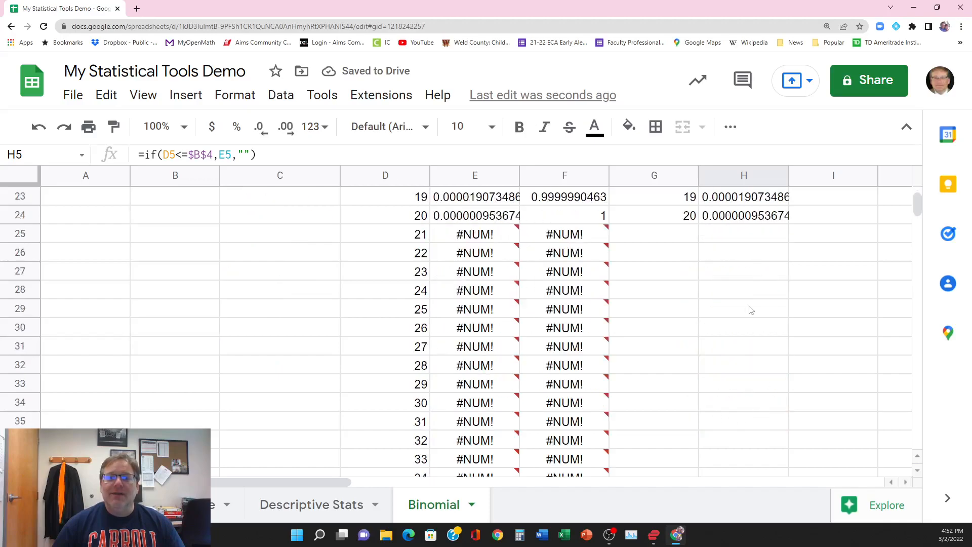
{"action": "scroll", "coordinate": [719, 380], "scroll_direction": "up", "scroll_amount": 7}
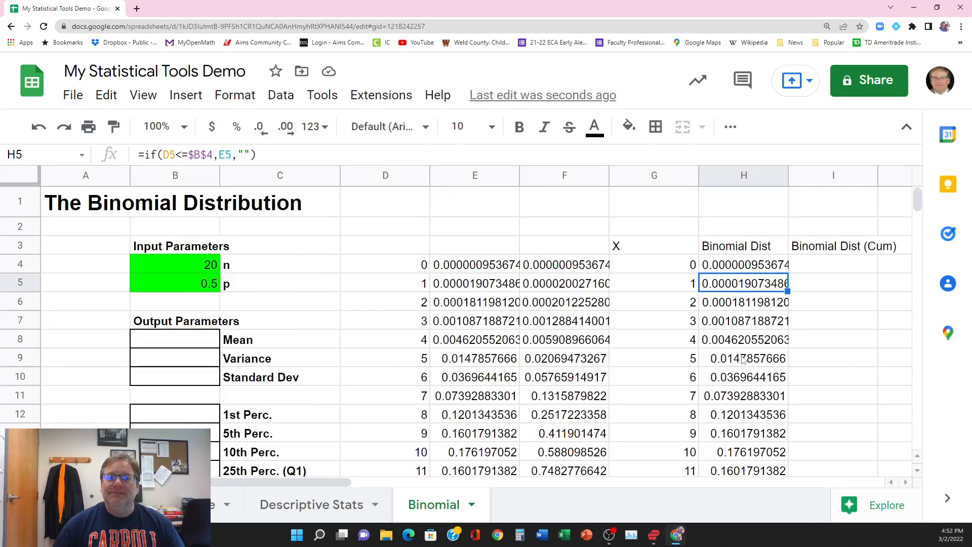
Step: Begin an IF formula in I4 that tests whether D4<=$b$4 for the cumulative probability column
{"action": "left_click", "coordinate": [817, 267]}
{"action": "type", "text": "="}
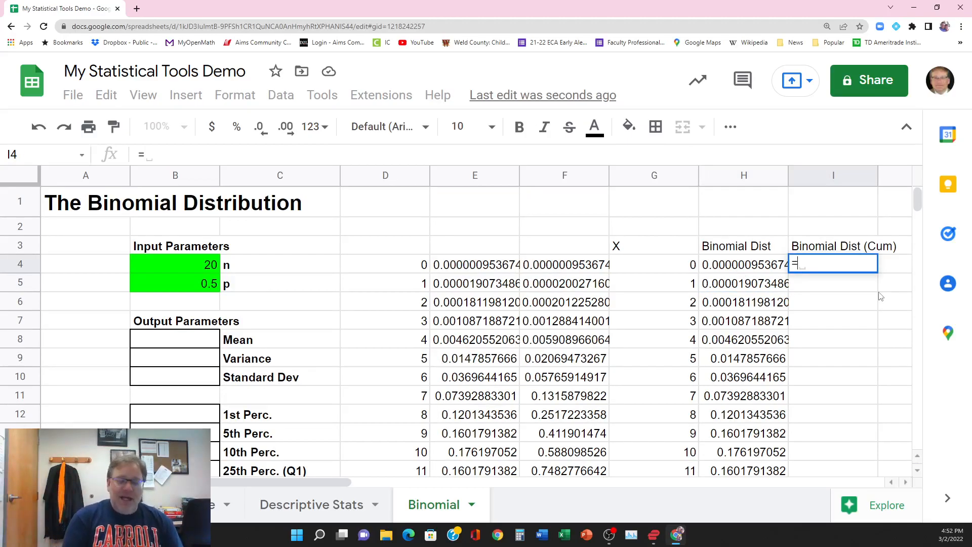
{"action": "type", "text": "if("}
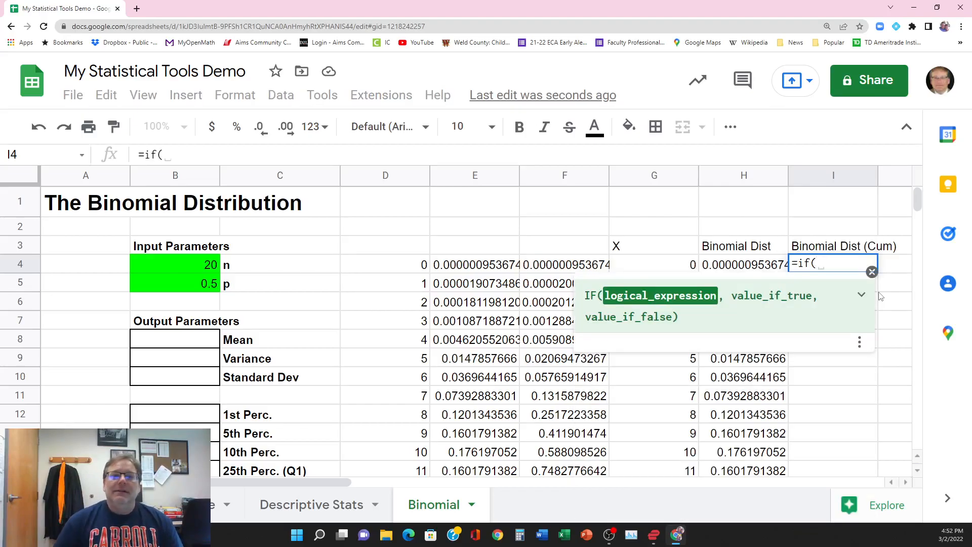
{"action": "left_click", "coordinate": [400, 267]}
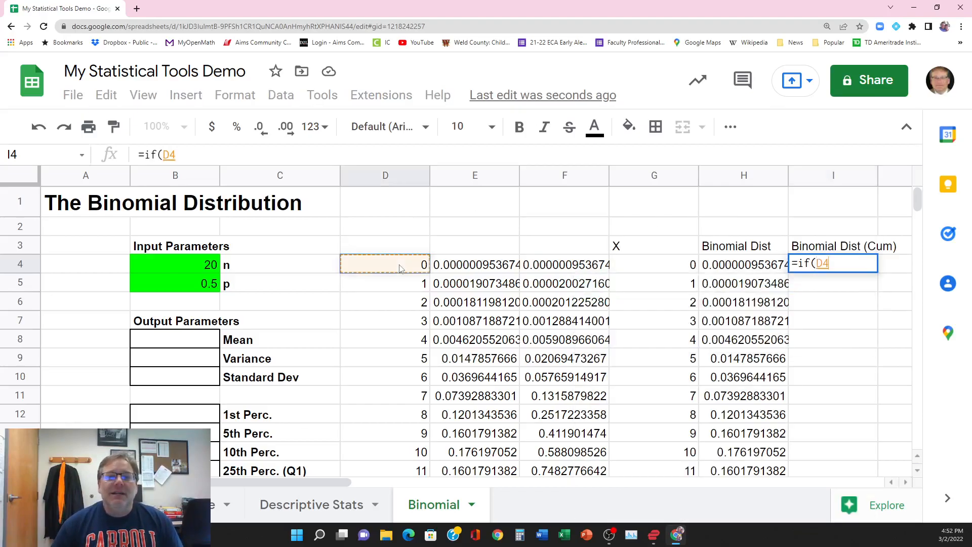
{"action": "left_click", "coordinate": [229, 150]}
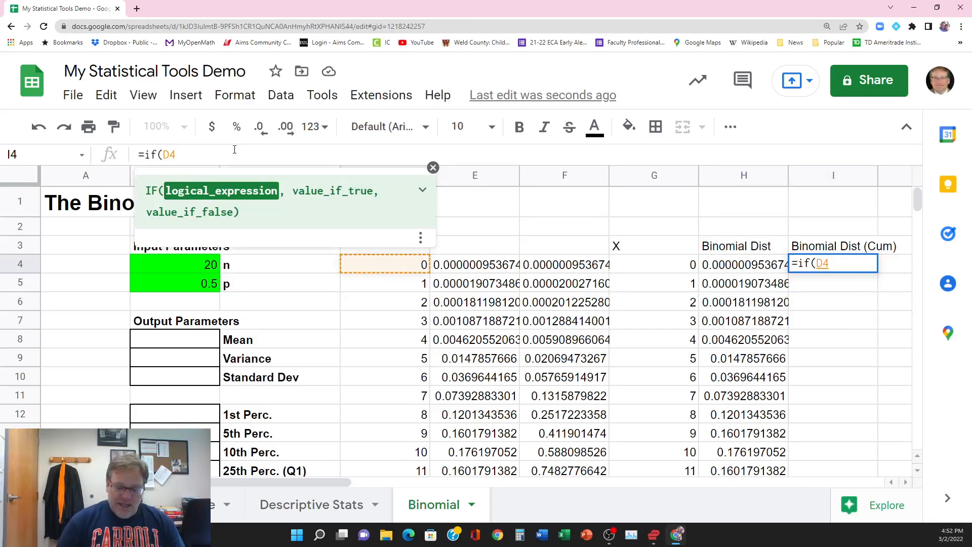
{"action": "type", "text": "<="}
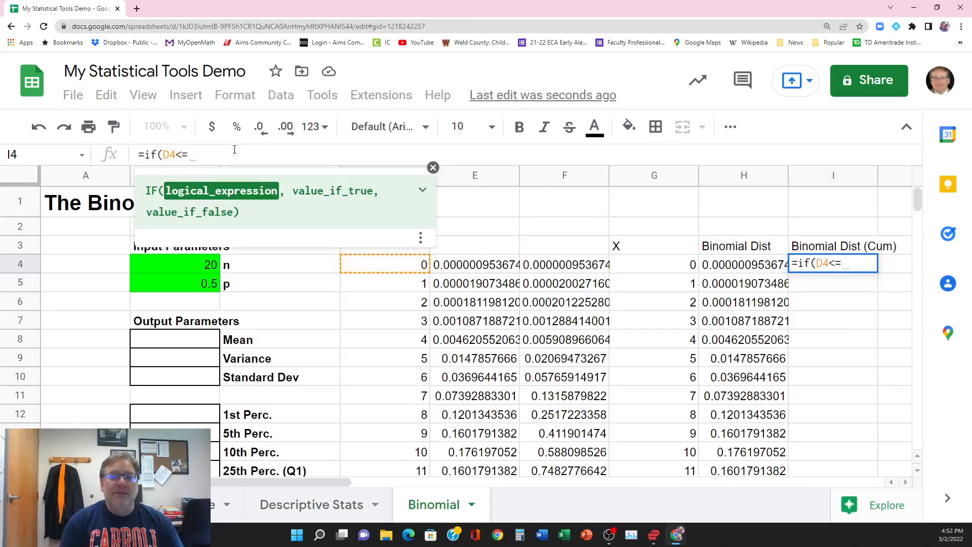
{"action": "type", "text": "$b$4"}
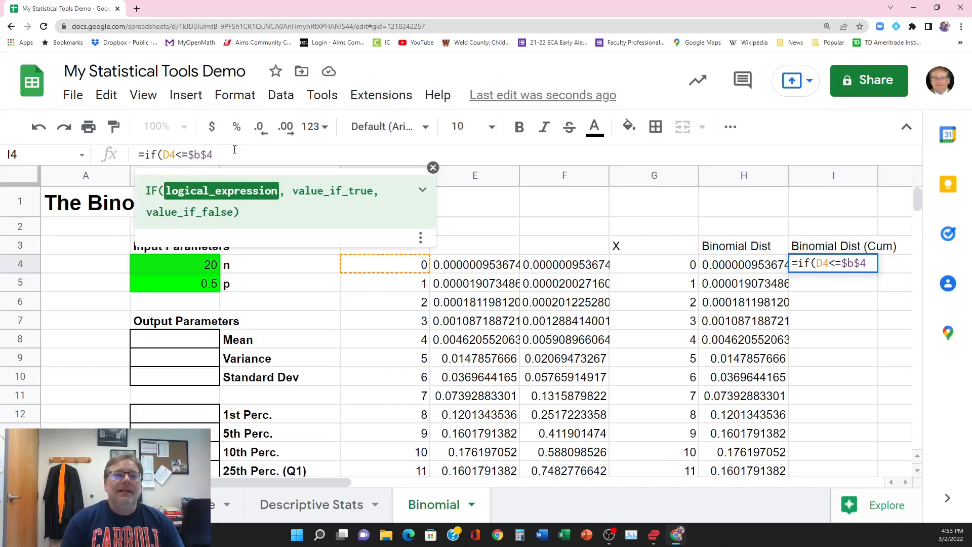
{"action": "type", "text": ","}
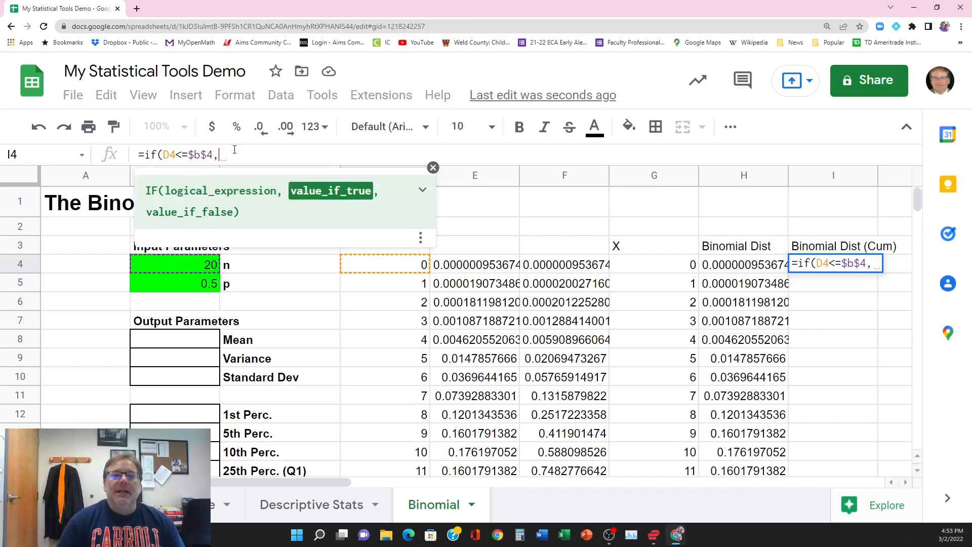
Step: Complete I4's formula with F4 as the true value and "" as the false value, and autofill it down column I
{"action": "left_click", "coordinate": [559, 269]}
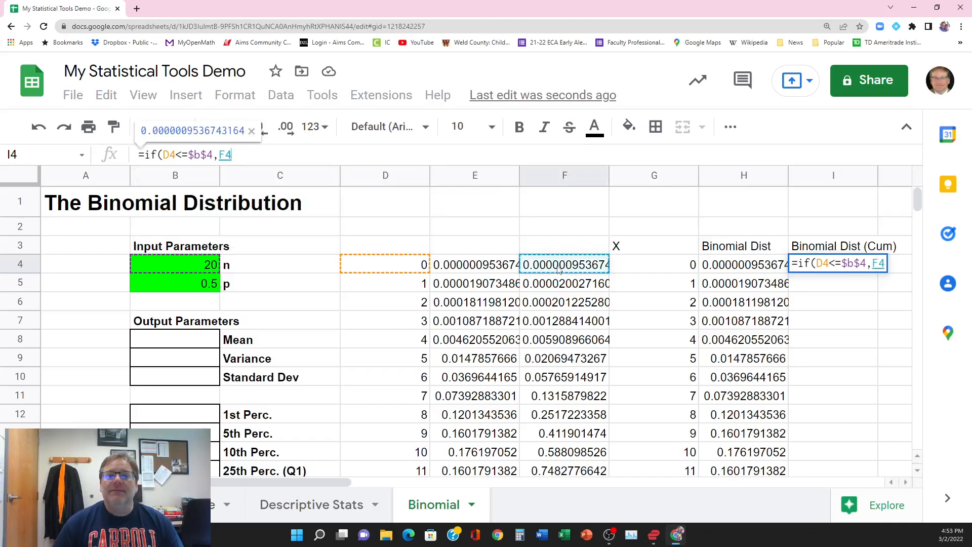
{"action": "left_click", "coordinate": [248, 155]}
{"action": "type", "text": ",\"\""}
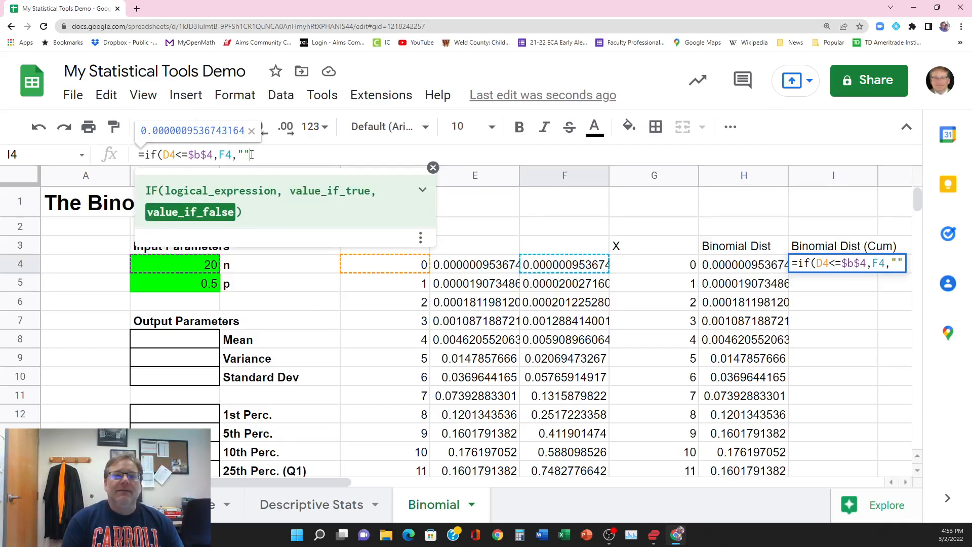
{"action": "type", "text": ")"}
{"action": "key", "text": "Return"}
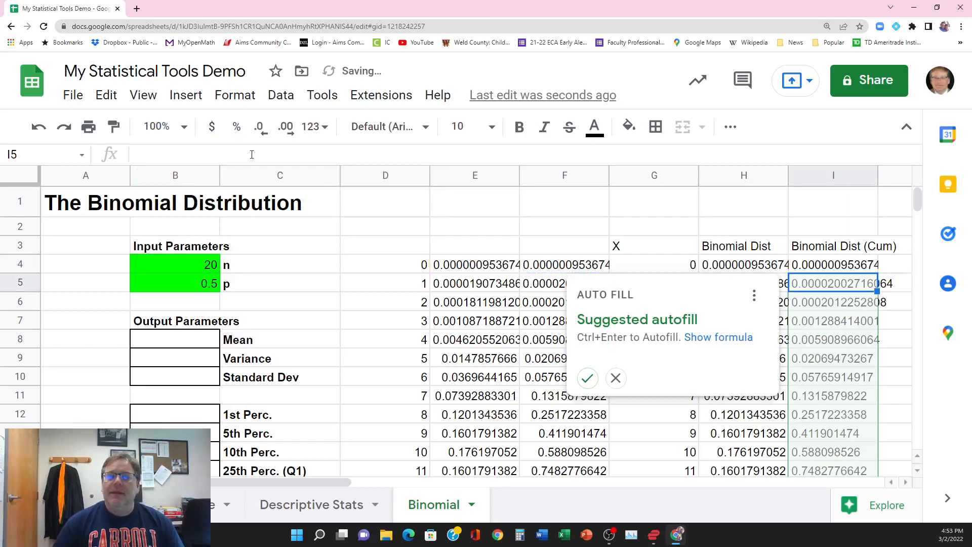
{"action": "left_click", "coordinate": [586, 379]}
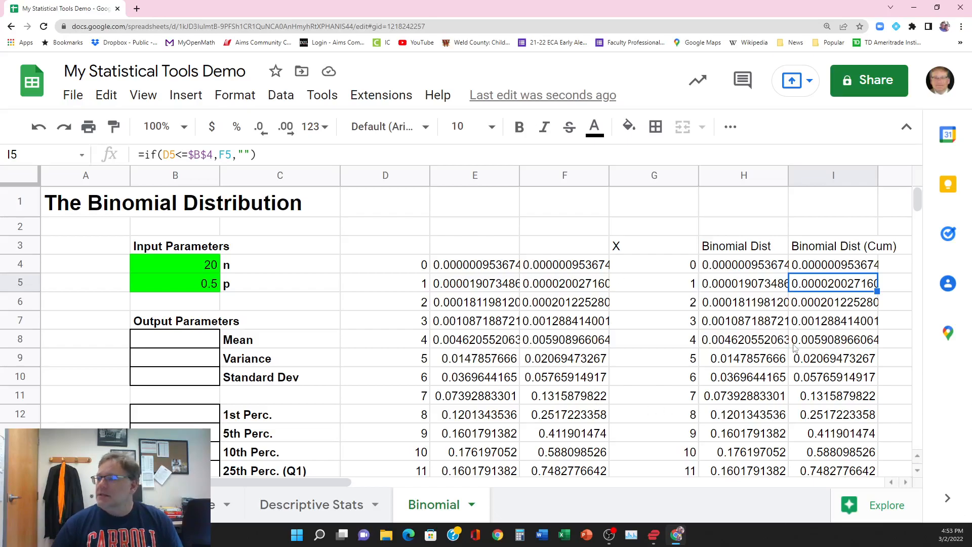
Step: Bold and centre the X, Binomial Dist and Binomial Dist (Cum) headings in G3:I3
{"action": "scroll", "coordinate": [662, 362], "scroll_direction": "down", "scroll_amount": 2}
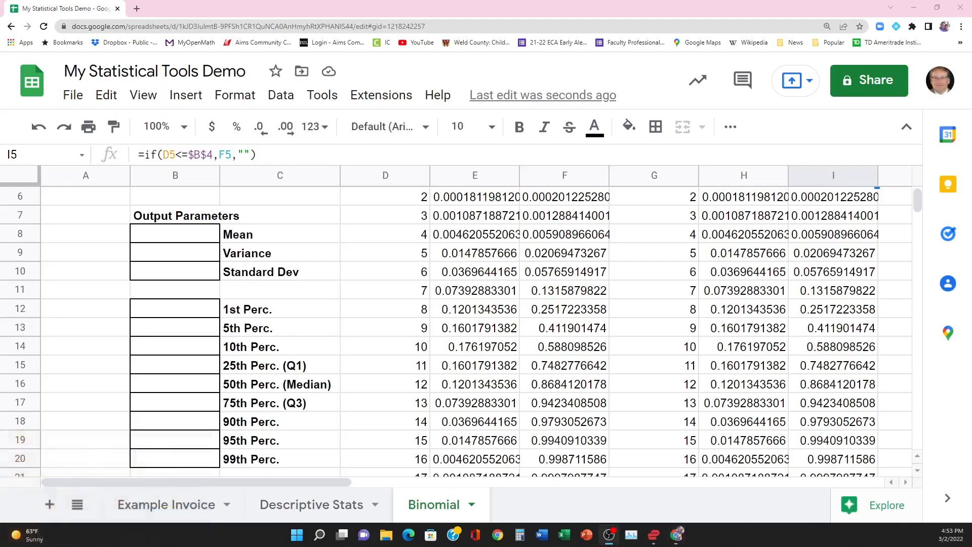
{"action": "left_click", "coordinate": [715, 333]}
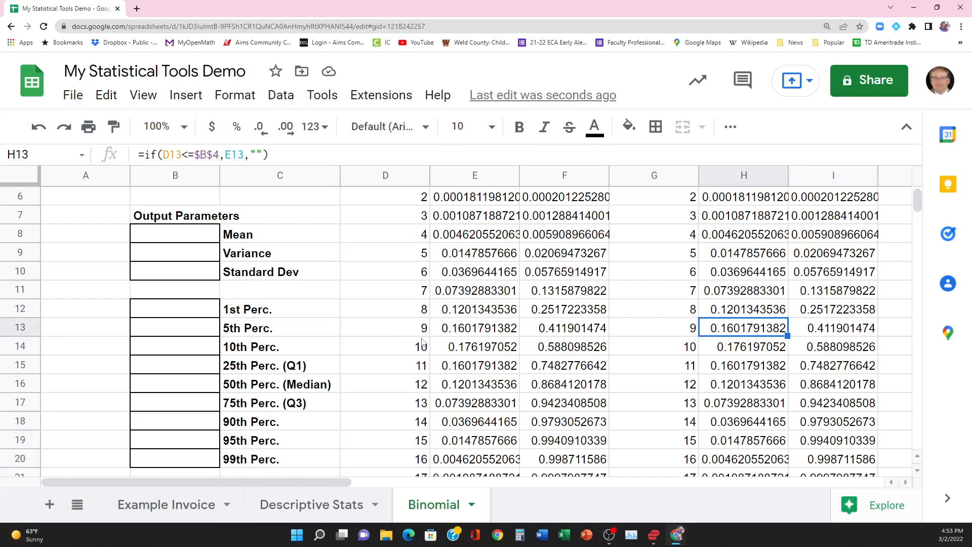
{"action": "key", "text": "ctrl+minus"}
{"action": "key", "text": "ctrl+minus"}
{"action": "key", "text": "ctrl+minus"}
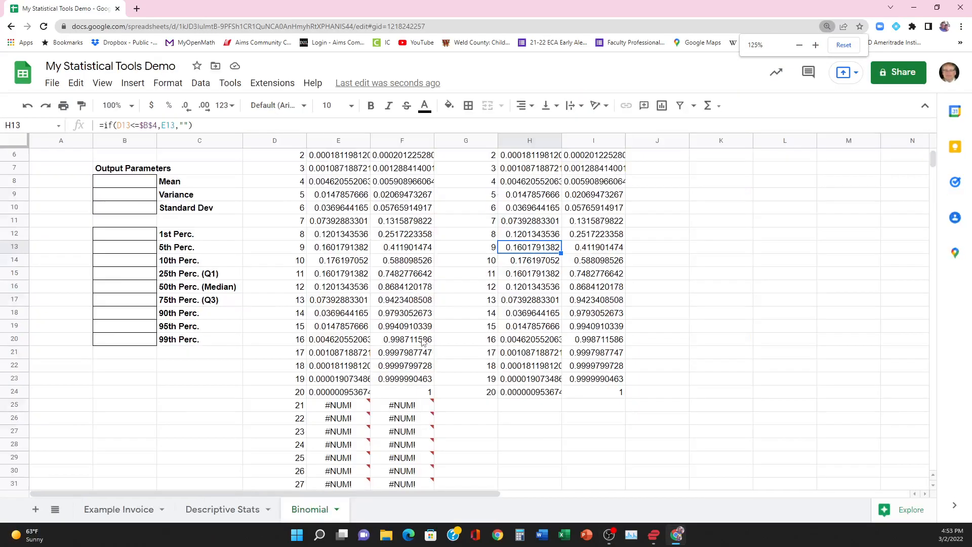
{"action": "scroll", "coordinate": [476, 309], "scroll_direction": "up", "scroll_amount": 2}
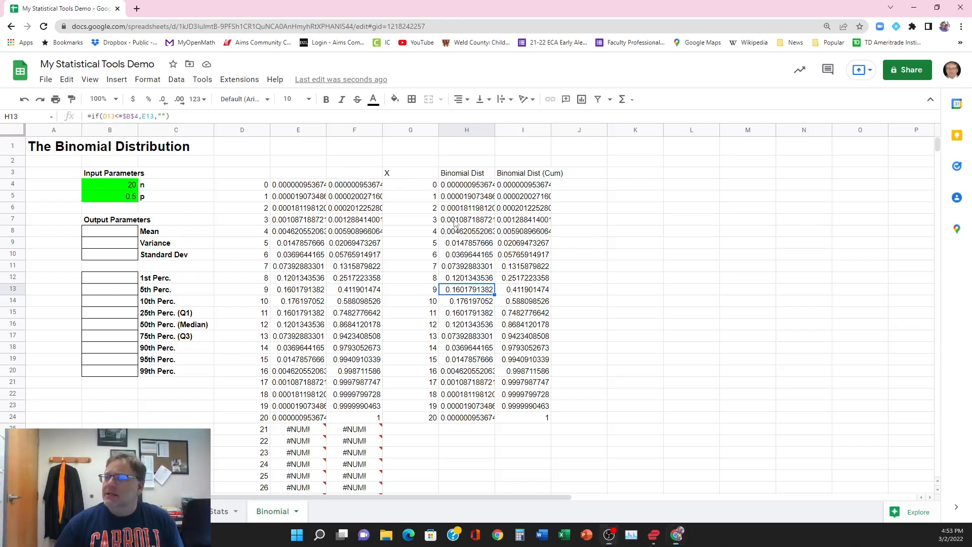
{"action": "left_click_drag", "start_coordinate": [399, 173], "coordinate": [528, 174]}
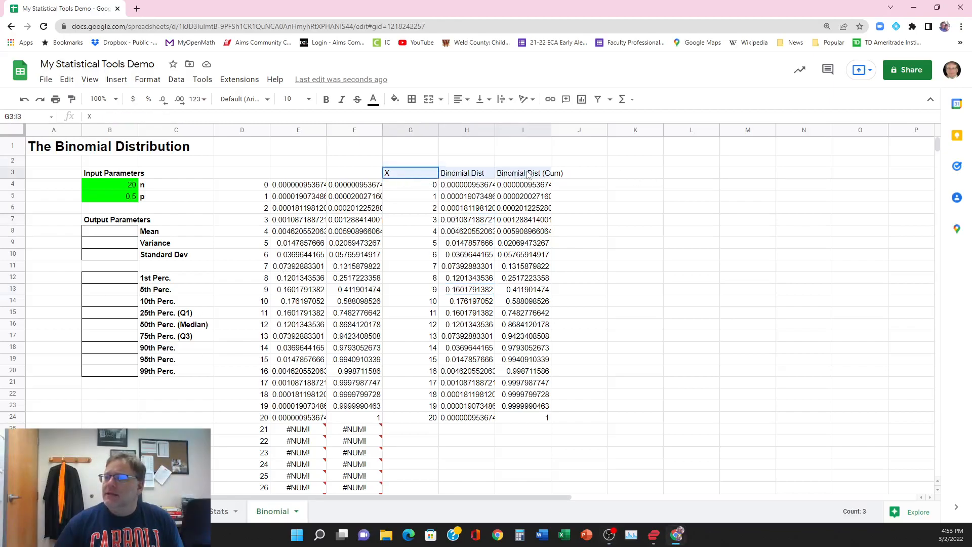
{"action": "left_click", "coordinate": [327, 99]}
{"action": "left_click", "coordinate": [468, 100]}
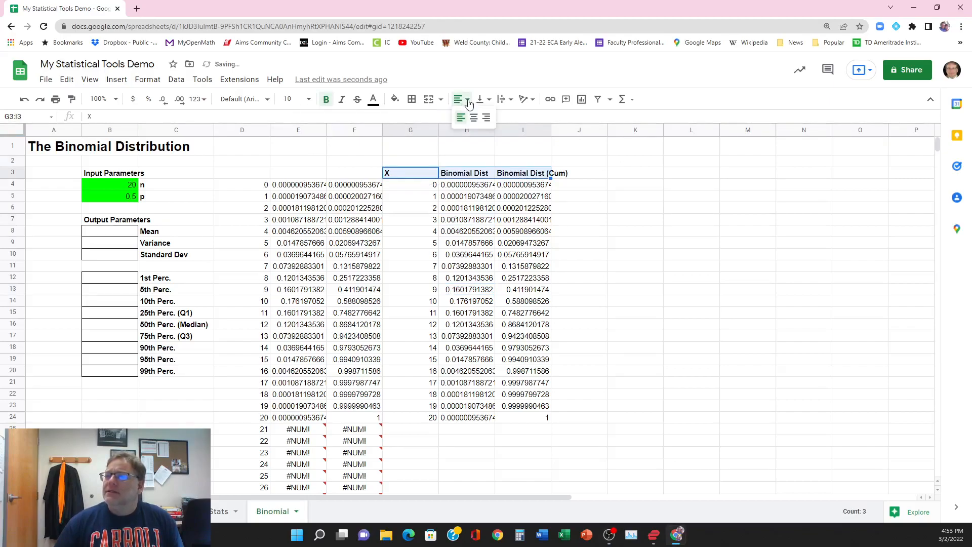
{"action": "left_click", "coordinate": [475, 117]}
Step: Widen column I so the Binomial Dist (Cum) heading fits inside its cell
{"action": "left_click", "coordinate": [507, 210]}
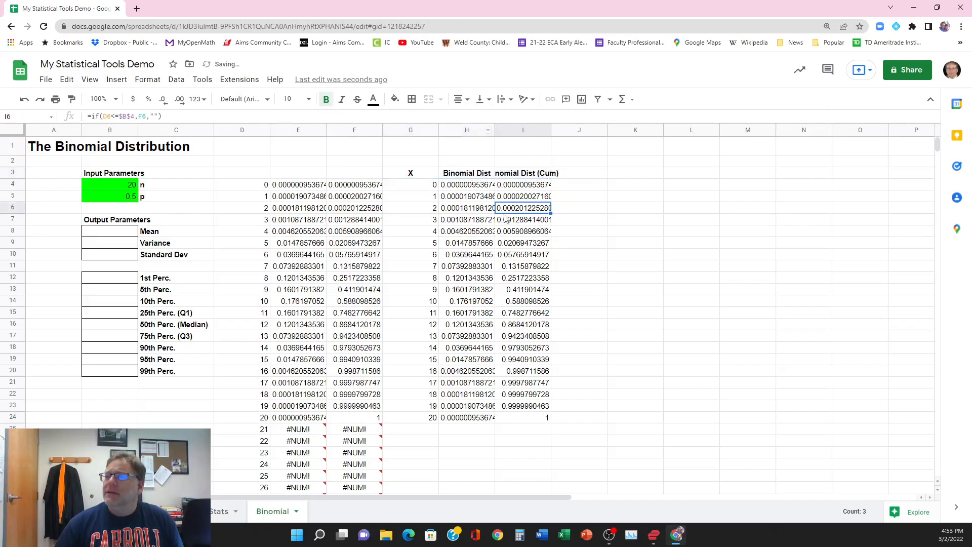
{"action": "left_click_drag", "start_coordinate": [551, 130], "coordinate": [576, 130]}
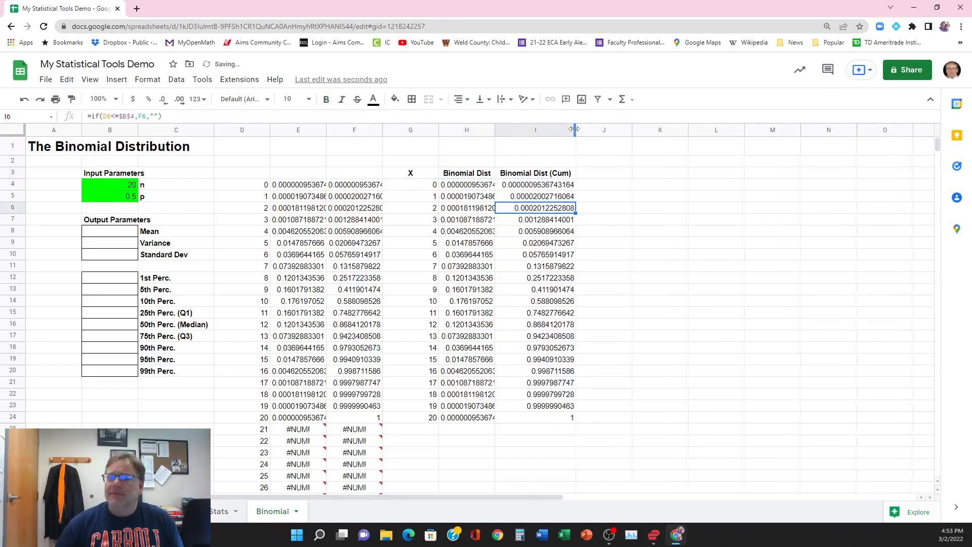
{"action": "left_click", "coordinate": [548, 398]}
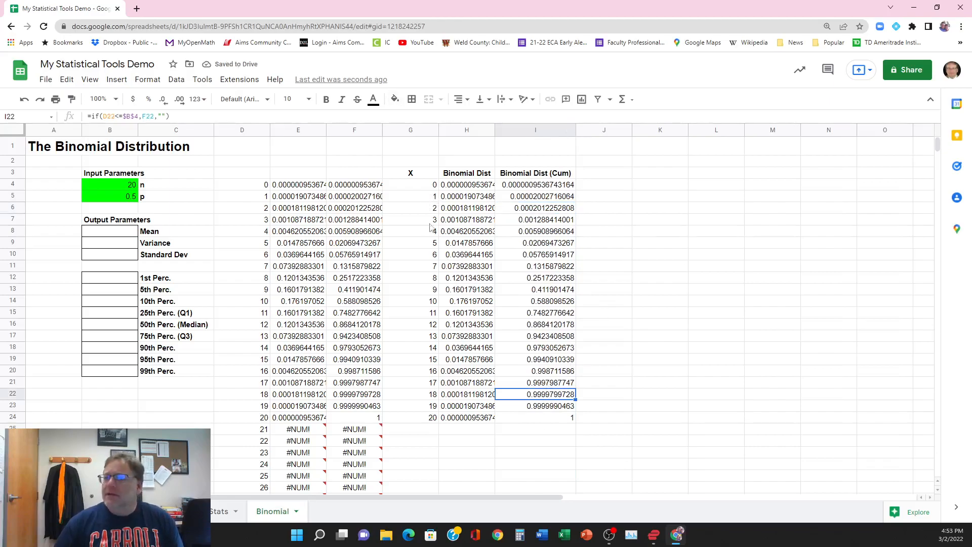
Step: Apply all borders to the X and probability cells in G4:I54
{"action": "left_click_drag", "start_coordinate": [419, 188], "coordinate": [547, 424]}
{"action": "scroll", "coordinate": [701, 419], "scroll_direction": "up", "scroll_amount": 7}
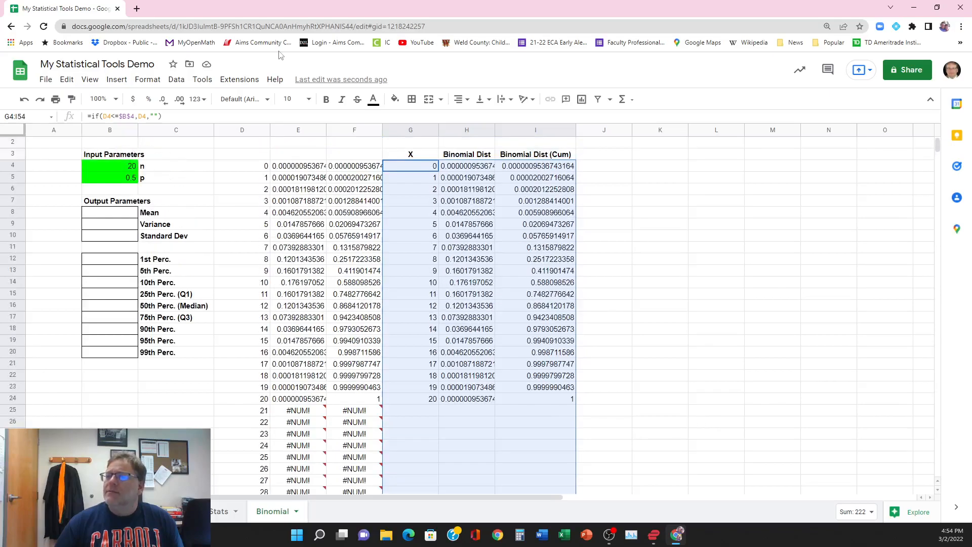
{"action": "left_click", "coordinate": [412, 99]}
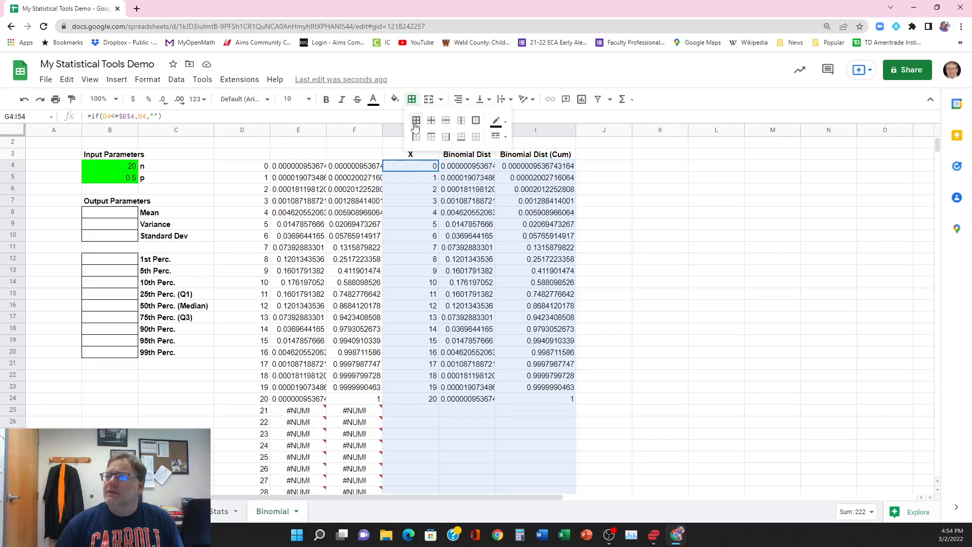
{"action": "left_click", "coordinate": [415, 122]}
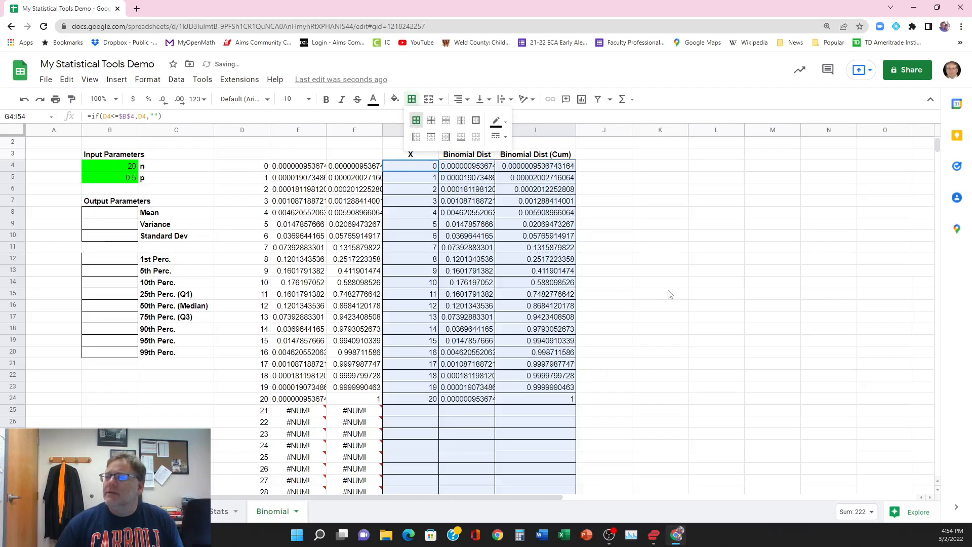
{"action": "left_click", "coordinate": [607, 305]}
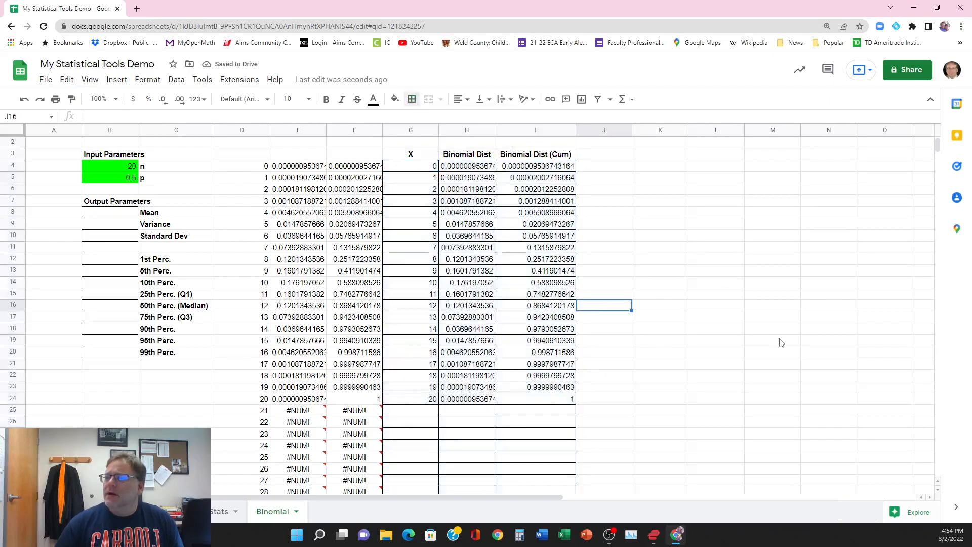
Step: Add a thick outer border around the table range G4:I54
{"action": "left_click_drag", "start_coordinate": [410, 167], "coordinate": [520, 367]}
{"action": "scroll", "coordinate": [691, 384], "scroll_direction": "up", "scroll_amount": 5}
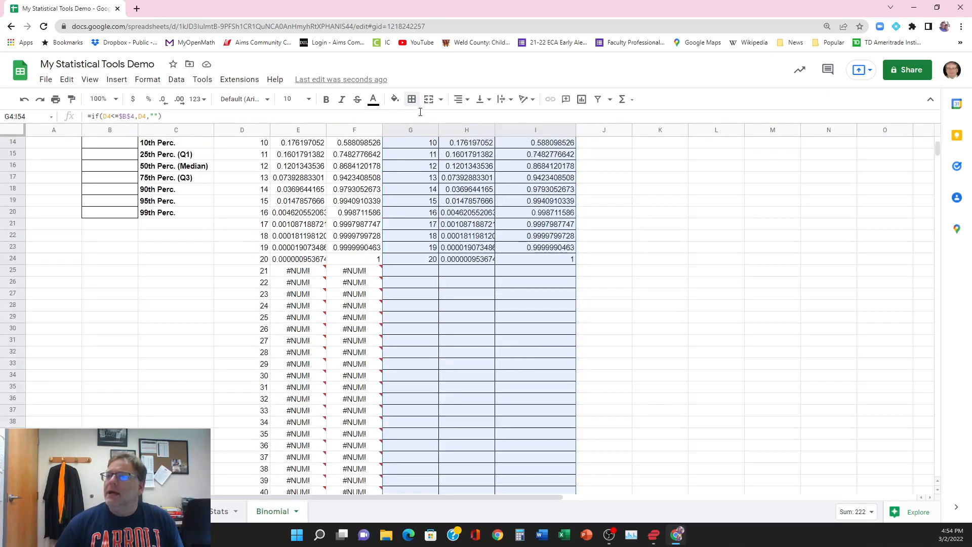
{"action": "left_click", "coordinate": [411, 99]}
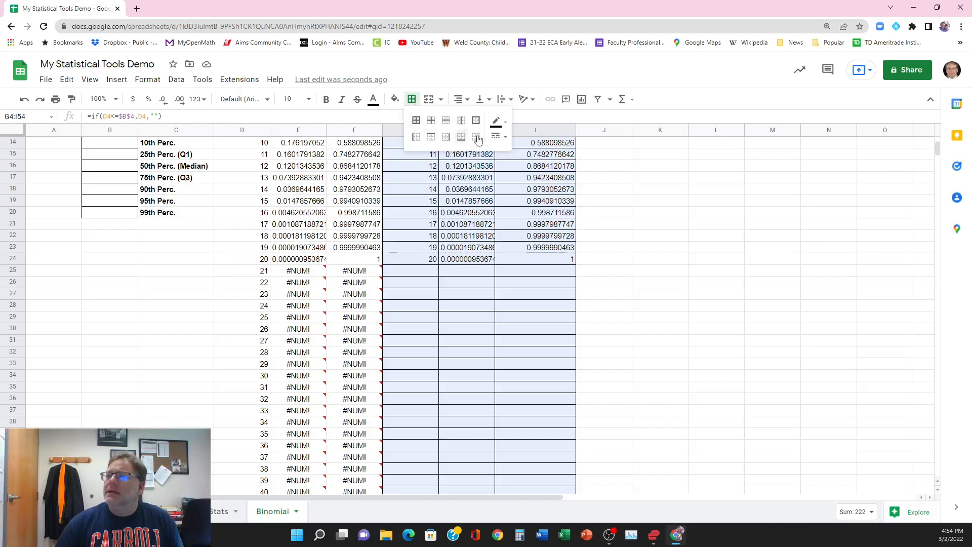
{"action": "left_click", "coordinate": [498, 137]}
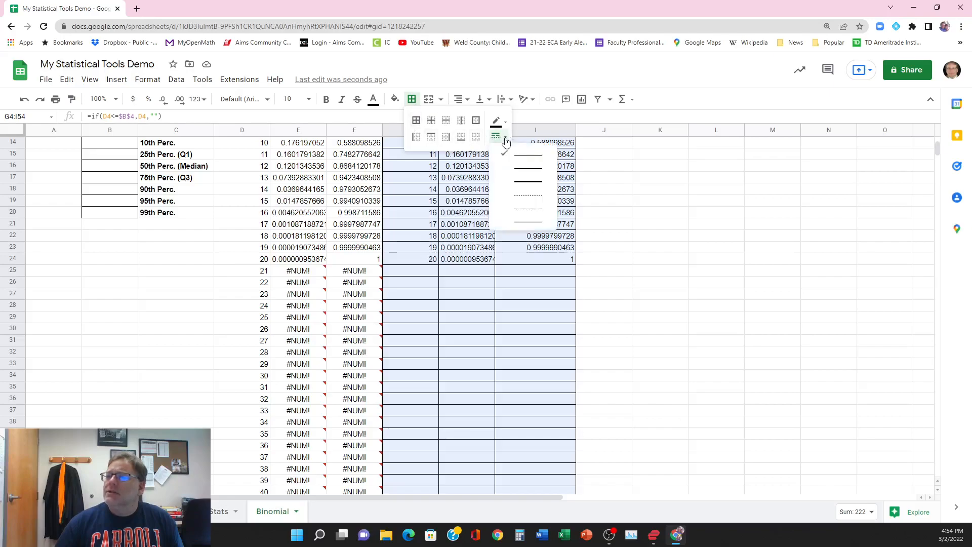
{"action": "left_click", "coordinate": [523, 182]}
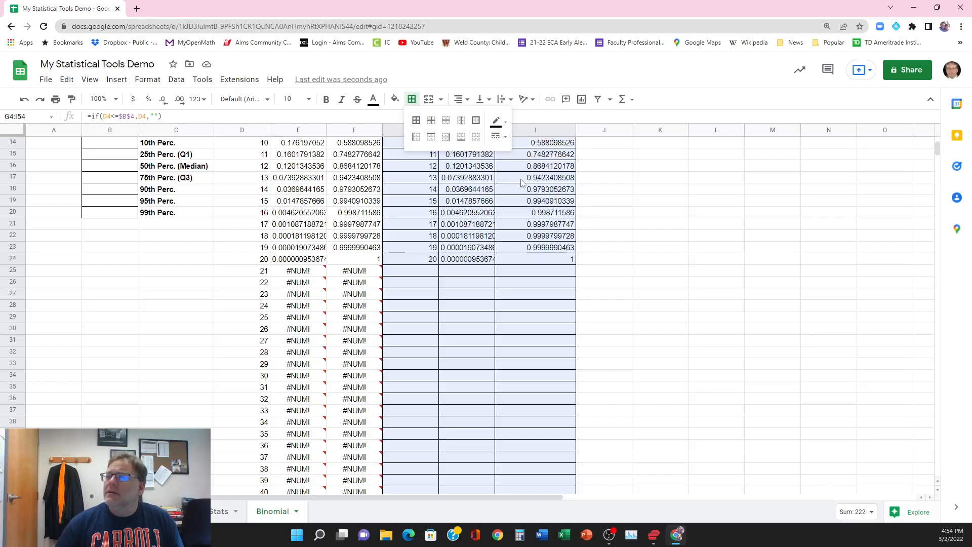
{"action": "left_click", "coordinate": [476, 120]}
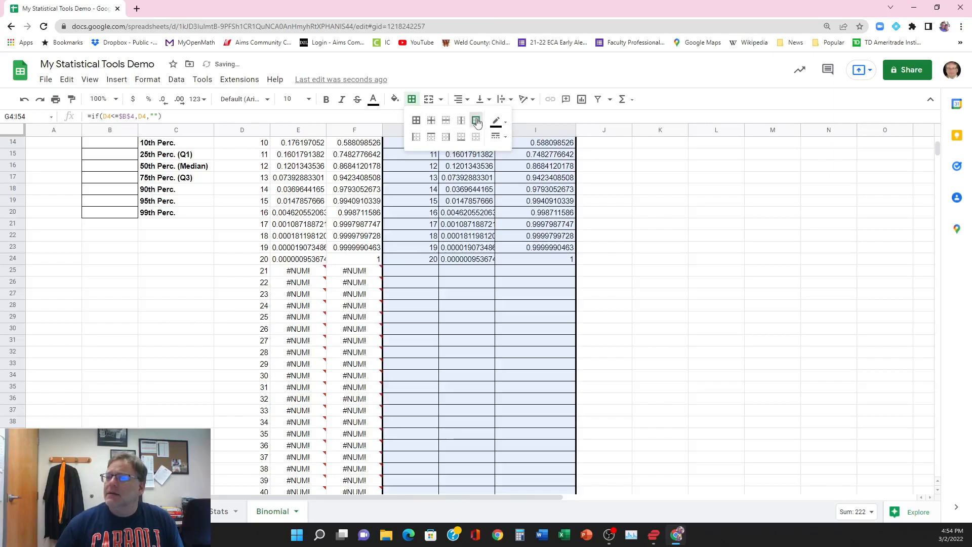
{"action": "left_click", "coordinate": [660, 296]}
{"action": "scroll", "coordinate": [660, 299], "scroll_direction": "up", "scroll_amount": 5}
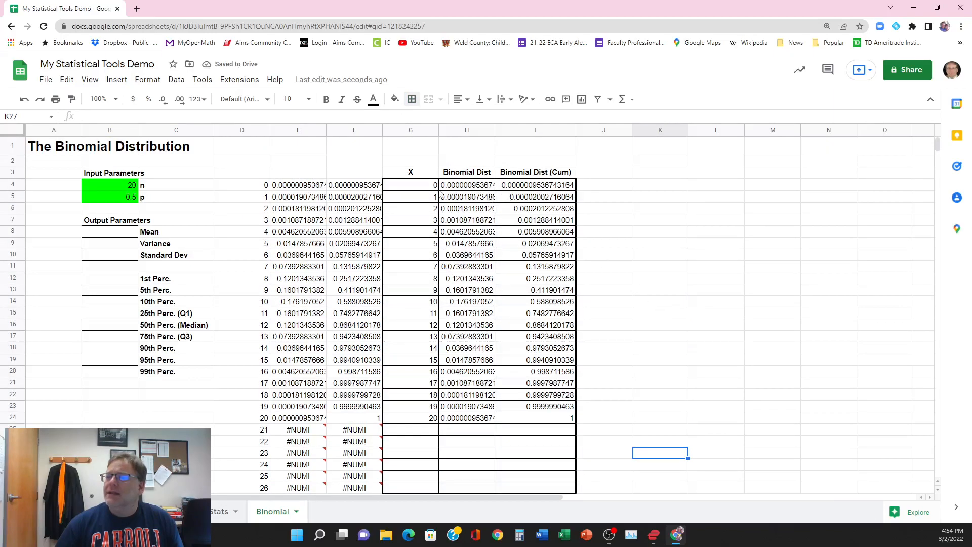
Step: Set the text color of the helper cells D4:F54 to white to hide their contents
{"action": "left_click", "coordinate": [420, 185]}
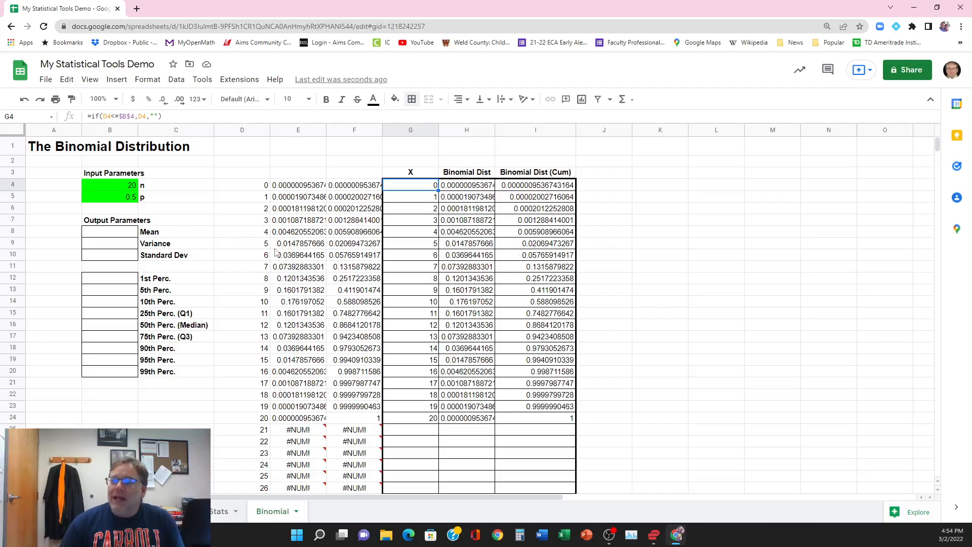
{"action": "mouse_move", "coordinate": [242, 187]}
{"action": "left_mouse_down"}
{"action": "mouse_move", "coordinate": [333, 210]}
{"action": "mouse_move", "coordinate": [351, 431]}
{"action": "mouse_move", "coordinate": [343, 535]}
{"action": "mouse_move", "coordinate": [347, 319]}
{"action": "left_mouse_up"}
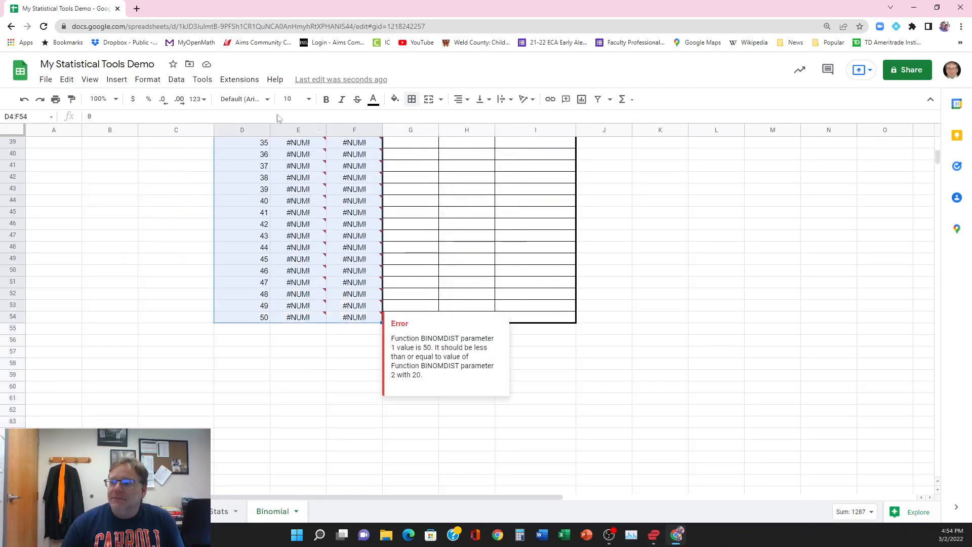
{"action": "left_click", "coordinate": [374, 100]}
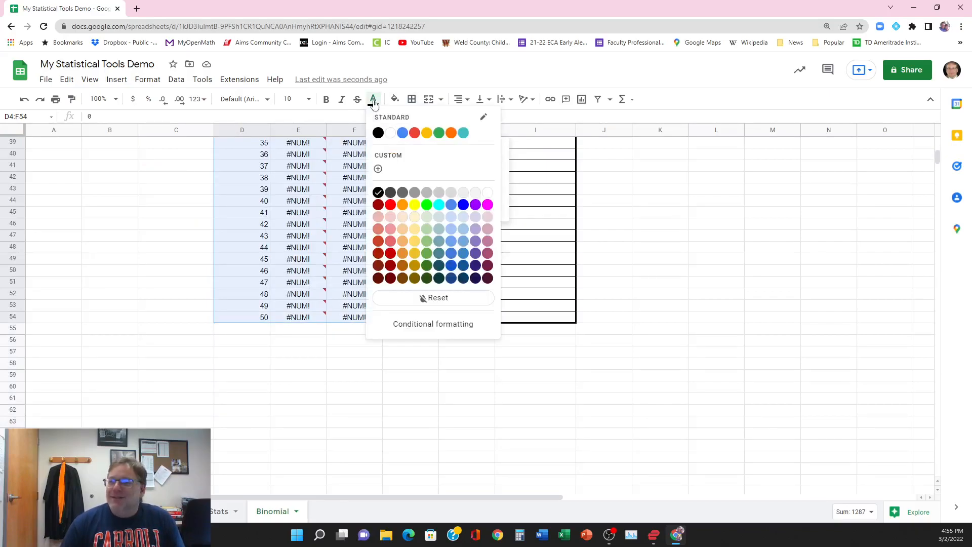
{"action": "left_click", "coordinate": [487, 193]}
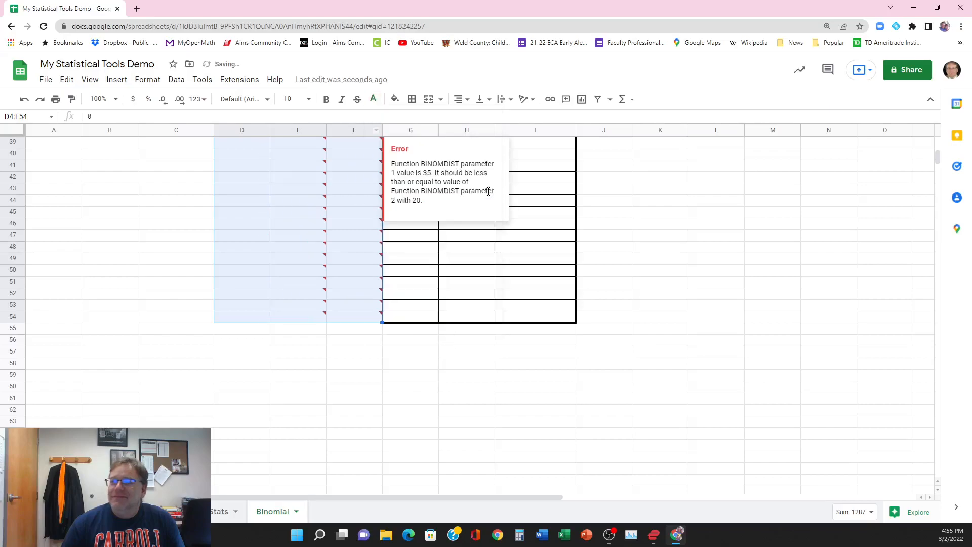
{"action": "left_click", "coordinate": [283, 400]}
{"action": "scroll", "coordinate": [284, 405], "scroll_direction": "up", "scroll_amount": 10}
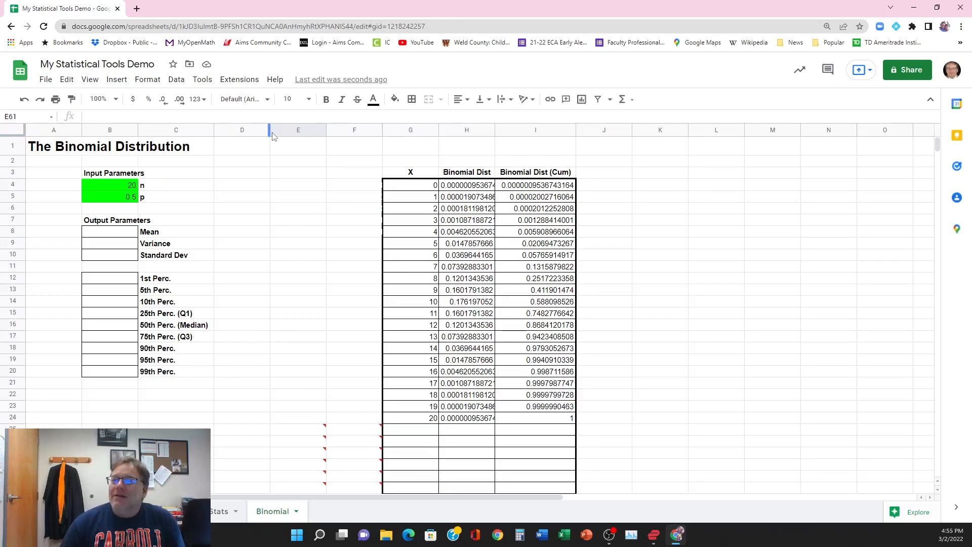
Step: Narrow helper columns D, E and F so the probability table sits closer to the parameter labels
{"action": "left_click_drag", "start_coordinate": [269, 130], "coordinate": [246, 133]}
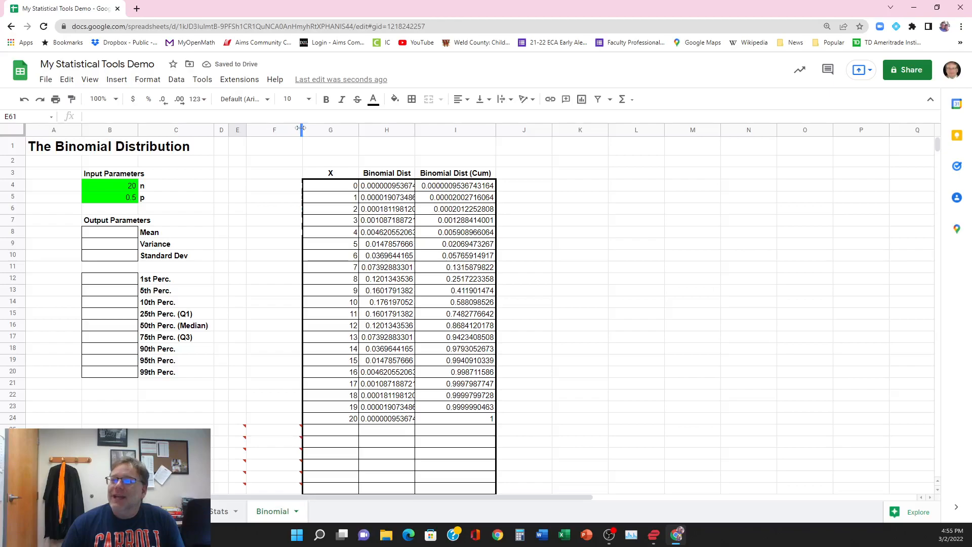
{"action": "left_click_drag", "start_coordinate": [302, 130], "coordinate": [262, 131]}
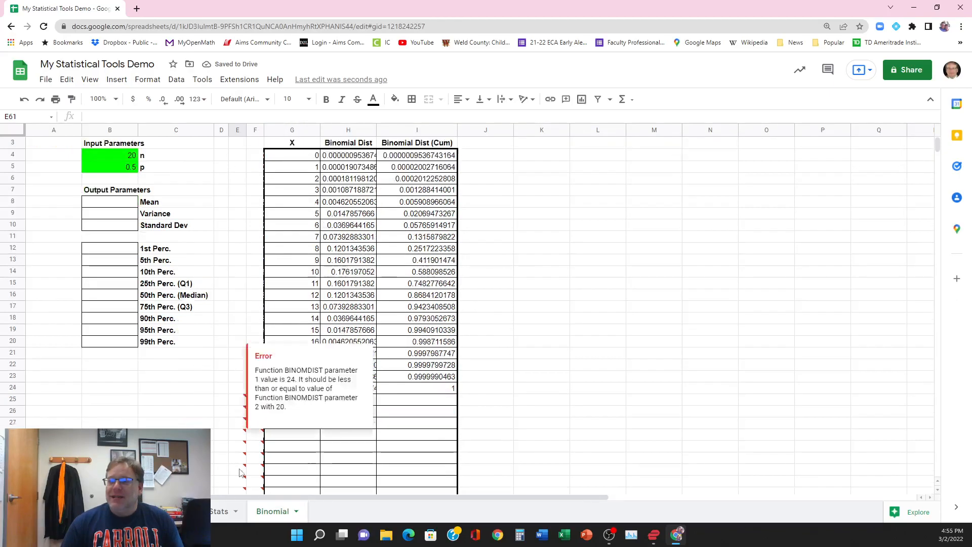
{"action": "scroll", "coordinate": [238, 476], "scroll_direction": "down", "scroll_amount": 5}
{"action": "scroll", "coordinate": [240, 472], "scroll_direction": "up", "scroll_amount": 5}
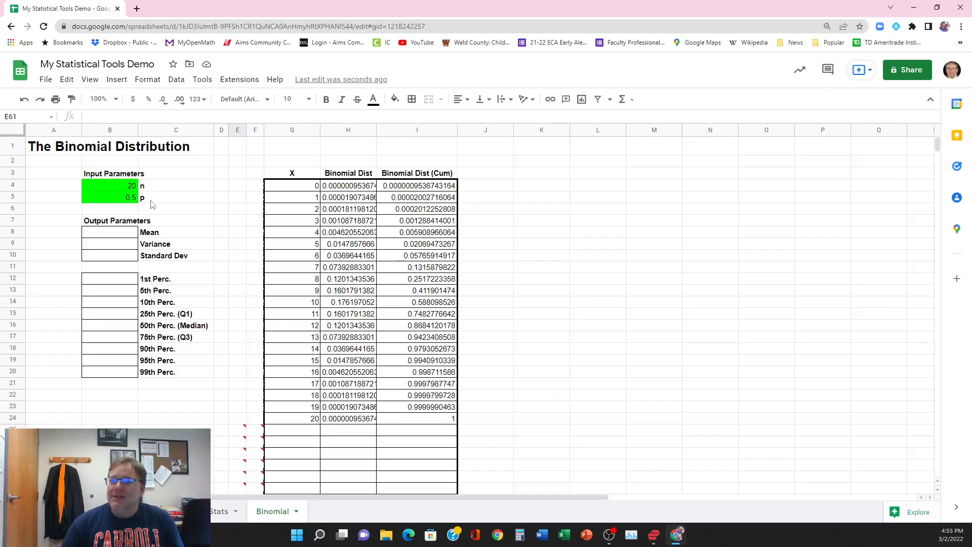
Step: Set n in B4 to 30 and check how far down the probability table fills
{"action": "left_click", "coordinate": [120, 188]}
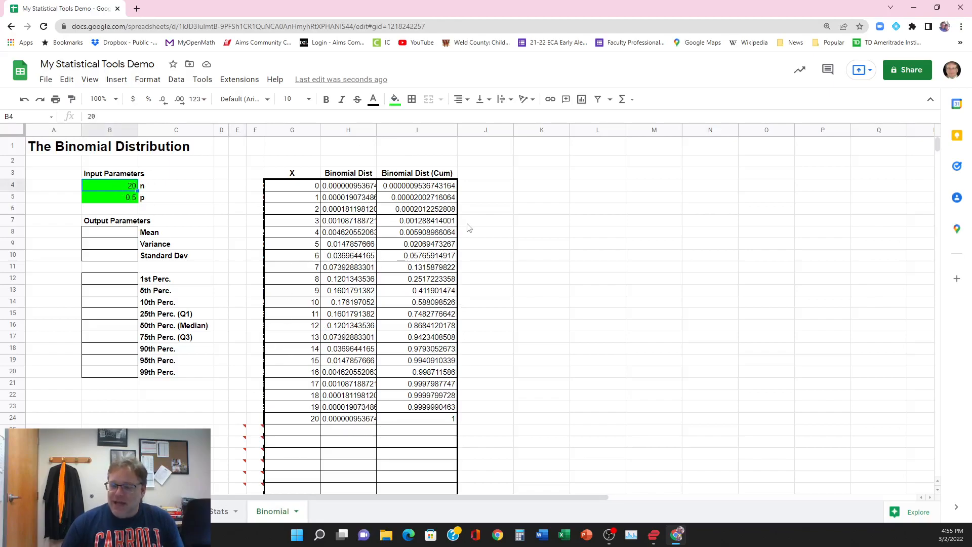
{"action": "type", "text": "30"}
{"action": "key", "text": "Return"}
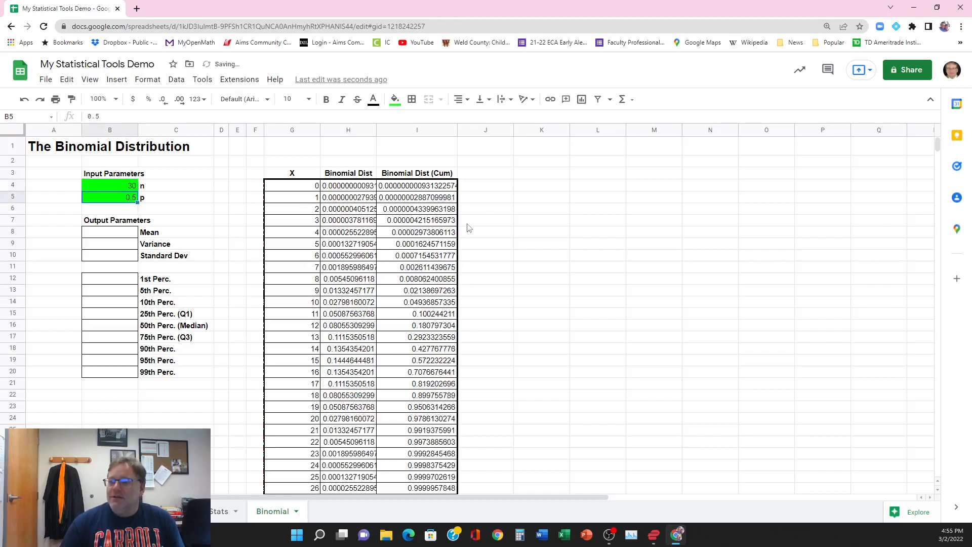
{"action": "scroll", "coordinate": [433, 249], "scroll_direction": "down", "scroll_amount": 6}
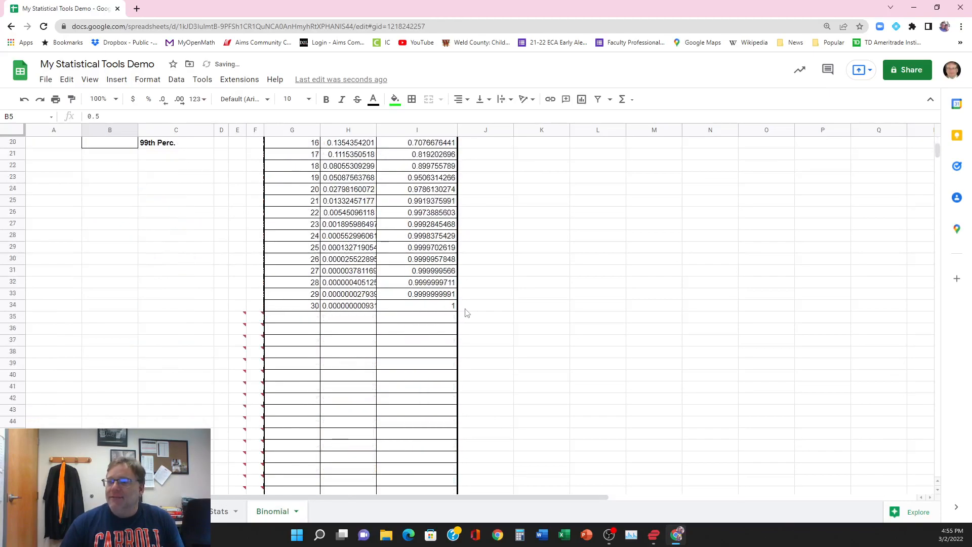
{"action": "scroll", "coordinate": [393, 345], "scroll_direction": "up", "scroll_amount": 6}
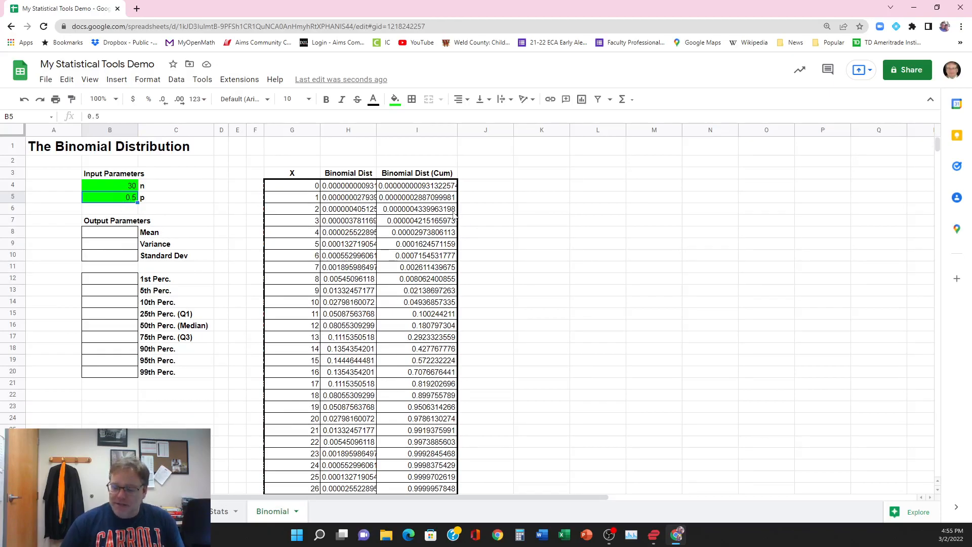
Step: Set p in B5 to .2 and check the recalculated probabilities down the table
{"action": "type", "text": ".2"}
{"action": "key", "text": "Return"}
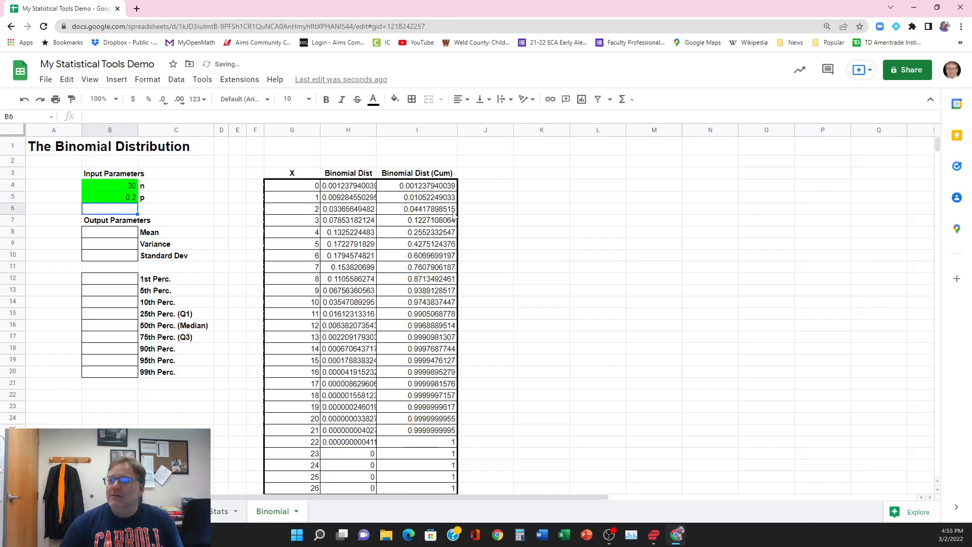
{"action": "scroll", "coordinate": [364, 360], "scroll_direction": "down", "scroll_amount": 3}
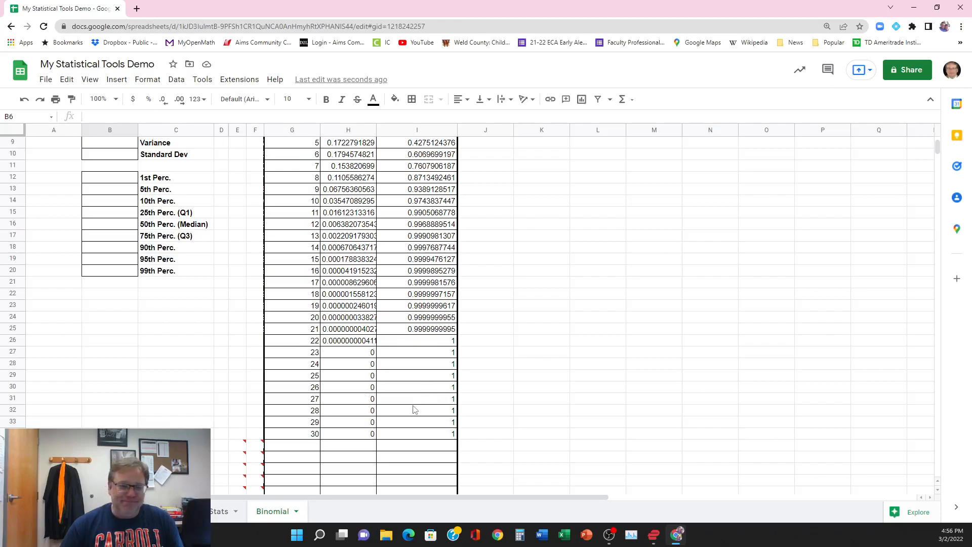
{"action": "scroll", "coordinate": [414, 409], "scroll_direction": "up", "scroll_amount": 3}
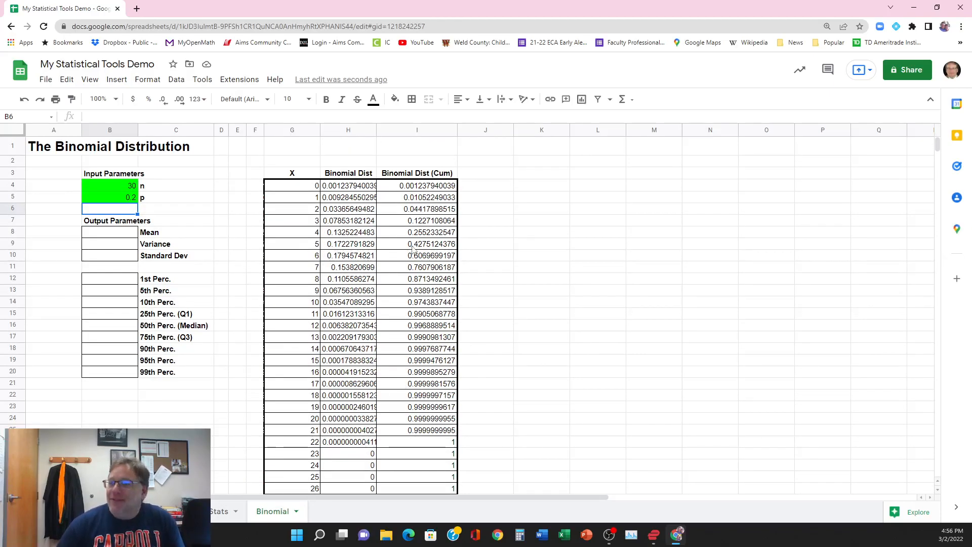
Step: Insert a chart of the X and Binomial Dist columns from range G3:H54
{"action": "left_click_drag", "start_coordinate": [298, 174], "coordinate": [340, 192]}
{"action": "left_click", "coordinate": [293, 174]}
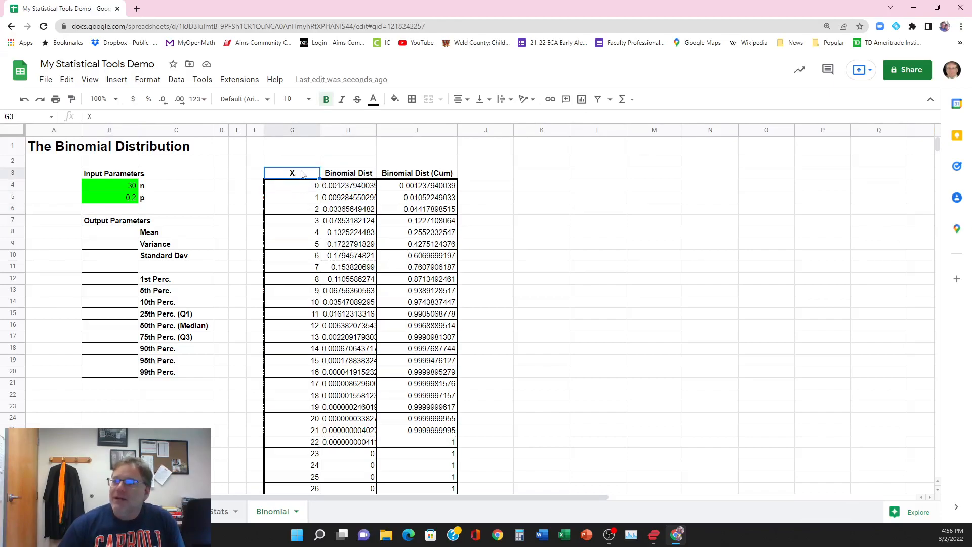
{"action": "left_click_drag", "start_coordinate": [305, 175], "coordinate": [332, 378]}
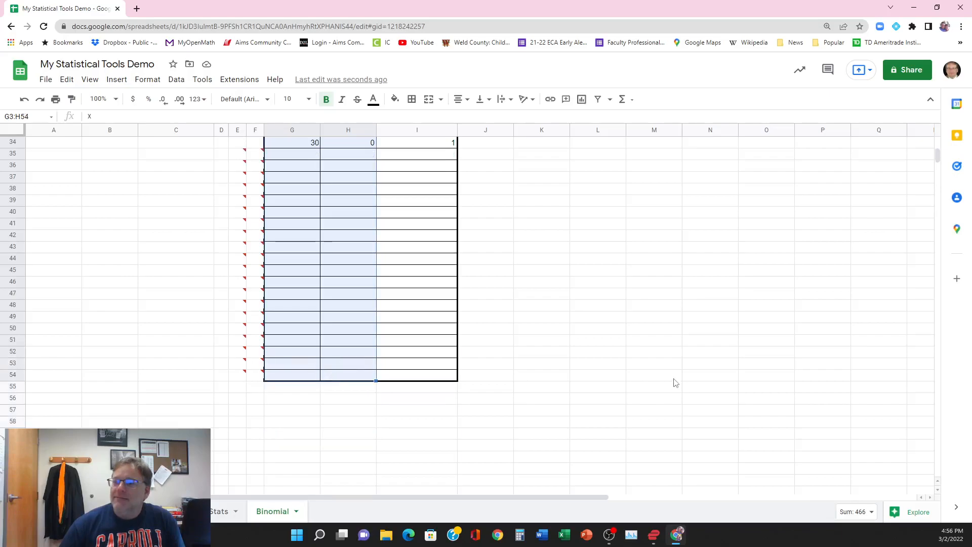
{"action": "left_click", "coordinate": [117, 80]}
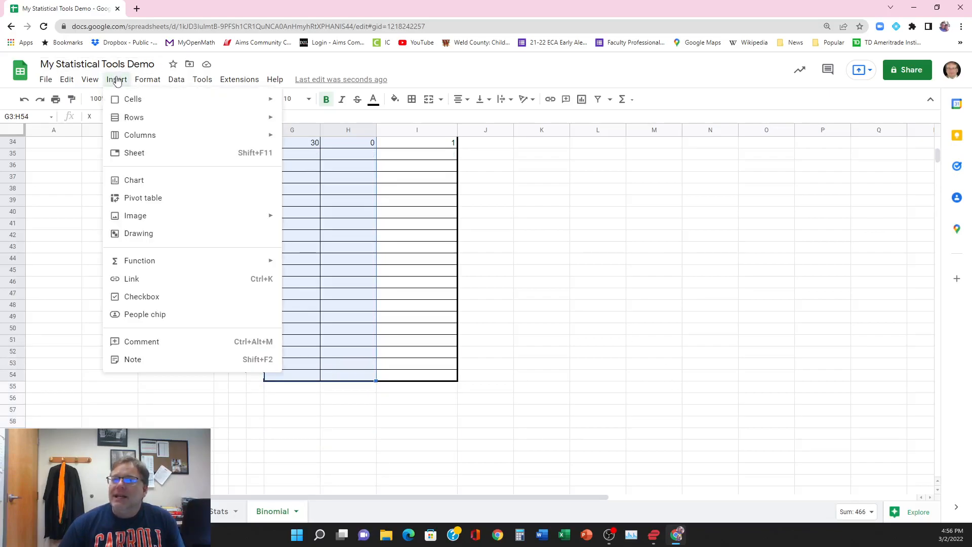
{"action": "left_click", "coordinate": [149, 181]}
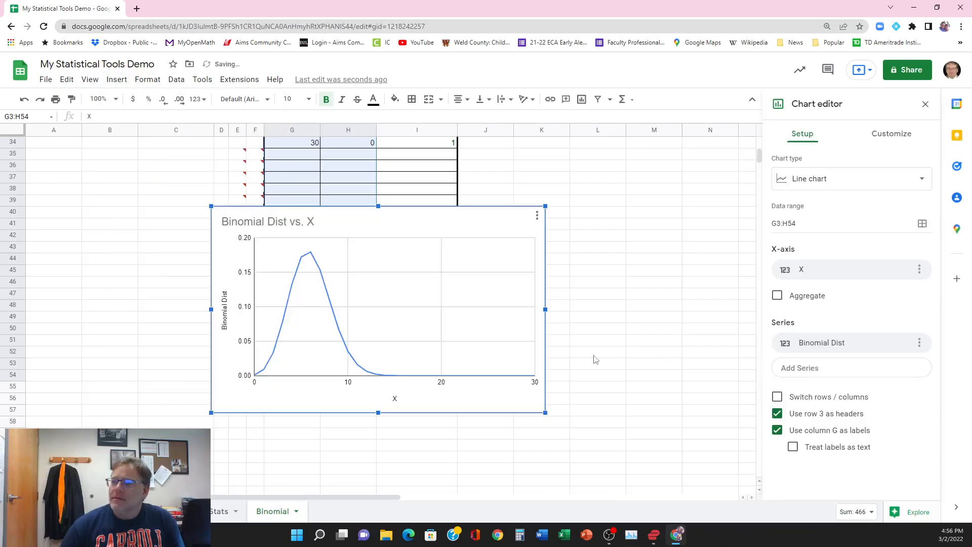
Step: Move the chart beside the probability table so its upper edge lines up with header row 3, starting in column J
{"action": "left_click_drag", "start_coordinate": [393, 215], "coordinate": [622, 202]}
{"action": "scroll", "coordinate": [630, 362], "scroll_direction": "up", "scroll_amount": 3}
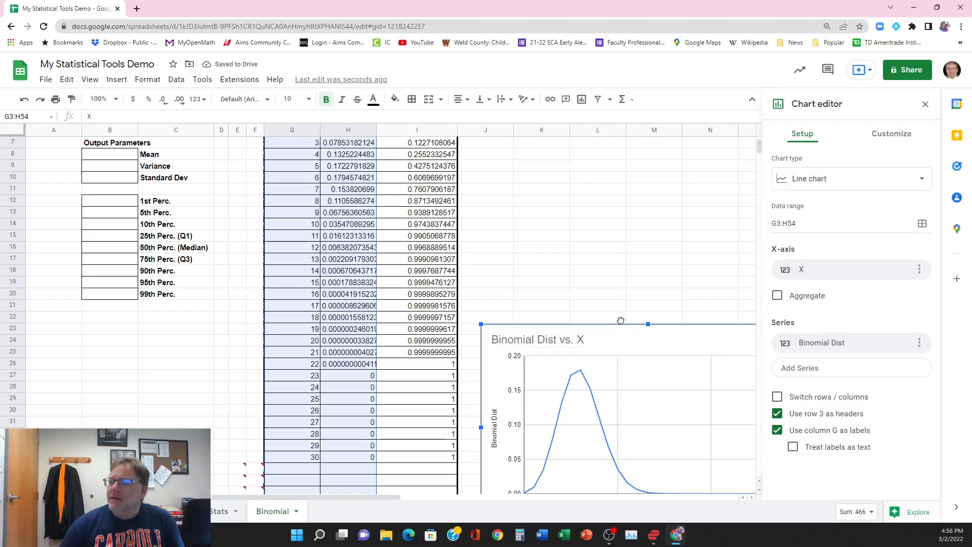
{"action": "left_click_drag", "start_coordinate": [622, 335], "coordinate": [613, 159]}
{"action": "scroll", "coordinate": [613, 167], "scroll_direction": "up", "scroll_amount": 2}
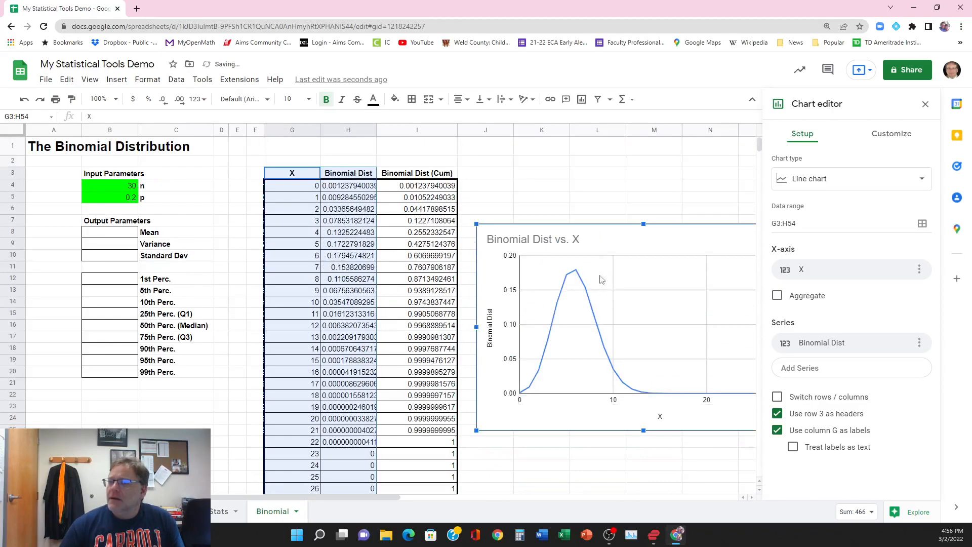
{"action": "left_click_drag", "start_coordinate": [611, 226], "coordinate": [608, 167]}
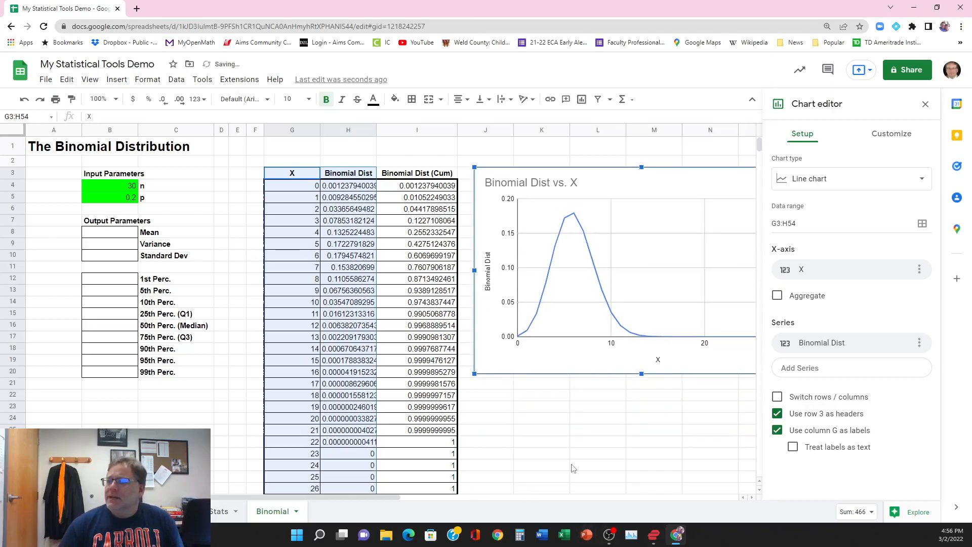
Step: Change the chart type to the suggested column chart of Binomial Dist vs. X
{"action": "left_click_drag", "start_coordinate": [381, 498], "coordinate": [413, 499]}
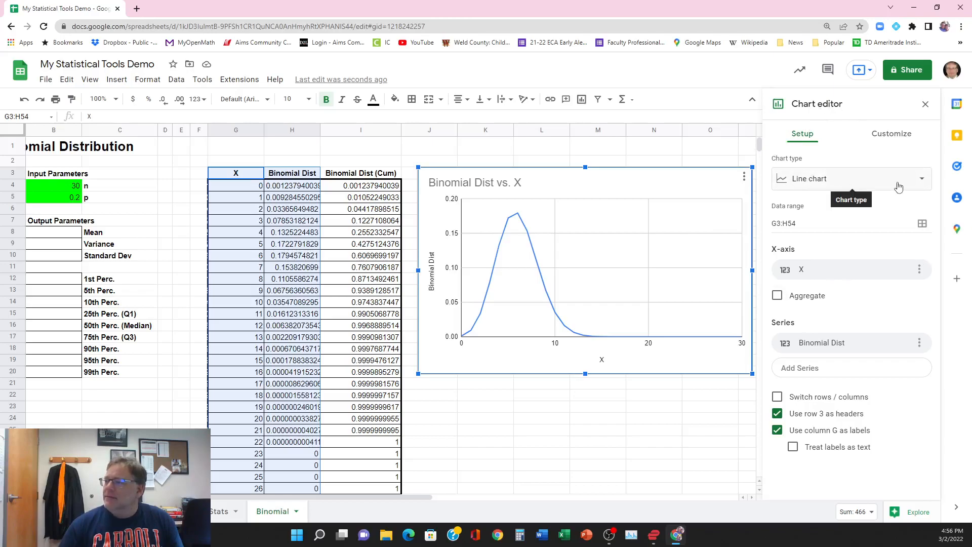
{"action": "left_click", "coordinate": [923, 180]}
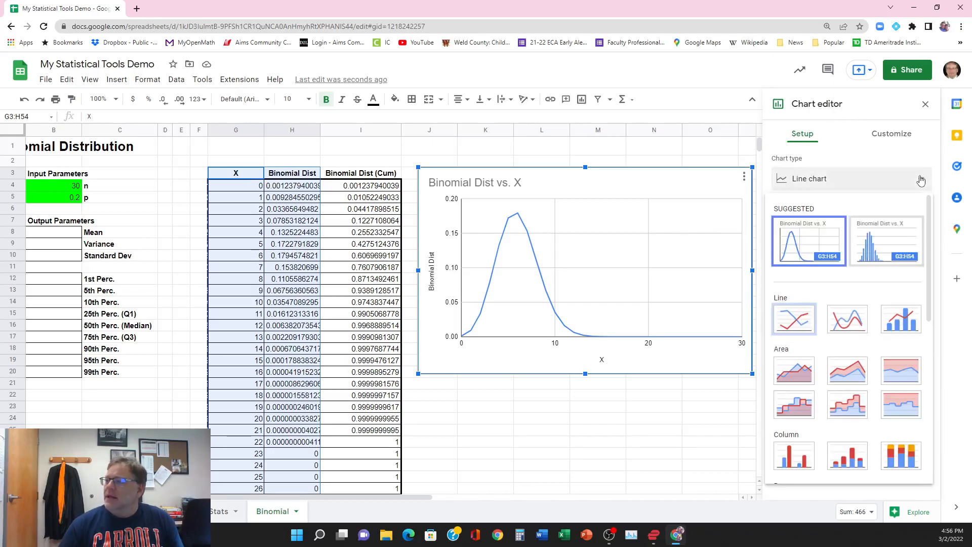
{"action": "left_click", "coordinate": [881, 245]}
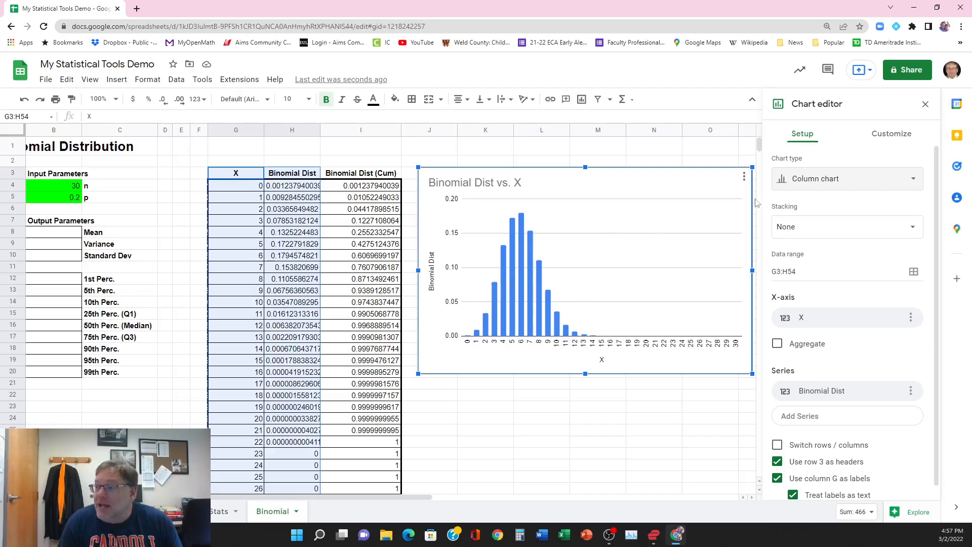
Step: Switch the chart to a line chart for comparison and set it back to the suggested column chart
{"action": "left_click", "coordinate": [916, 183]}
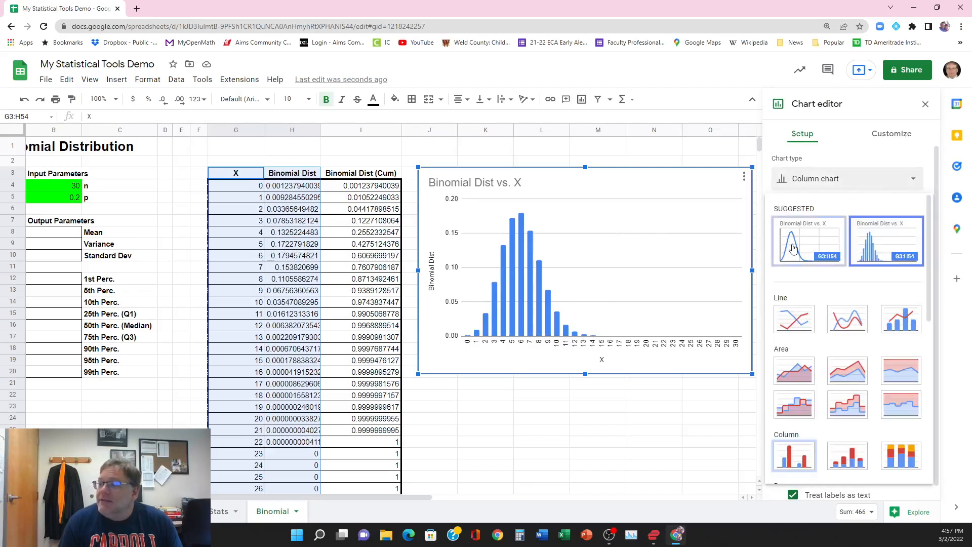
{"action": "left_click", "coordinate": [795, 371]}
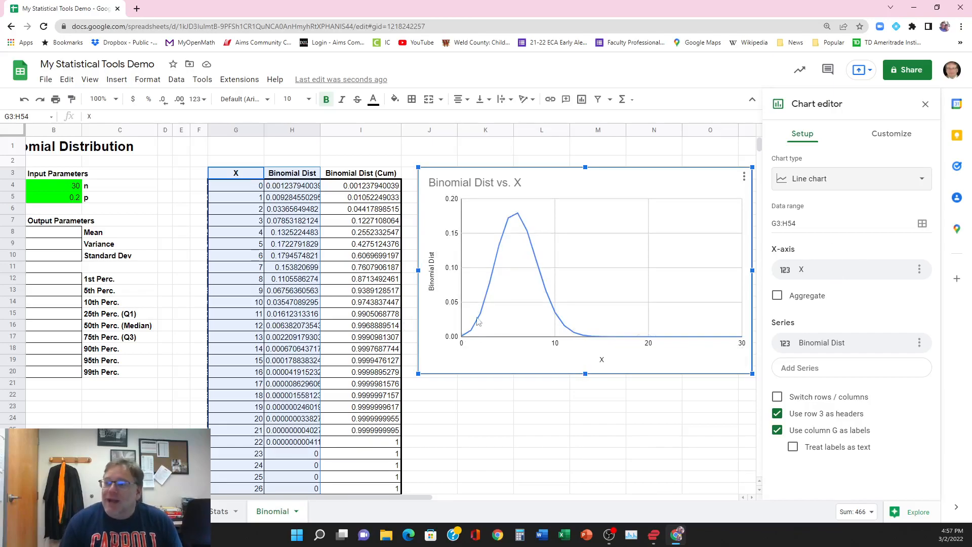
{"action": "left_click", "coordinate": [847, 183]}
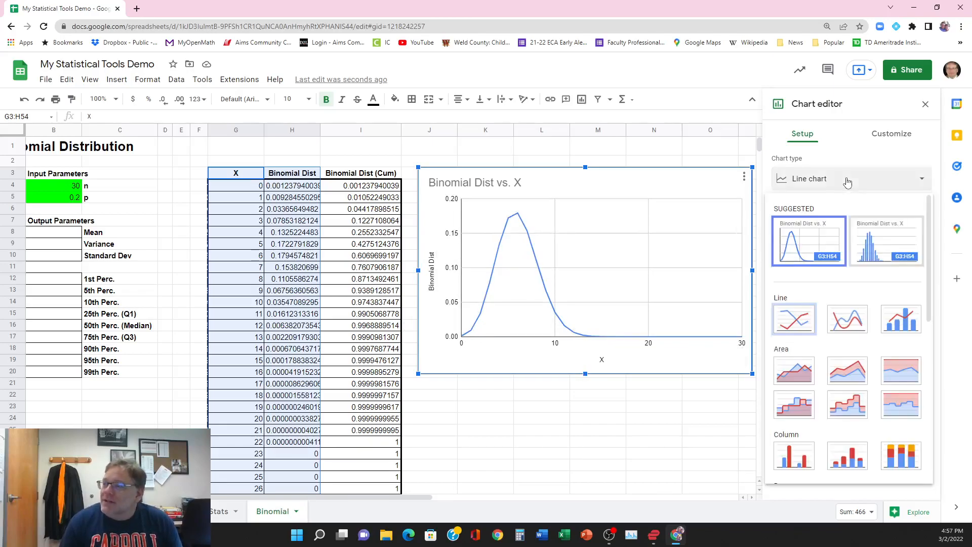
{"action": "left_click", "coordinate": [891, 244]}
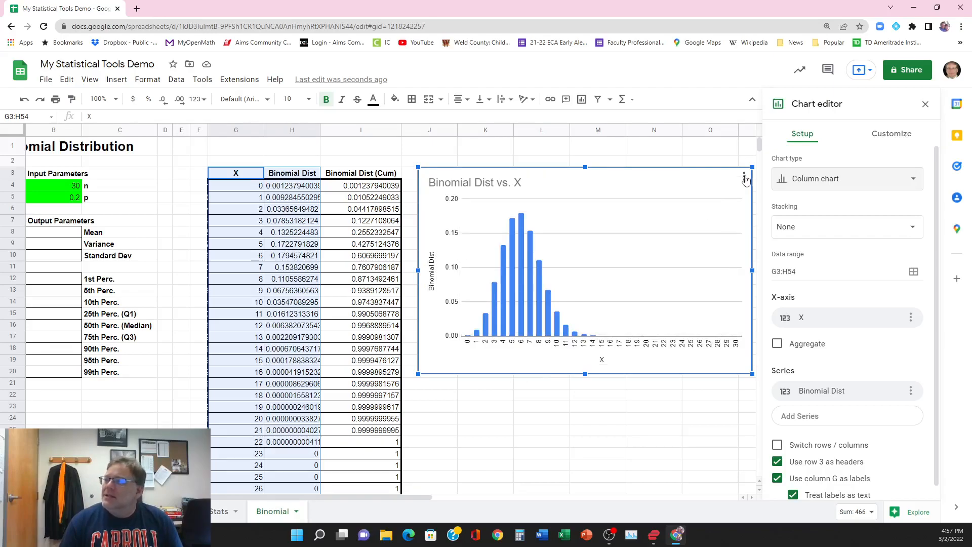
Step: Change the chart title to "Binomial Distribution"
{"action": "left_click", "coordinate": [910, 181]}
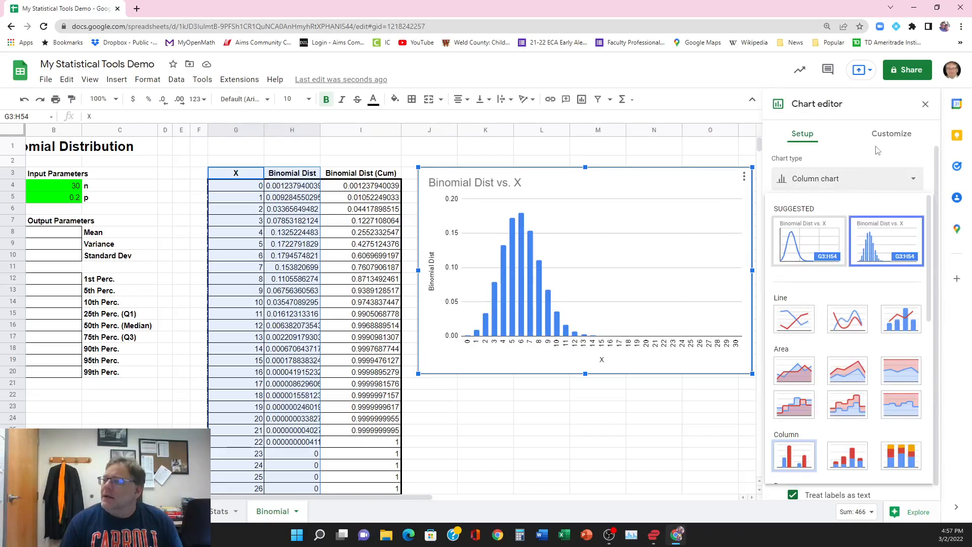
{"action": "left_click", "coordinate": [893, 137]}
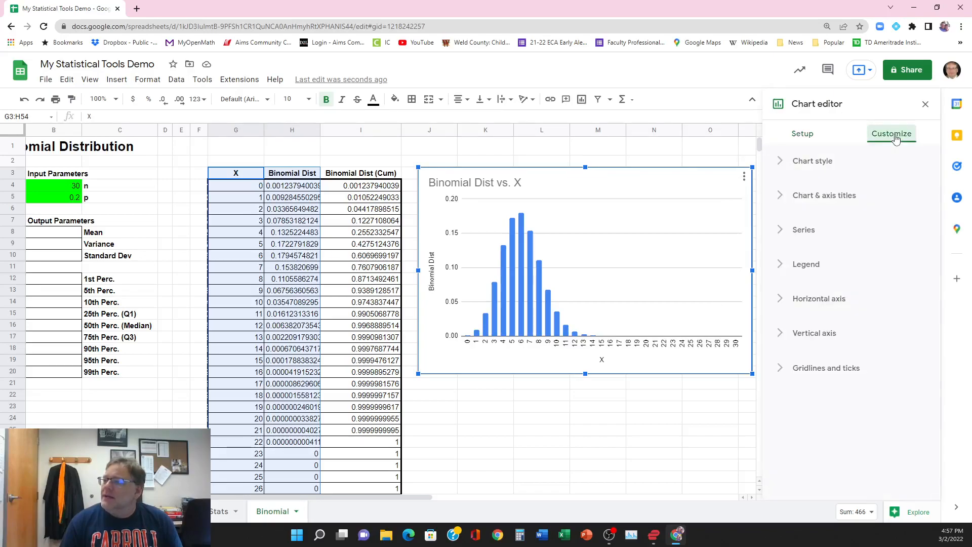
{"action": "left_click", "coordinate": [815, 198]}
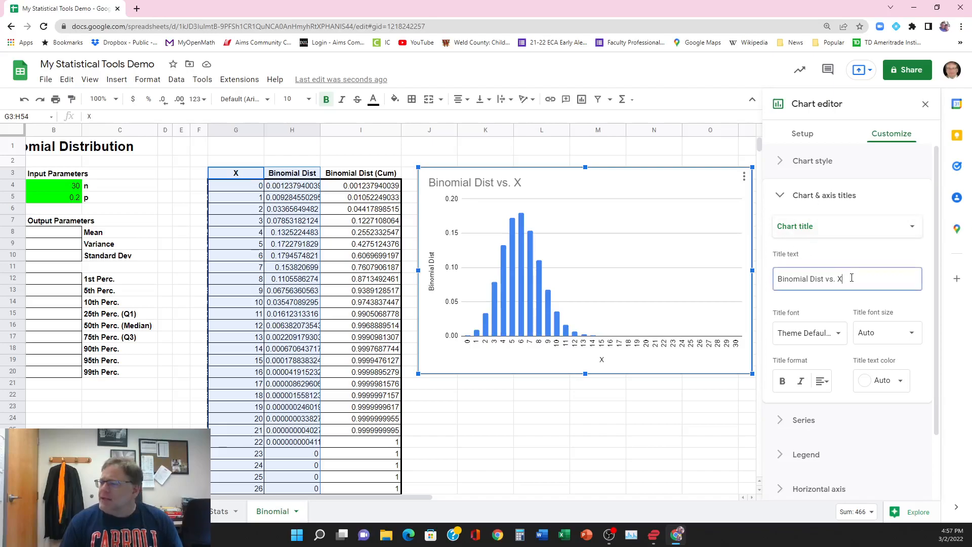
{"action": "left_click", "coordinate": [802, 278]}
{"action": "left_click_drag", "start_coordinate": [840, 279], "coordinate": [825, 279]}
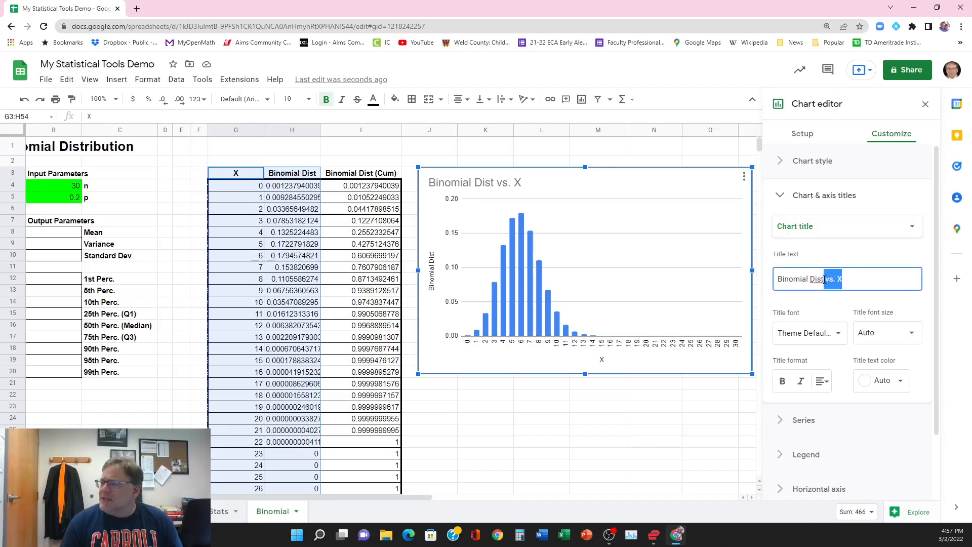
{"action": "type", "text": "ribution"}
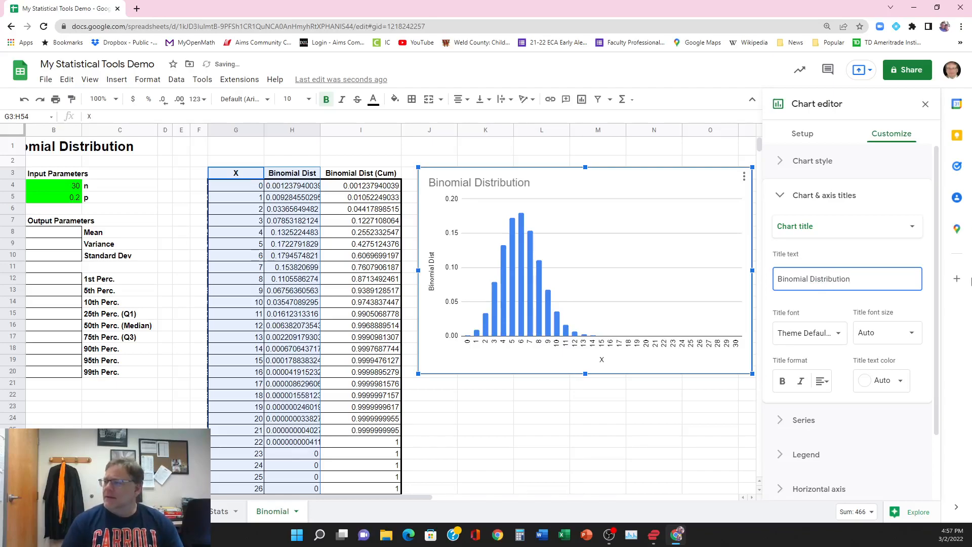
Step: Set the chart's vertical axis title to "Binomial Distribution" and close the chart editor
{"action": "left_click", "coordinate": [913, 227]}
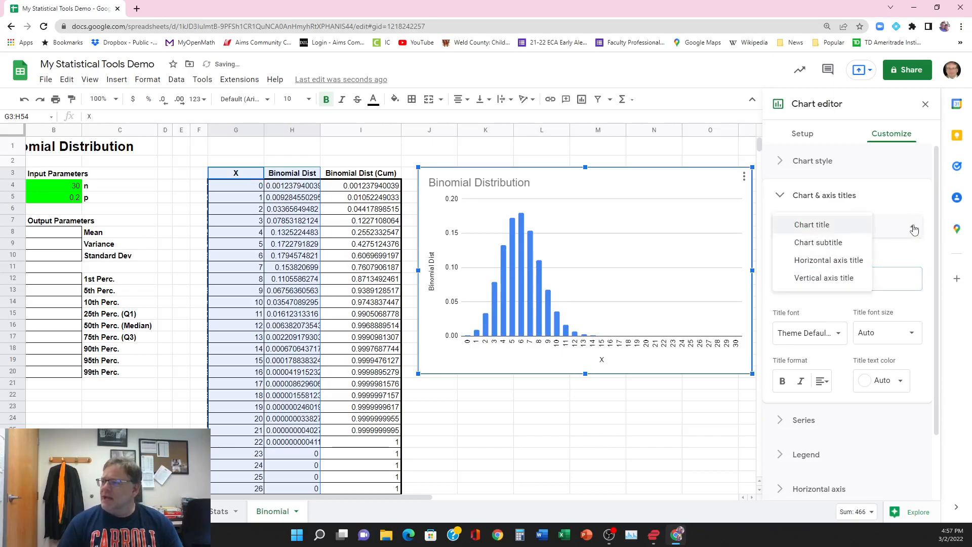
{"action": "left_click", "coordinate": [833, 277]}
{"action": "left_click", "coordinate": [838, 275]}
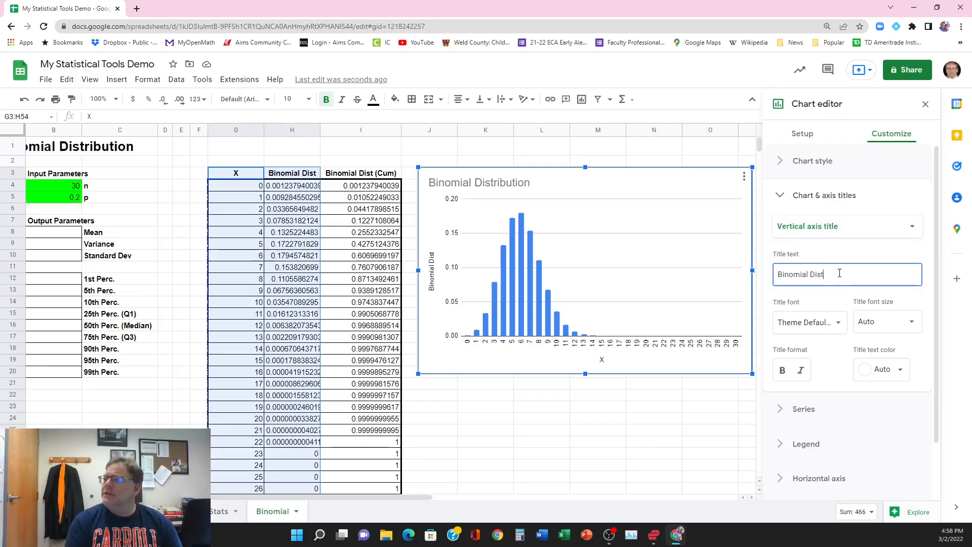
{"action": "type", "text": "ribution"}
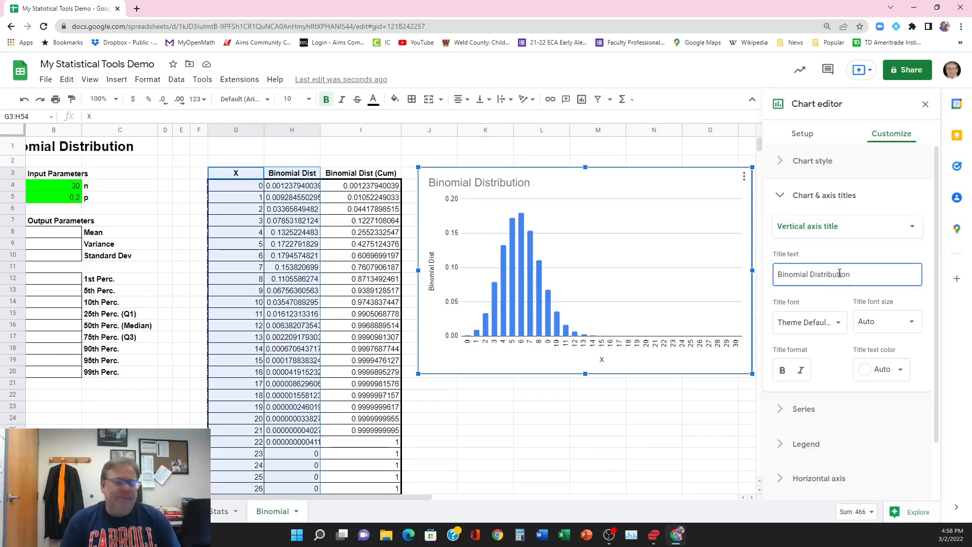
{"action": "left_click", "coordinate": [848, 249]}
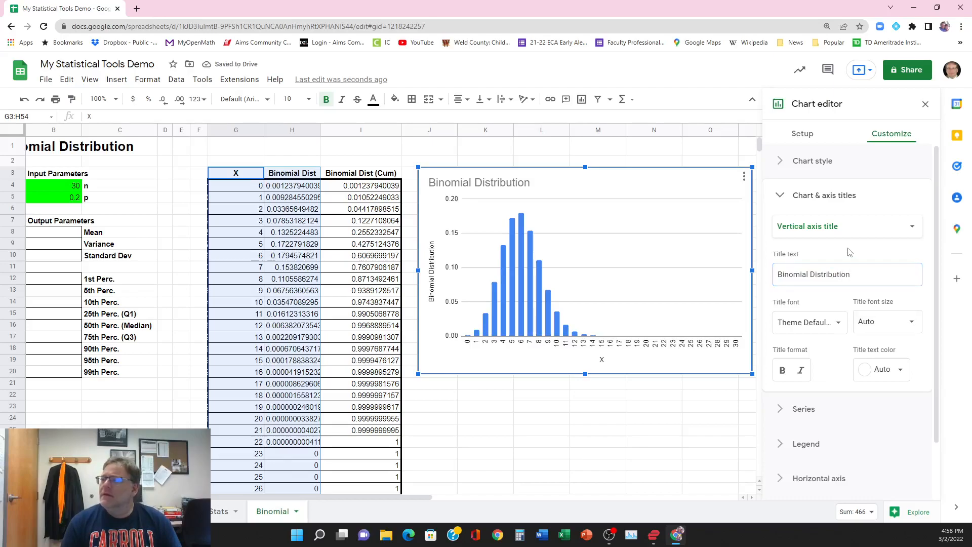
{"action": "left_click", "coordinate": [552, 445]}
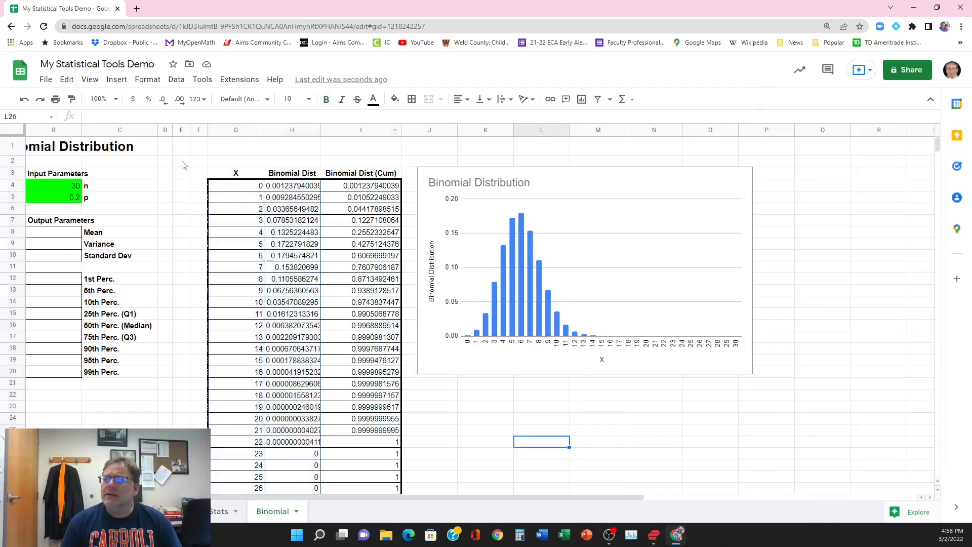
Step: Test how the table and chart follow n by entering 5 and 15 in B4
{"action": "left_click", "coordinate": [165, 161]}
{"action": "left_click", "coordinate": [53, 189]}
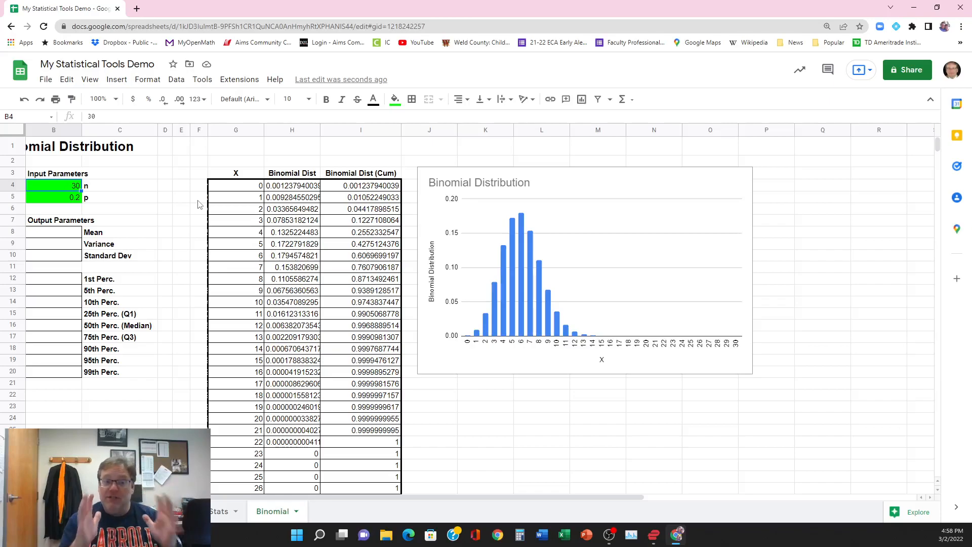
{"action": "type", "text": "5"}
{"action": "key", "text": "Return"}
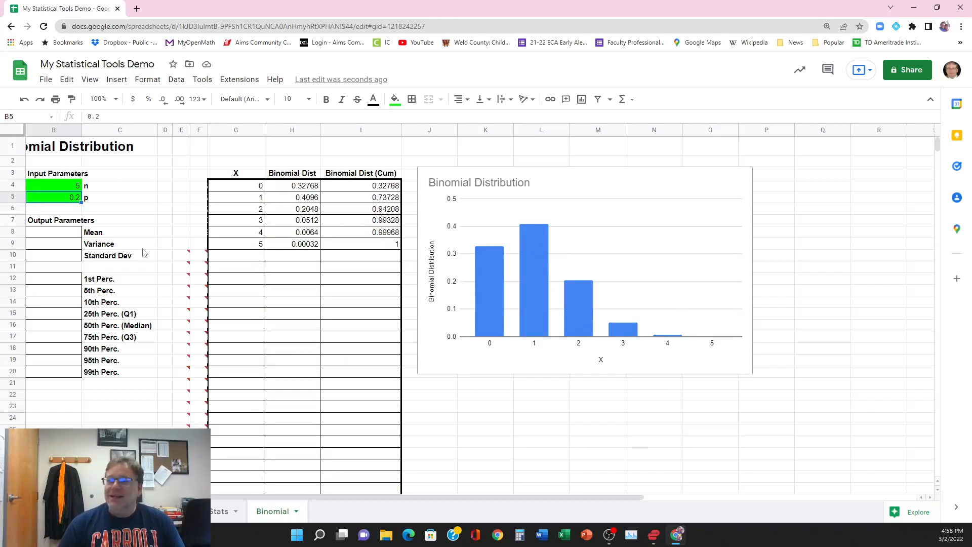
{"action": "left_click", "coordinate": [70, 188]}
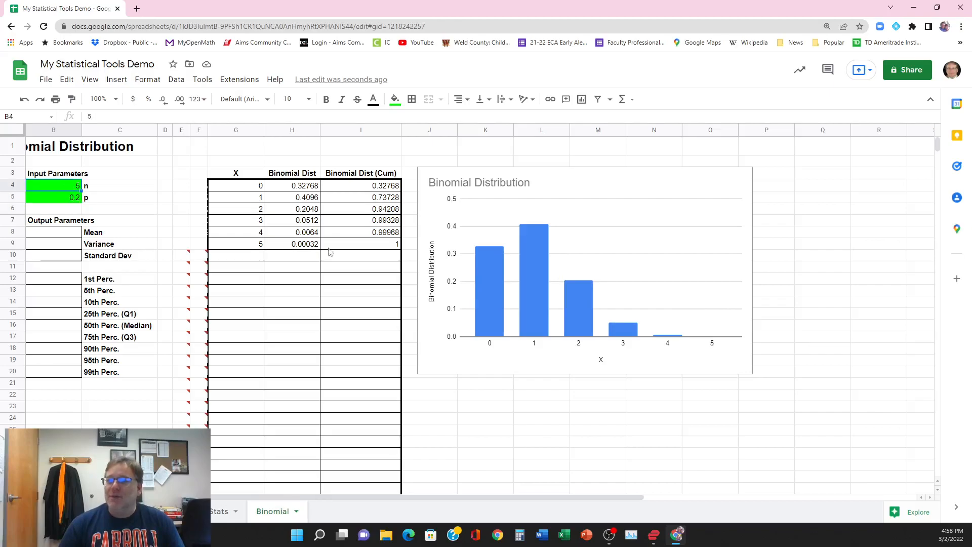
{"action": "type", "text": "15"}
{"action": "key", "text": "Return"}
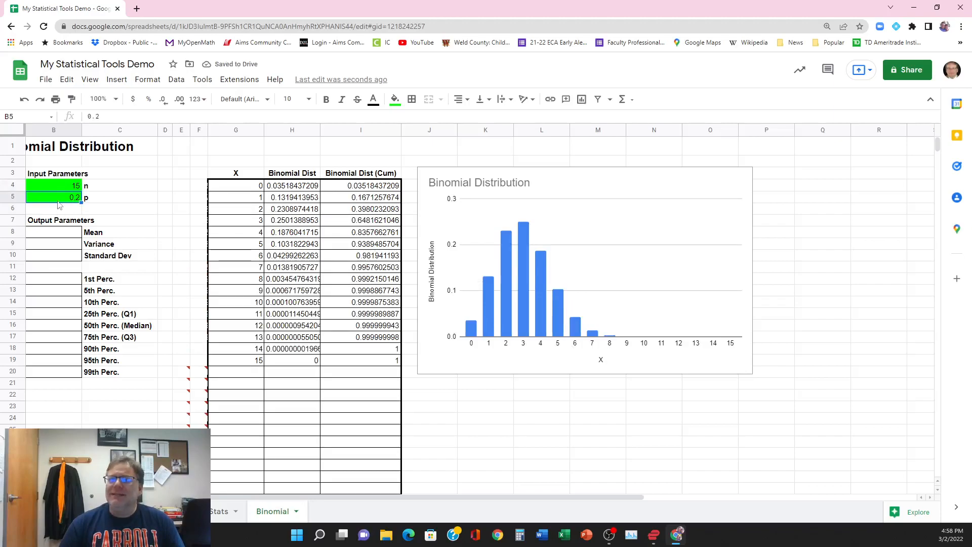
Step: Test the chart with p in B5 set to 0.1 and n in B4 set to 50
{"action": "type", "text": "0.1"}
{"action": "key", "text": "Return"}
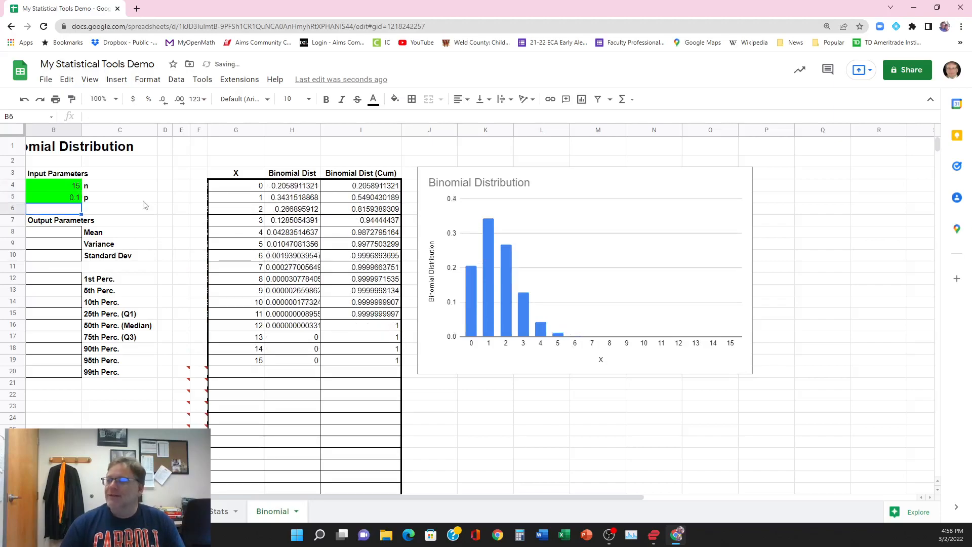
{"action": "left_click", "coordinate": [73, 188]}
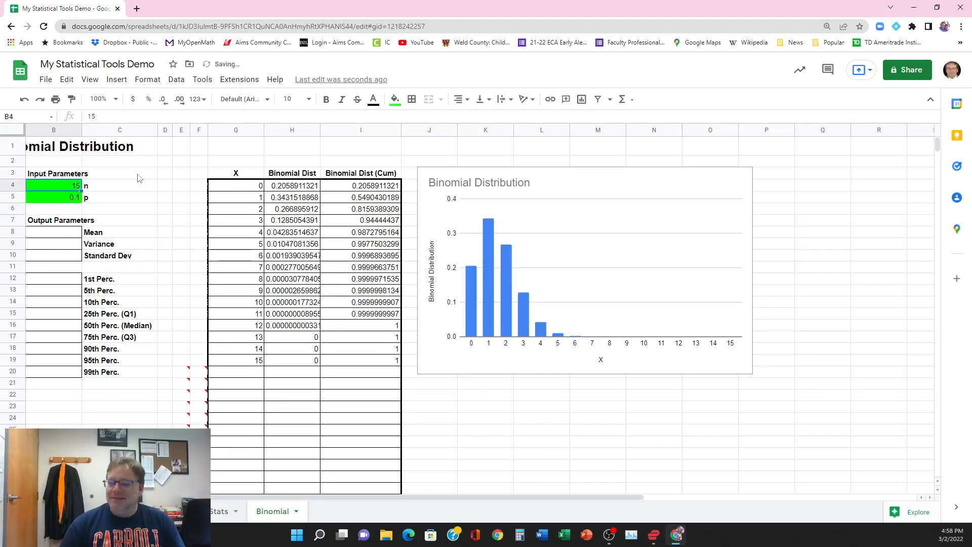
{"action": "type", "text": "50"}
{"action": "key", "text": "Return"}
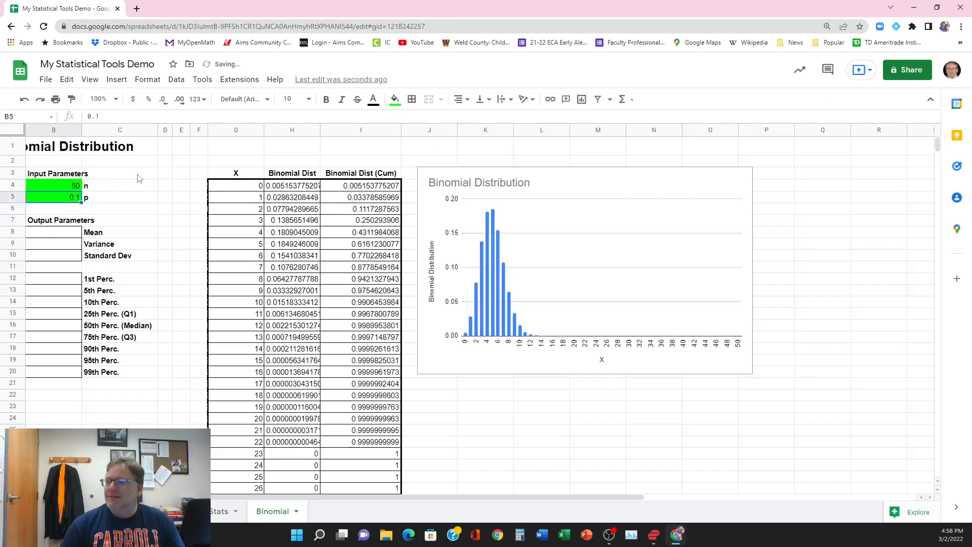
Step: Set n in B4 to 30 and p in B5 to 0.05, and check the shape of the chart
{"action": "left_click", "coordinate": [69, 186]}
{"action": "type", "text": "30"}
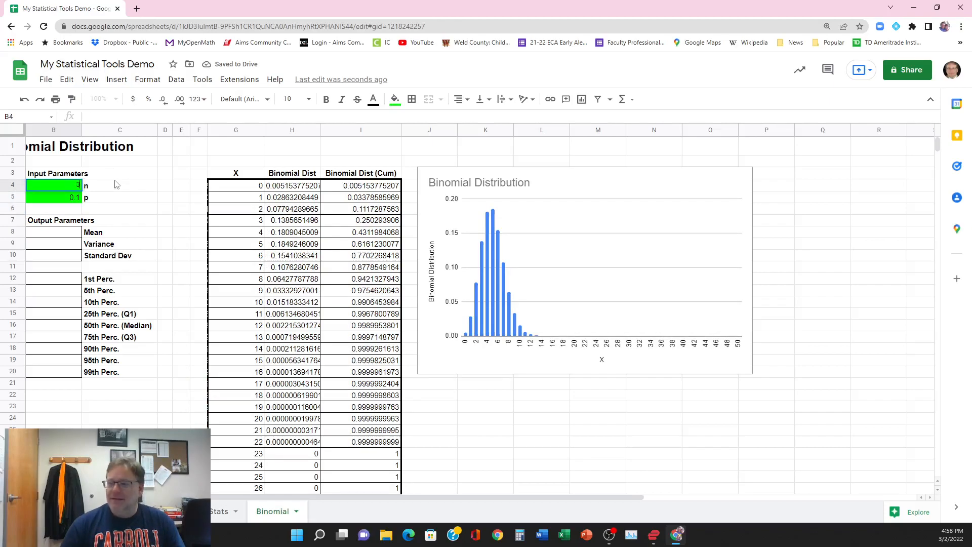
{"action": "key", "text": "Return"}
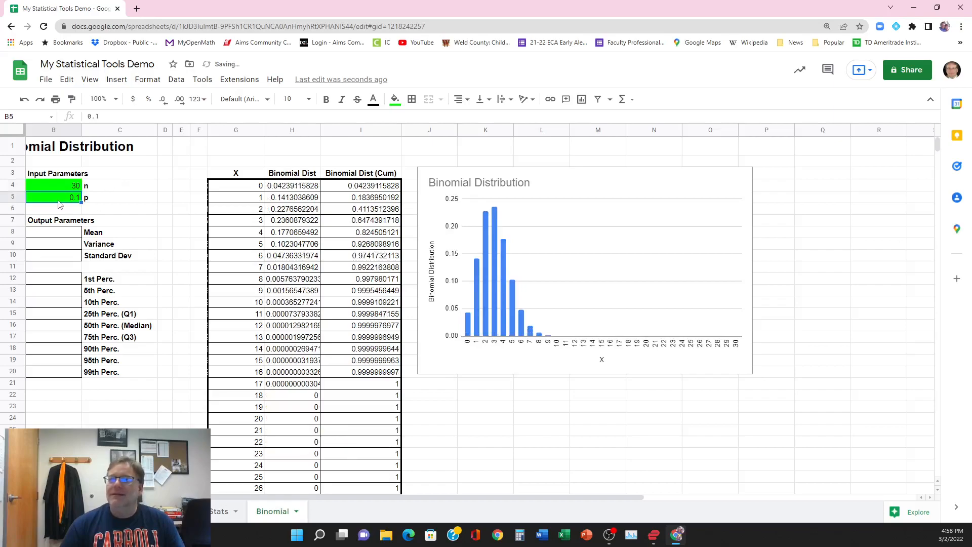
{"action": "type", "text": "0.05"}
{"action": "key", "text": "Return"}
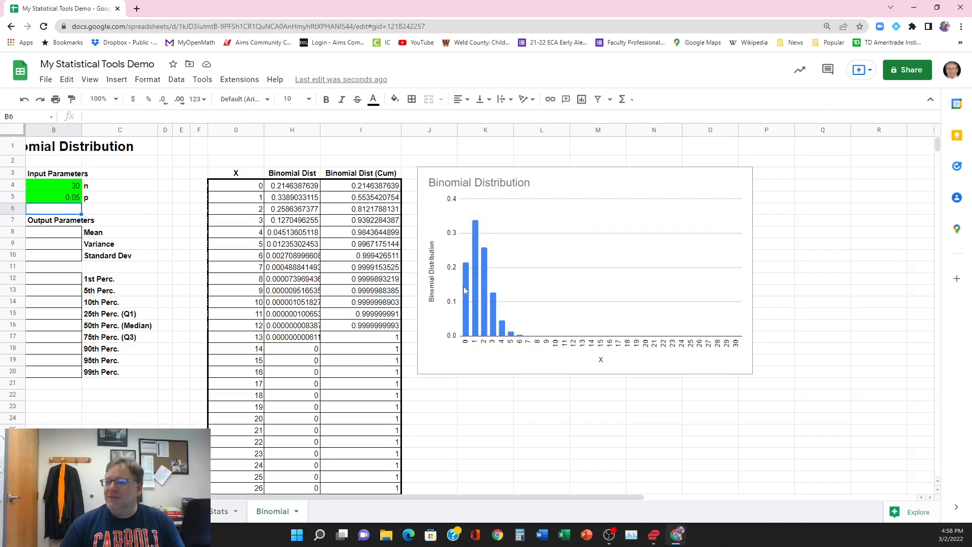
Step: Set p in B5 to 0.2
{"action": "left_click", "coordinate": [61, 201]}
{"action": "type", "text": "0.2"}
{"action": "key", "text": "Return"}
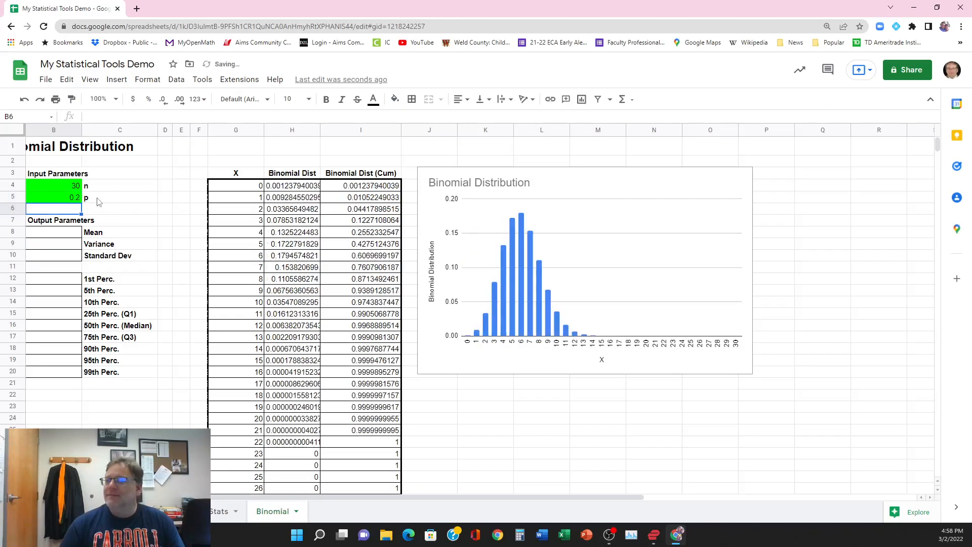
Step: Set n in B4 to 10 and p in B5 to 0.5
{"action": "left_click", "coordinate": [55, 183]}
{"action": "type", "text": "10"}
{"action": "key", "text": "Return"}
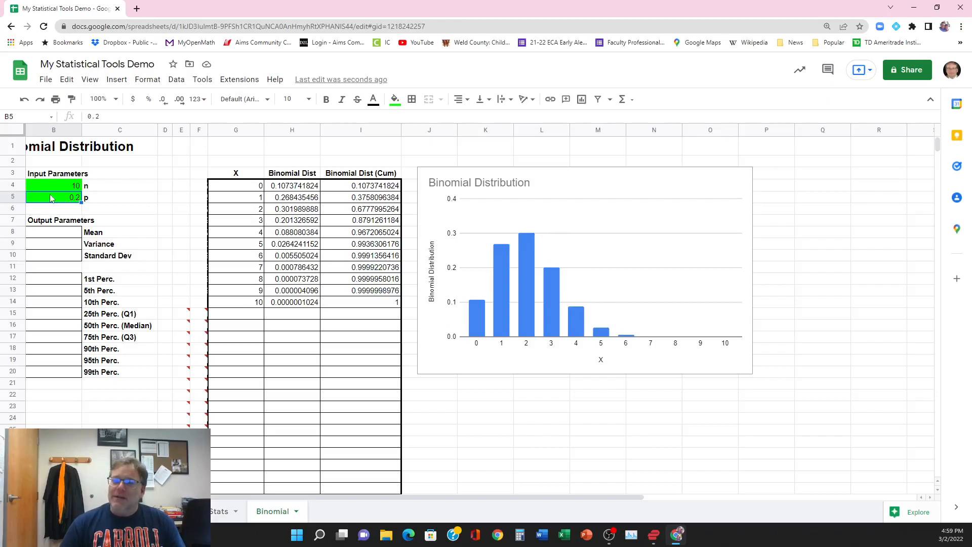
{"action": "type", "text": ".5"}
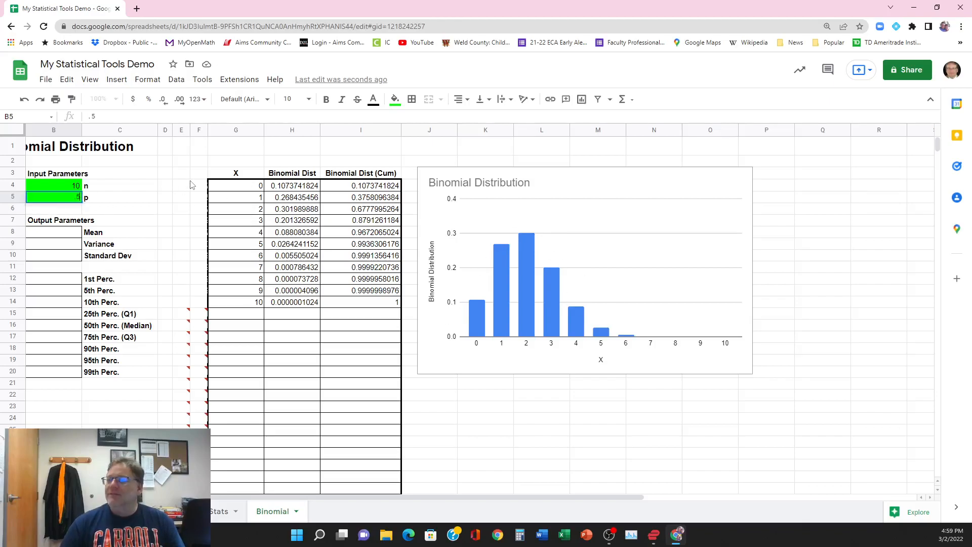
{"action": "key", "text": "Return"}
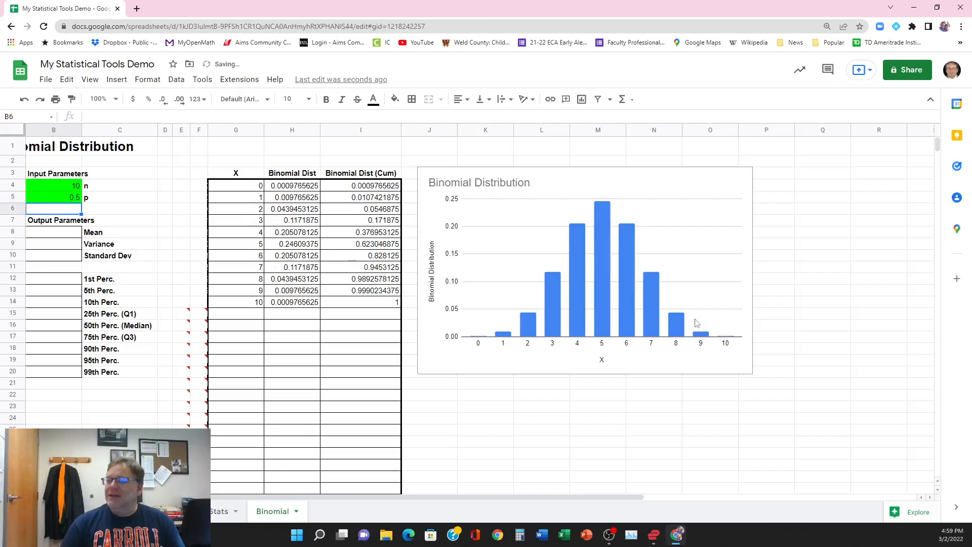
Step: Set p in B5 to 0.8 and check how the chart's shape responds
{"action": "left_click", "coordinate": [52, 200]}
{"action": "type", "text": "."}
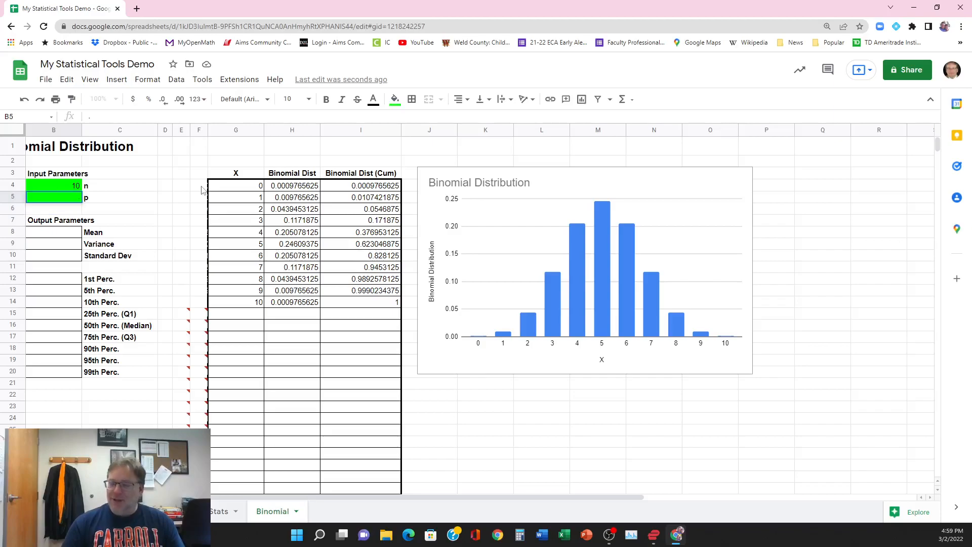
{"action": "type", "text": "8"}
{"action": "key", "text": "Return"}
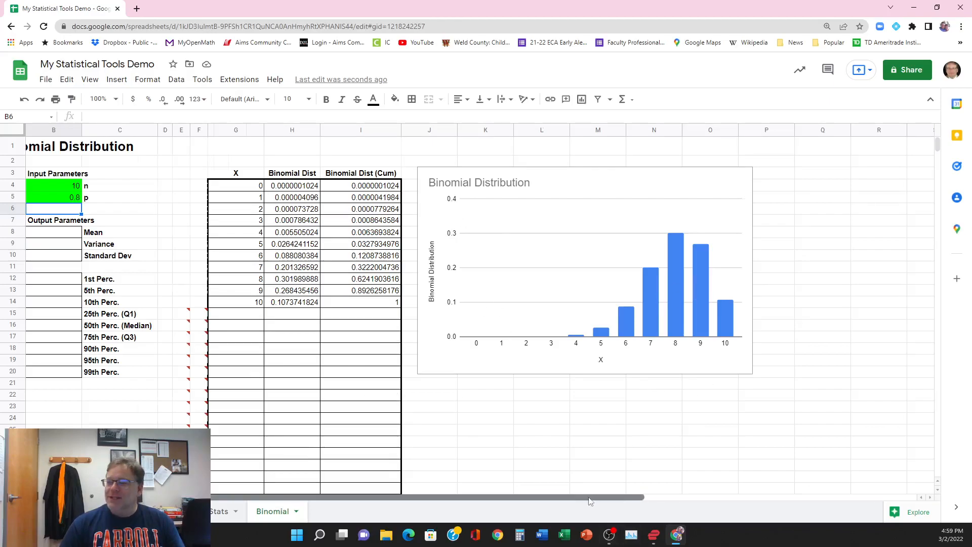
Step: Enter below the chart in K22 "The binomial distribution is a discrete probability distribution that describes the probability"
{"action": "left_click_drag", "start_coordinate": [594, 499], "coordinate": [507, 509]}
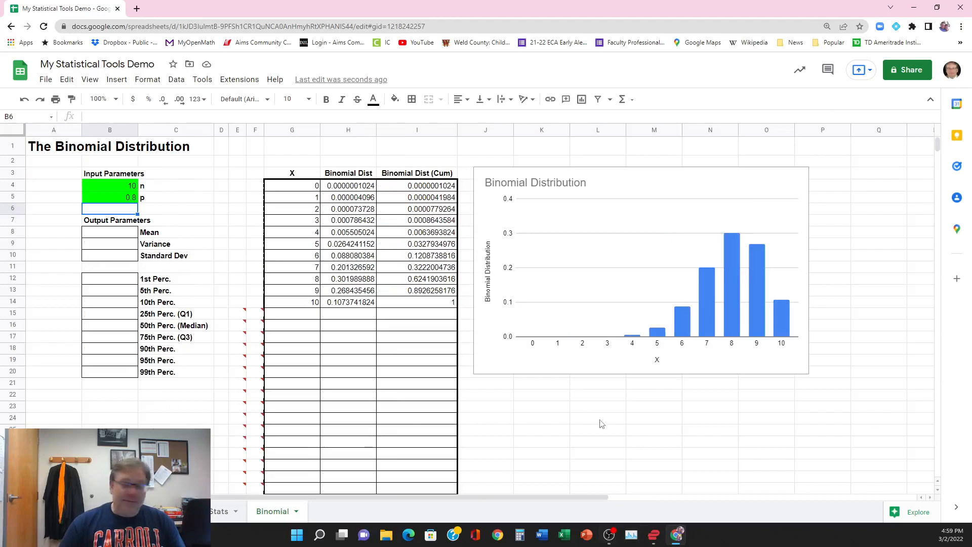
{"action": "left_click", "coordinate": [528, 396]}
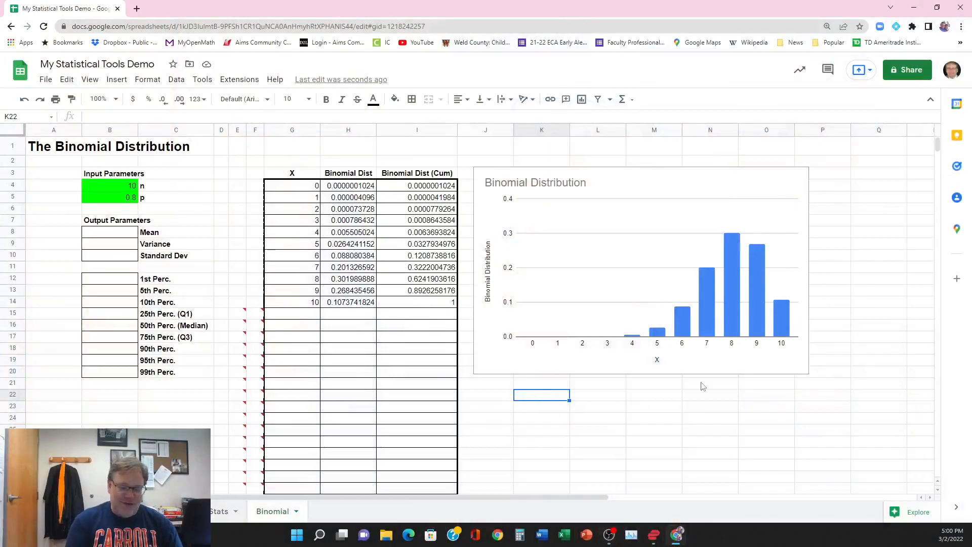
{"action": "type", "text": "The binomi"}
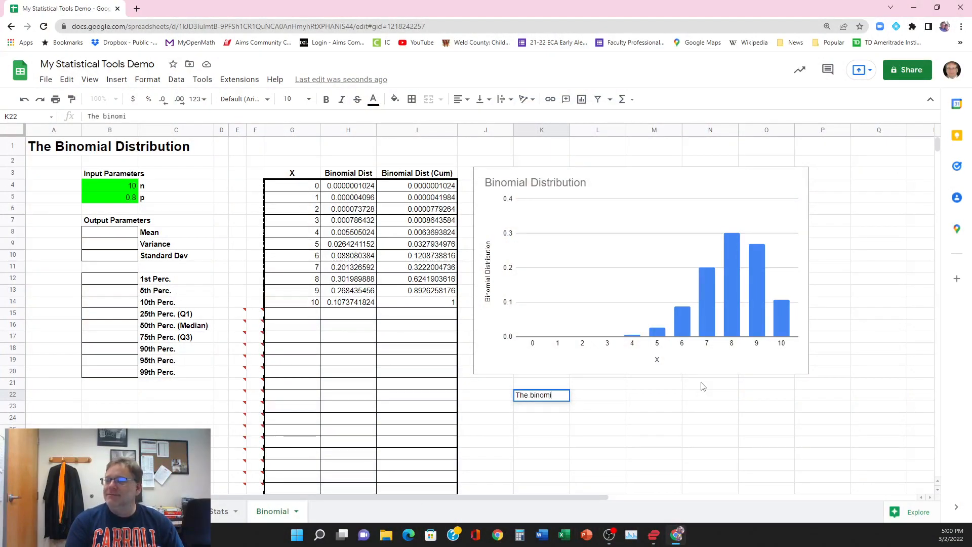
{"action": "type", "text": "al distribution"}
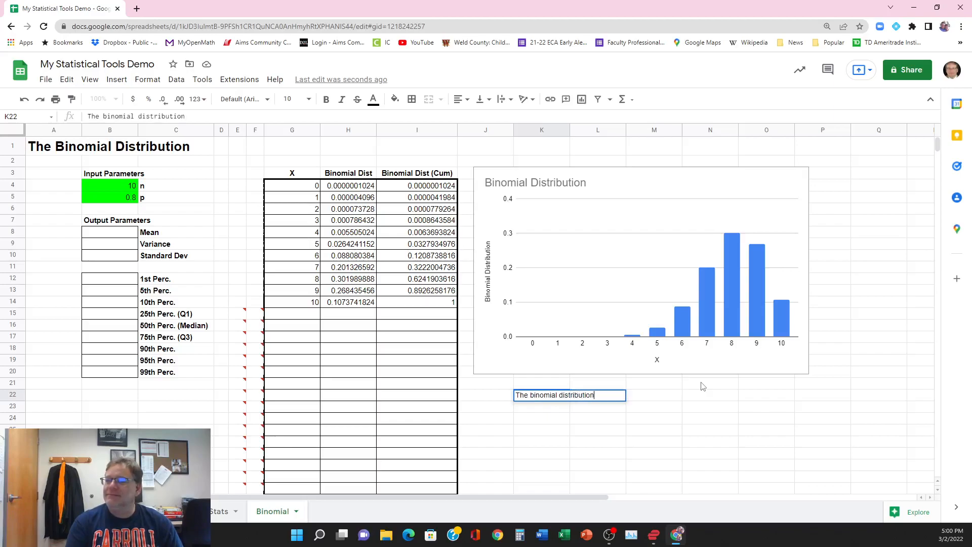
{"action": "type", "text": " is a d"}
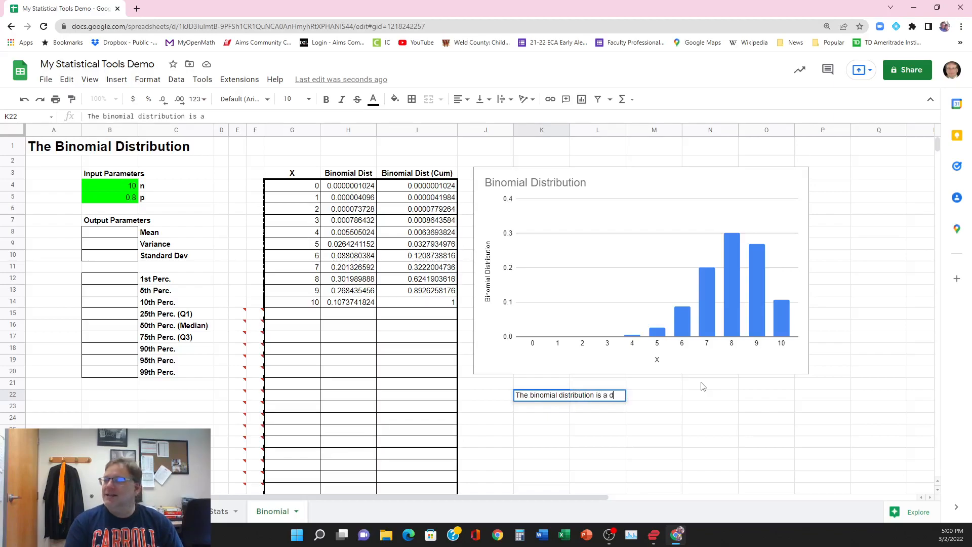
{"action": "type", "text": "iscri"}
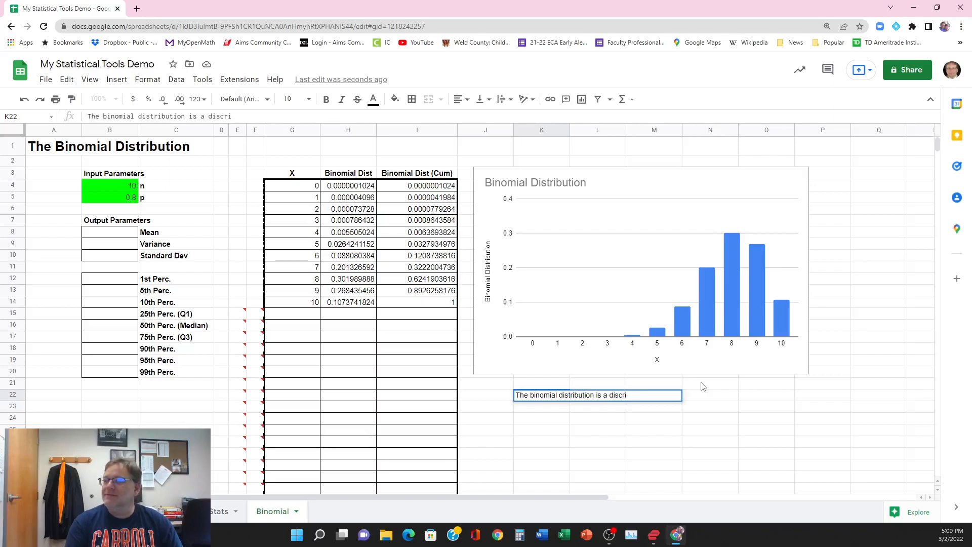
{"action": "key", "text": "BackSpace"}
{"action": "type", "text": "ete proba"}
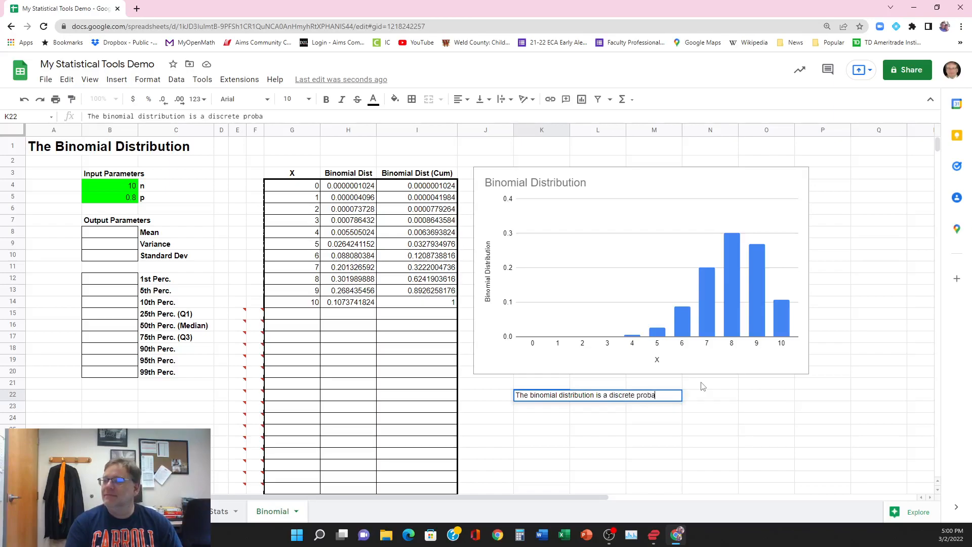
{"action": "type", "text": "bility distribution"}
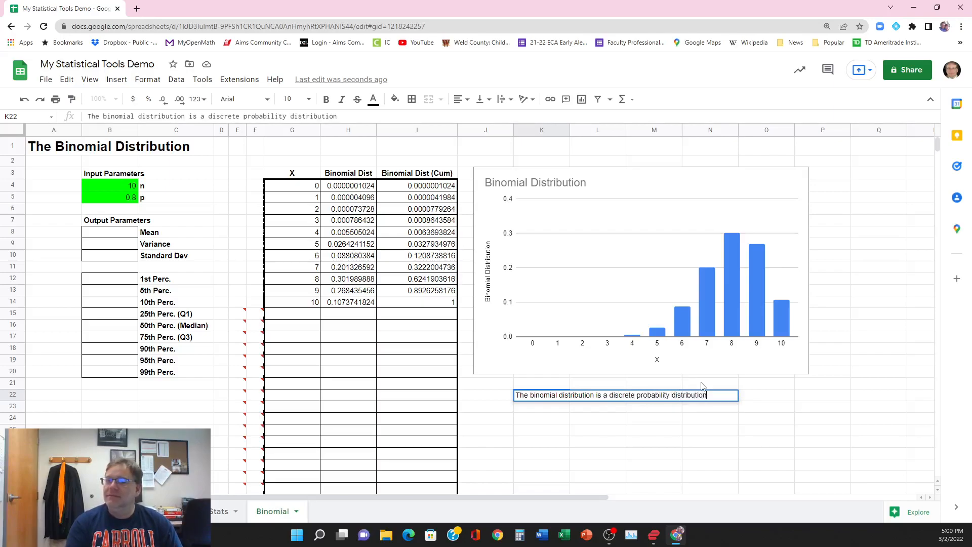
{"action": "type", "text": " tha"}
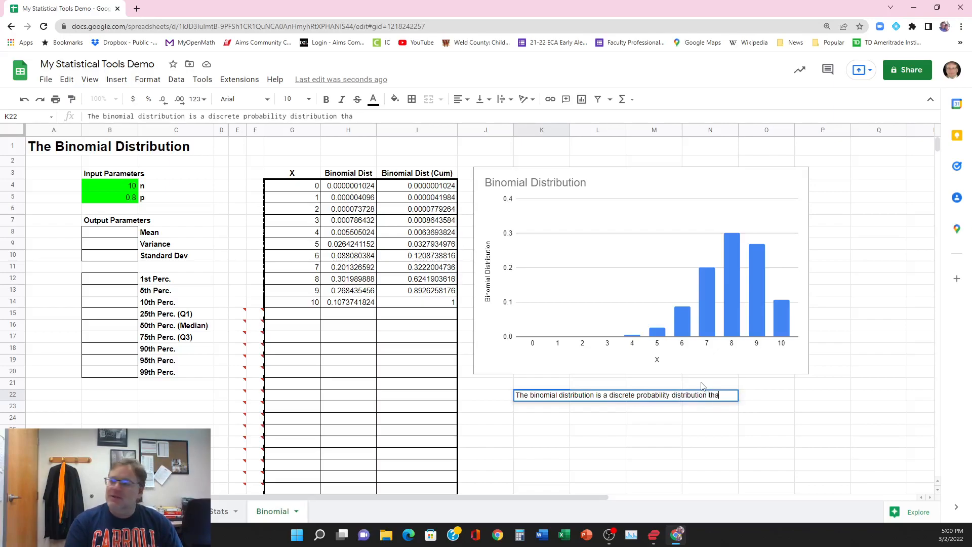
{"action": "type", "text": "t describes t"}
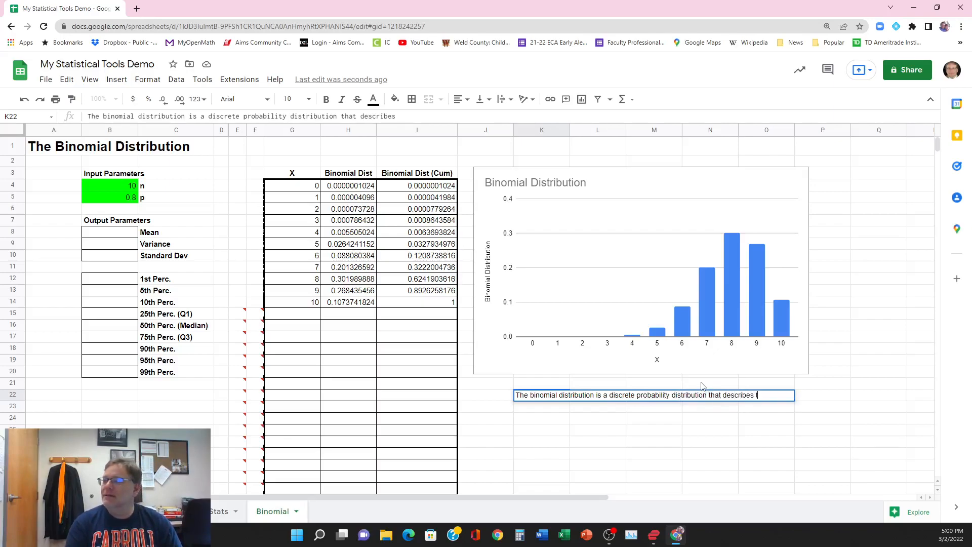
{"action": "type", "text": "he probability"}
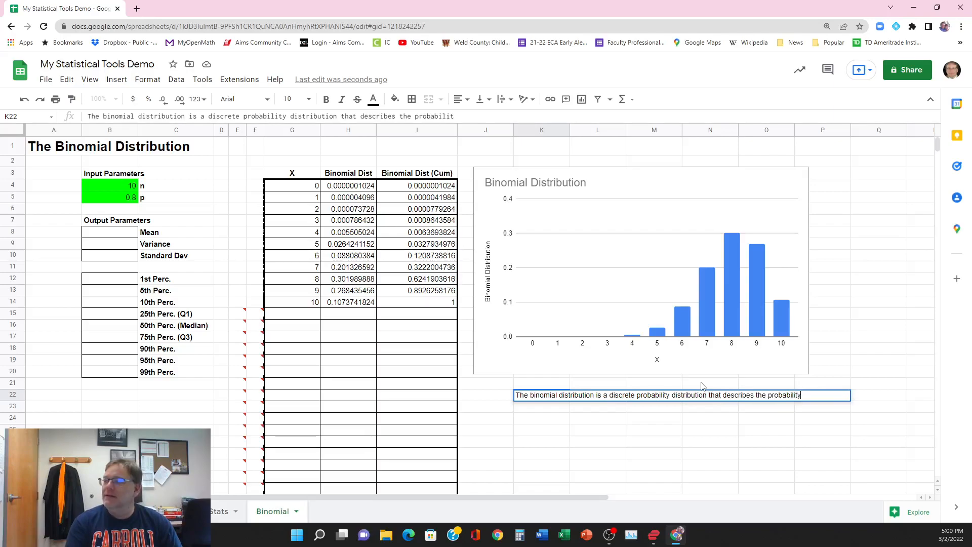
{"action": "key", "text": "Return"}
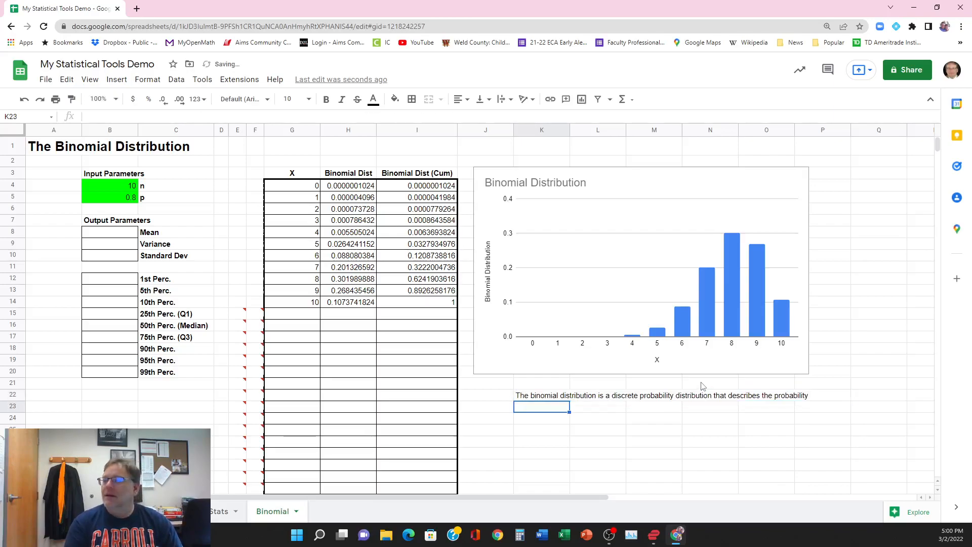
Step: Continue the description in K23 with "of a given number of successes in a binomial experiment with a given number of trials (n)"
{"action": "type", "text": "of a "}
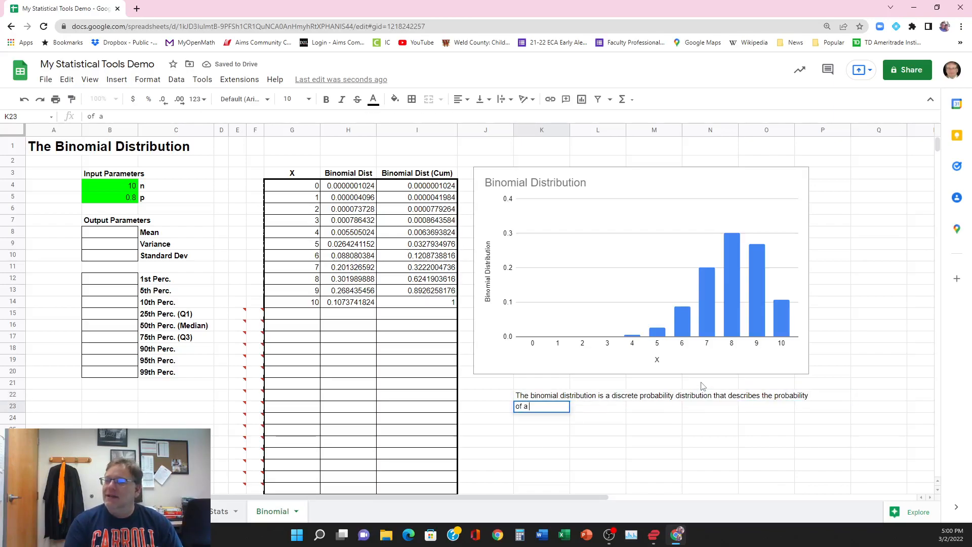
{"action": "type", "text": "given "}
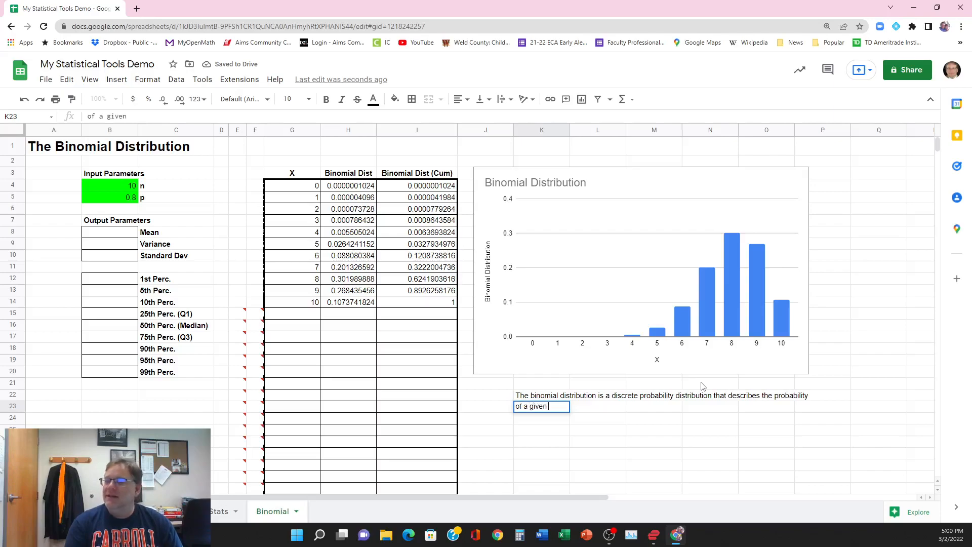
{"action": "type", "text": "number of successes"}
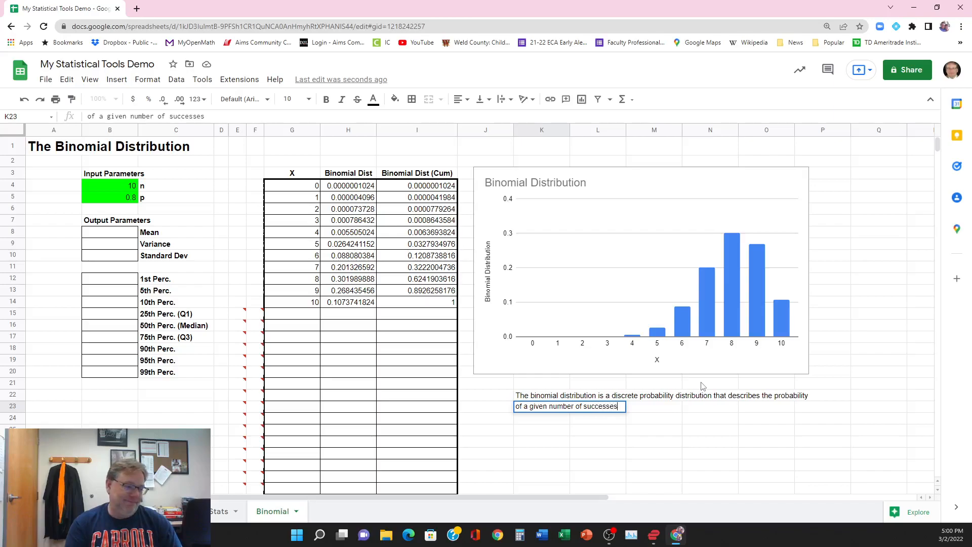
{"action": "type", "text": " in a bin"}
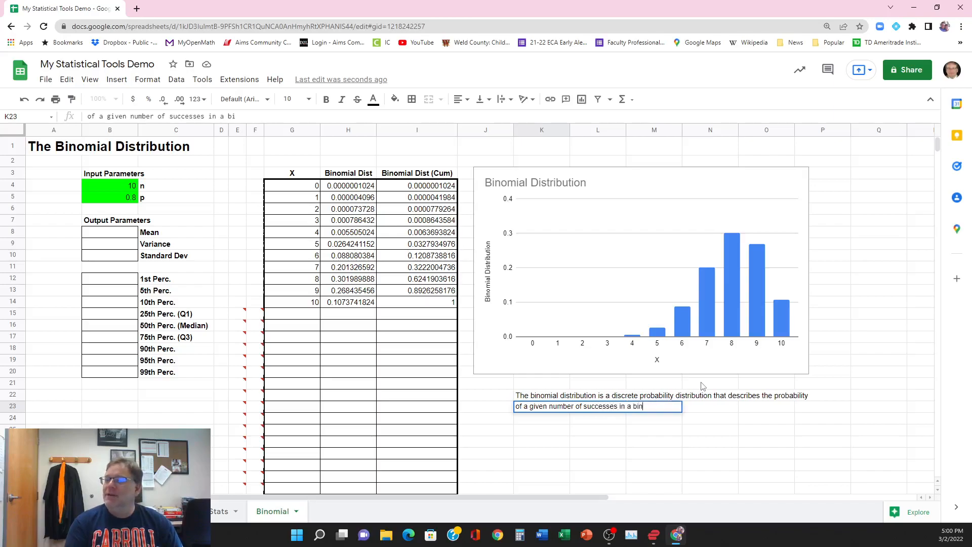
{"action": "type", "text": "omial "}
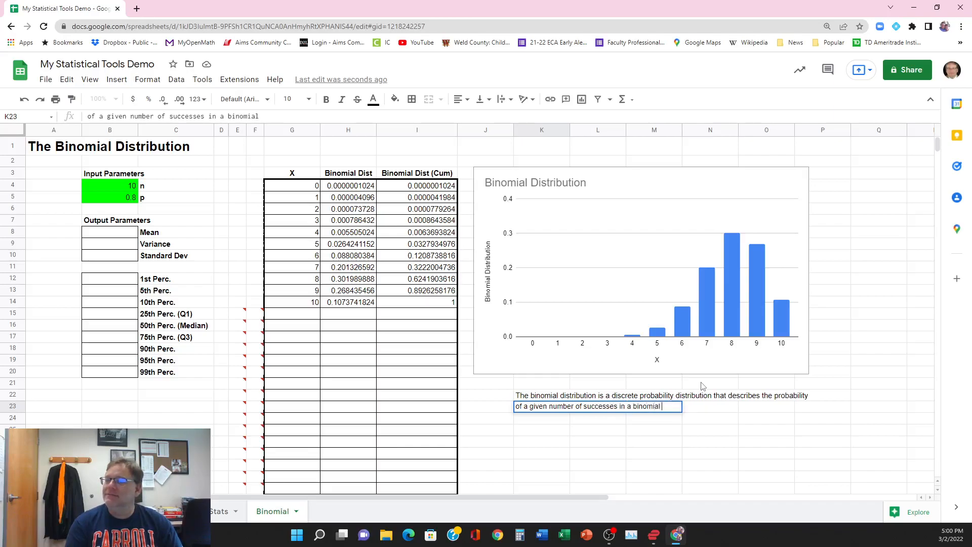
{"action": "type", "text": "experiment"}
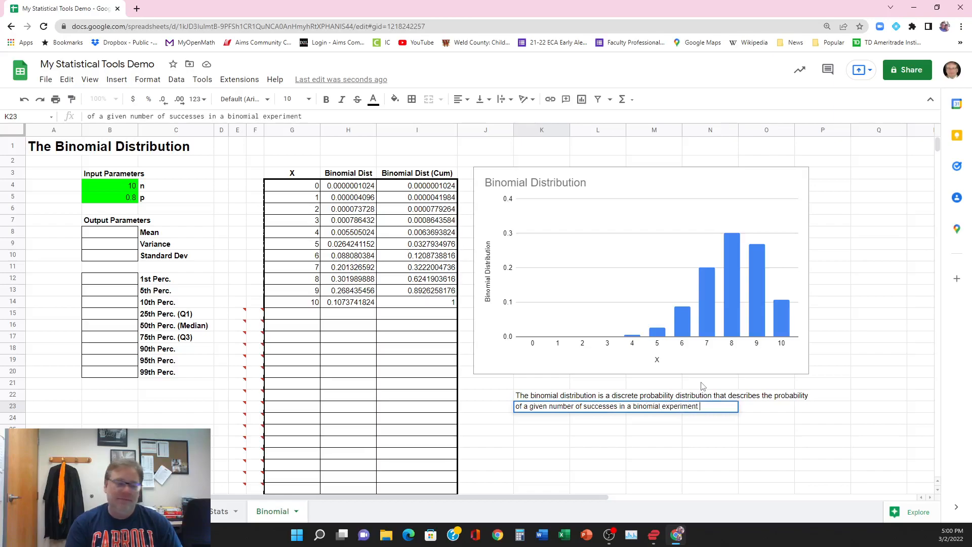
{"action": "type", "text": " with a"}
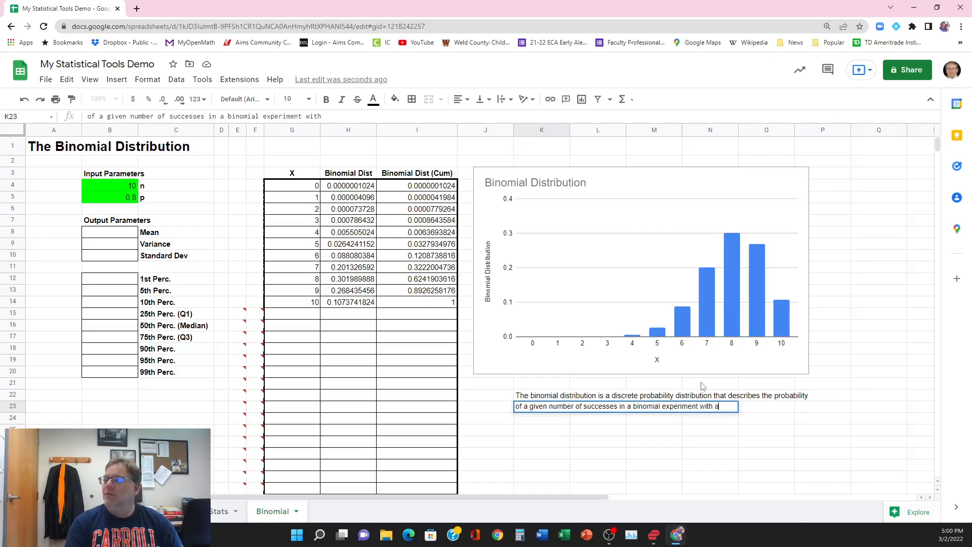
{"action": "type", "text": " given number of"}
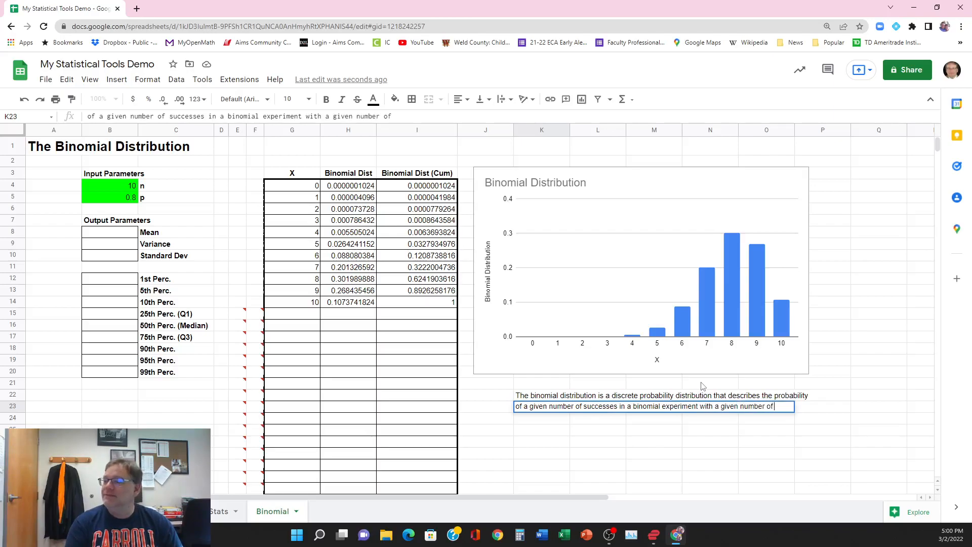
{"action": "type", "text": " trials"}
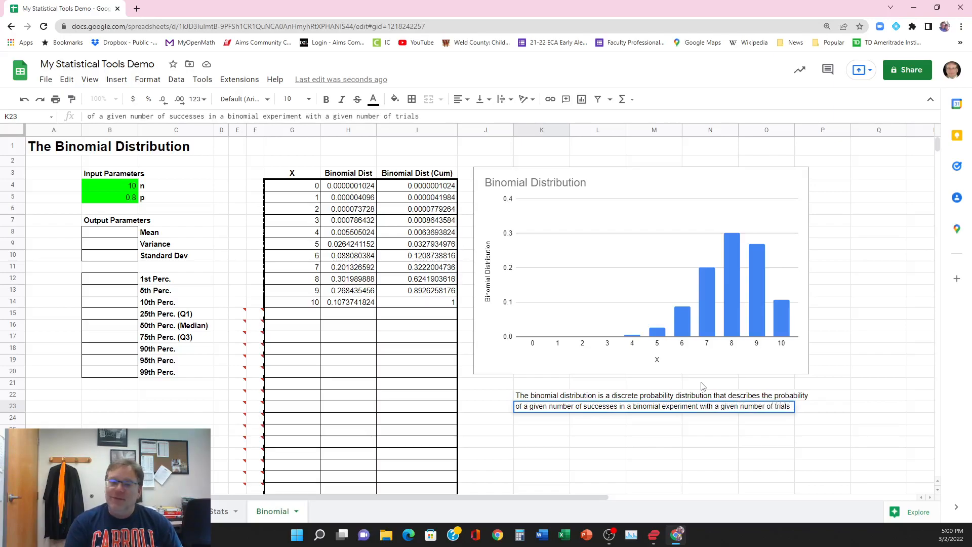
{"action": "type", "text": " (n"}
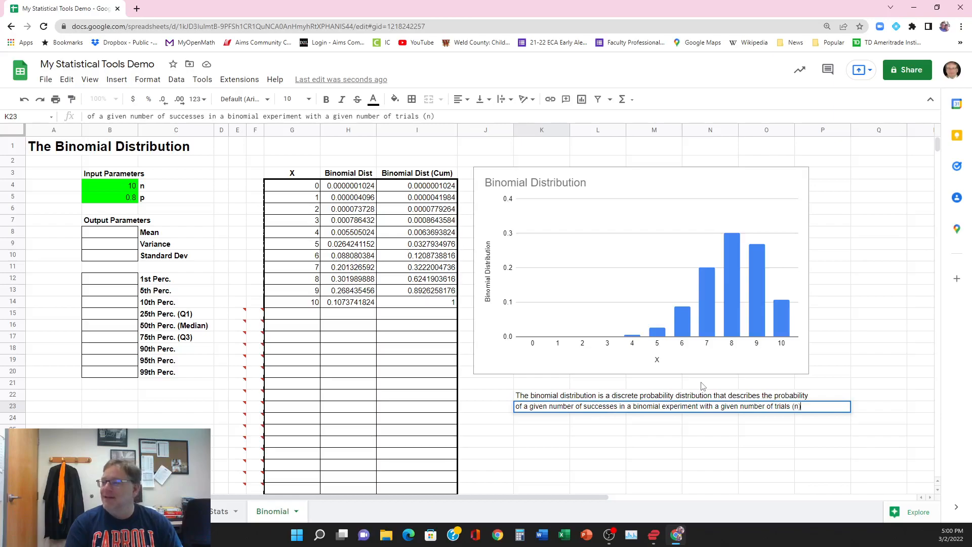
{"action": "type", "text": ")"}
{"action": "key", "text": "Return"}
Step: Complete the description in K24 with "and a given probability of success (p) for each trial."
{"action": "type", "text": "and a"}
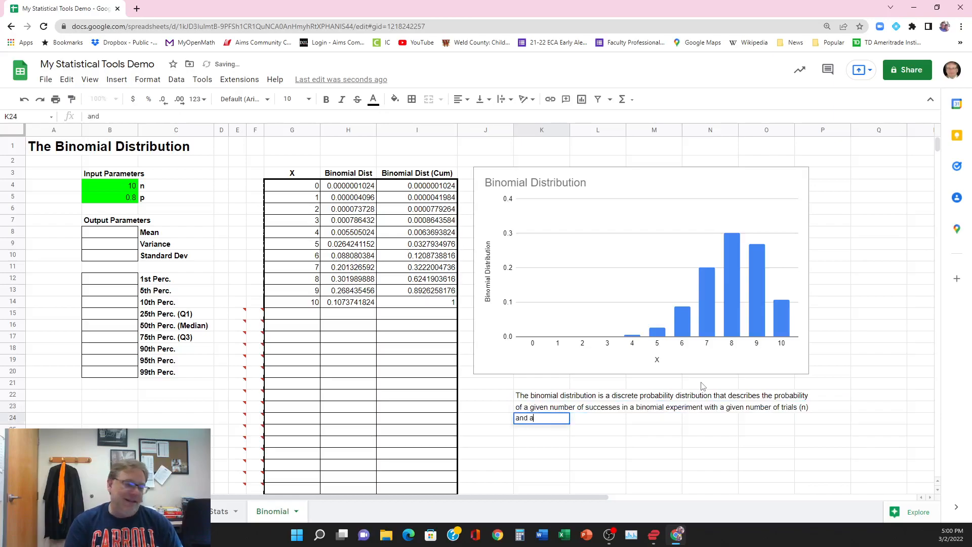
{"action": "type", "text": " given"}
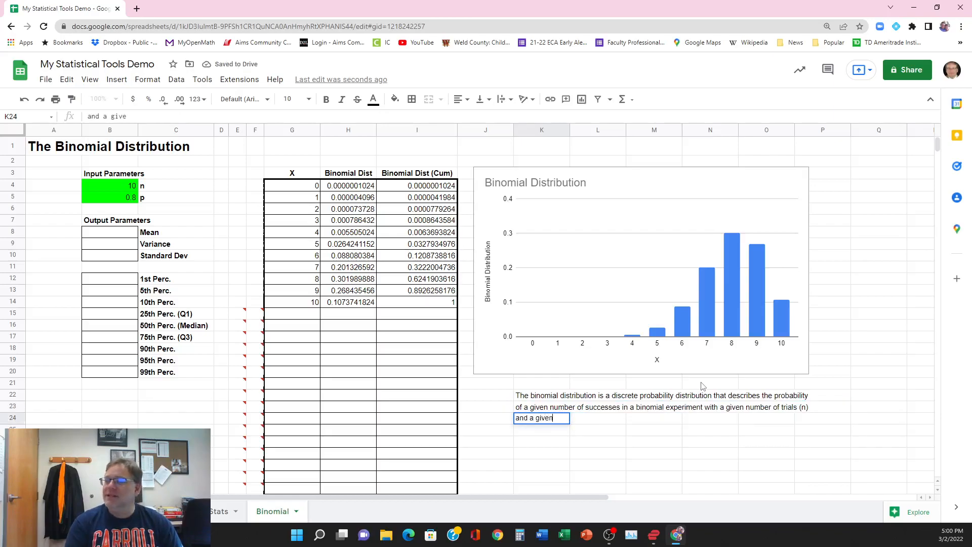
{"action": "type", "text": " probability o"}
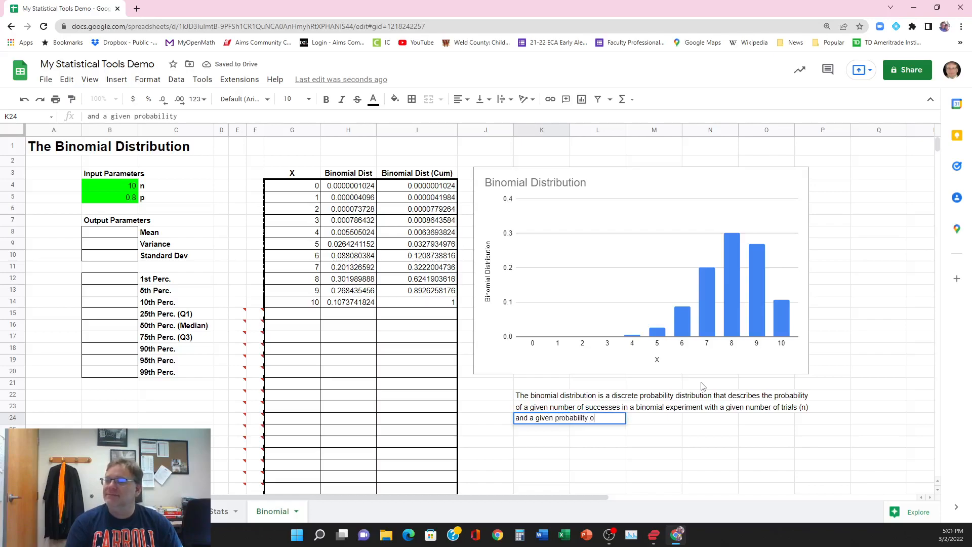
{"action": "type", "text": "f success ("}
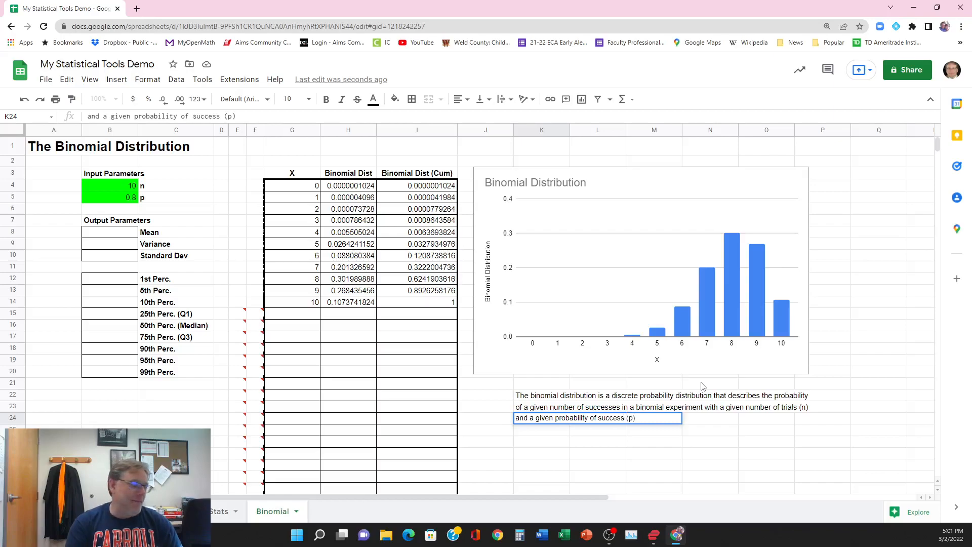
{"action": "type", "text": "p) for each tril"}
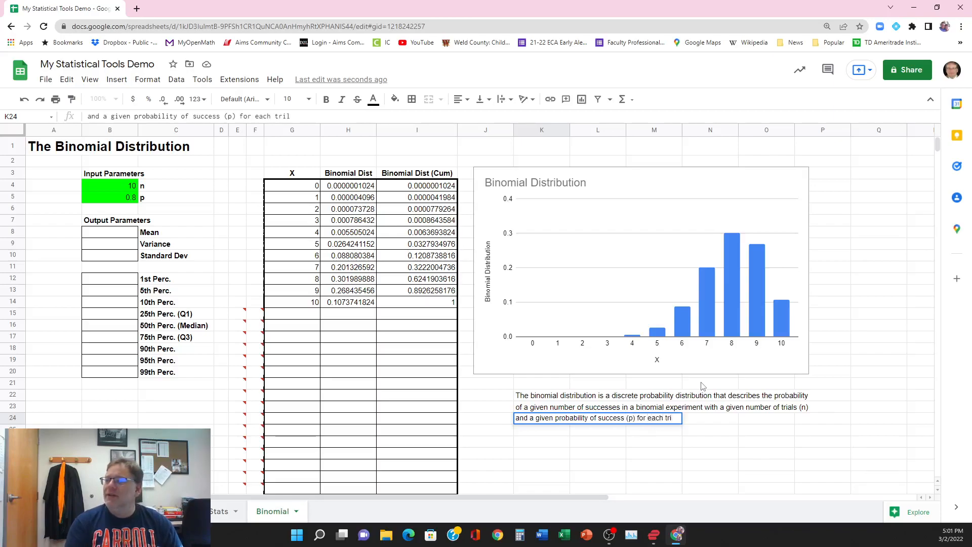
{"action": "key", "text": "BackSpace"}
{"action": "type", "text": "al."}
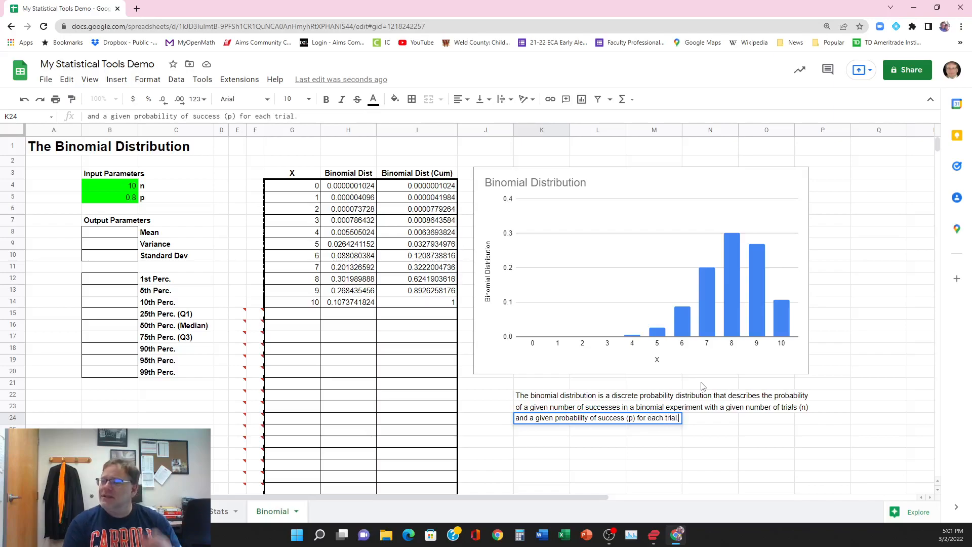
{"action": "key", "text": "Return"}
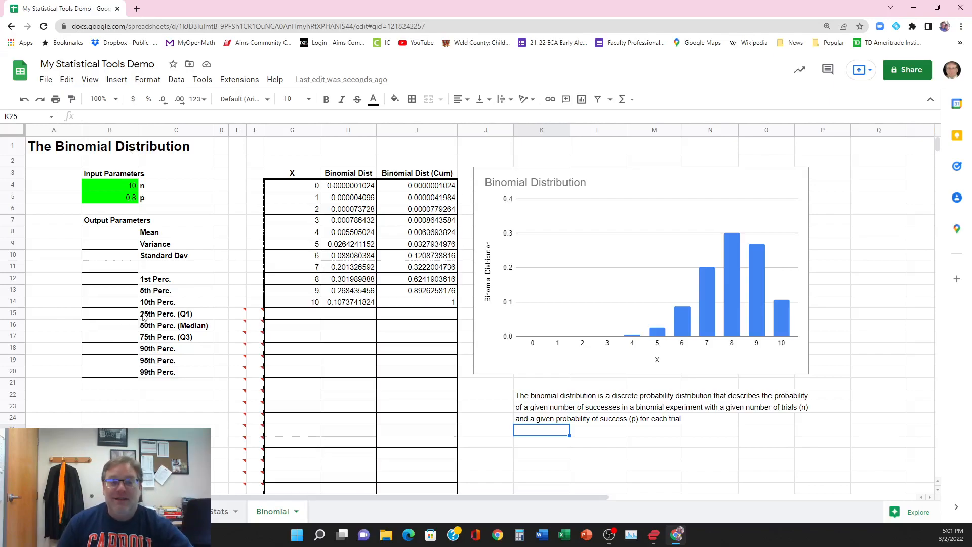
Step: Calculate the mean in B8 as n times p with the formula =B4*B5
{"action": "left_click", "coordinate": [112, 233]}
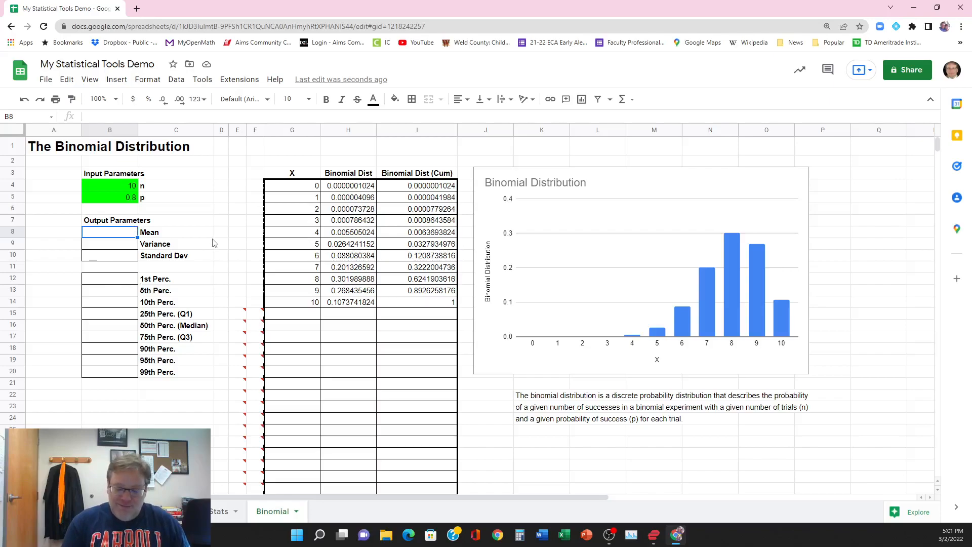
{"action": "left_click", "coordinate": [103, 99]}
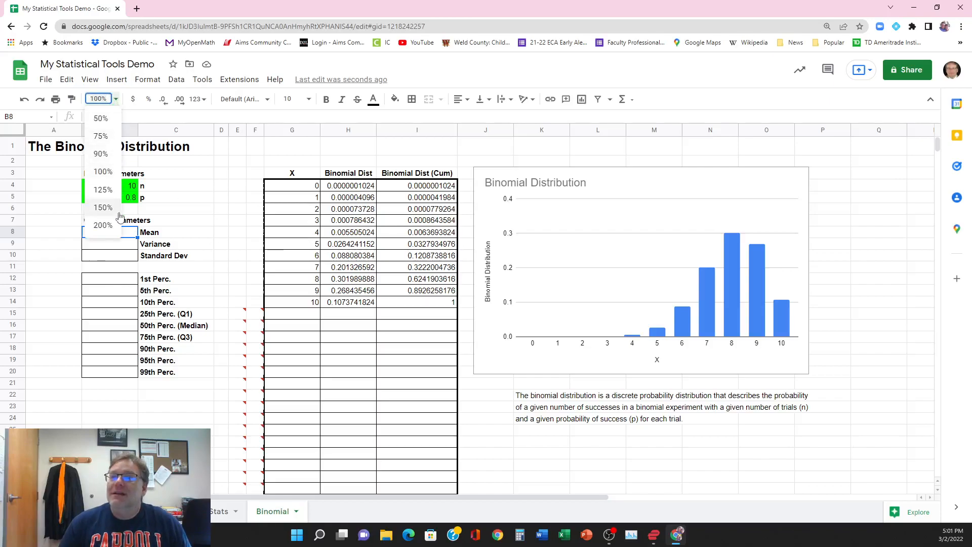
{"action": "left_click", "coordinate": [109, 224]}
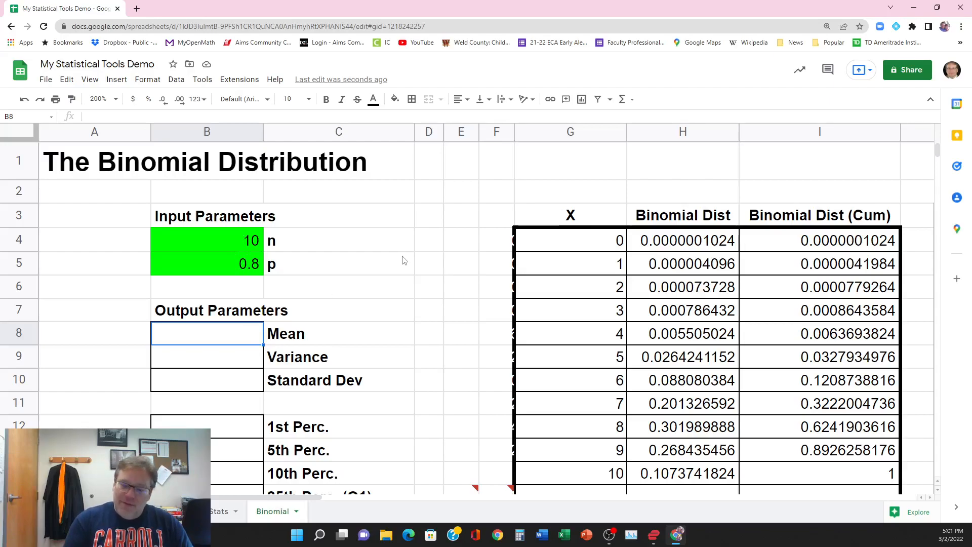
{"action": "type", "text": "="}
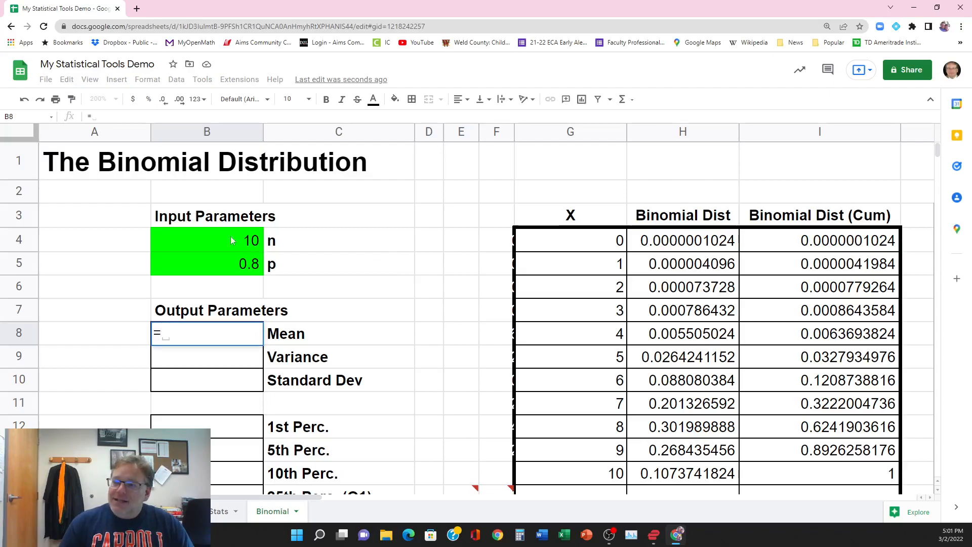
{"action": "left_click", "coordinate": [195, 235]}
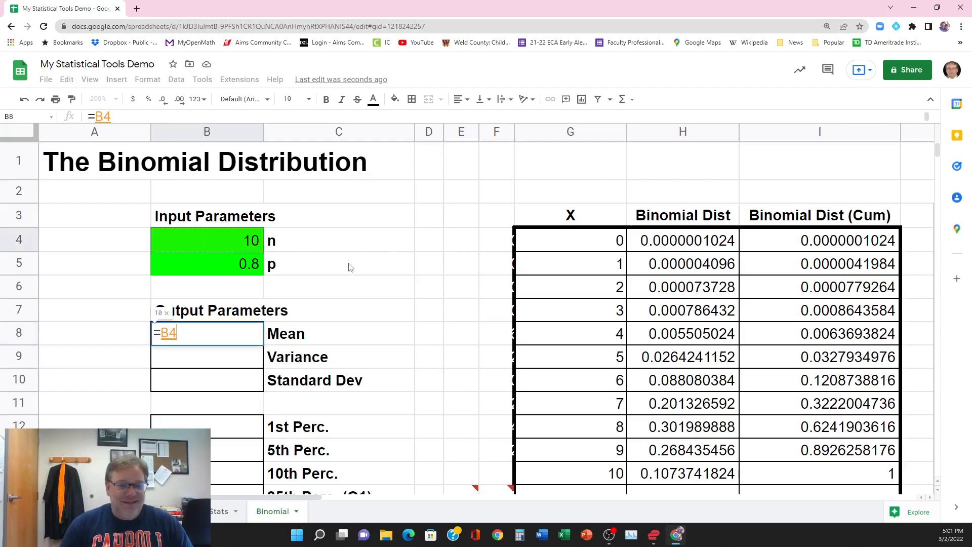
{"action": "type", "text": "*"}
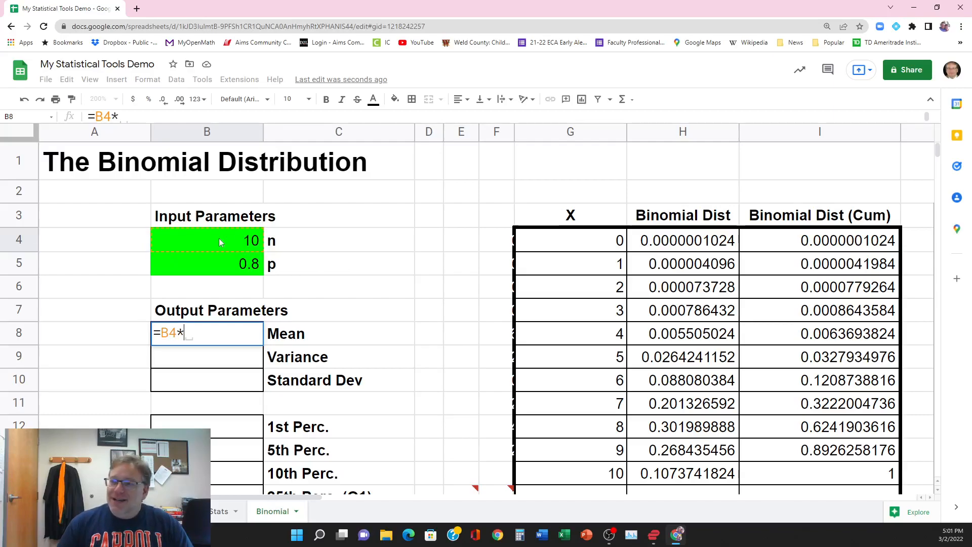
{"action": "left_click", "coordinate": [234, 271]}
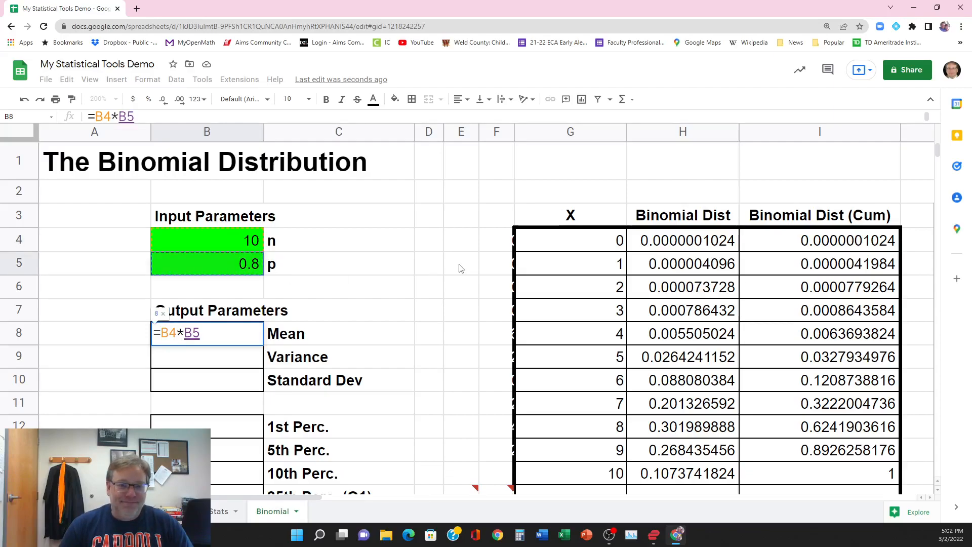
{"action": "key", "text": "Return"}
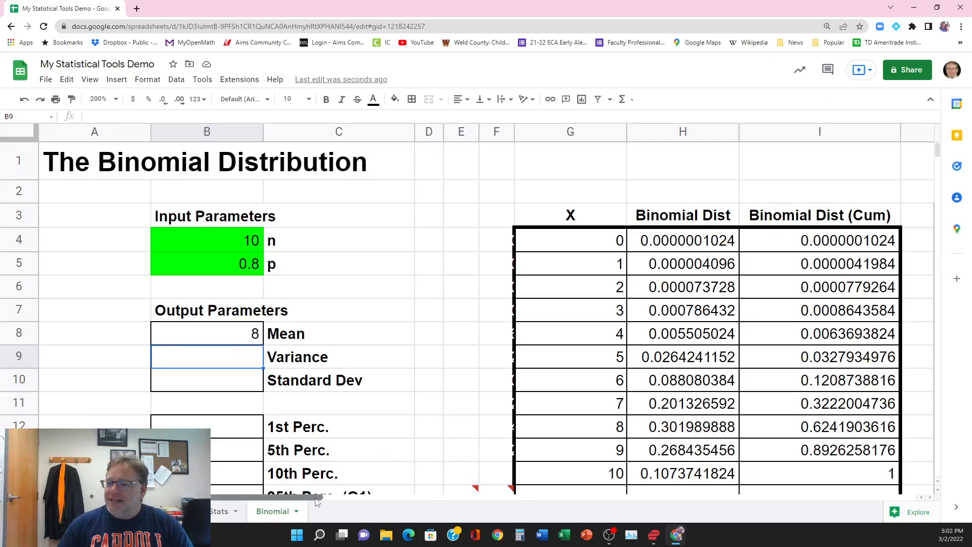
Step: Check the calculated mean against the center of the bars in the Binomial Distribution chart, then return to the output parameters
{"action": "left_click_drag", "start_coordinate": [318, 501], "coordinate": [573, 497]}
{"action": "scroll", "coordinate": [593, 458], "scroll_direction": "down", "scroll_amount": 3}
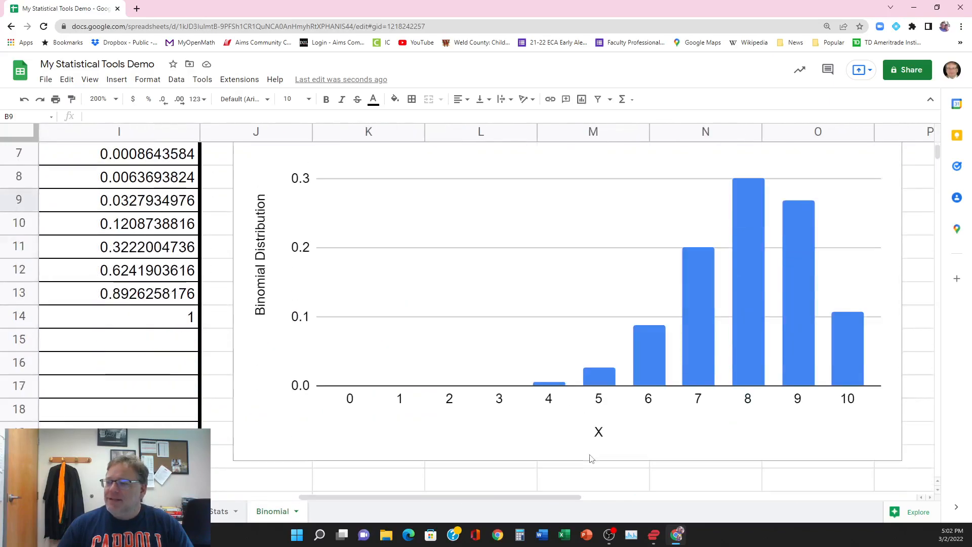
{"action": "scroll", "coordinate": [593, 459], "scroll_direction": "up", "scroll_amount": 1}
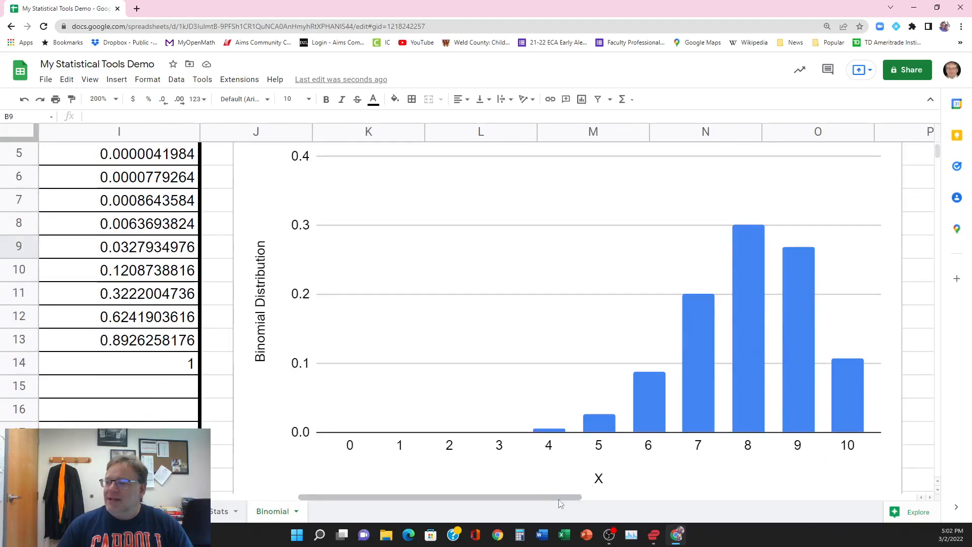
{"action": "left_click_drag", "start_coordinate": [555, 497], "coordinate": [303, 483]}
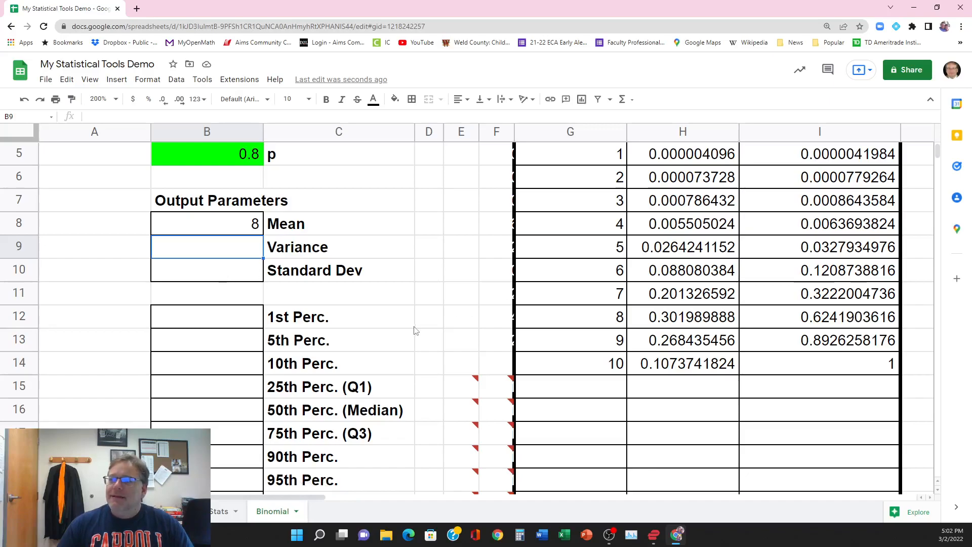
{"action": "scroll", "coordinate": [412, 329], "scroll_direction": "up", "scroll_amount": 3}
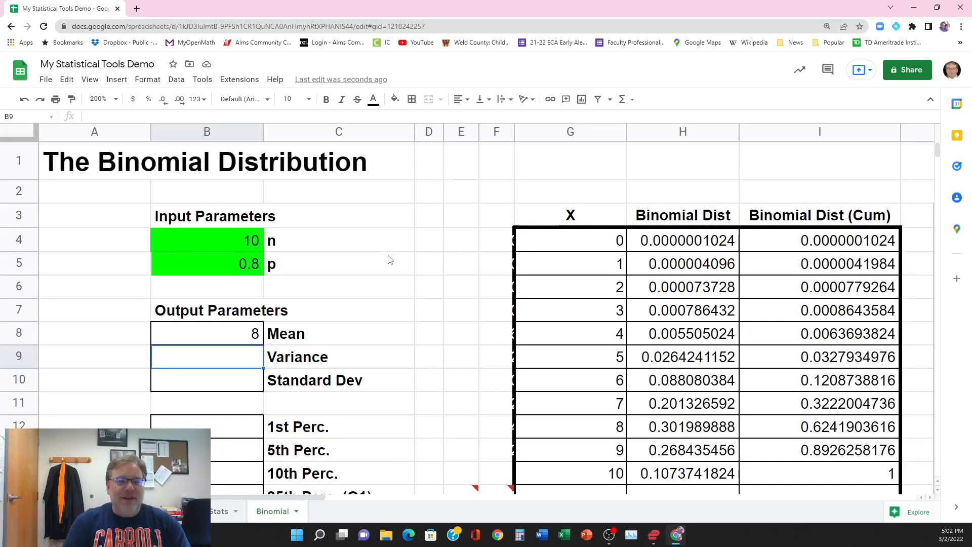
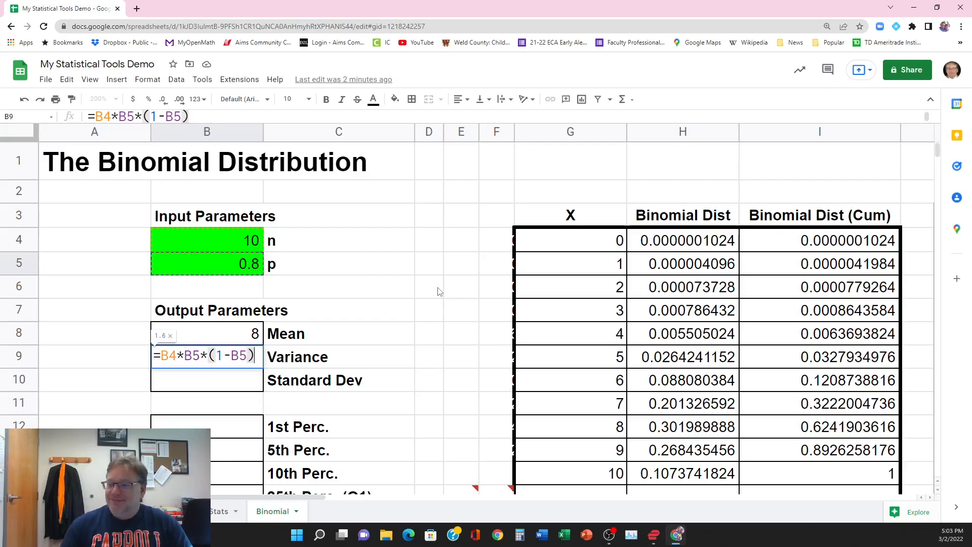
Step: Commit the variance formula =B4*B5*(1-B5) in B9 and calculate the standard deviation in B10 with =sqrt(B9)
{"action": "key", "text": "Return"}
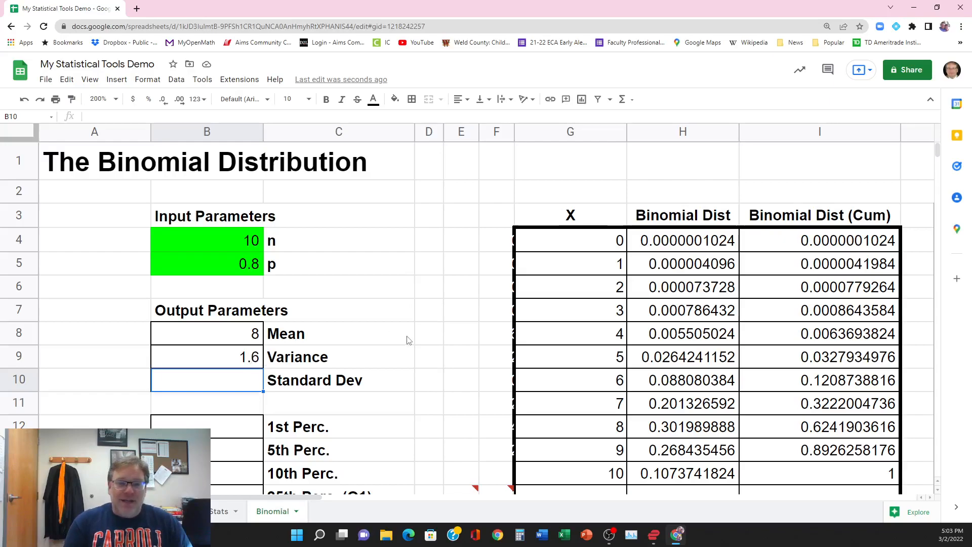
{"action": "type", "text": "="}
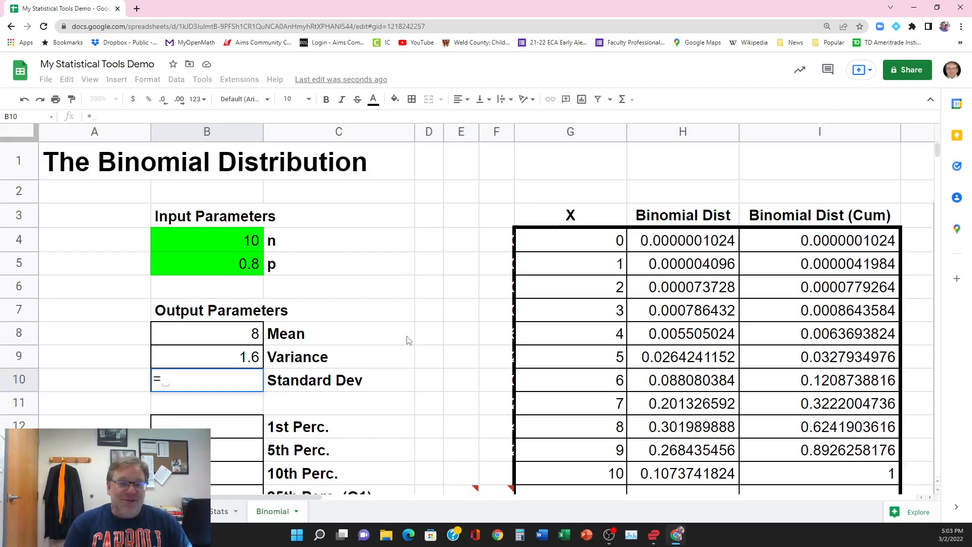
{"action": "type", "text": "s"}
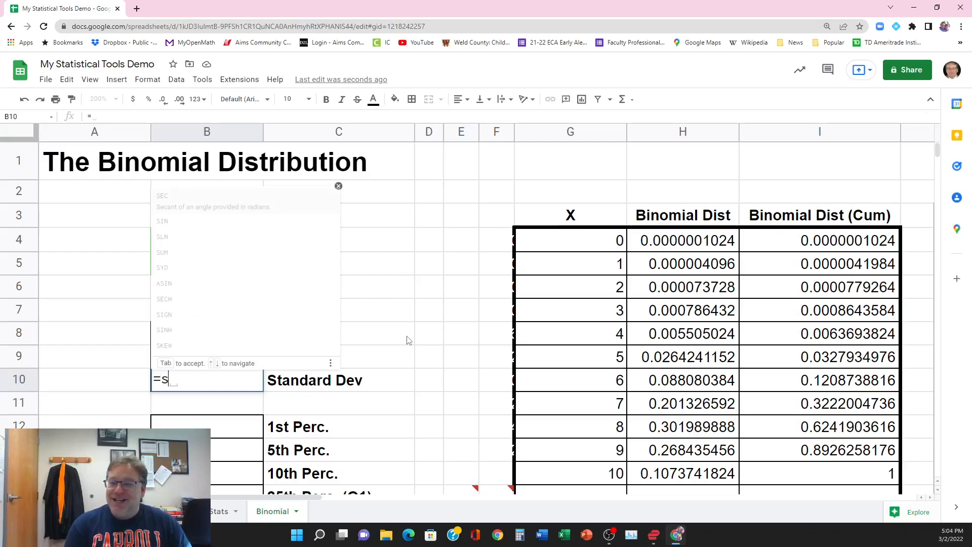
{"action": "type", "text": "qrt"}
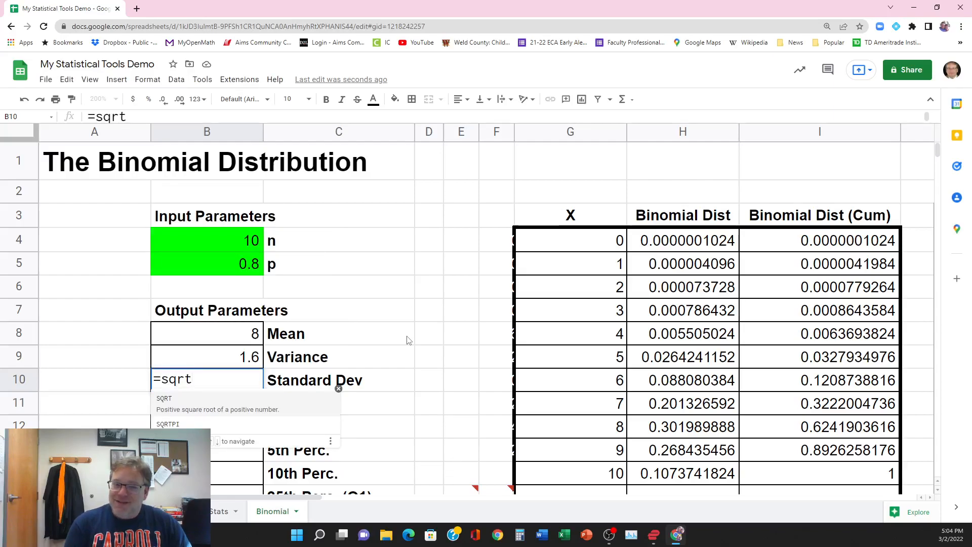
{"action": "type", "text": "("}
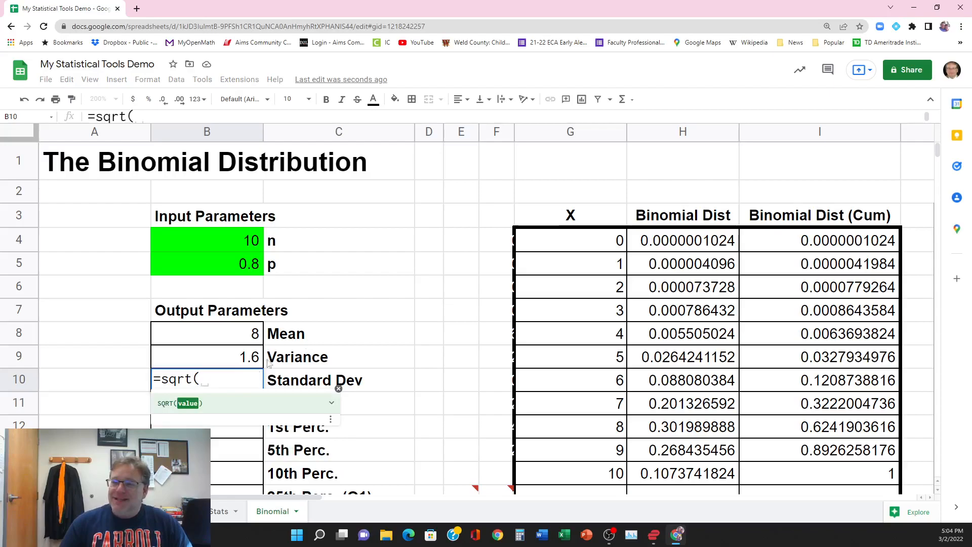
{"action": "left_click", "coordinate": [213, 363]}
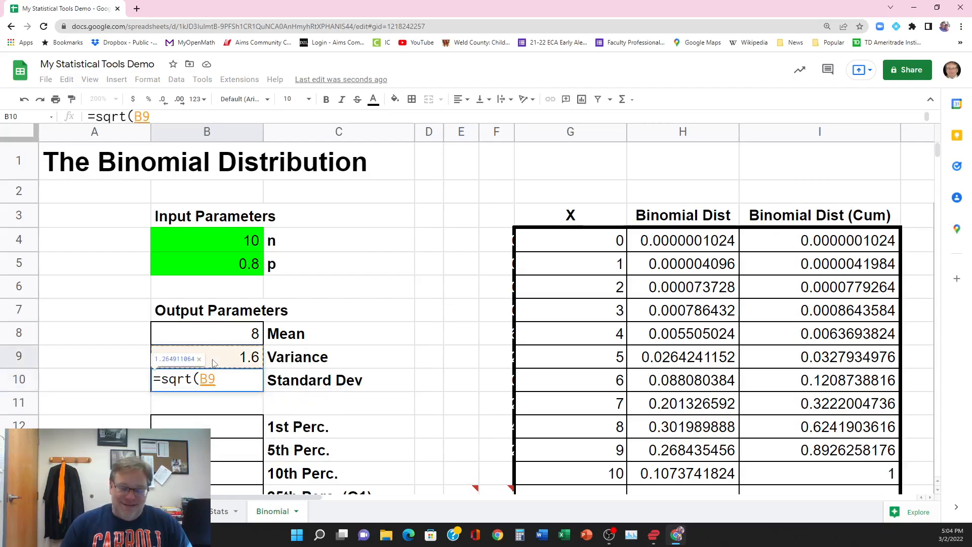
{"action": "type", "text": ")"}
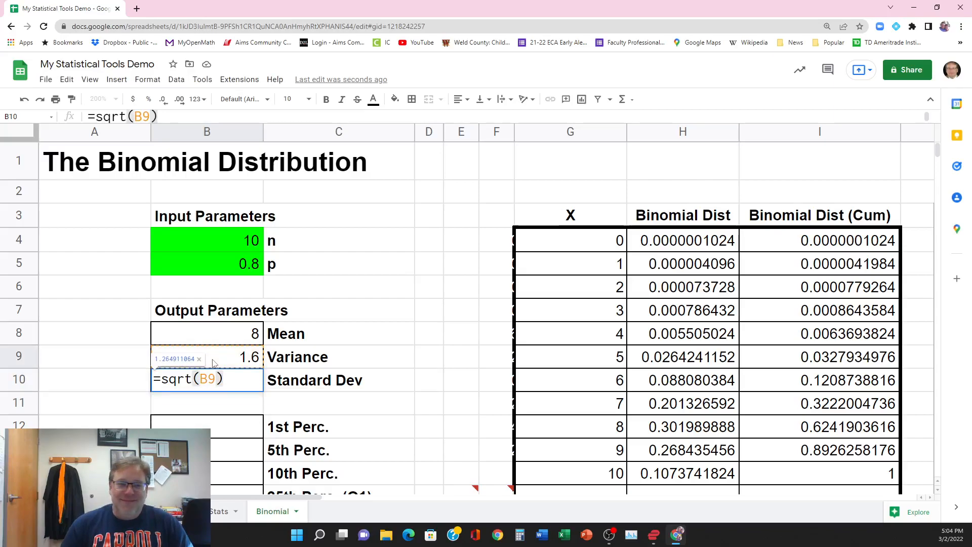
{"action": "key", "text": "Return"}
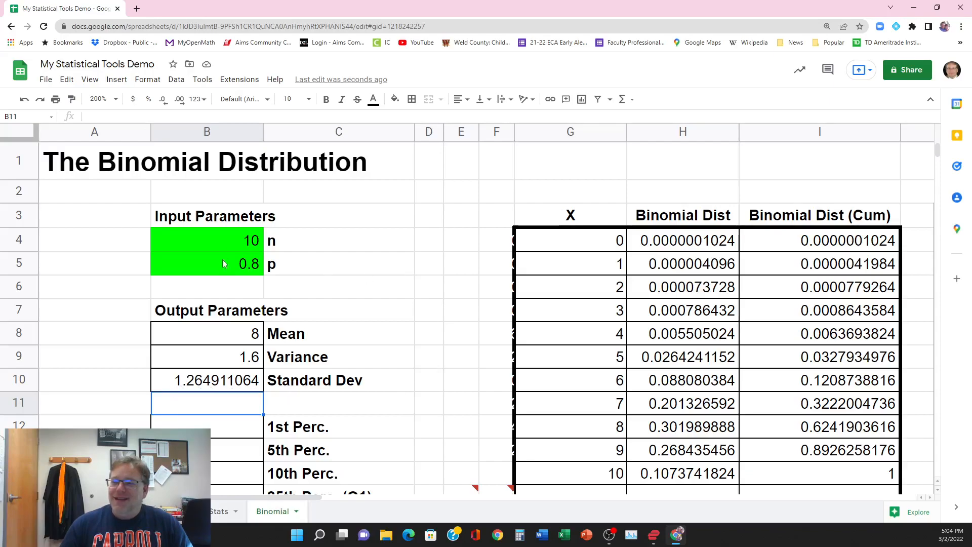
Step: Set the input parameters to n = 20 in B4 and p = 0.5 in B5
{"action": "left_click", "coordinate": [224, 241]}
{"action": "type", "text": "20"}
{"action": "key", "text": "Return"}
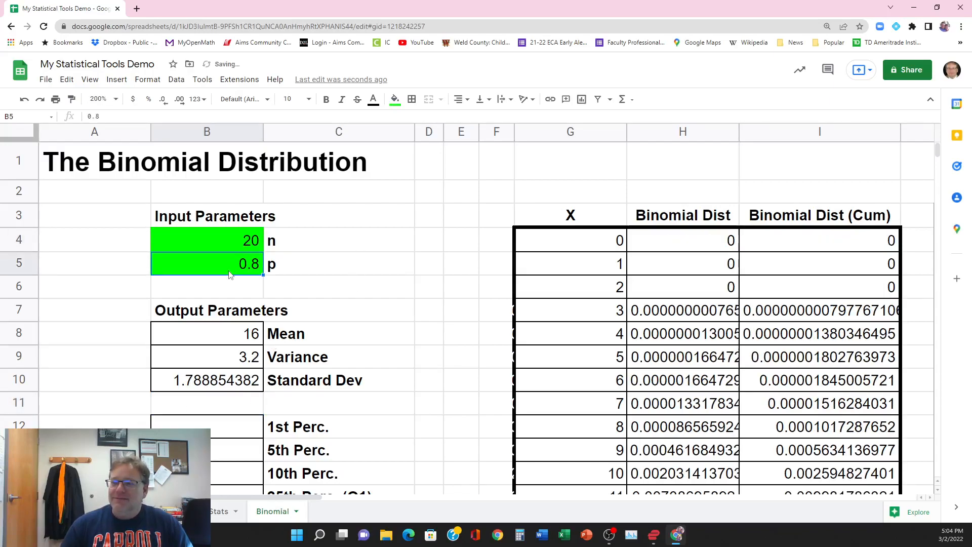
{"action": "type", "text": "0.5"}
{"action": "key", "text": "Return"}
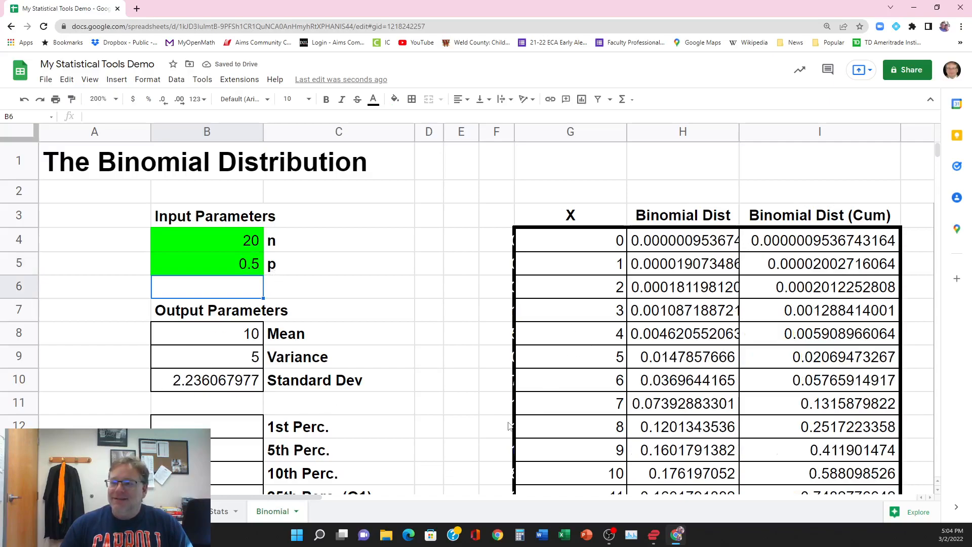
Step: Enter the decimal equivalents 0.01, 0.05 and 0.1 in A12:A14 beside the 1st, 5th and 10th percentile rows
{"action": "scroll", "coordinate": [391, 428], "scroll_direction": "down", "scroll_amount": 3}
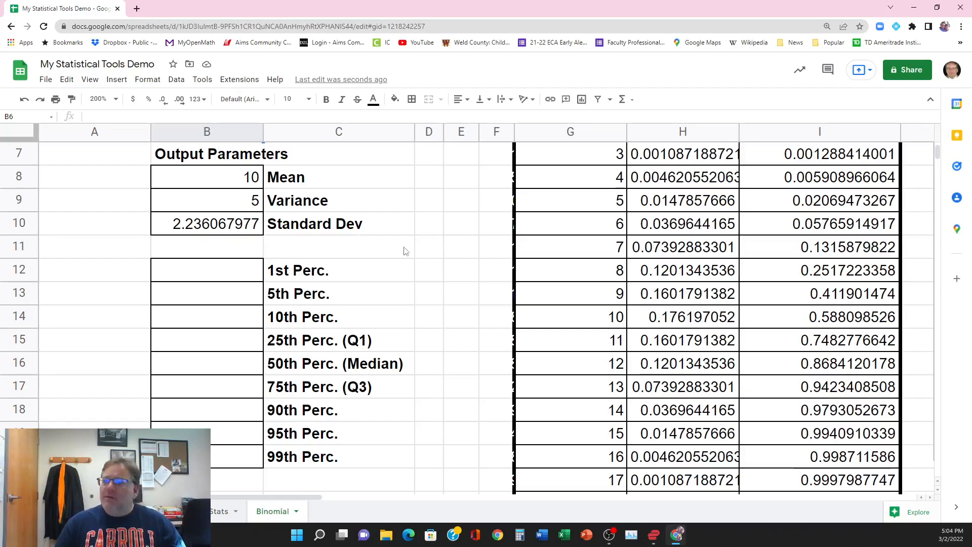
{"action": "left_click", "coordinate": [222, 276]}
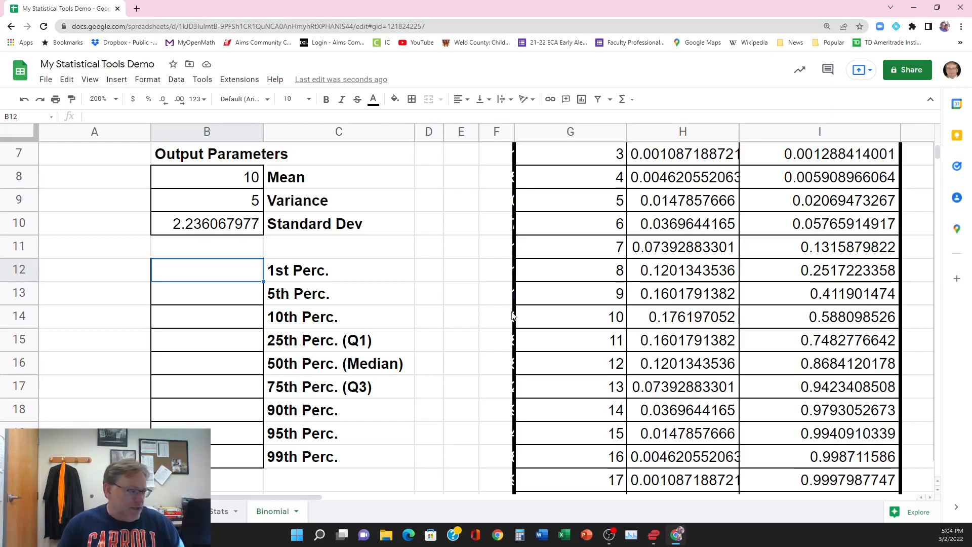
{"action": "key", "text": "Left"}
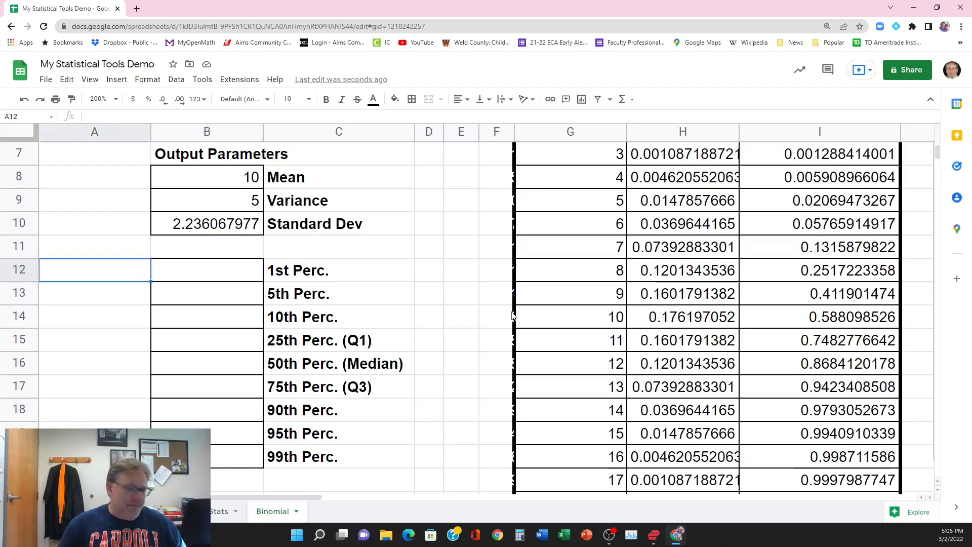
{"action": "key", "text": "Right"}
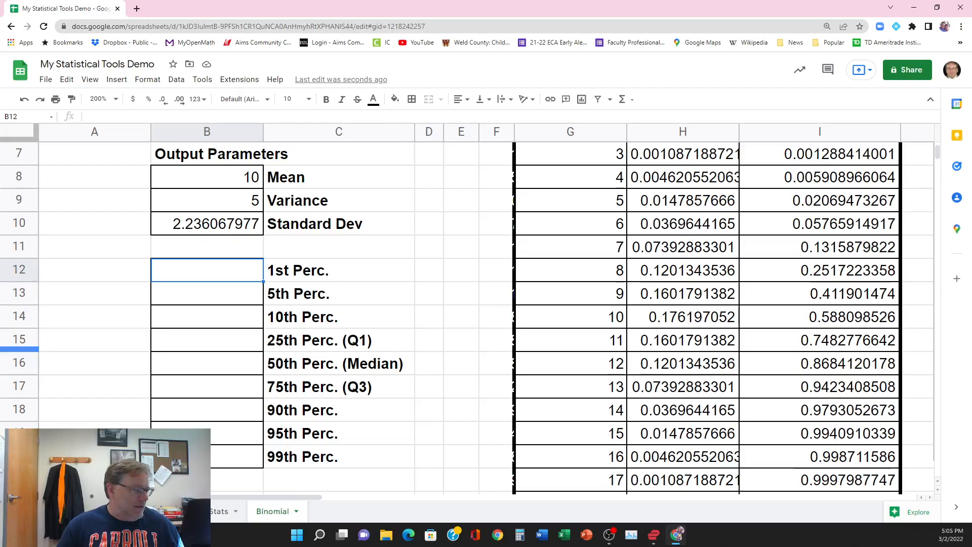
{"action": "left_click", "coordinate": [117, 273]}
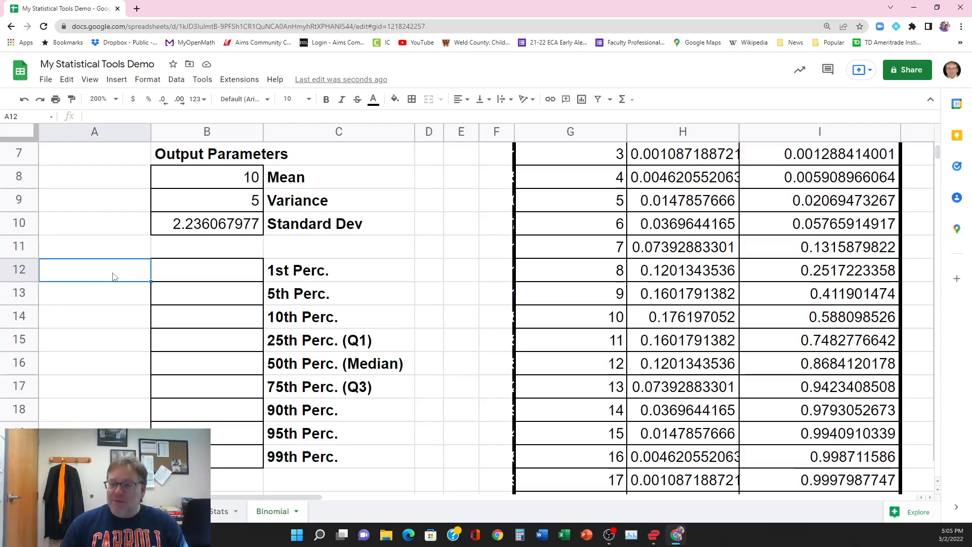
{"action": "type", "text": ".01"}
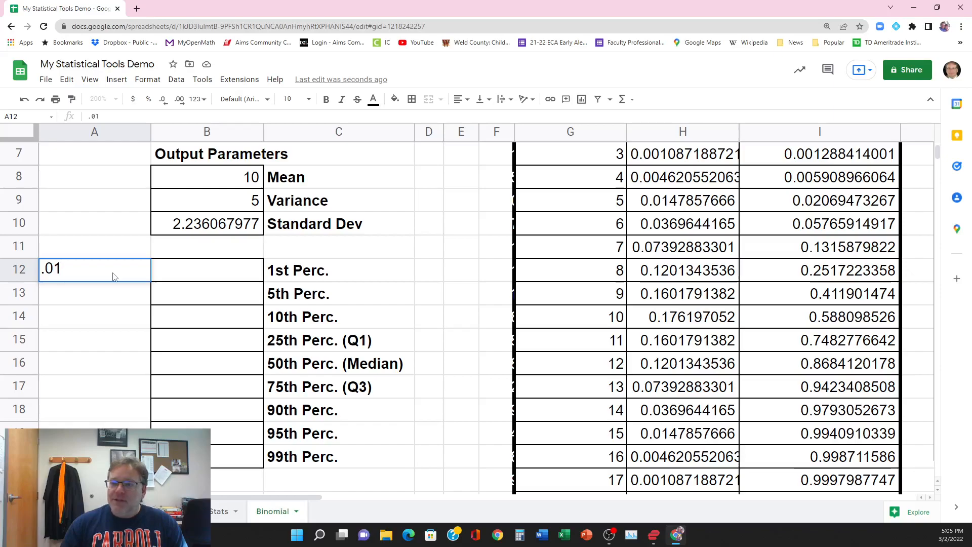
{"action": "key", "text": "Return"}
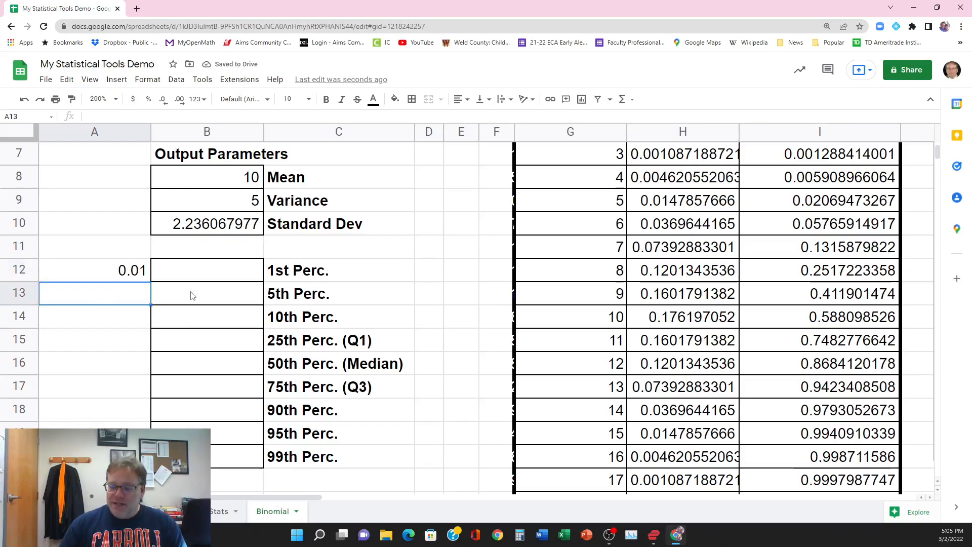
{"action": "type", "text": ".05"}
{"action": "key", "text": "Return"}
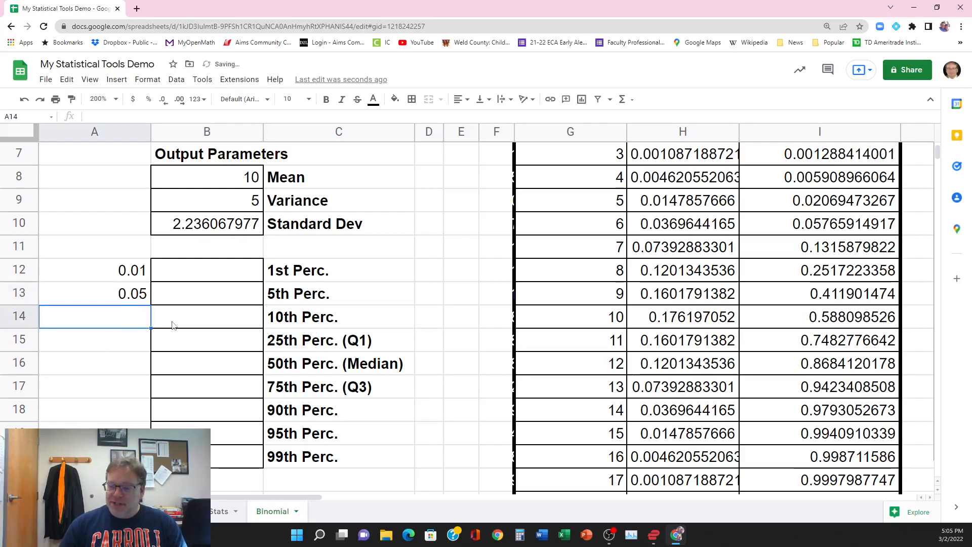
{"action": "type", "text": ".1"}
{"action": "key", "text": "Return"}
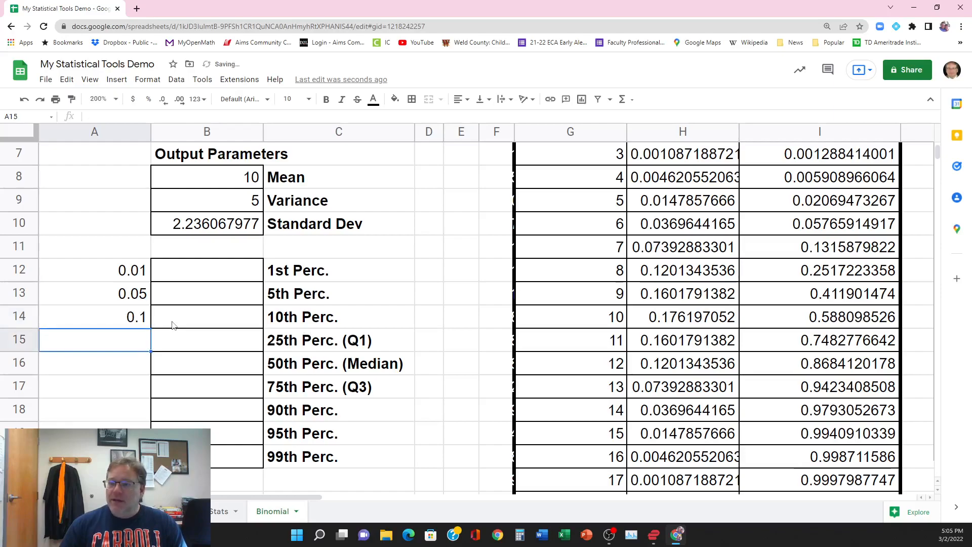
Step: Enter 0.25, 0.5 and 0.75 in A15:A17 for the Q1, median and Q3 rows
{"action": "type", "text": ".25"}
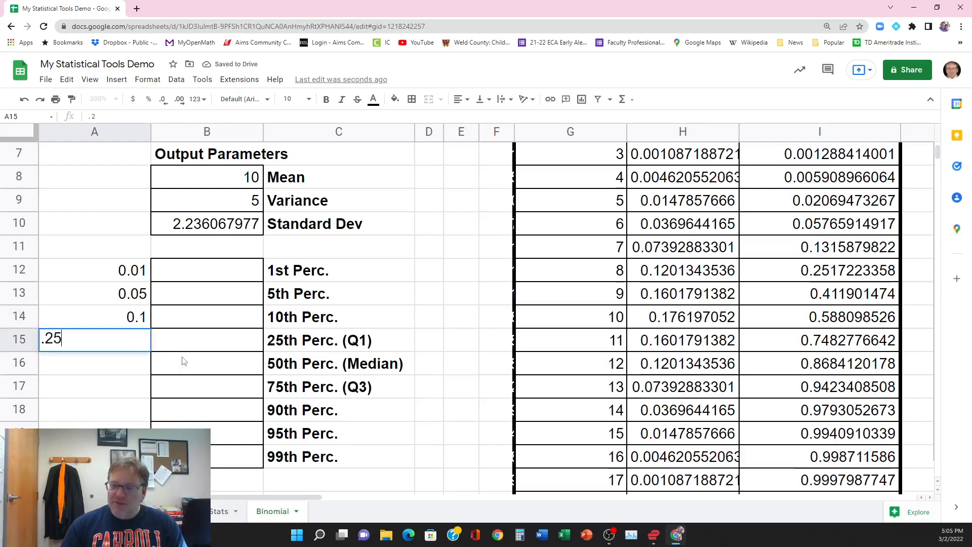
{"action": "key", "text": "Return"}
{"action": "type", "text": ".5"}
{"action": "key", "text": "Return"}
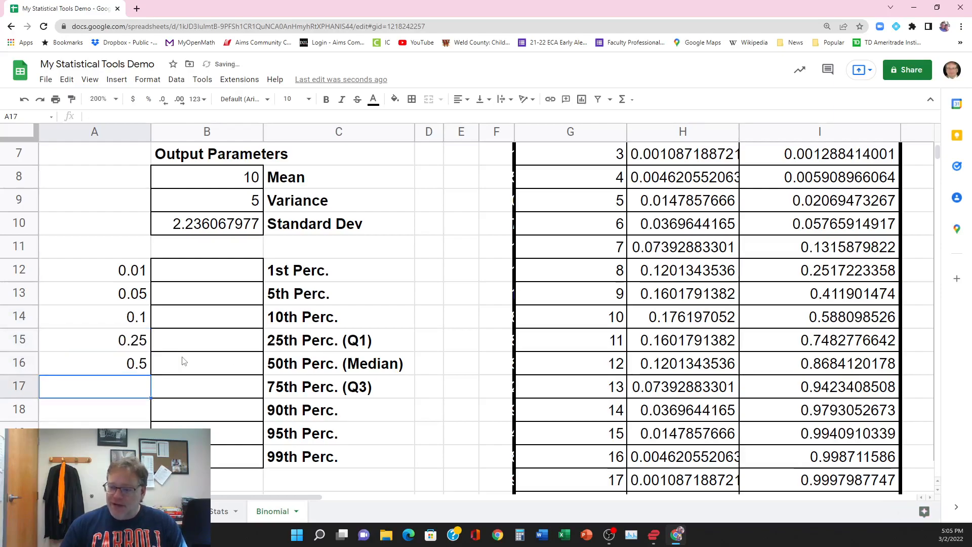
{"action": "type", "text": ".75"}
{"action": "key", "text": "Return"}
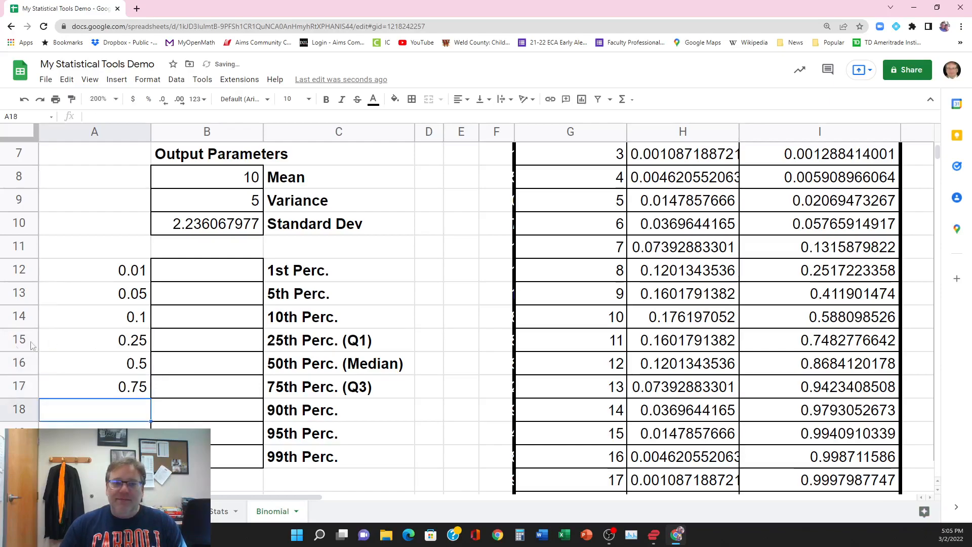
Step: Enter 0.9, 0.95 and 0.99 in A18:A20 for the 90th, 95th and 99th percentile rows
{"action": "scroll", "coordinate": [393, 411], "scroll_direction": "down", "scroll_amount": 2}
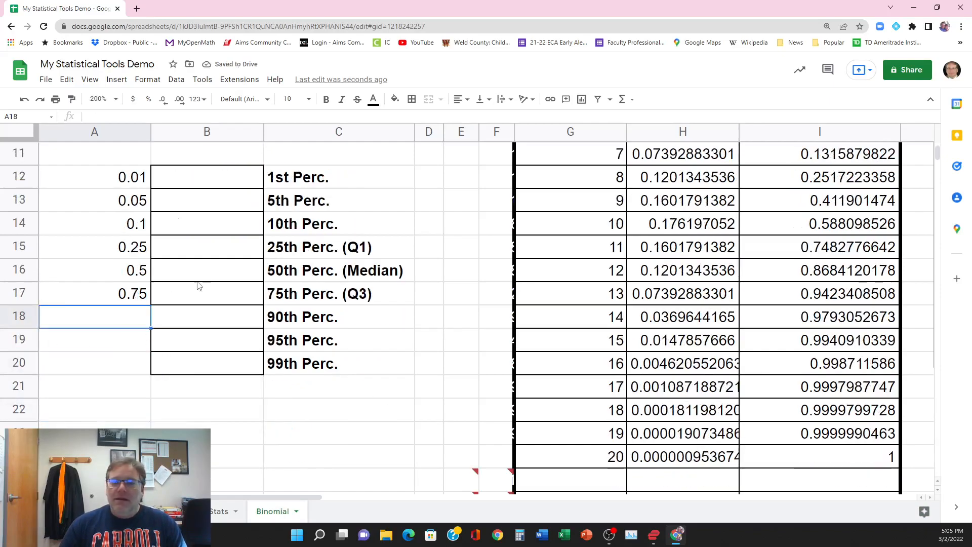
{"action": "type", "text": ".9"}
{"action": "key", "text": "Return"}
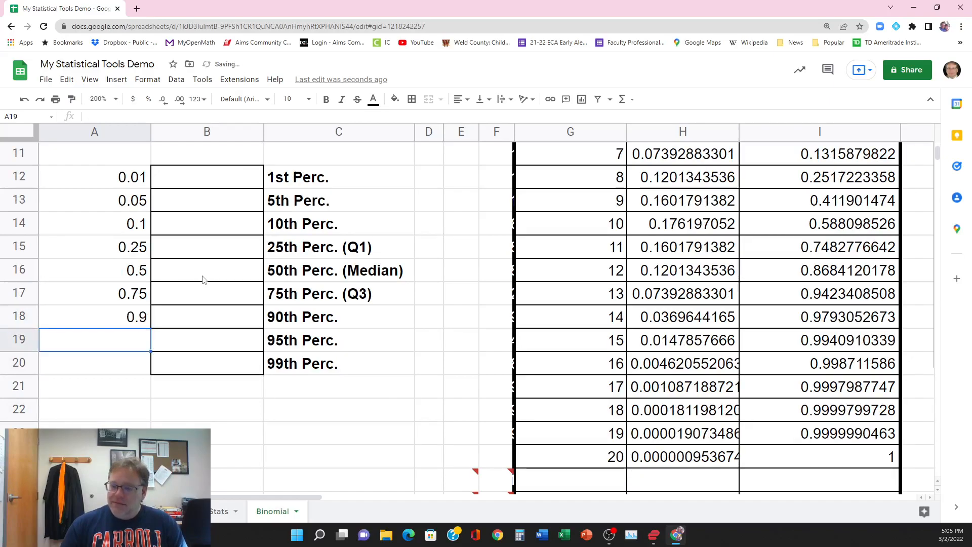
{"action": "type", "text": ".95"}
{"action": "key", "text": "Return"}
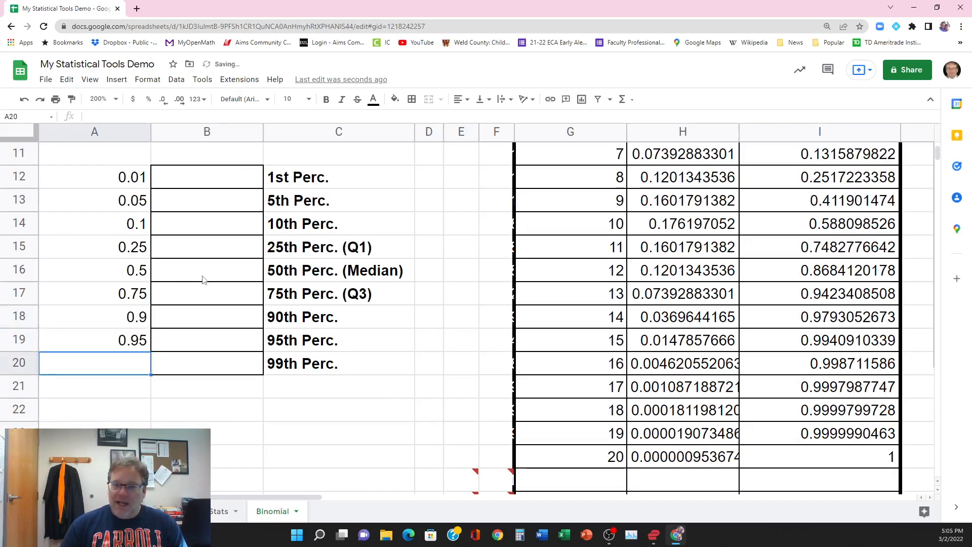
{"action": "type", "text": ".99"}
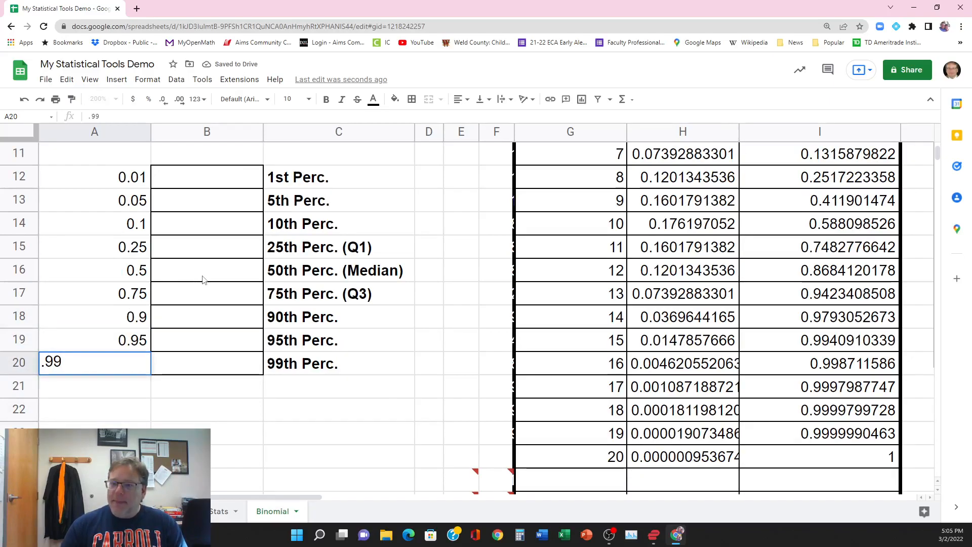
{"action": "key", "text": "Return"}
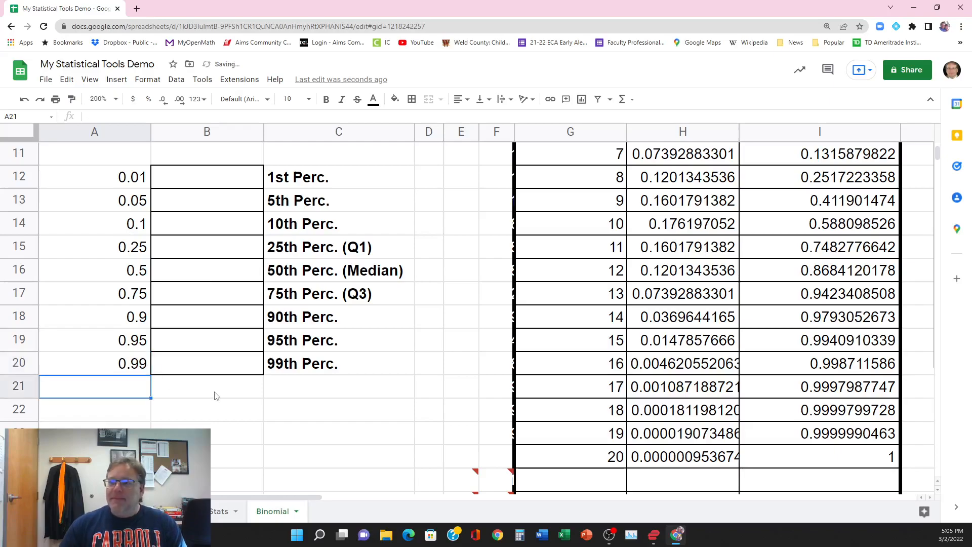
Step: Begin a MATCH formula in B12 for the 1st percentile, using A12 as the search key
{"action": "scroll", "coordinate": [206, 391], "scroll_direction": "up", "scroll_amount": 2}
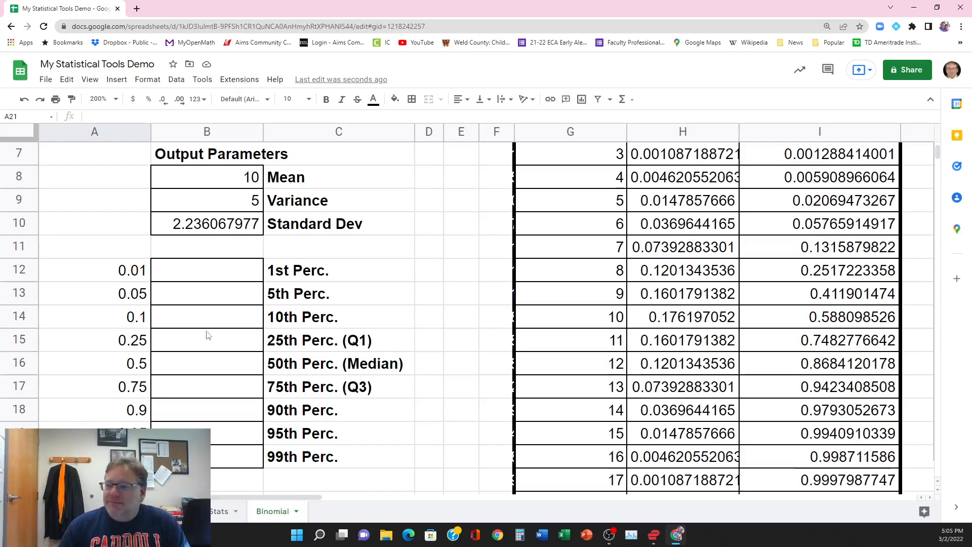
{"action": "left_click", "coordinate": [211, 276]}
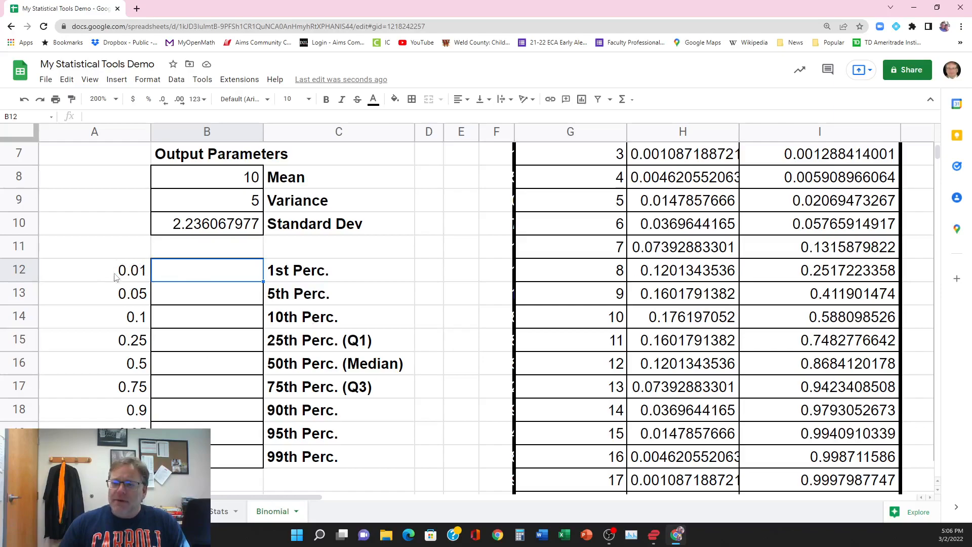
{"action": "scroll", "coordinate": [836, 315], "scroll_direction": "up", "scroll_amount": 2}
{"action": "scroll", "coordinate": [836, 315], "scroll_direction": "up", "scroll_amount": 1}
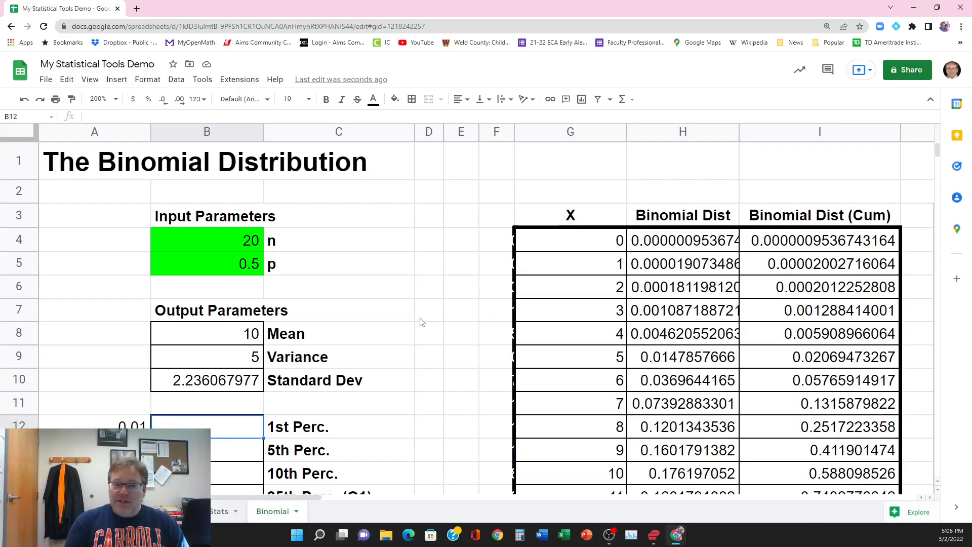
{"action": "scroll", "coordinate": [415, 323], "scroll_direction": "down", "scroll_amount": 2}
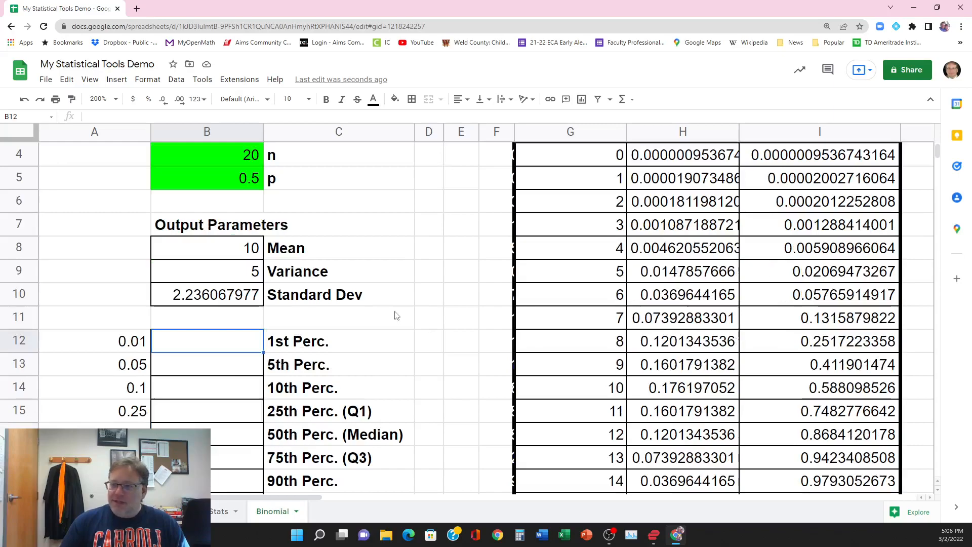
{"action": "type", "text": "="}
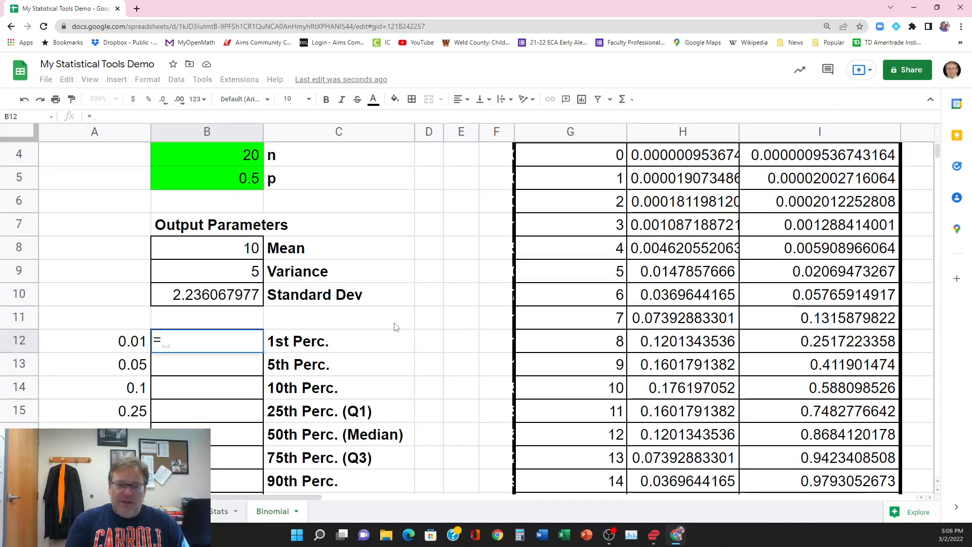
{"action": "type", "text": "match"}
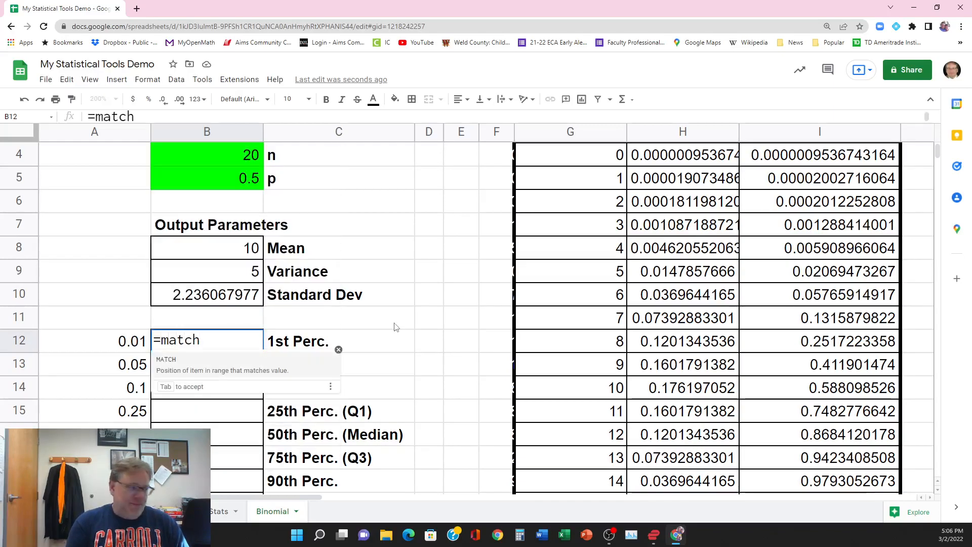
{"action": "type", "text": "("}
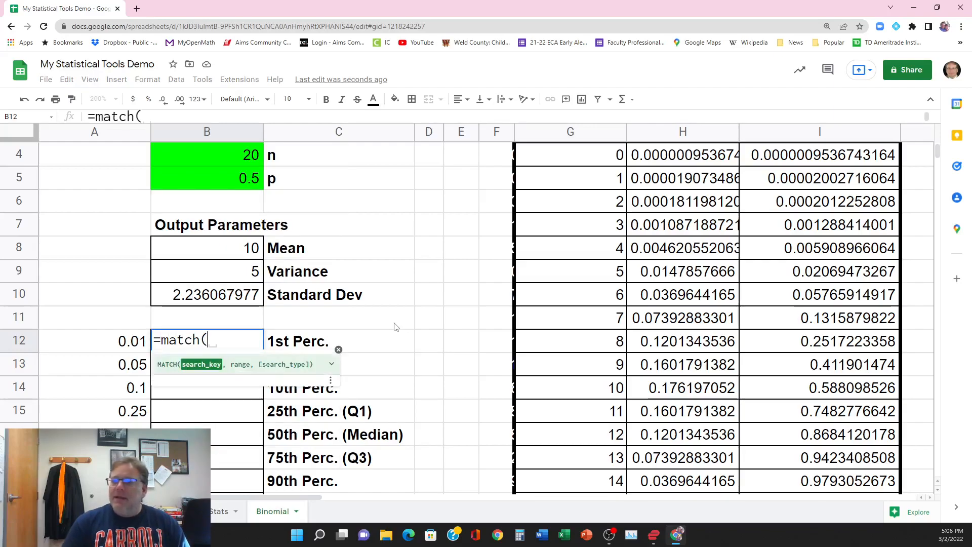
{"action": "left_click", "coordinate": [124, 344]}
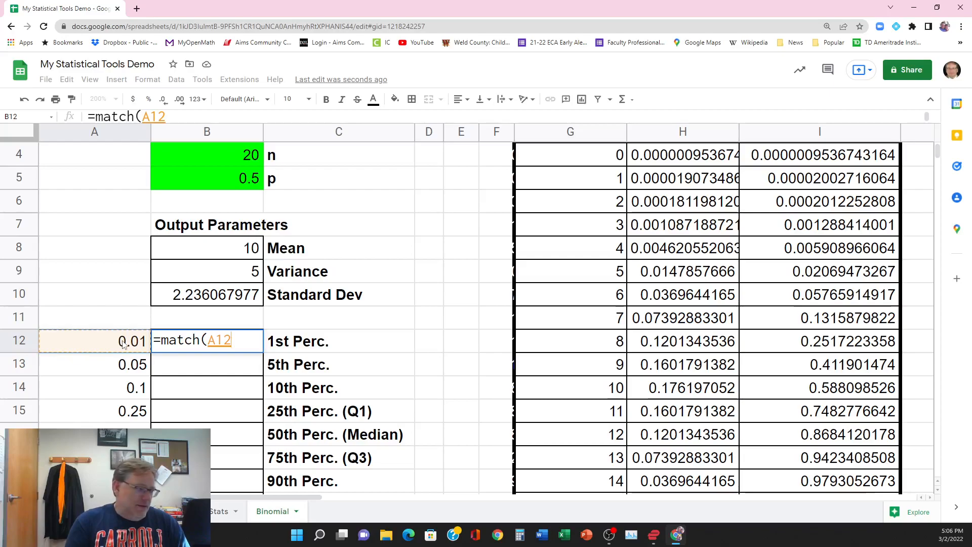
{"action": "type", "text": ","}
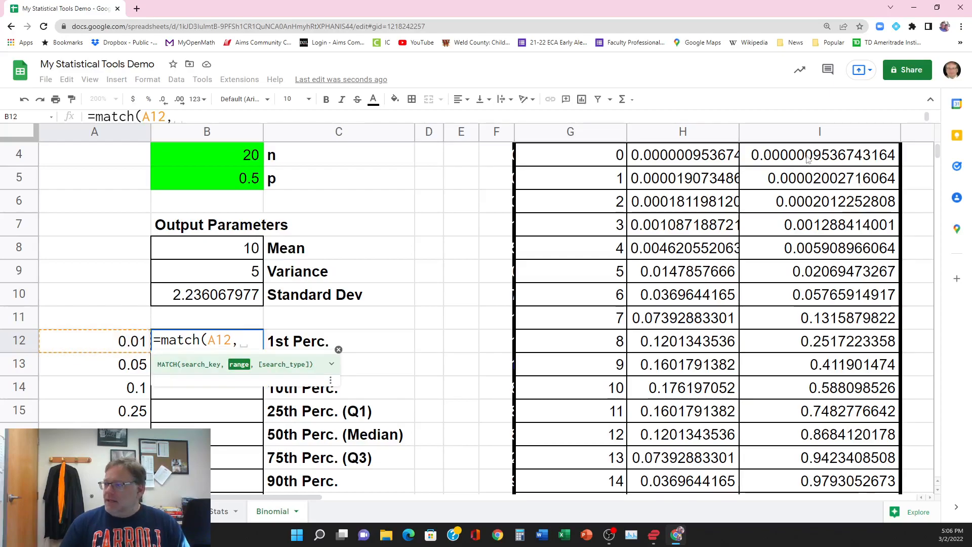
Step: Complete B12's formula as =match(A12,I4:I54,1) and decline the suggested autofill for the other percentile rows
{"action": "left_click_drag", "start_coordinate": [807, 158], "coordinate": [809, 357]}
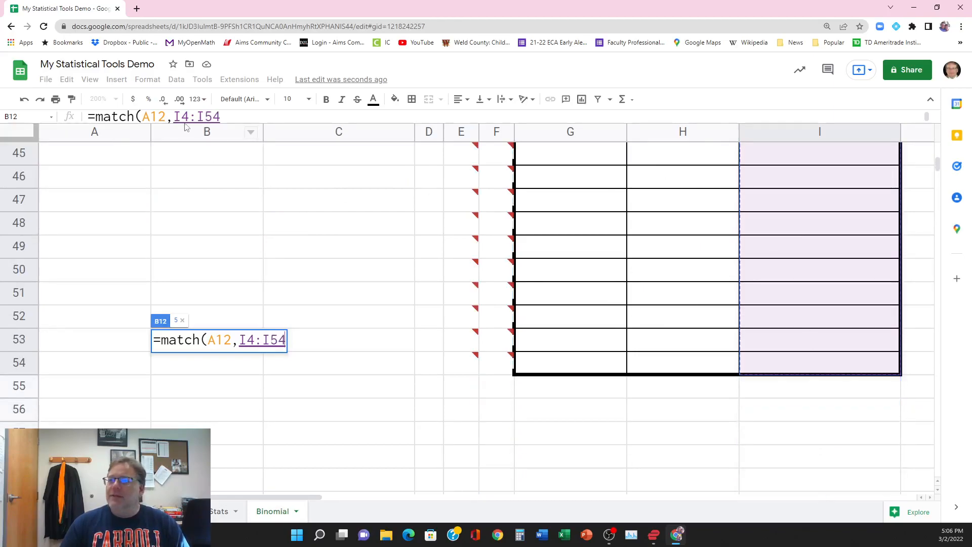
{"action": "left_click", "coordinate": [227, 116]}
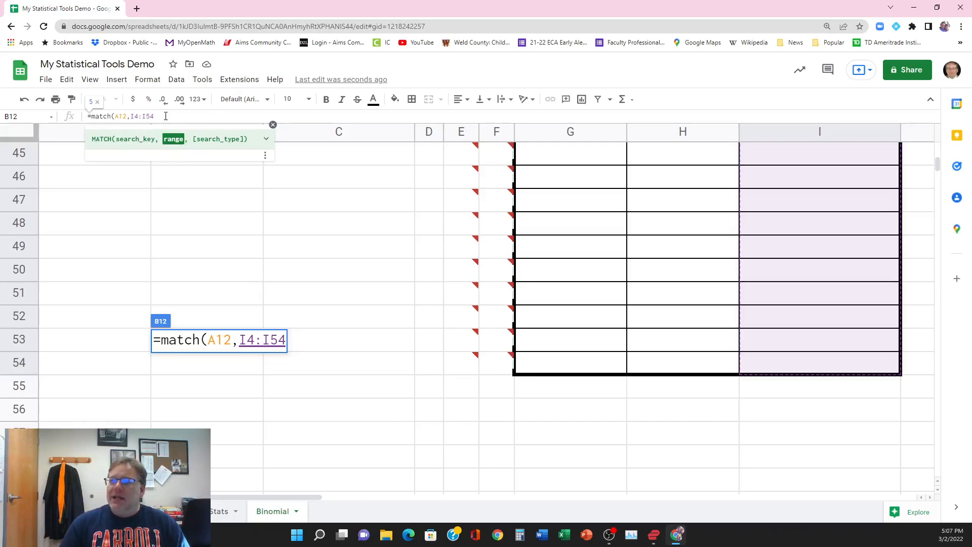
{"action": "type", "text": ",1"}
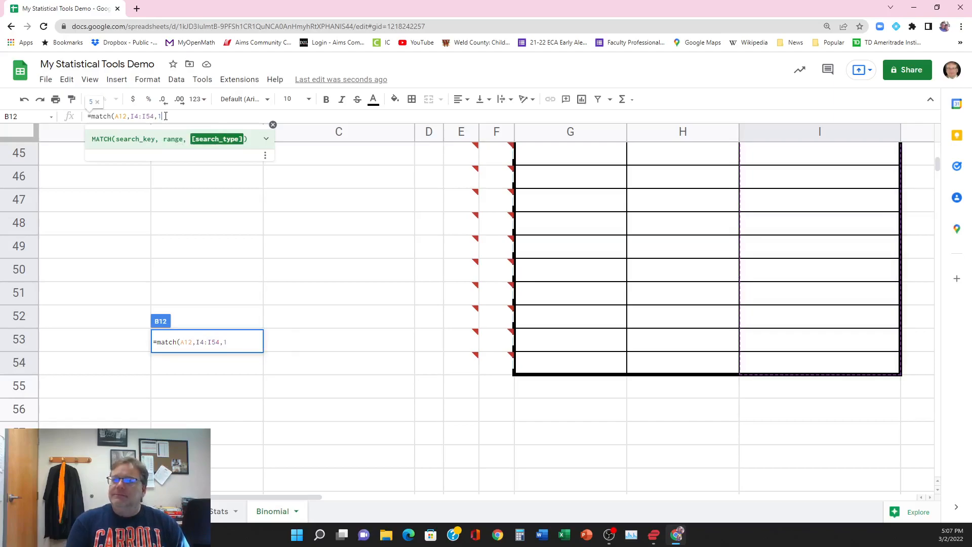
{"action": "type", "text": ")"}
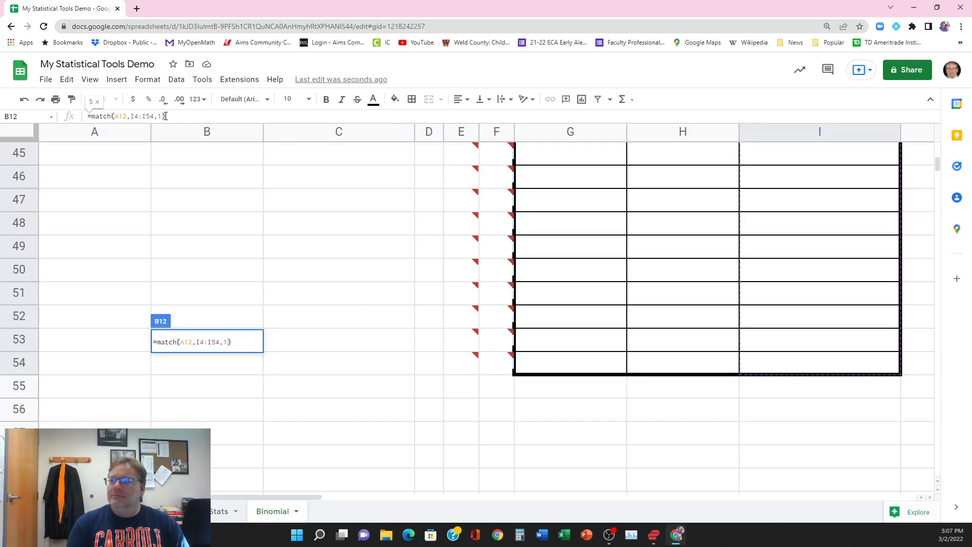
{"action": "key", "text": "Return"}
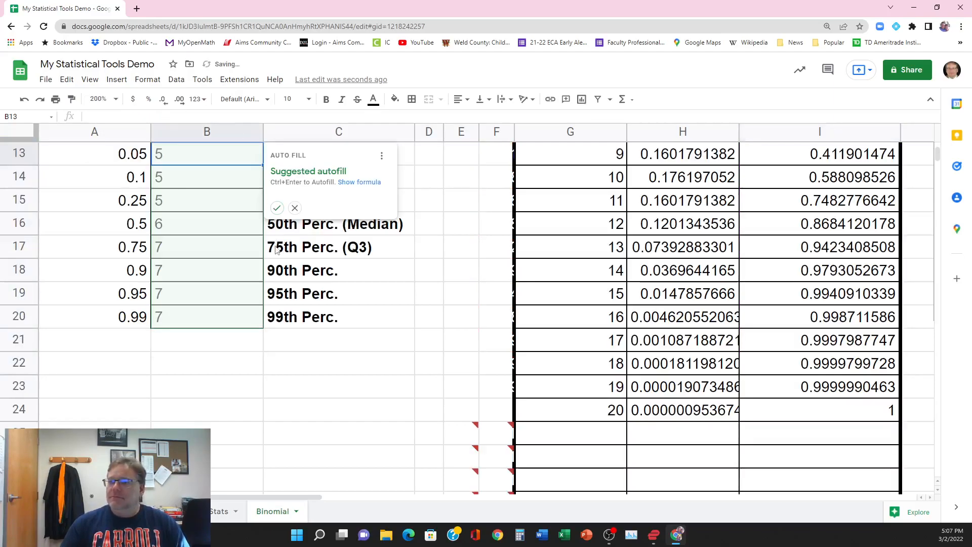
{"action": "left_click", "coordinate": [294, 208]}
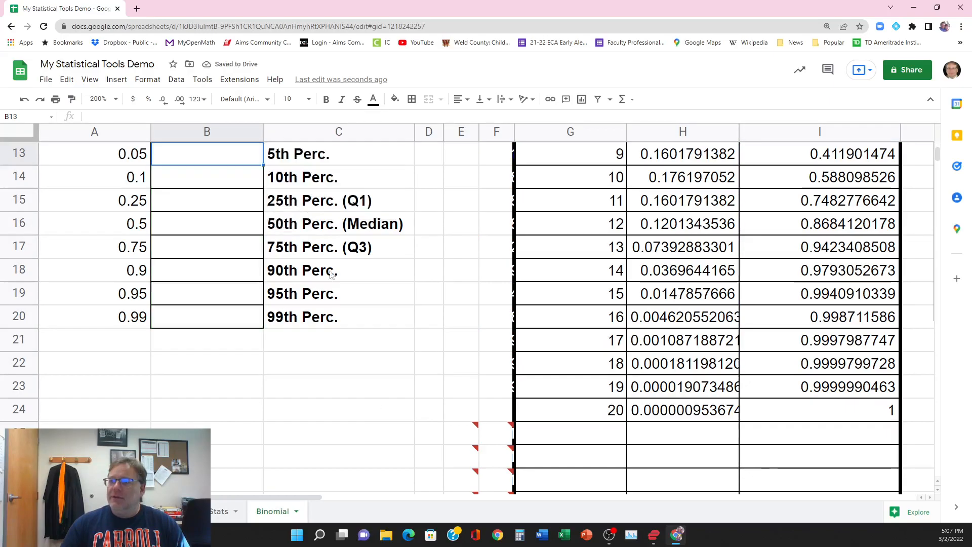
Step: Compare the MATCH position in B12 with the cumulative probabilities, counting through cells I4 to I8
{"action": "scroll", "coordinate": [373, 410], "scroll_direction": "up", "scroll_amount": 2}
{"action": "scroll", "coordinate": [374, 410], "scroll_direction": "up", "scroll_amount": 2}
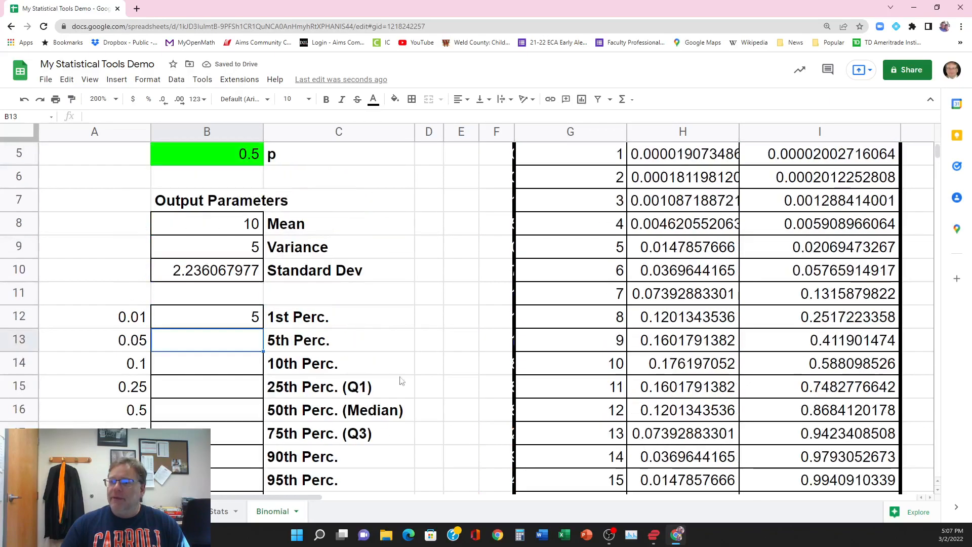
{"action": "left_click", "coordinate": [228, 318]}
{"action": "scroll", "coordinate": [421, 354], "scroll_direction": "up", "scroll_amount": 2}
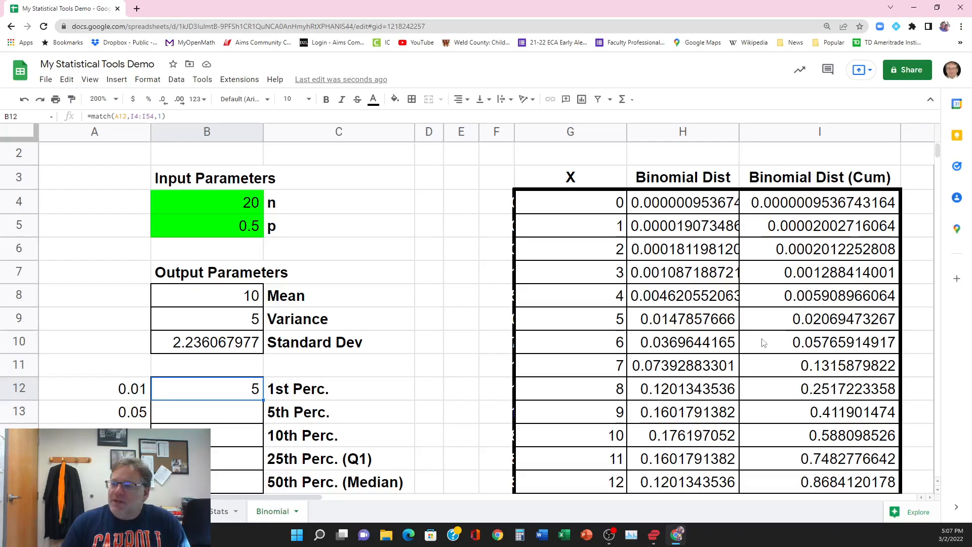
{"action": "left_click", "coordinate": [797, 204]}
{"action": "left_click", "coordinate": [799, 231]}
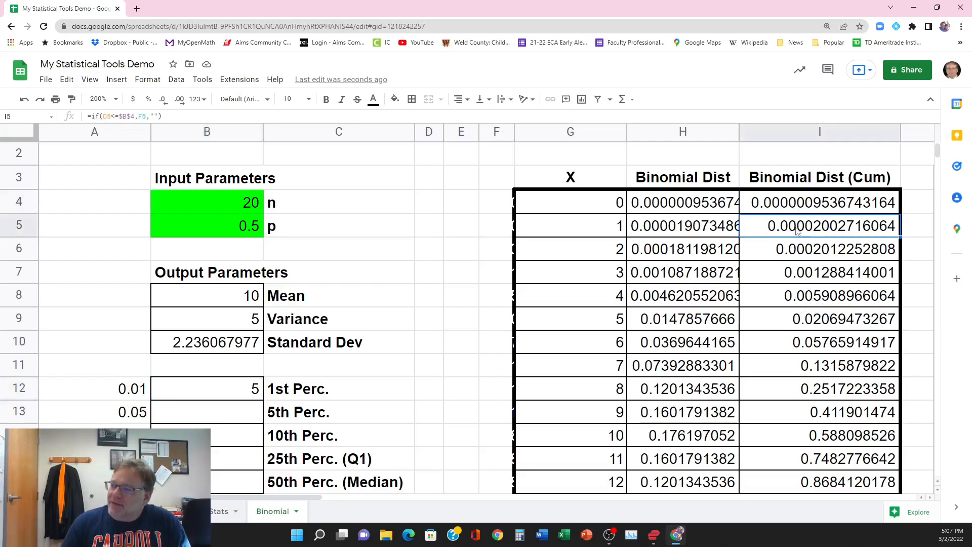
{"action": "left_click", "coordinate": [799, 259]}
{"action": "left_click", "coordinate": [798, 281]}
{"action": "left_click", "coordinate": [800, 302]}
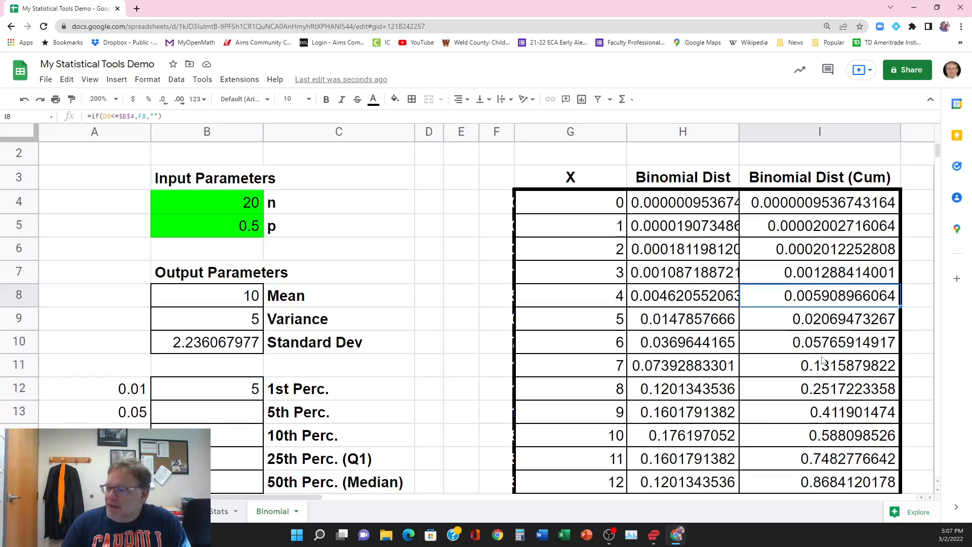
{"action": "left_click", "coordinate": [803, 205]}
{"action": "left_click", "coordinate": [803, 231]}
{"action": "left_click", "coordinate": [803, 254]}
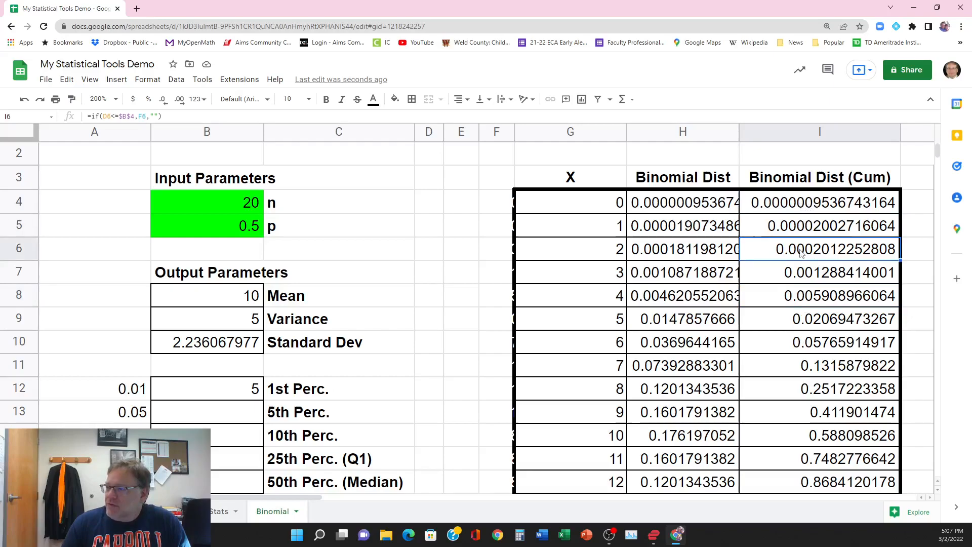
{"action": "left_click", "coordinate": [804, 273]}
{"action": "left_click", "coordinate": [803, 297]}
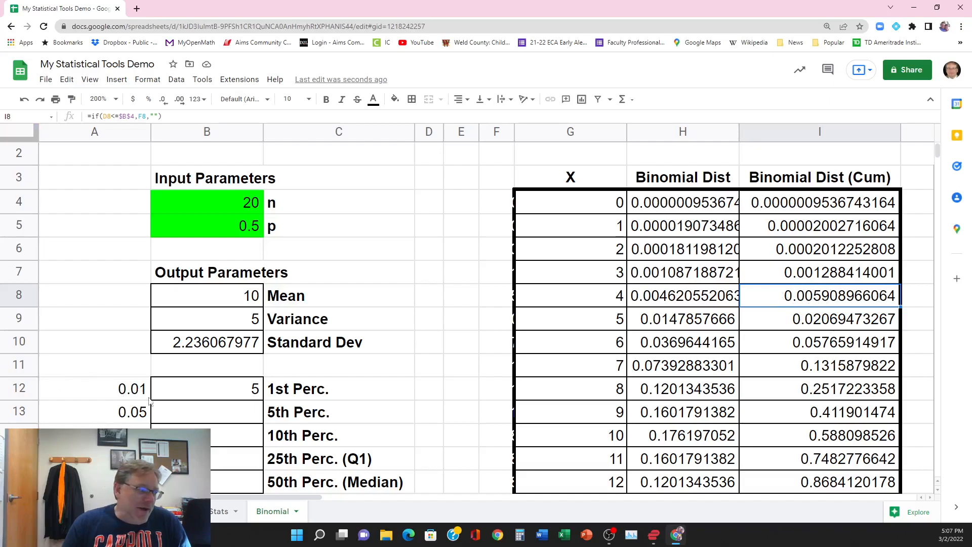
Step: Add 1 to the MATCH result in B12, making the formula =match(A12,I4:I54,1)+1
{"action": "left_click", "coordinate": [239, 392]}
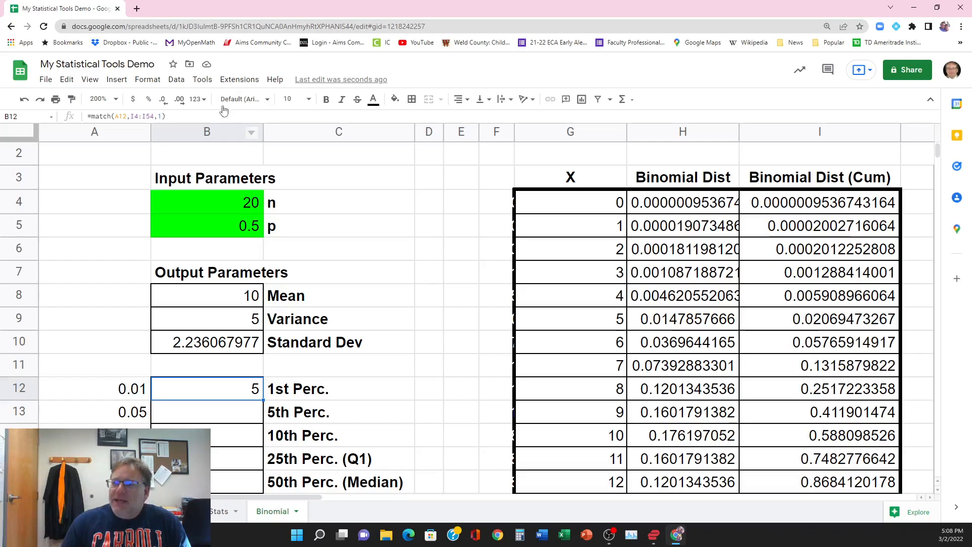
{"action": "key", "text": "F2"}
{"action": "type", "text": "+1"}
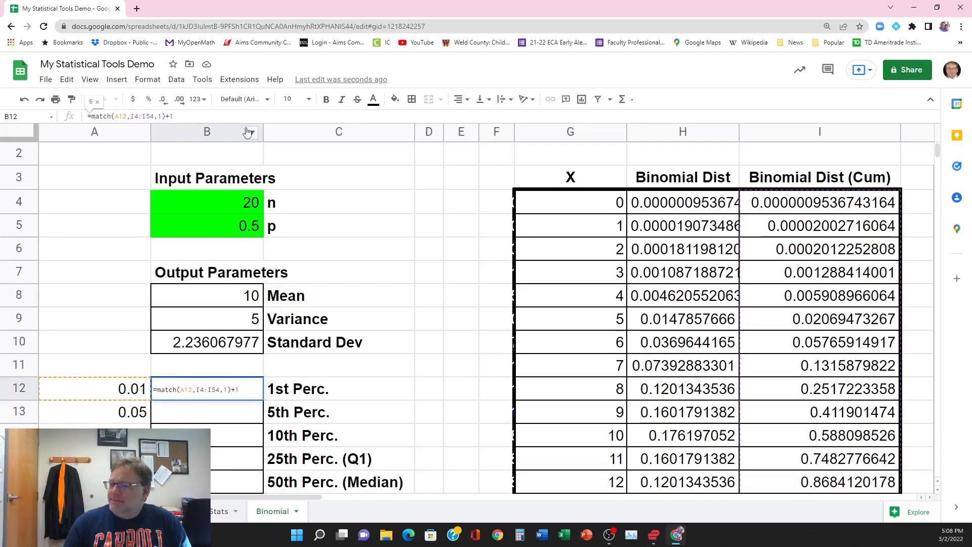
{"action": "key", "text": "Return"}
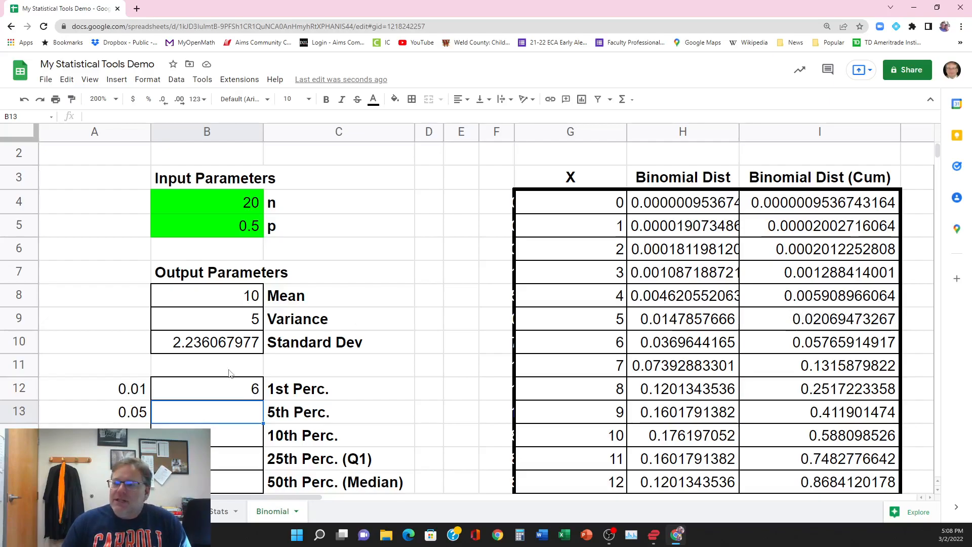
Step: Insert an opening IFERROR function around the MATCH expression in B12's formula
{"action": "left_click", "coordinate": [220, 392]}
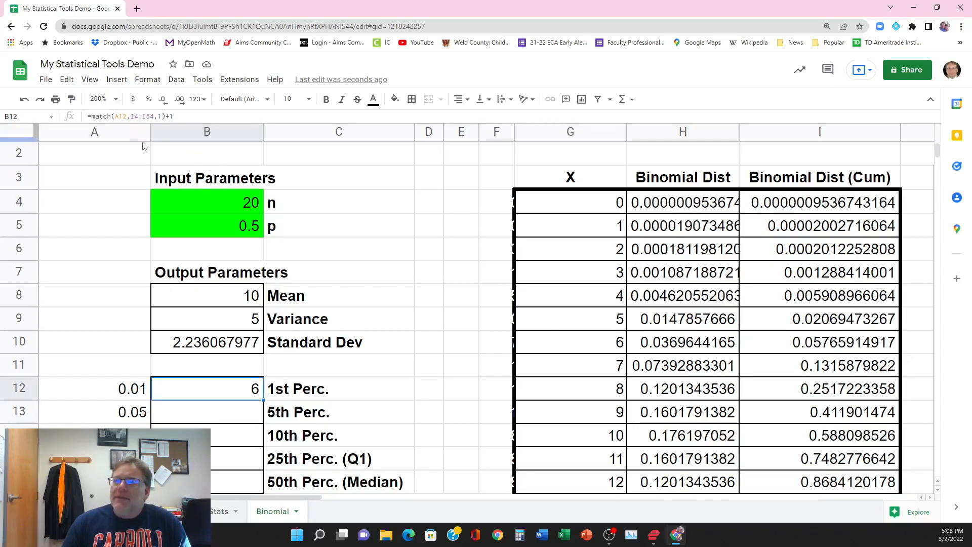
{"action": "left_click", "coordinate": [92, 117]}
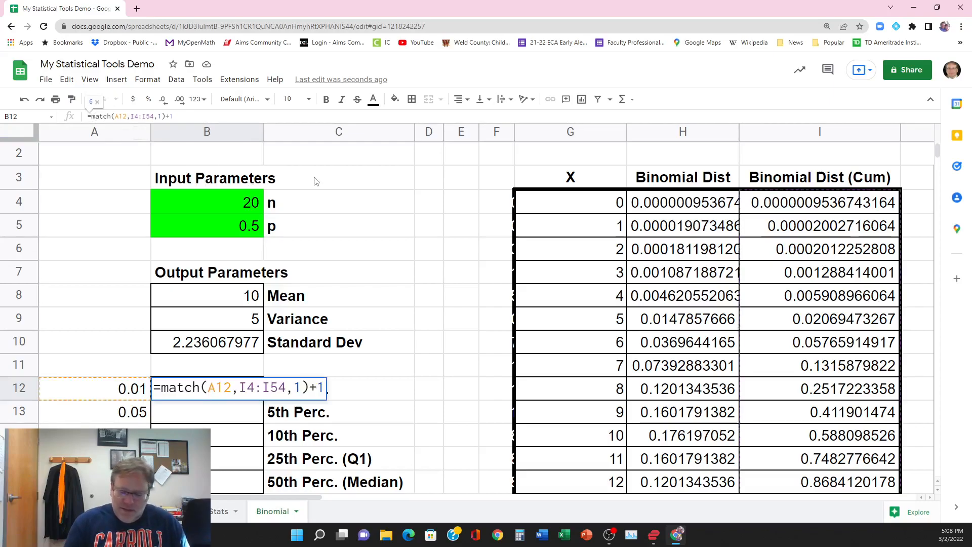
{"action": "key", "text": "ctrl+plus"}
{"action": "key", "text": "ctrl+plus"}
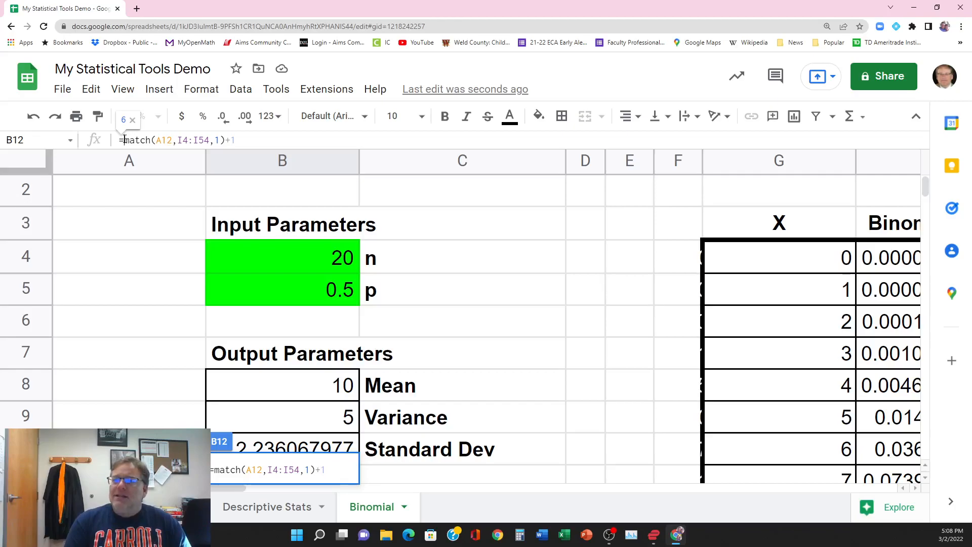
{"action": "type", "text": "ifer"}
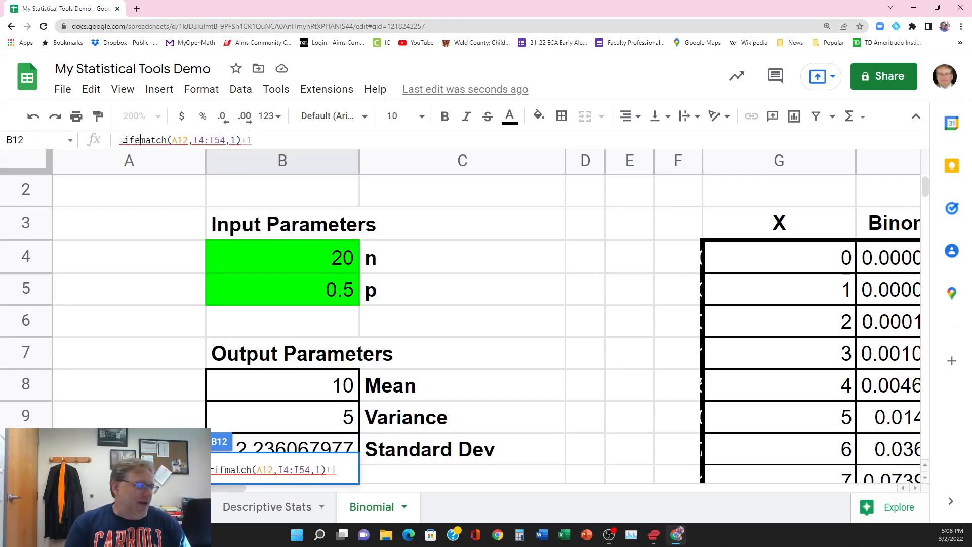
{"action": "type", "text": "ror"}
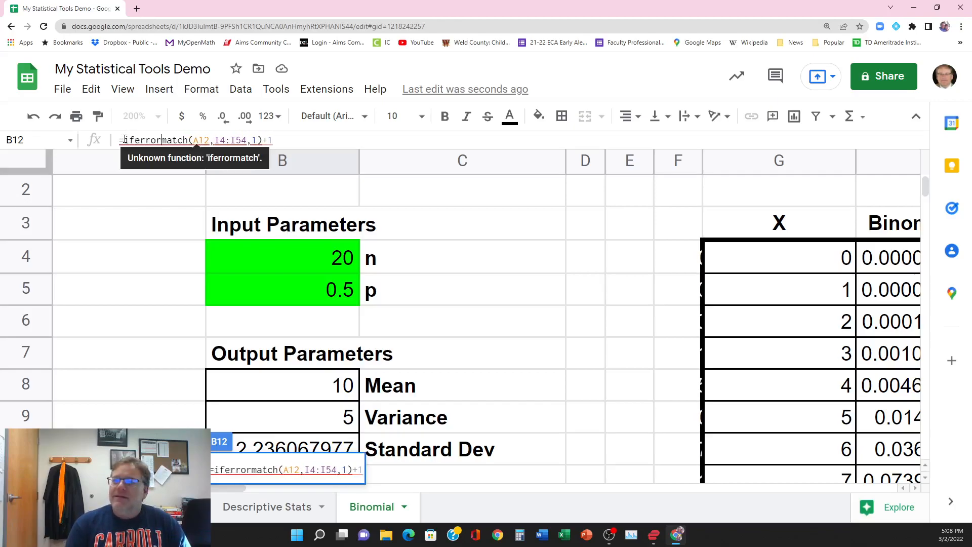
{"action": "type", "text": "("}
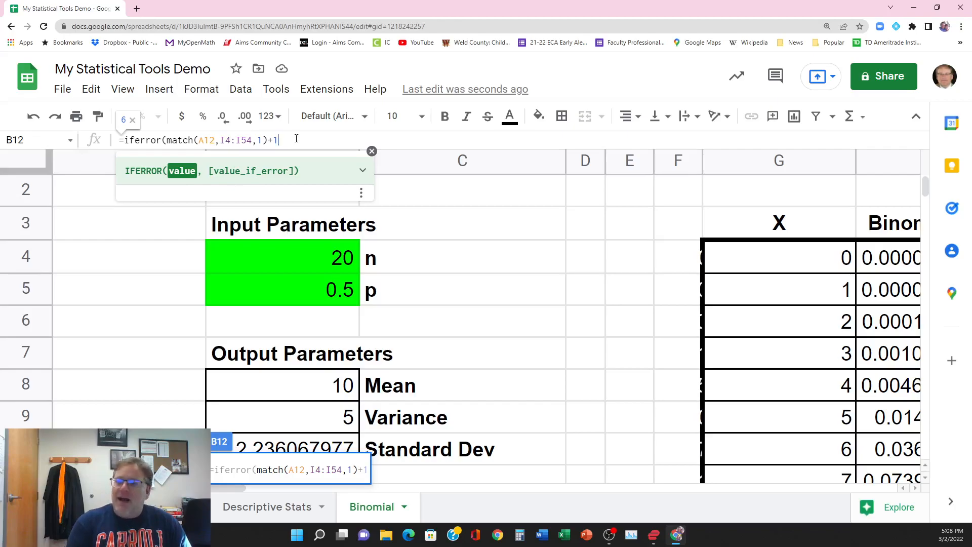
Step: Set the IFERROR fallback to 1, completing B12 as =iferror(match(A12,I4:I54,1)+1,1), and review the entered formula
{"action": "type", "text": ","}
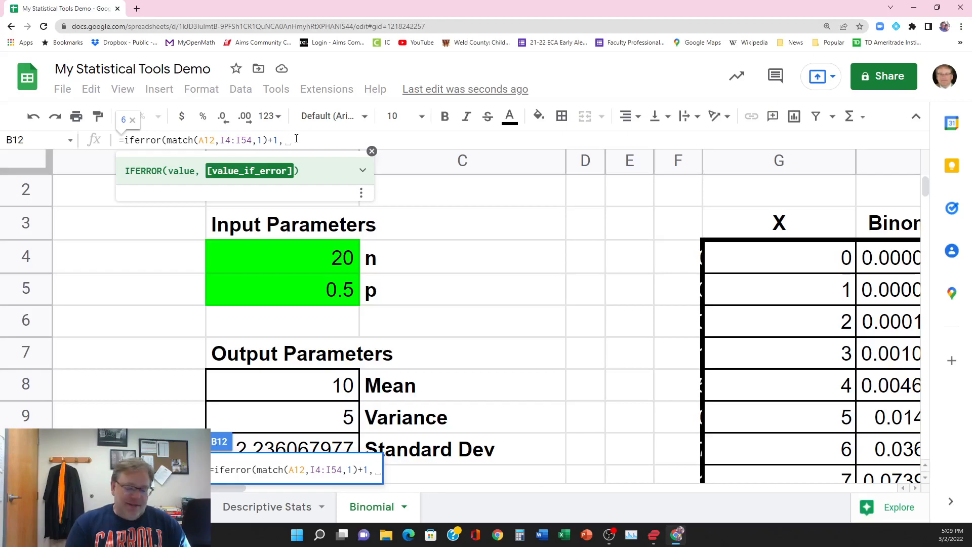
{"action": "type", "text": "1)"}
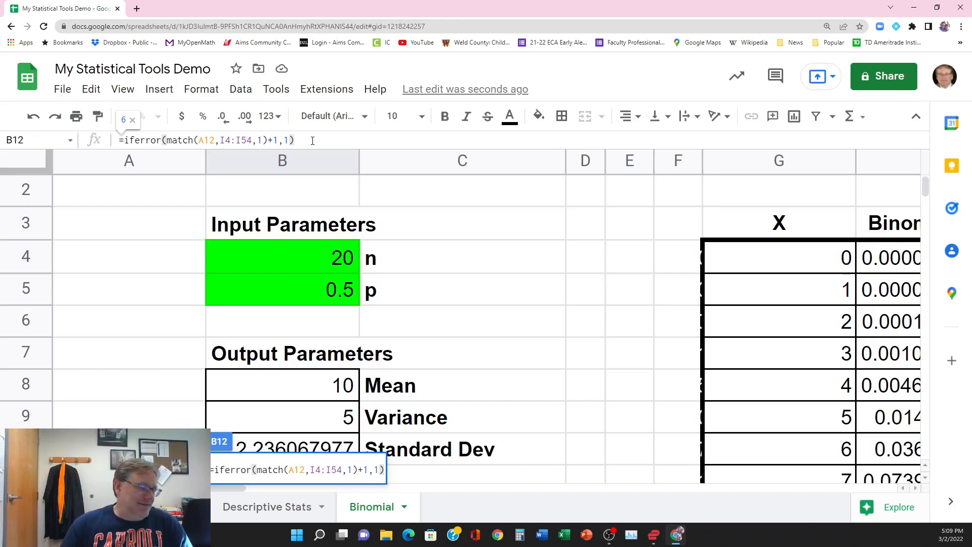
{"action": "key", "text": "Return"}
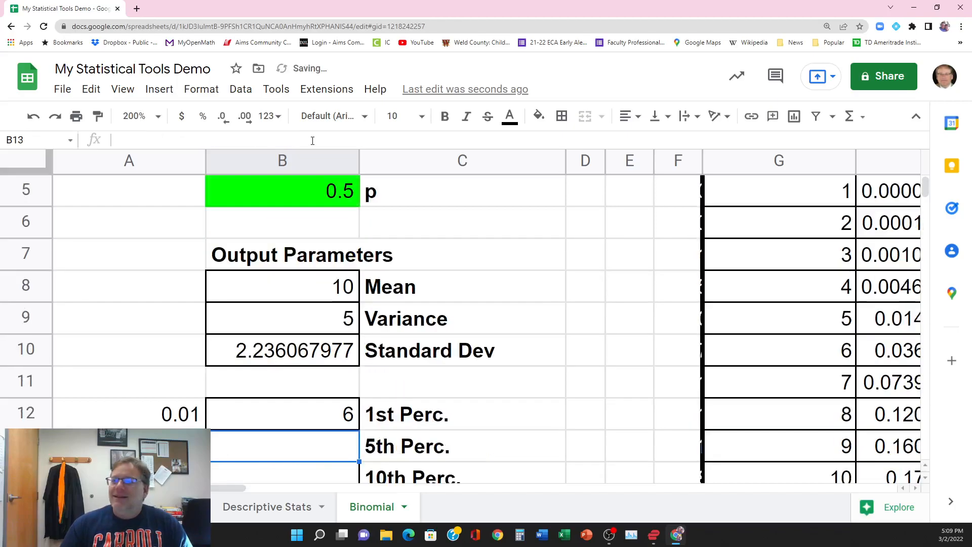
{"action": "left_click", "coordinate": [325, 421]}
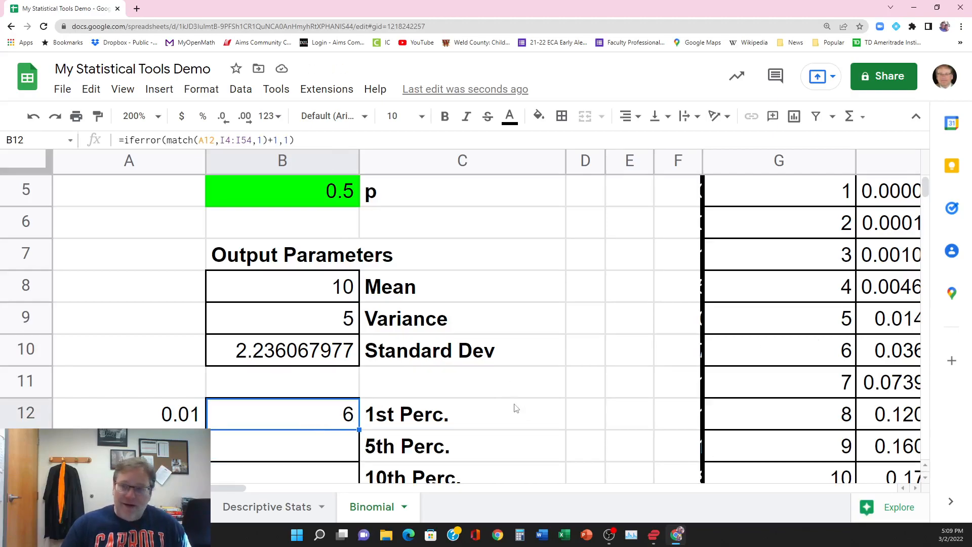
{"action": "key", "text": "ctrl+minus"}
{"action": "key", "text": "ctrl+minus"}
{"action": "key", "text": "ctrl+minus"}
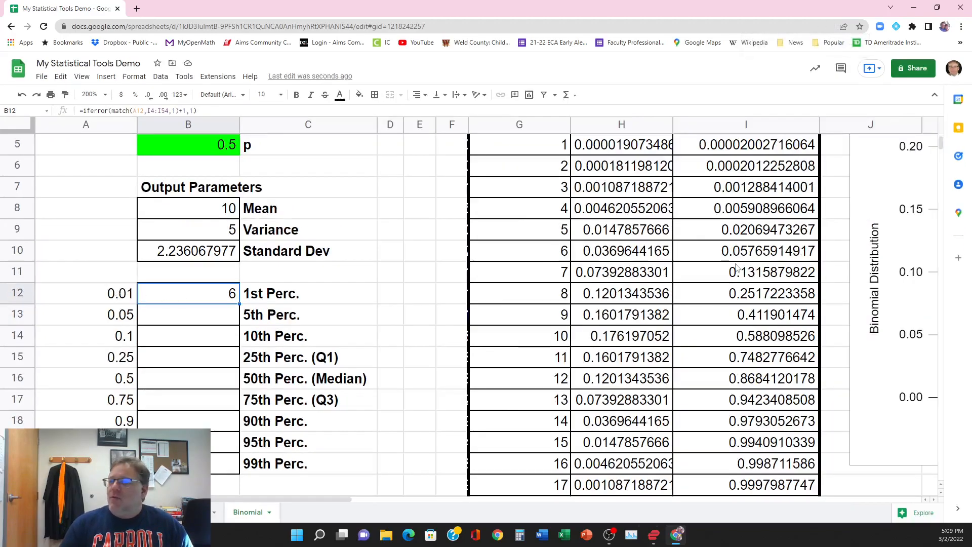
Step: Count through the cumulative probabilities in cells I4 to I9, and locate the X value in the same row in G9
{"action": "scroll", "coordinate": [737, 253], "scroll_direction": "up", "scroll_amount": 2}
{"action": "left_click", "coordinate": [735, 186]}
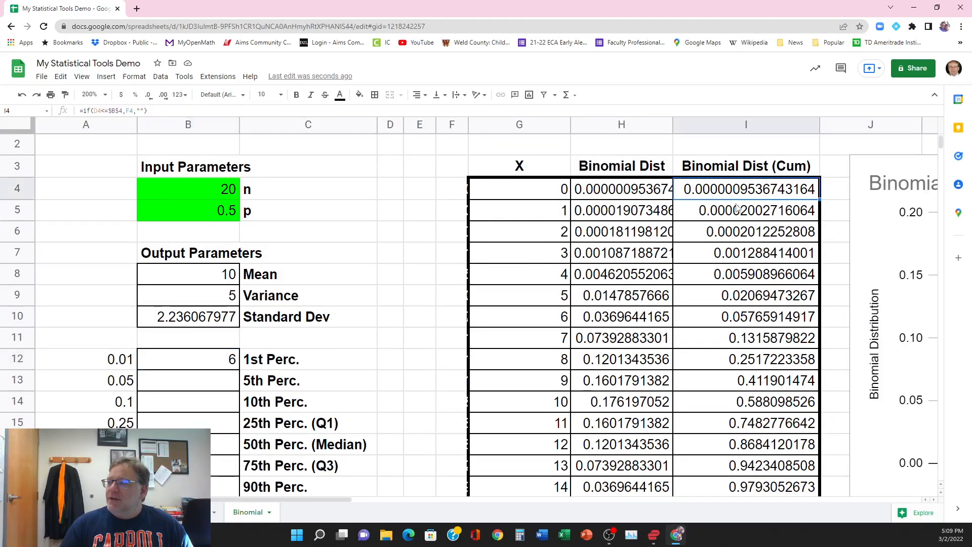
{"action": "left_click", "coordinate": [735, 207]}
{"action": "left_click", "coordinate": [736, 234]}
{"action": "left_click", "coordinate": [736, 254]}
{"action": "left_click", "coordinate": [737, 274]}
{"action": "left_click", "coordinate": [762, 299]}
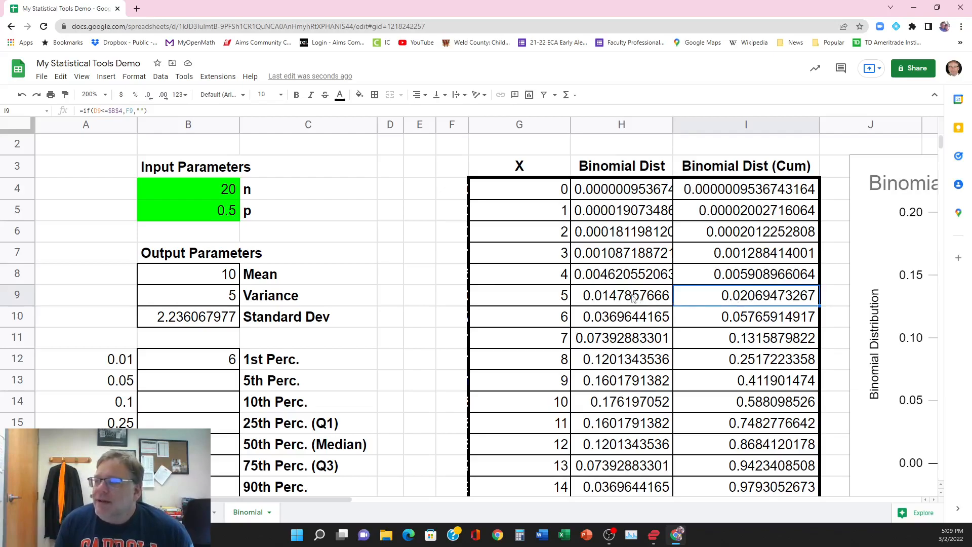
{"action": "left_click", "coordinate": [544, 301]}
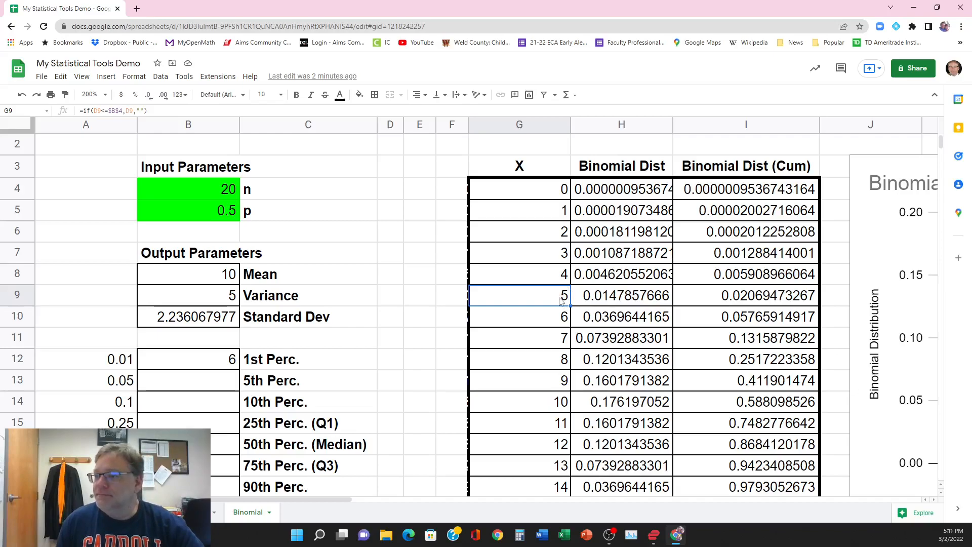
Step: Count through the X values in cells G4 to G9 to compare them with the position in B12
{"action": "left_click", "coordinate": [542, 194]}
{"action": "left_click", "coordinate": [537, 213]}
{"action": "left_click", "coordinate": [535, 234]}
{"action": "left_click", "coordinate": [534, 259]}
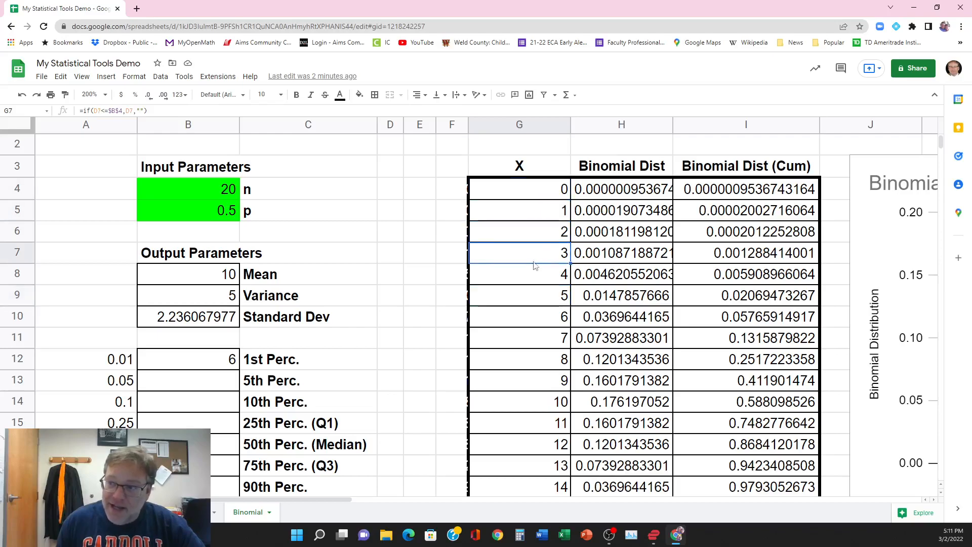
{"action": "left_click", "coordinate": [535, 274]}
{"action": "left_click", "coordinate": [537, 296]}
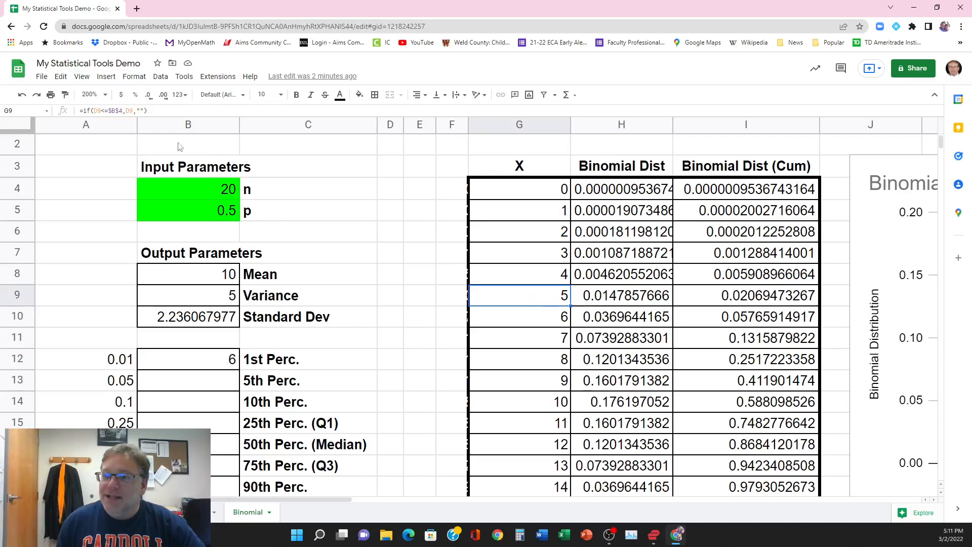
Step: Insert an opening INDEX function in front of the IFERROR expression in B12's formula
{"action": "left_click", "coordinate": [204, 361]}
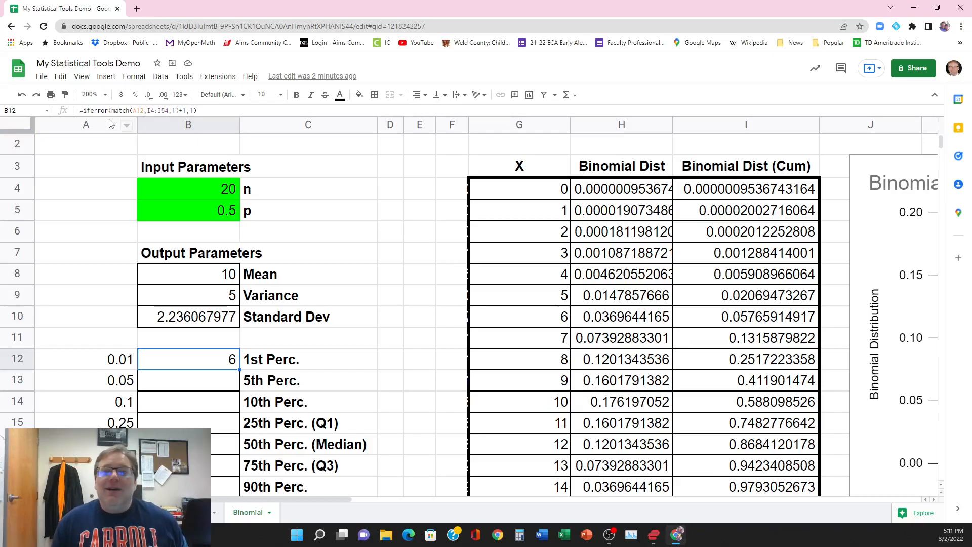
{"action": "left_click", "coordinate": [84, 110]}
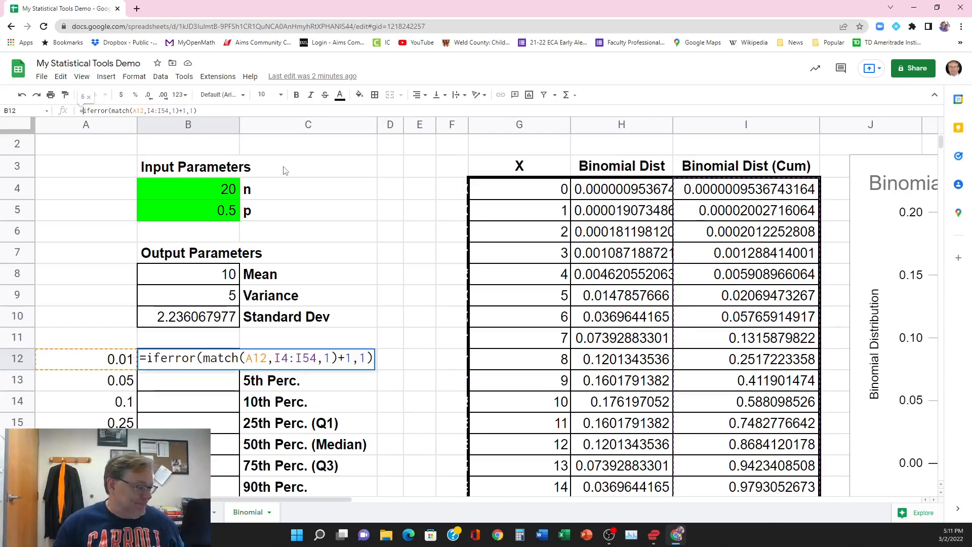
{"action": "type", "text": "inde"}
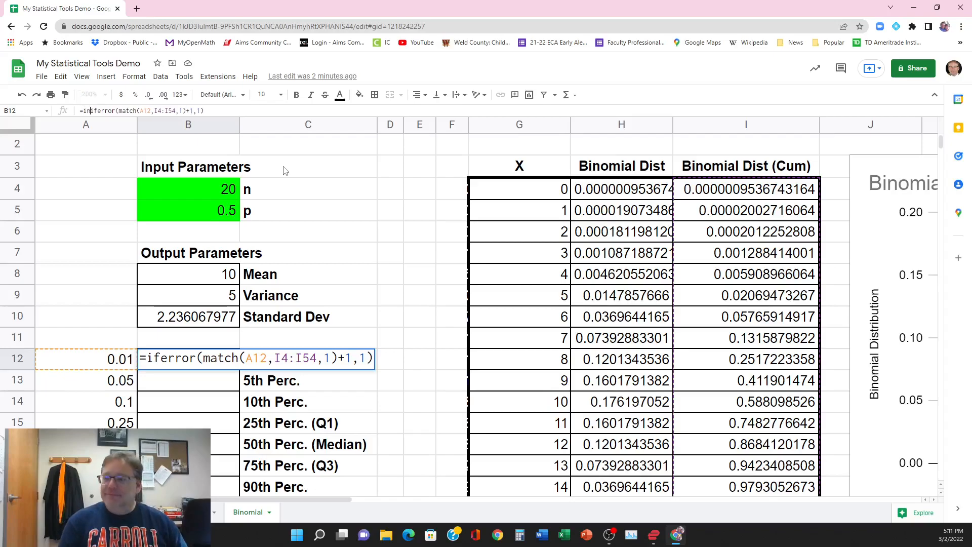
{"action": "type", "text": "x"}
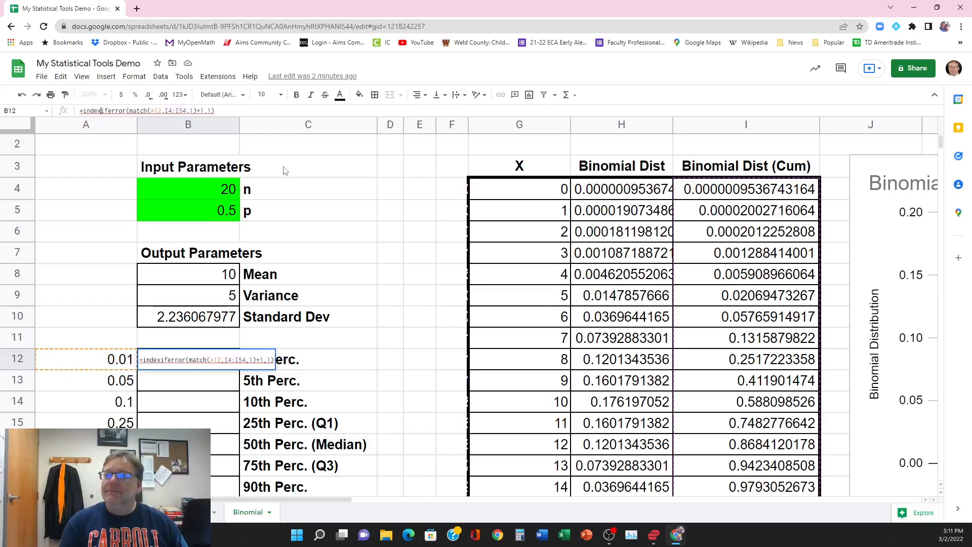
{"action": "type", "text": "("}
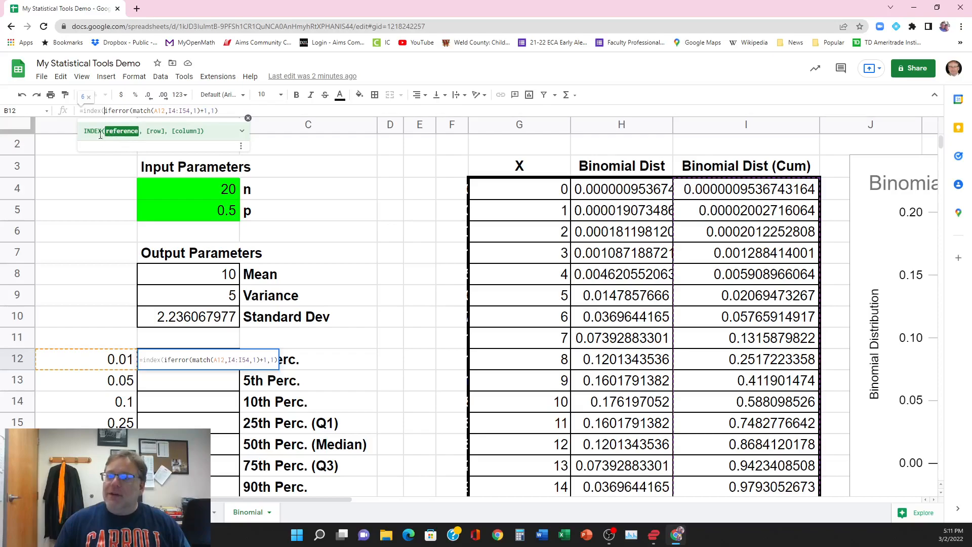
Step: Set the X column range G4:G54 as the INDEX reference in B12's formula
{"action": "left_click", "coordinate": [517, 192]}
{"action": "left_click_drag", "start_coordinate": [516, 192], "coordinate": [519, 360]}
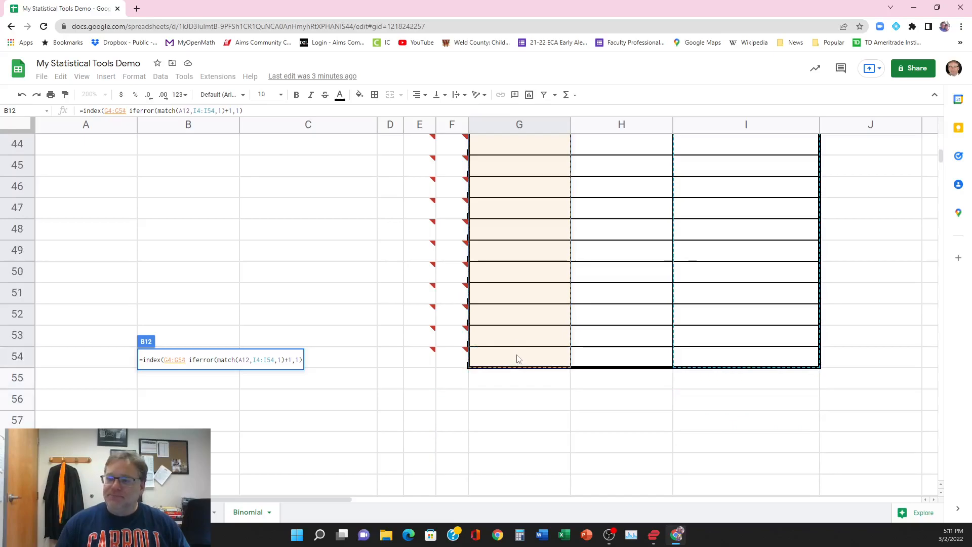
{"action": "left_click_drag", "start_coordinate": [519, 358], "coordinate": [518, 359]}
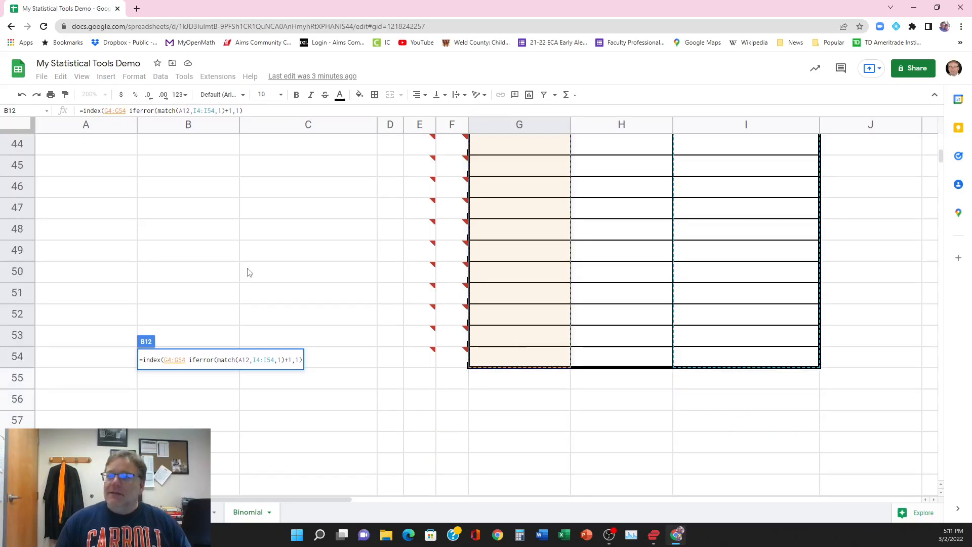
{"action": "scroll", "coordinate": [247, 273], "scroll_direction": "up", "scroll_amount": 4}
{"action": "scroll", "coordinate": [247, 273], "scroll_direction": "up", "scroll_amount": 10}
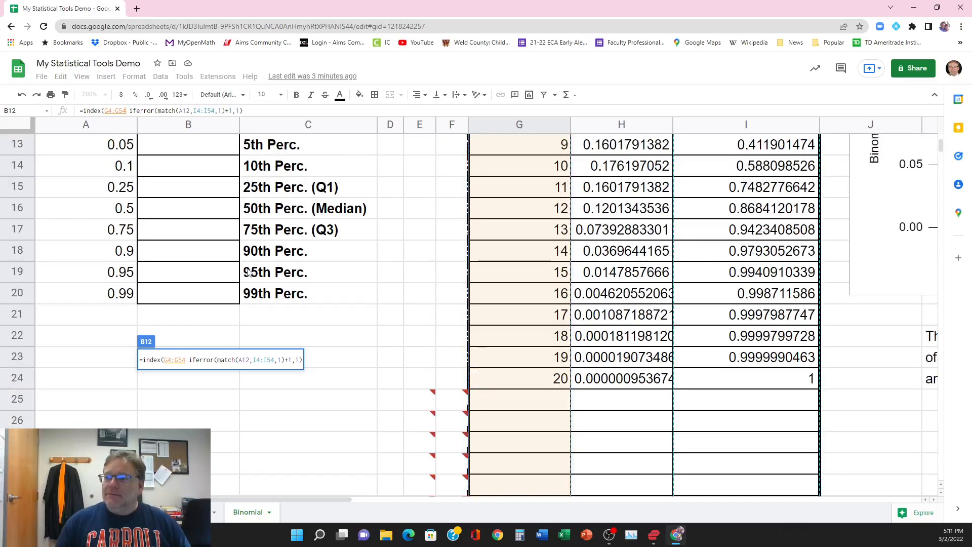
{"action": "scroll", "coordinate": [275, 277], "scroll_direction": "up", "scroll_amount": 2}
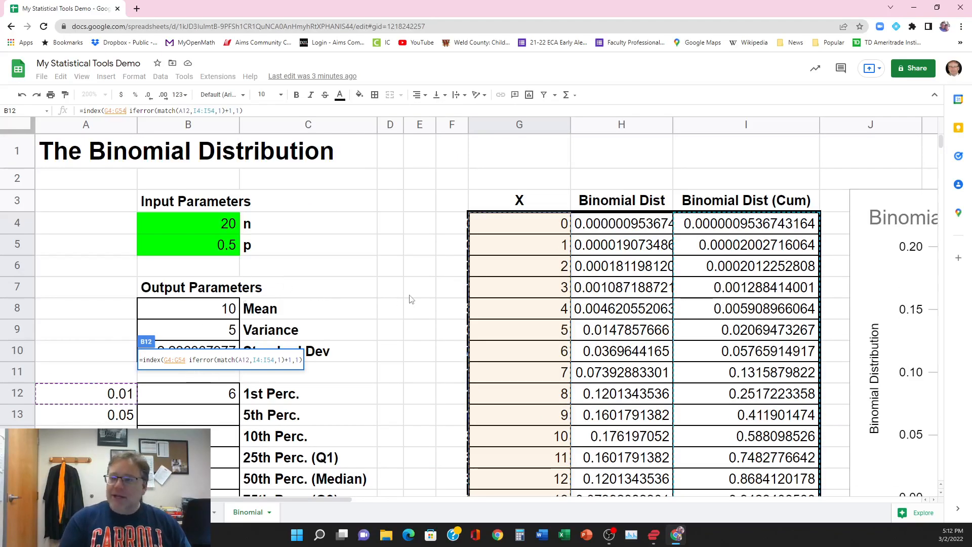
Step: Use the IFERROR expression as the INDEX row, completing B12 as =index(G4:G54,iferror(match(A12,I4:I54,1)+1,1)), and review the entered formula
{"action": "type", "text": ","}
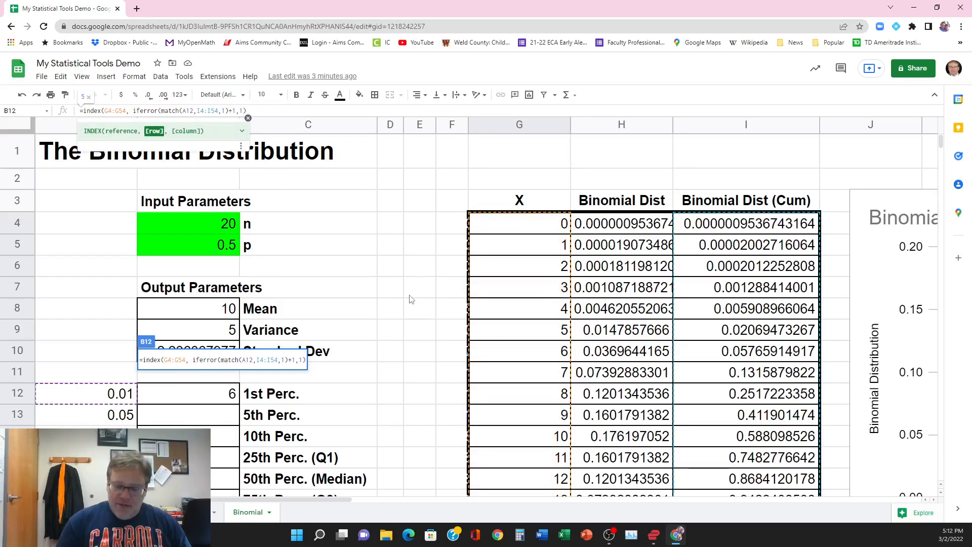
{"action": "key", "text": "Delete"}
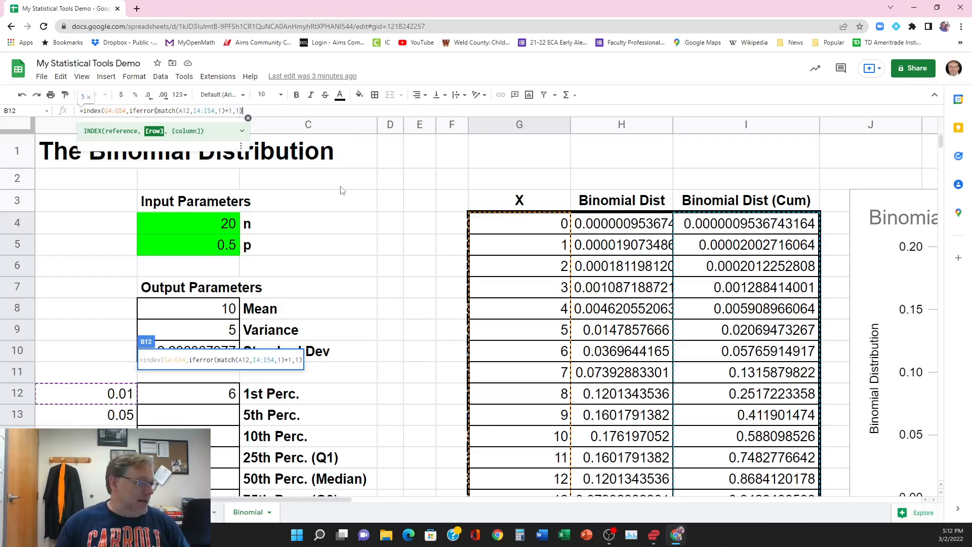
{"action": "type", "text": ")"}
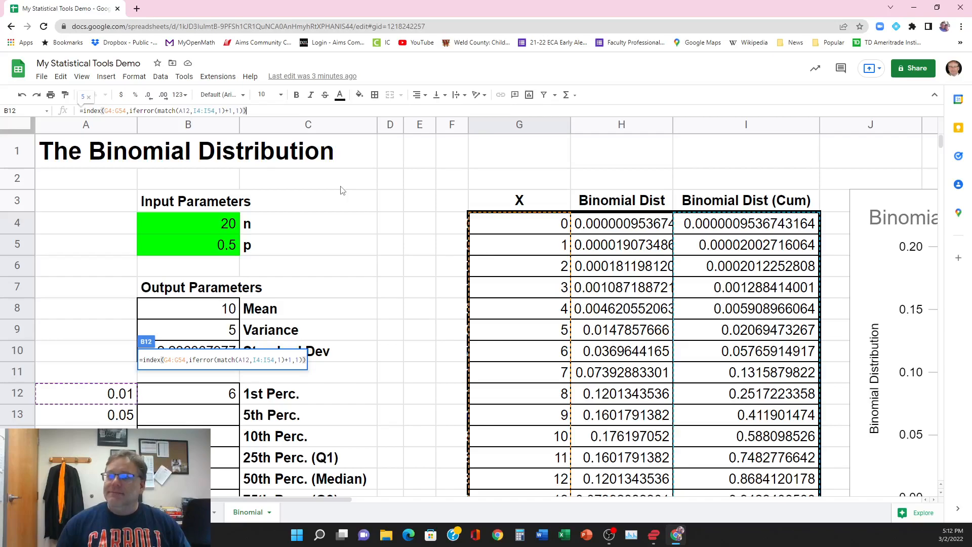
{"action": "key", "text": "Return"}
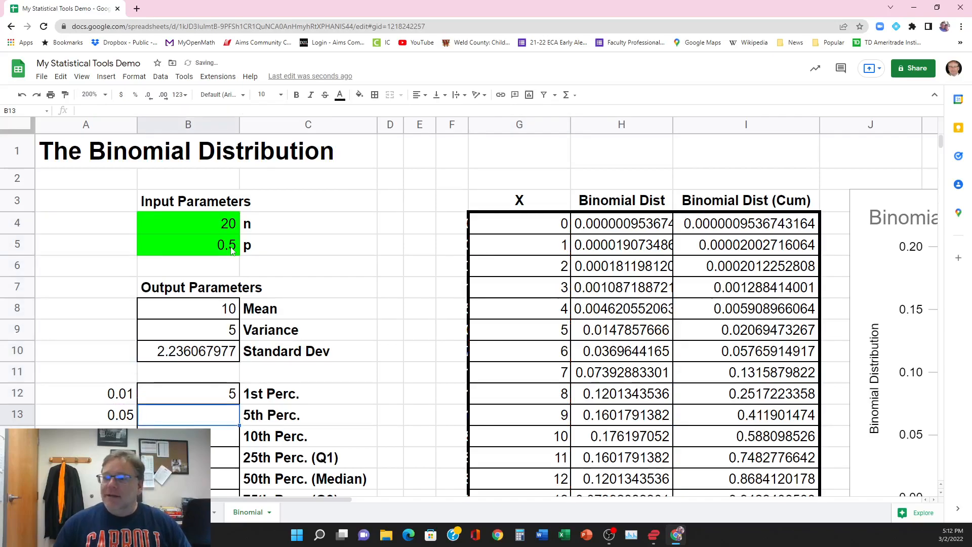
{"action": "left_click", "coordinate": [198, 394]}
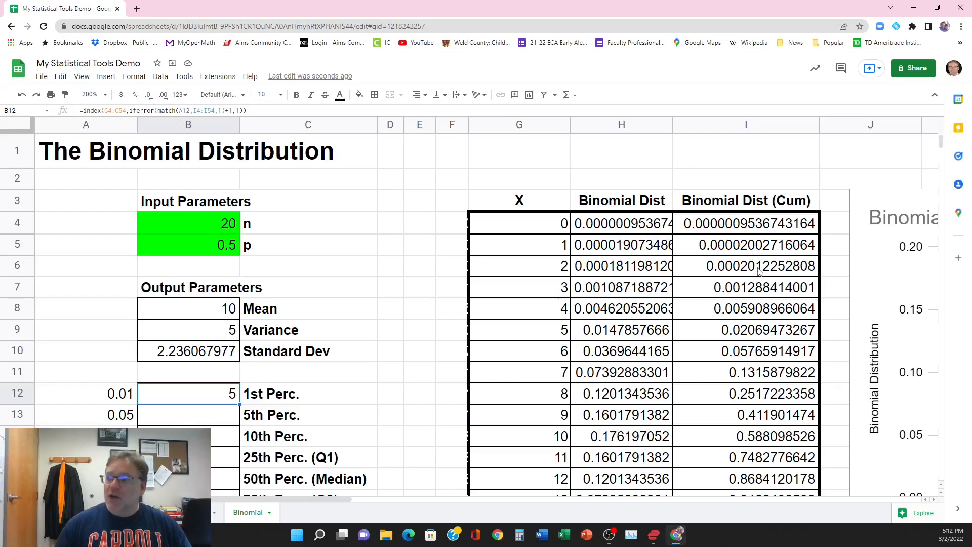
Step: Make the INDEX reference in B12's formula absolute as $G$4:$G$54
{"action": "scroll", "coordinate": [758, 273], "scroll_direction": "down", "scroll_amount": 2}
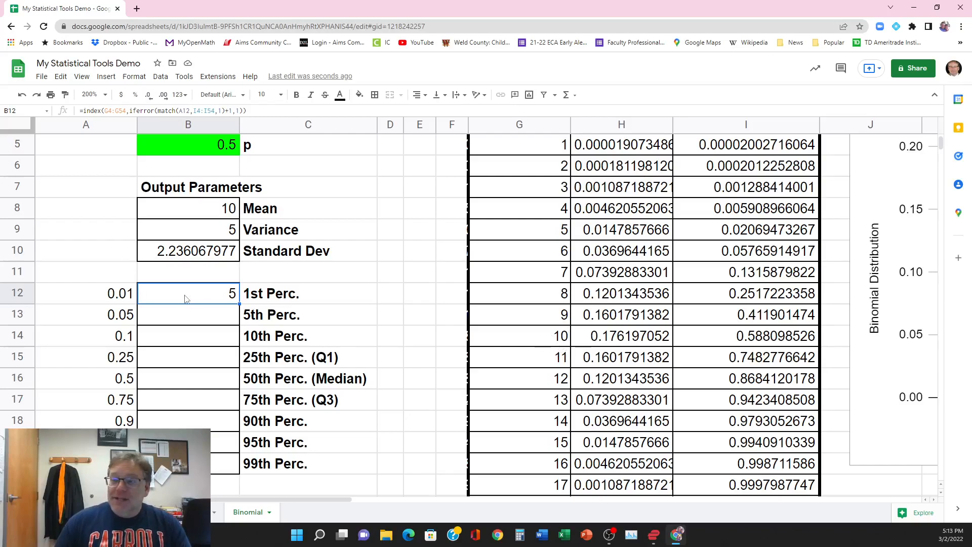
{"action": "scroll", "coordinate": [642, 360], "scroll_direction": "down", "scroll_amount": 1}
{"action": "scroll", "coordinate": [641, 361], "scroll_direction": "down", "scroll_amount": 1}
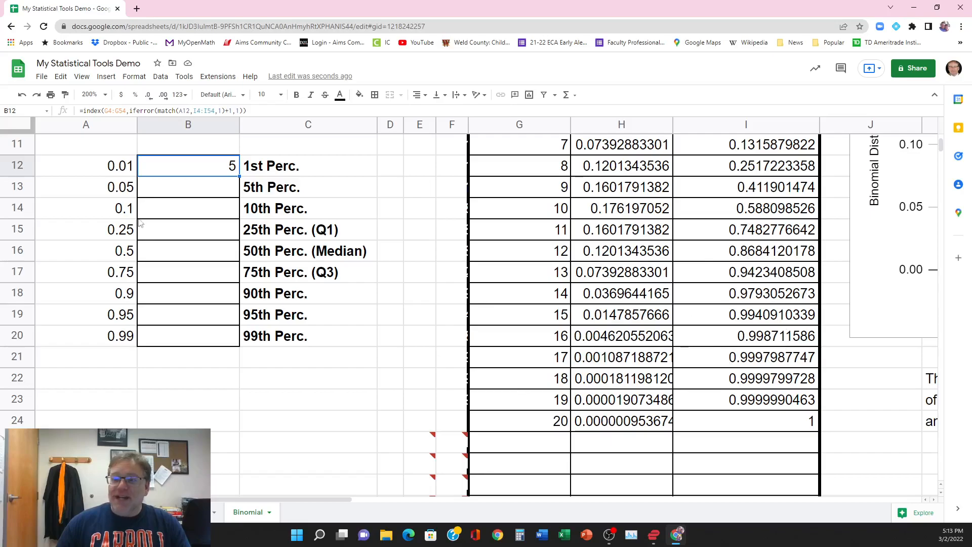
{"action": "scroll", "coordinate": [208, 412], "scroll_direction": "up", "scroll_amount": 2}
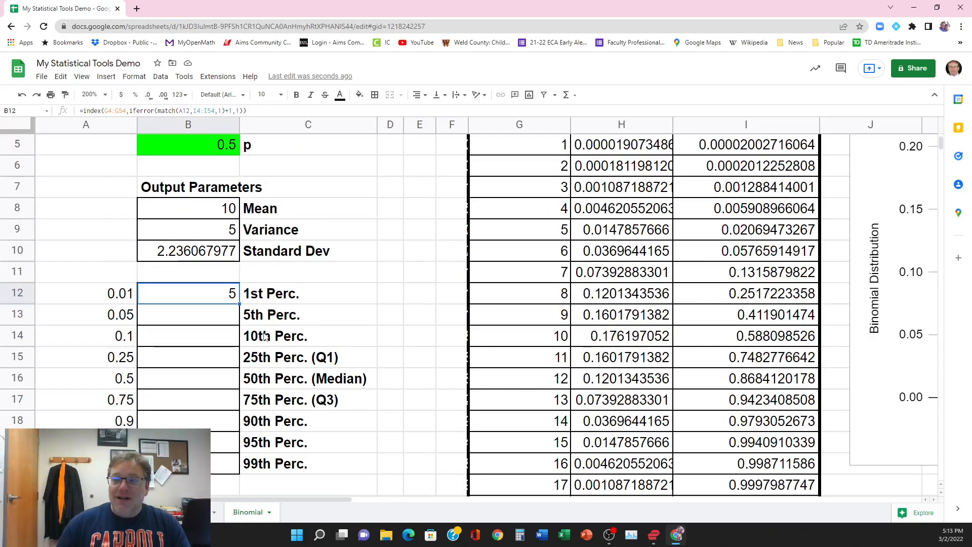
{"action": "left_click", "coordinate": [264, 108]}
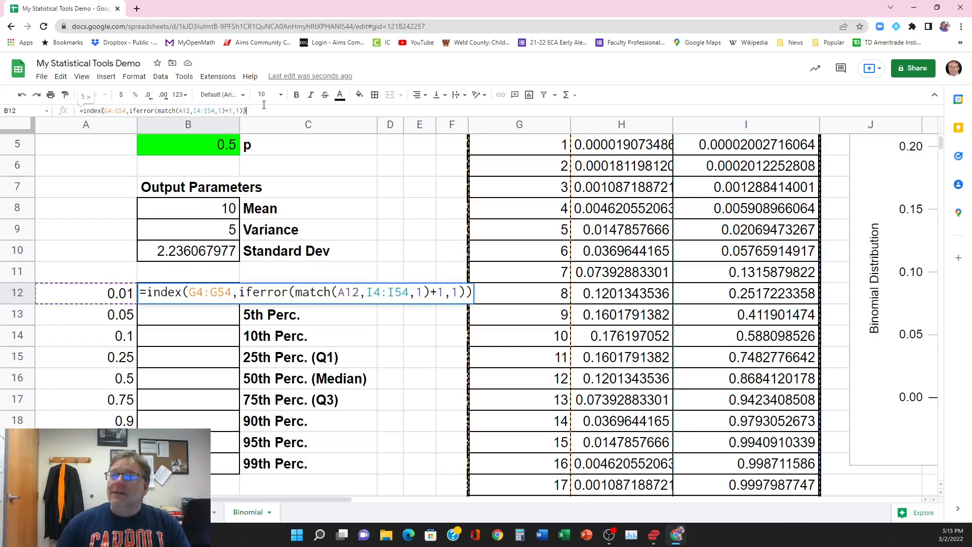
{"action": "left_click", "coordinate": [190, 292]}
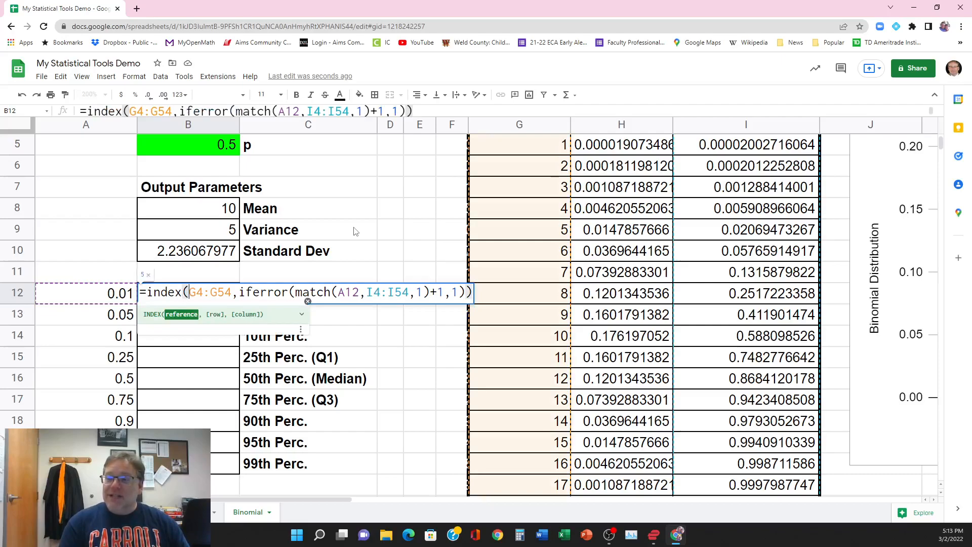
{"action": "type", "text": "$"}
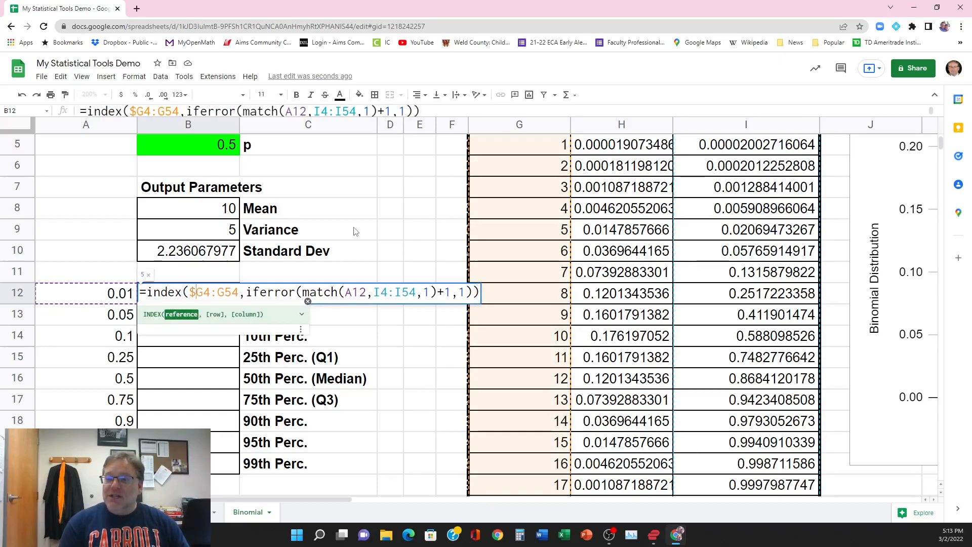
{"action": "key", "text": "Right"}
{"action": "type", "text": "$"}
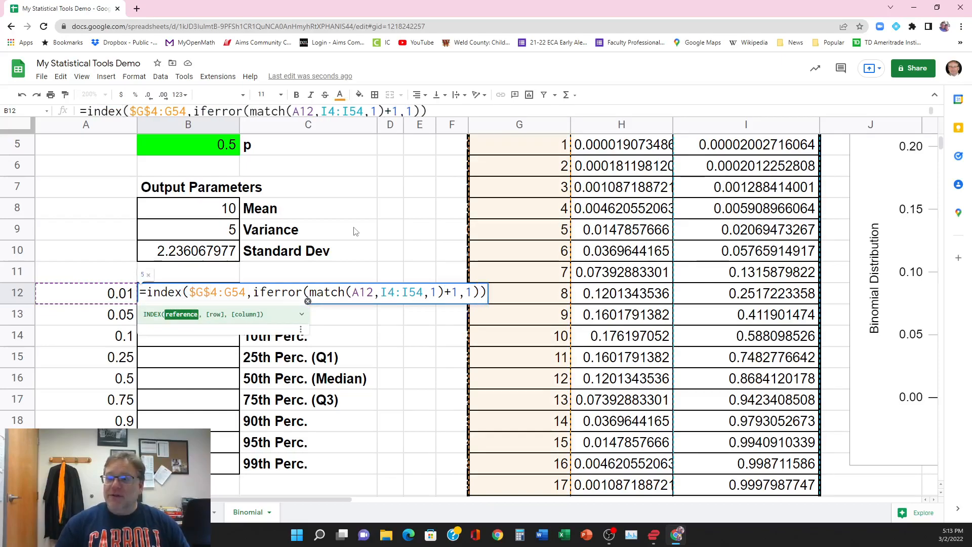
{"action": "key", "text": "Right"}
{"action": "key", "text": "Right"}
{"action": "type", "text": "$G"}
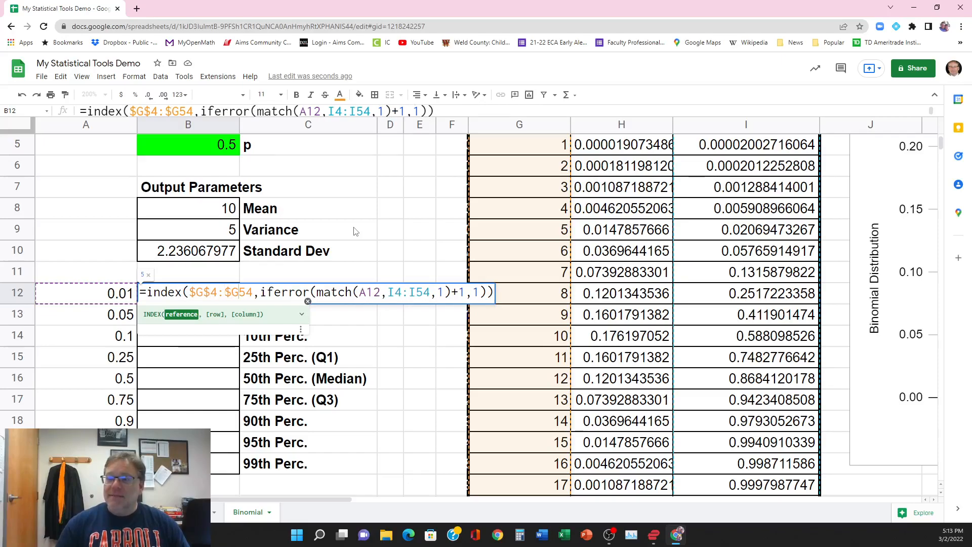
{"action": "type", "text": "$"}
Step: Make the MATCH range absolute as $I$4:$I$54 and enter the updated formula in B12
{"action": "key", "text": "Right"}
{"action": "key", "text": "Right"}
{"action": "key", "text": "Right"}
{"action": "key", "text": "Right"}
{"action": "key", "text": "Right"}
{"action": "key", "text": "Right"}
{"action": "key", "text": "Right"}
{"action": "key", "text": "Right"}
{"action": "key", "text": "Right"}
{"action": "key", "text": "Right"}
{"action": "key", "text": "Right"}
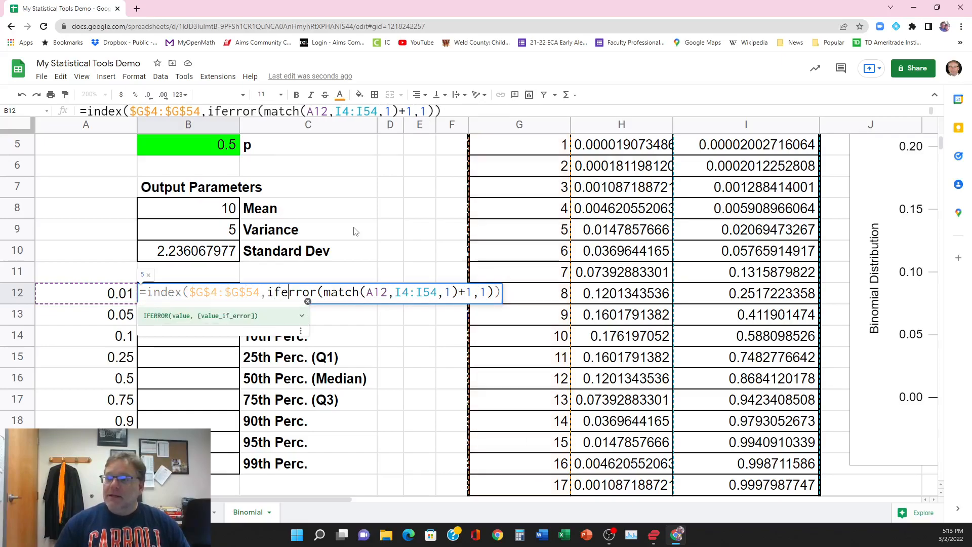
{"action": "key", "text": "Right"}
{"action": "key", "text": "Right"}
{"action": "key", "text": "Right"}
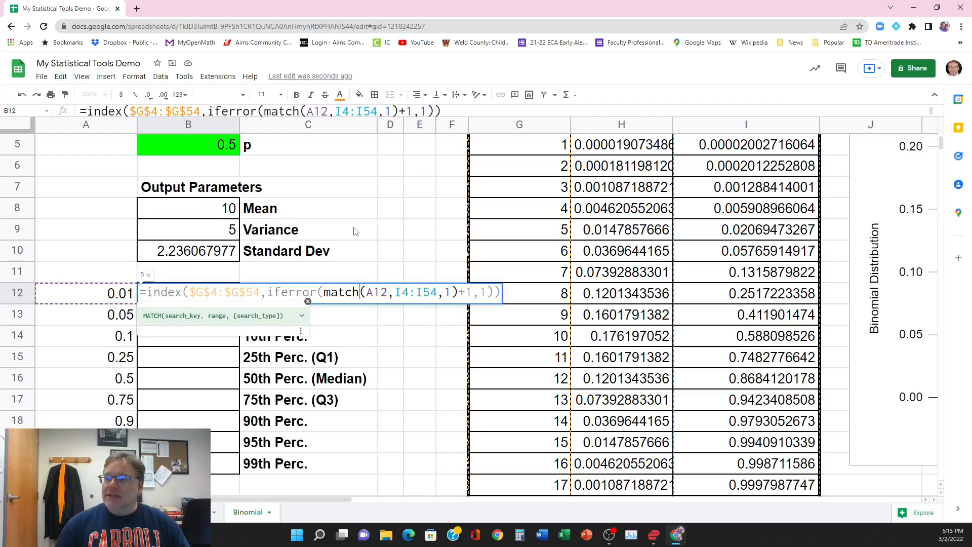
{"action": "key", "text": "Right"}
{"action": "key", "text": "Right"}
{"action": "key", "text": "Right"}
{"action": "key", "text": "Right"}
{"action": "key", "text": "Right"}
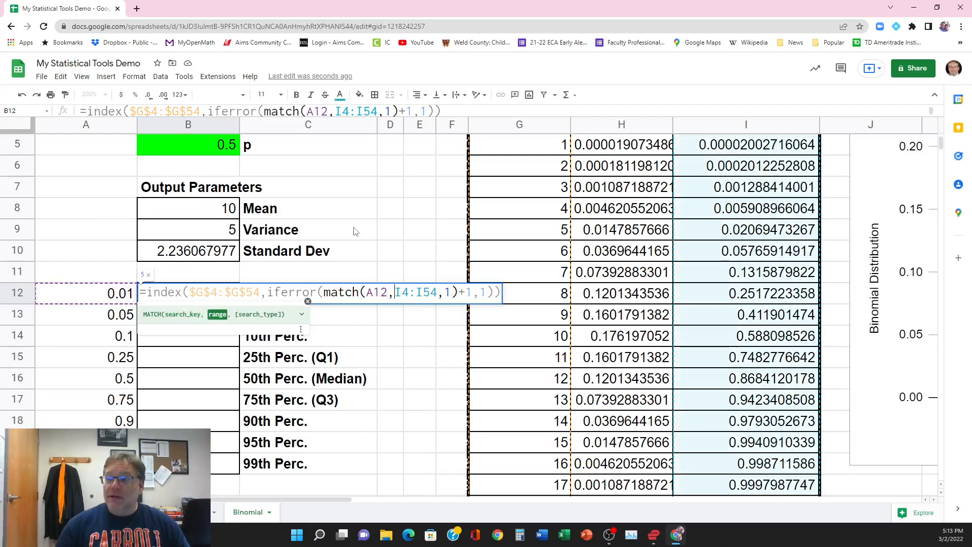
{"action": "type", "text": "$"}
{"action": "key", "text": "Right"}
{"action": "type", "text": "$"}
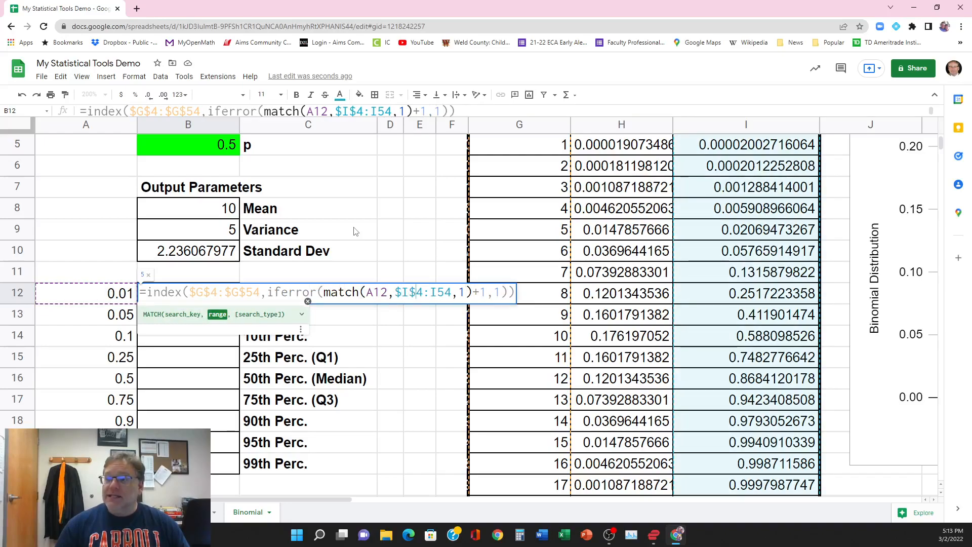
{"action": "key", "text": "Right"}
{"action": "type", "text": "$"}
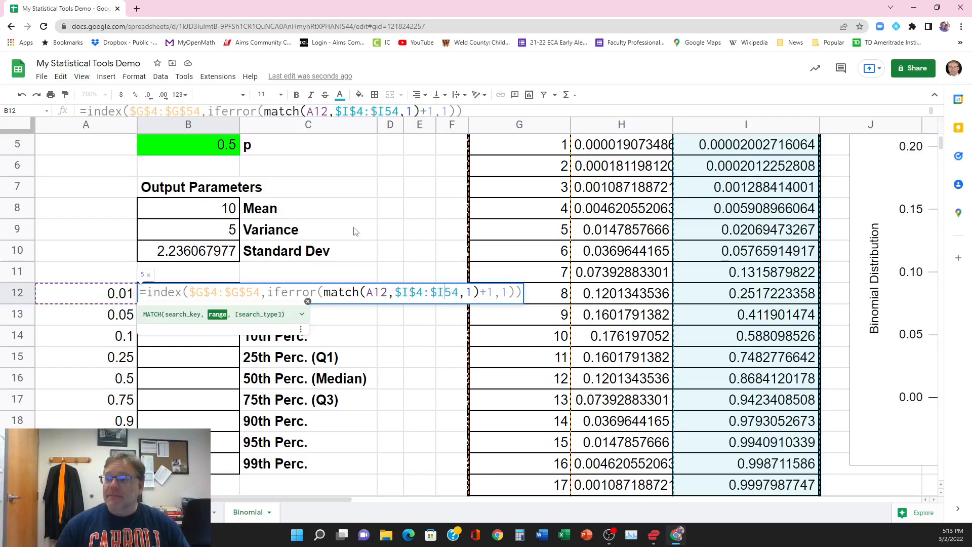
{"action": "key", "text": "Right"}
{"action": "type", "text": "$"}
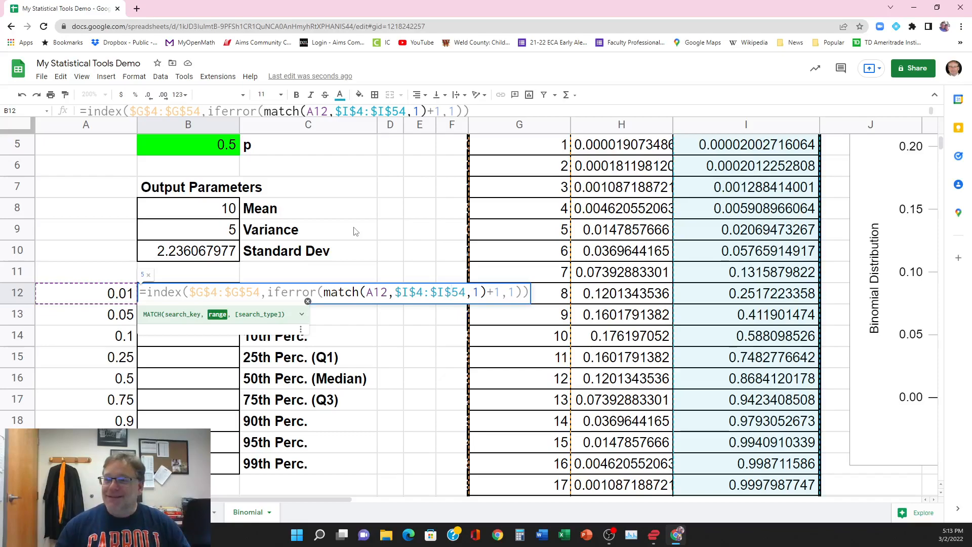
{"action": "key", "text": "Return"}
Step: Fill the percentile formula from B12 down through B20, covering the 5th to 99th percentiles
{"action": "left_click", "coordinate": [220, 294]}
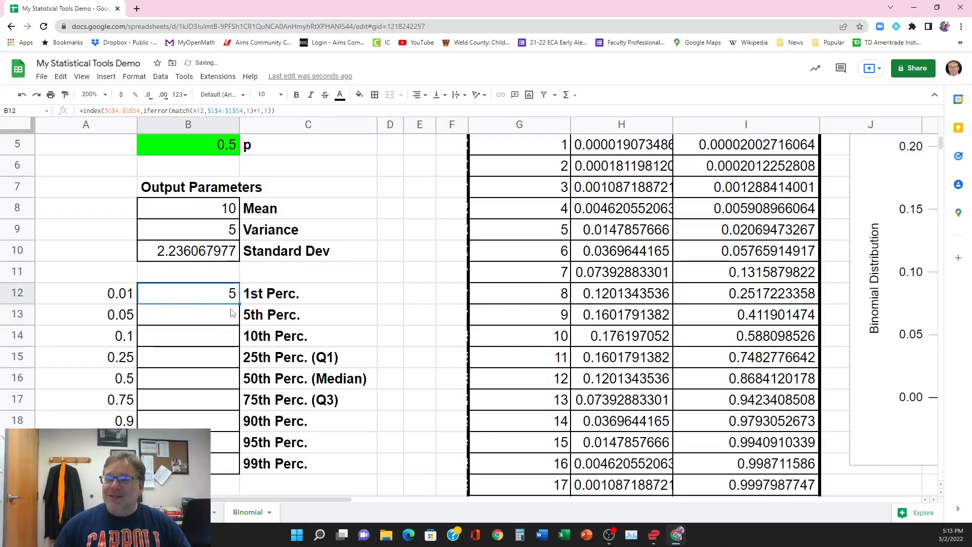
{"action": "left_click_drag", "start_coordinate": [239, 304], "coordinate": [240, 474]}
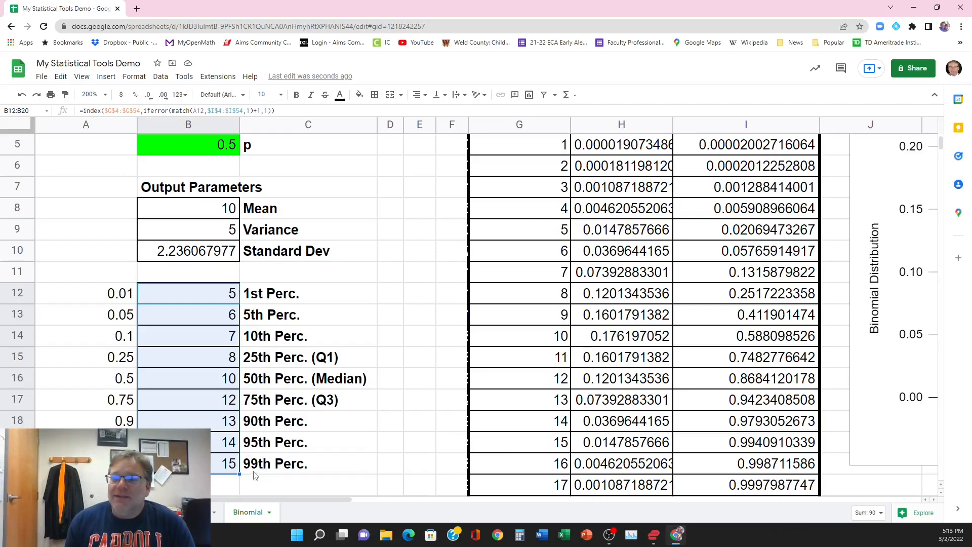
Step: Review the filled percentile formulas in B12:B20, checking the median, 99th, 1st, 25th and 75th percentile cells
{"action": "left_click", "coordinate": [208, 383]}
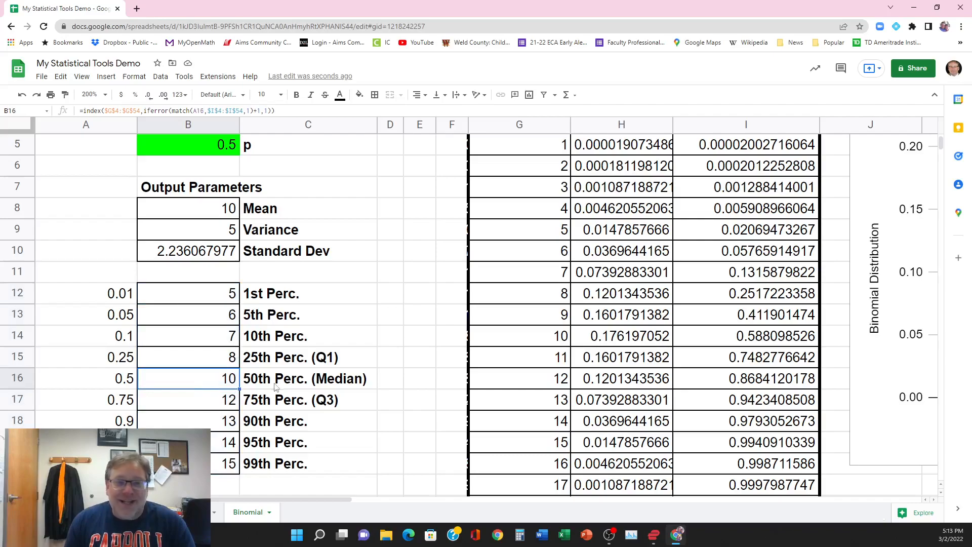
{"action": "scroll", "coordinate": [276, 388], "scroll_direction": "up", "scroll_amount": 1}
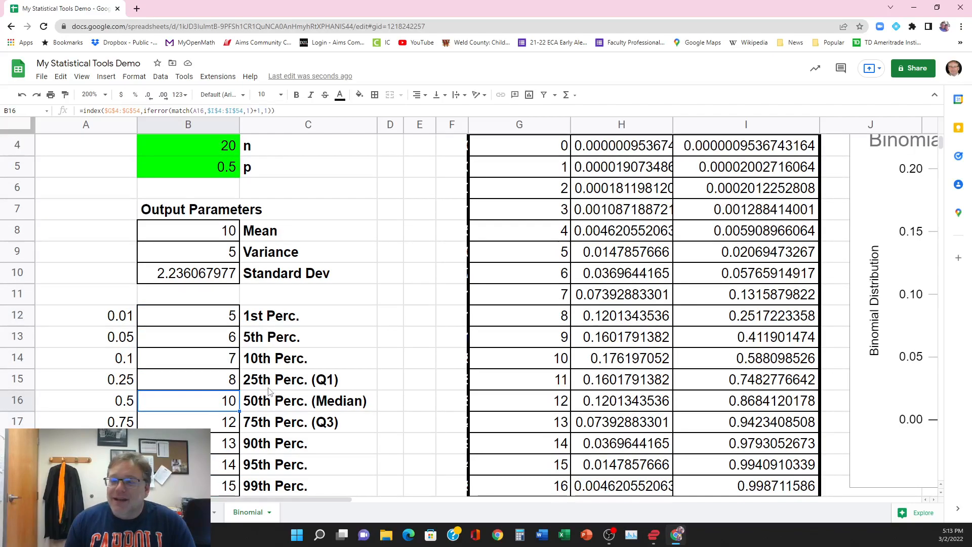
{"action": "scroll", "coordinate": [269, 391], "scroll_direction": "down", "scroll_amount": 1}
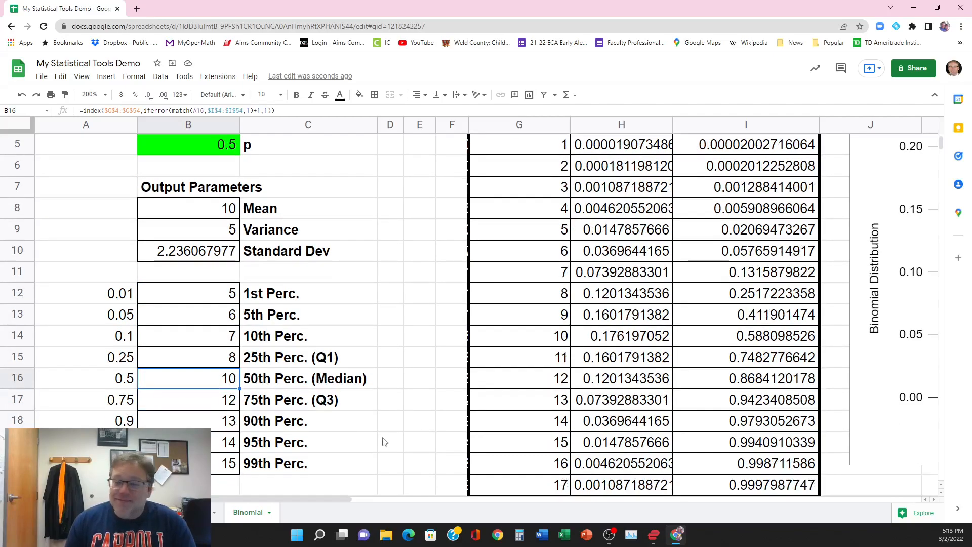
{"action": "left_click", "coordinate": [216, 466]}
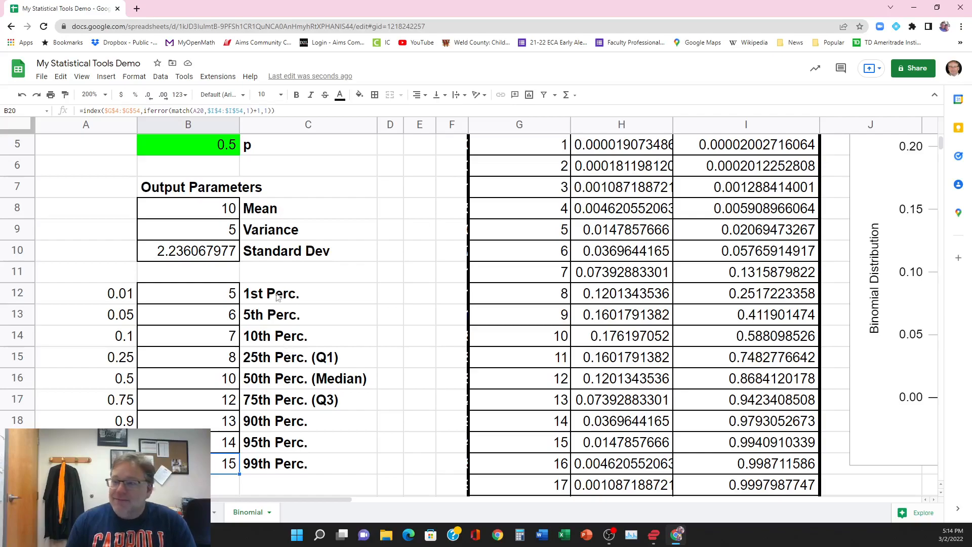
{"action": "left_click", "coordinate": [230, 297]}
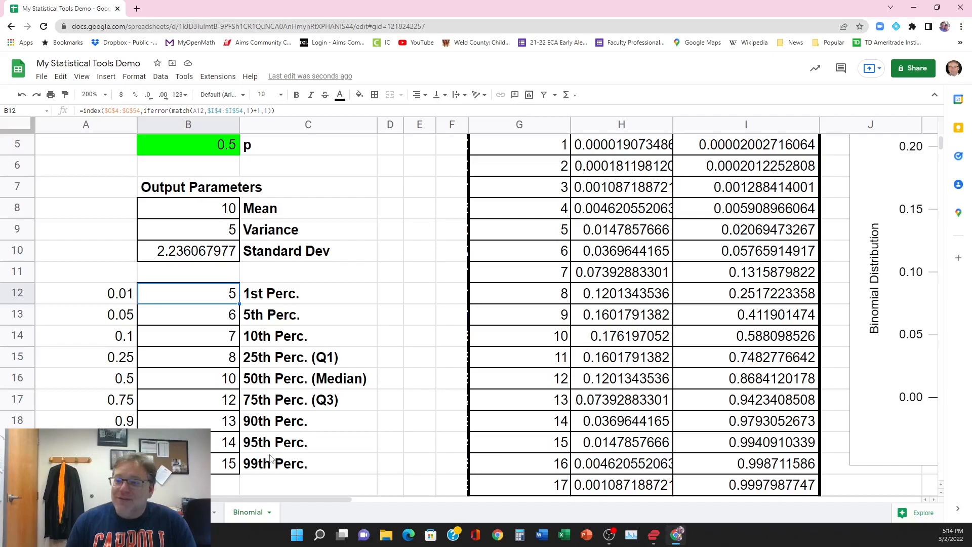
{"action": "left_click", "coordinate": [219, 359]}
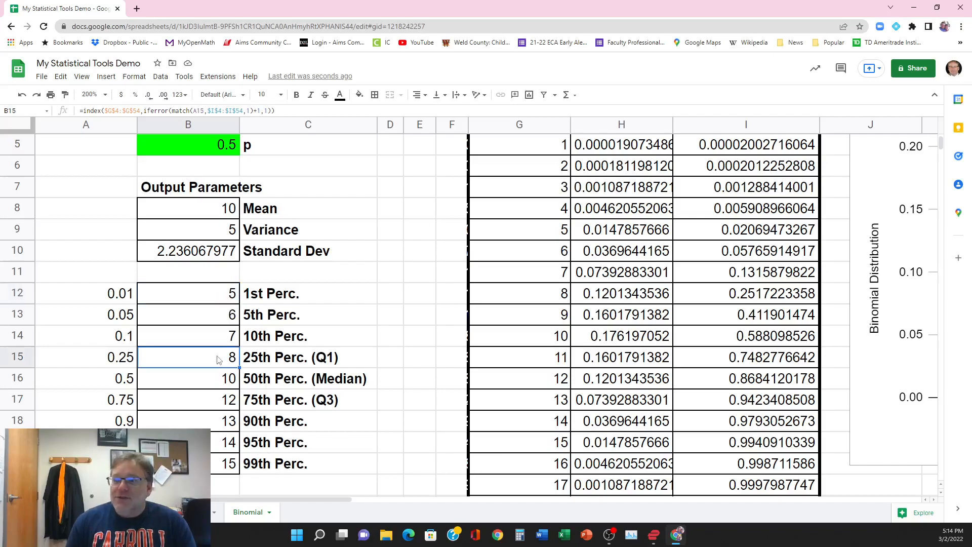
{"action": "left_click", "coordinate": [215, 403]}
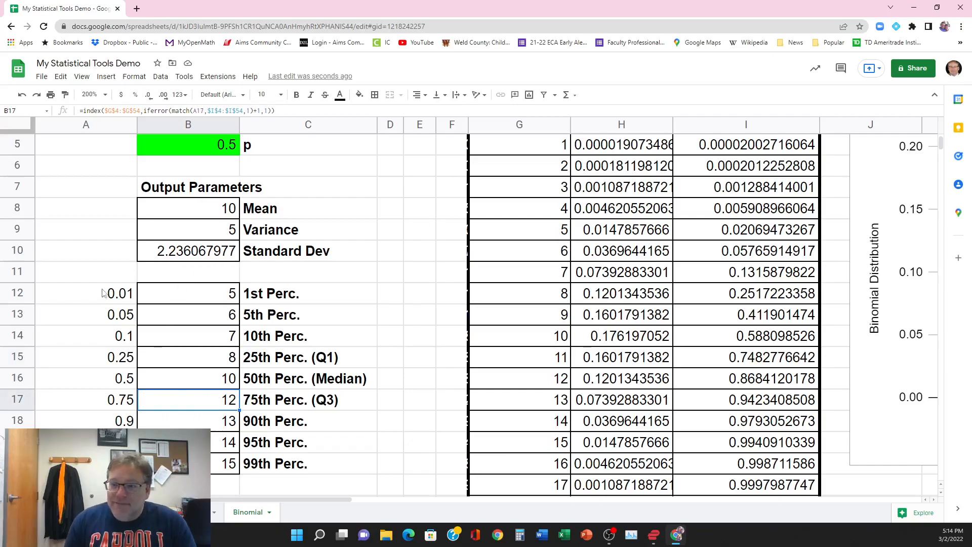
Step: Hide the helper probabilities in A12:A20 by setting their text color to white
{"action": "left_click_drag", "start_coordinate": [99, 300], "coordinate": [96, 463]}
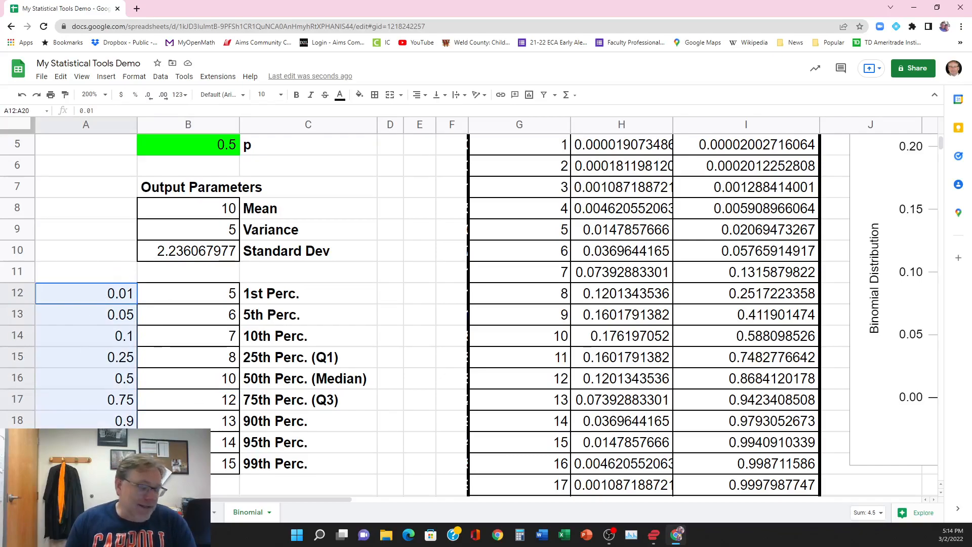
{"action": "left_click", "coordinate": [342, 96]}
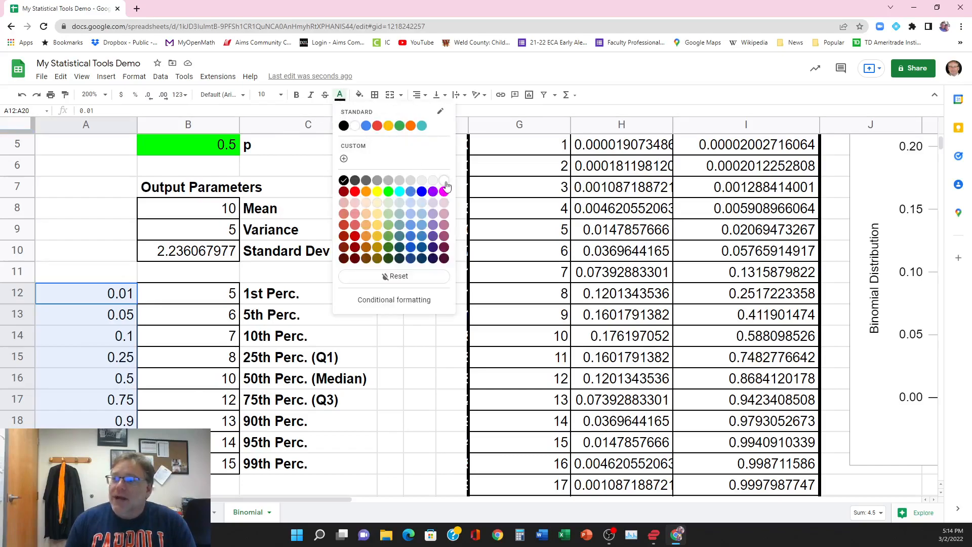
{"action": "left_click", "coordinate": [448, 186]}
Step: Narrow column A to less than half its width so it serves as a slim margin beside the parameters
{"action": "scroll", "coordinate": [406, 209], "scroll_direction": "up", "scroll_amount": 3}
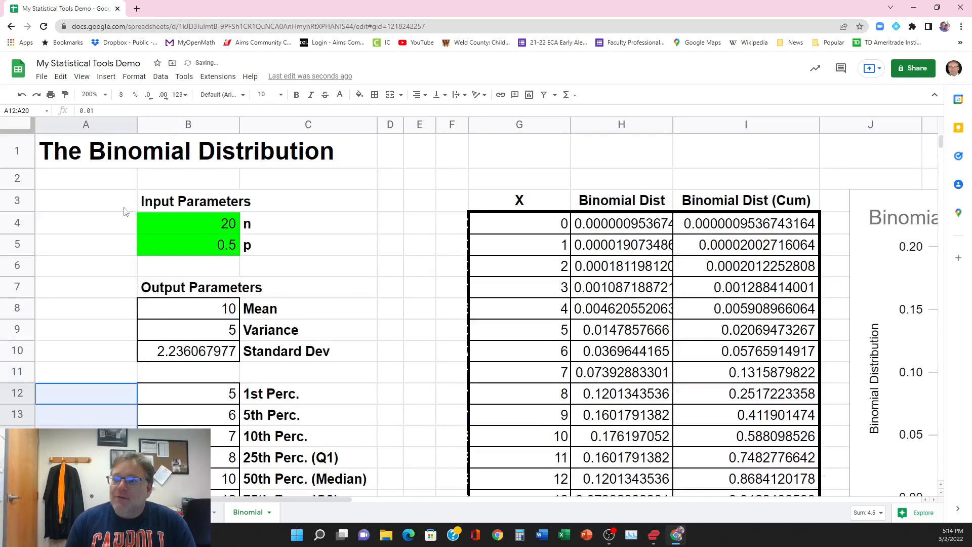
{"action": "left_click_drag", "start_coordinate": [135, 126], "coordinate": [78, 127]}
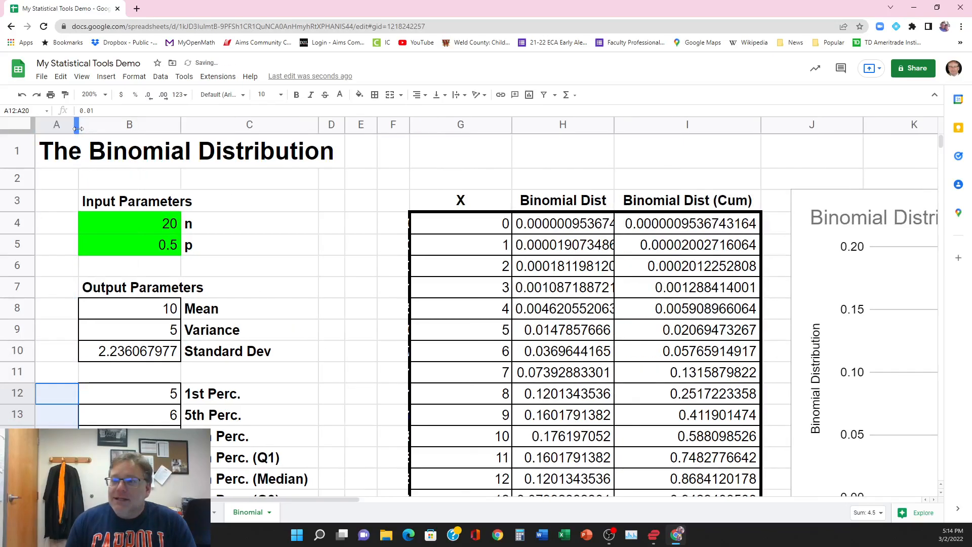
{"action": "left_click", "coordinate": [288, 394]}
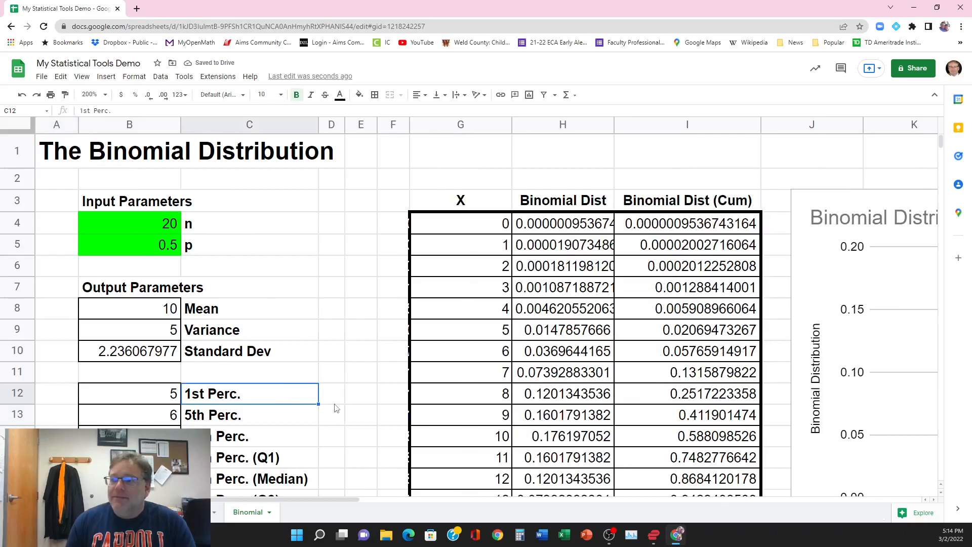
Step: Set the sheet's zoom level to 90% so the parameters, table and chart fit in one view
{"action": "left_click", "coordinate": [105, 96]}
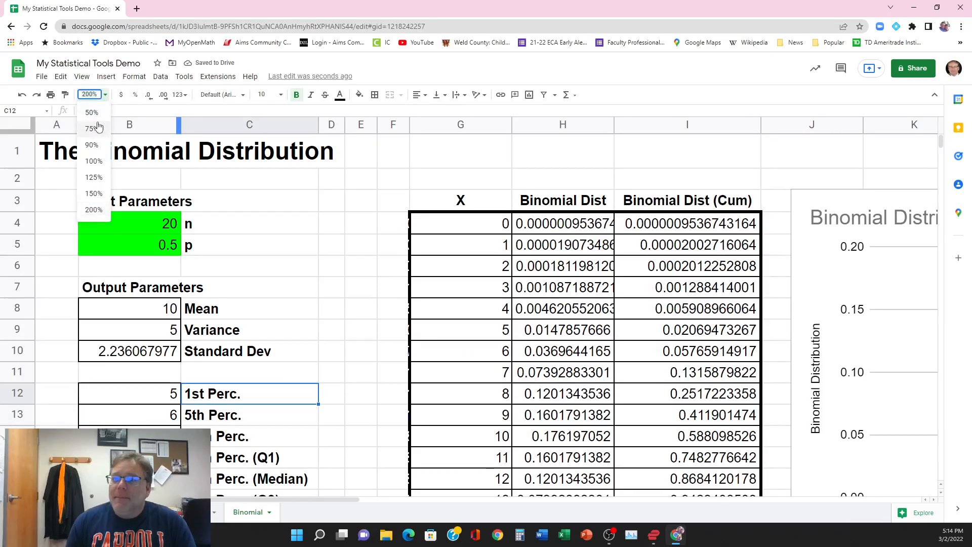
{"action": "left_click", "coordinate": [98, 116]}
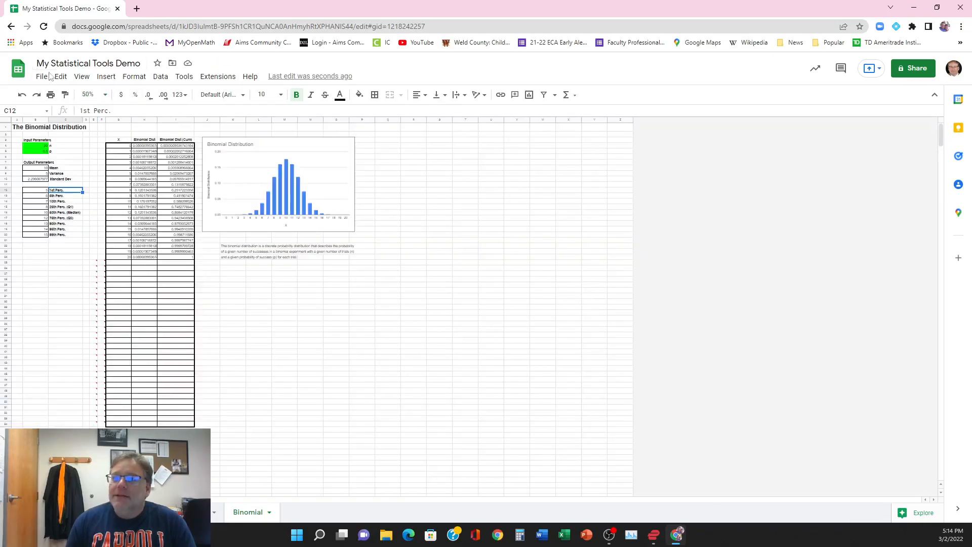
{"action": "left_click", "coordinate": [105, 95]}
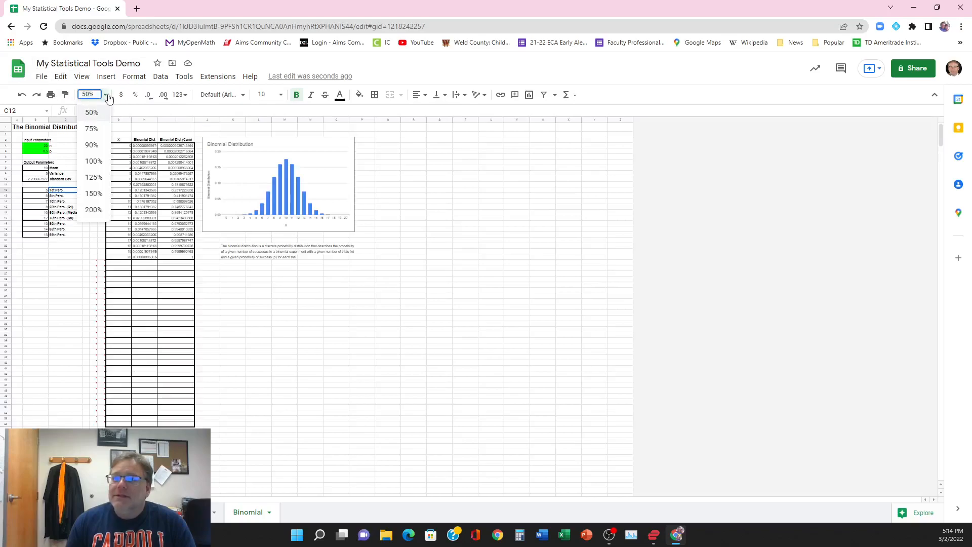
{"action": "left_click", "coordinate": [92, 145]}
{"action": "left_click", "coordinate": [515, 422]}
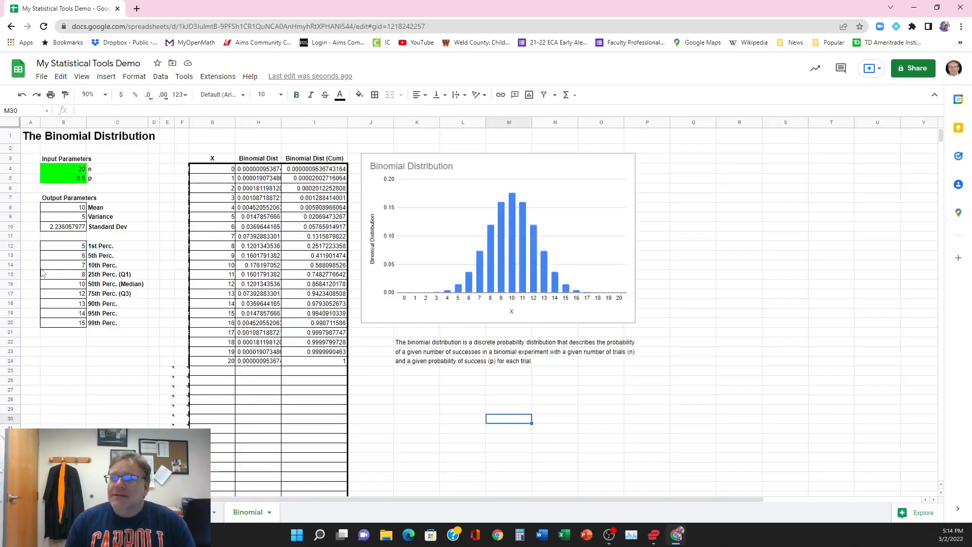
{"action": "left_click", "coordinate": [72, 352]}
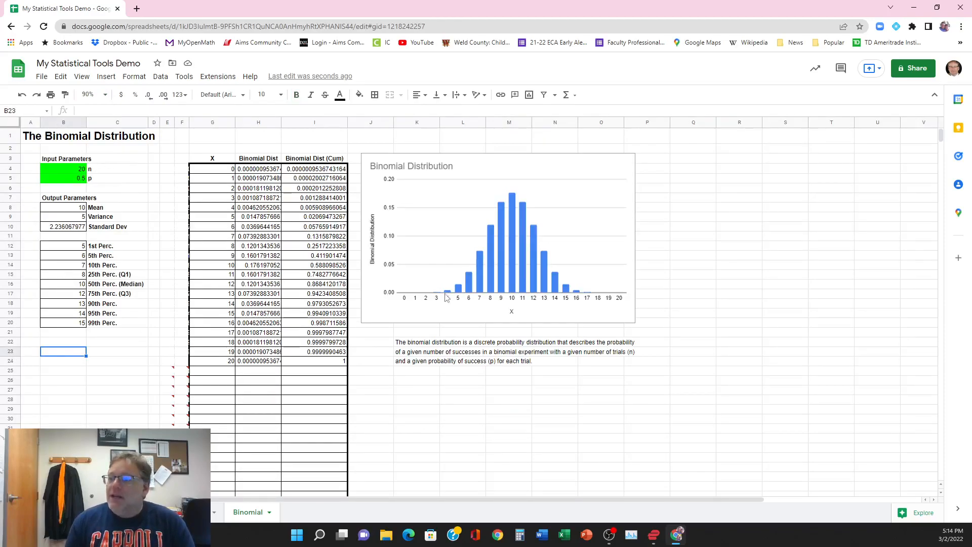
Step: Test the calculator with new inputs by setting n to 30 in B4 and p to 0.75 in B5
{"action": "left_click", "coordinate": [71, 168]}
{"action": "type", "text": "30"}
{"action": "key", "text": "Return"}
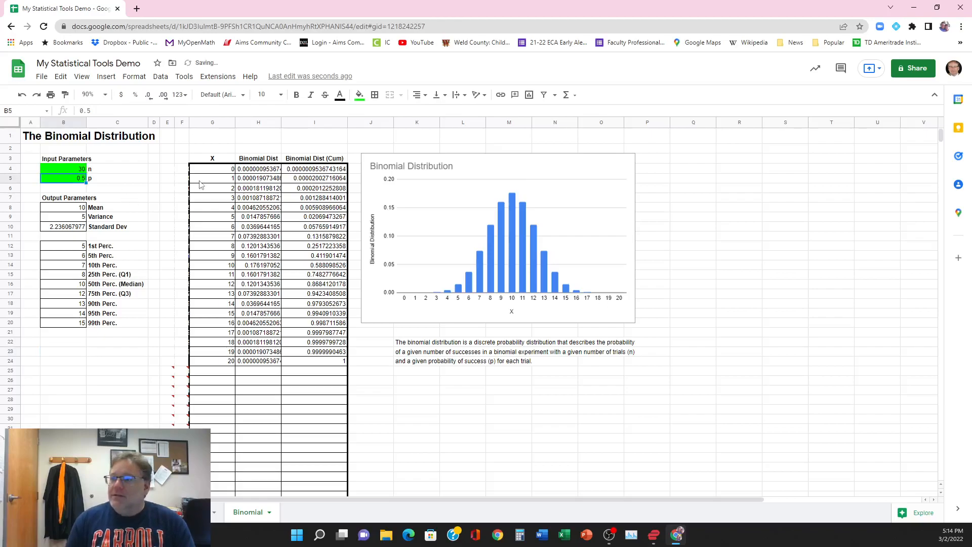
{"action": "type", "text": "0.75"}
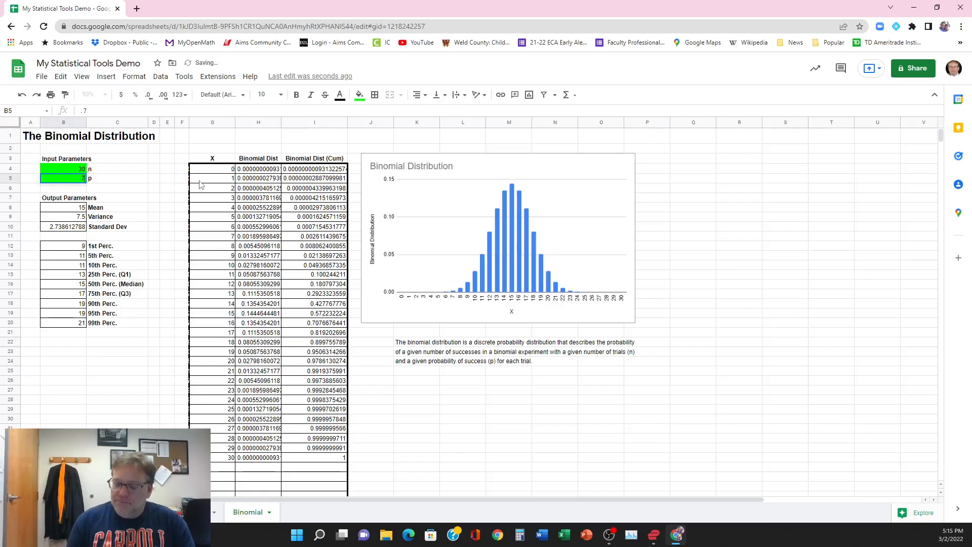
{"action": "key", "text": "Return"}
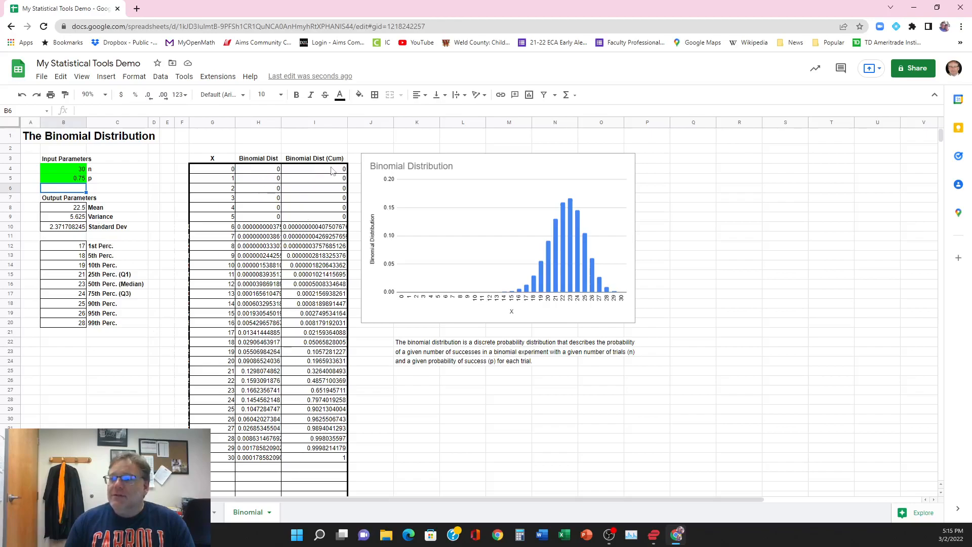
Step: Examine the mean, variance and standard deviation cells and the distribution description below the chart
{"action": "left_click", "coordinate": [71, 208]}
{"action": "left_click", "coordinate": [71, 217]}
{"action": "left_click", "coordinate": [70, 227]}
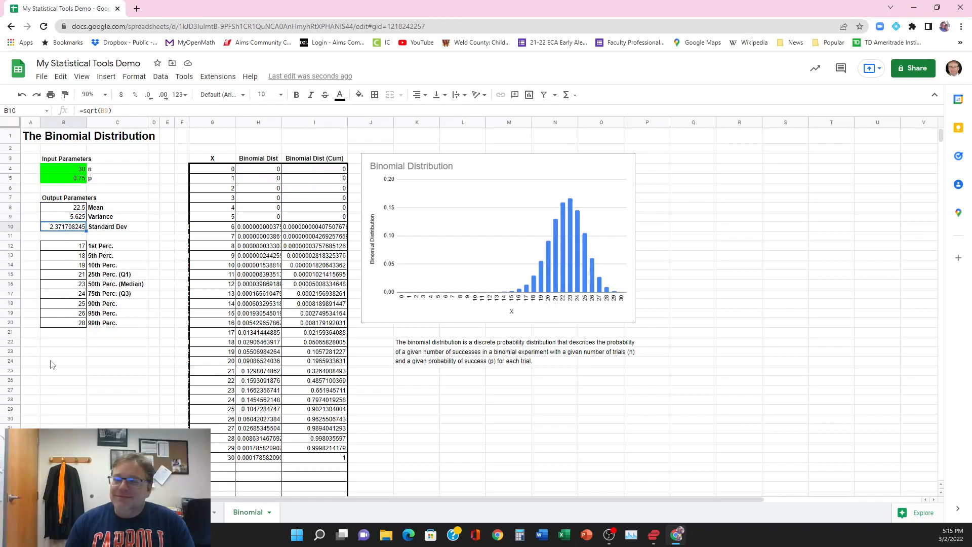
{"action": "left_click", "coordinate": [421, 349]}
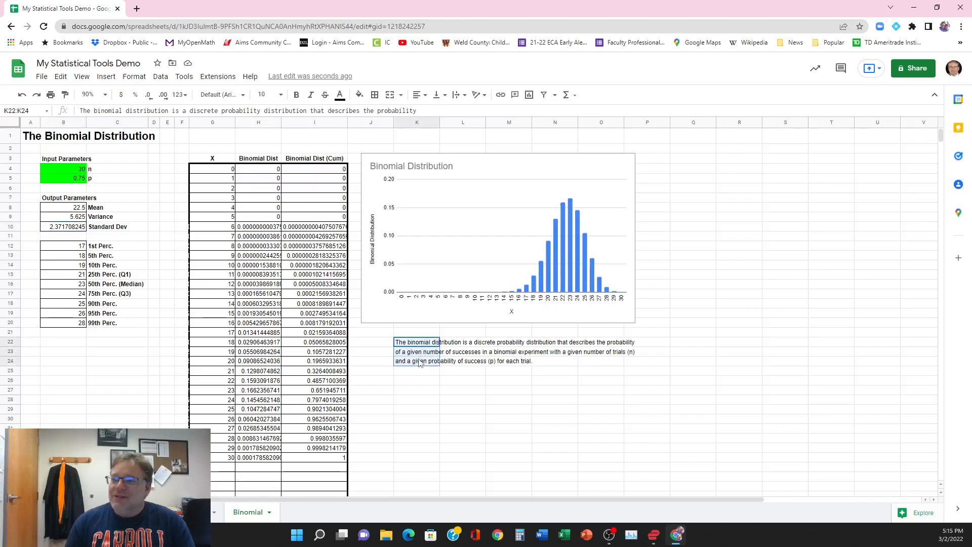
{"action": "left_click", "coordinate": [420, 392]}
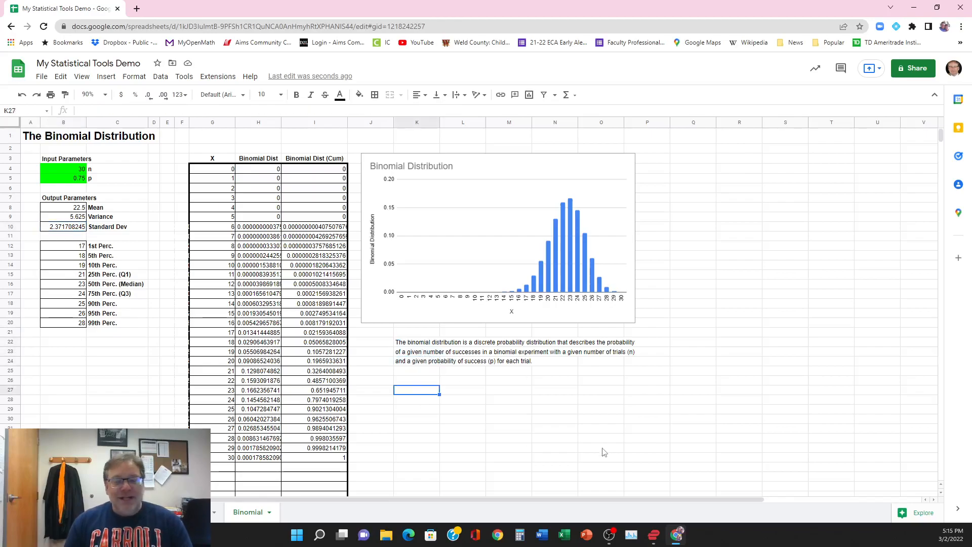